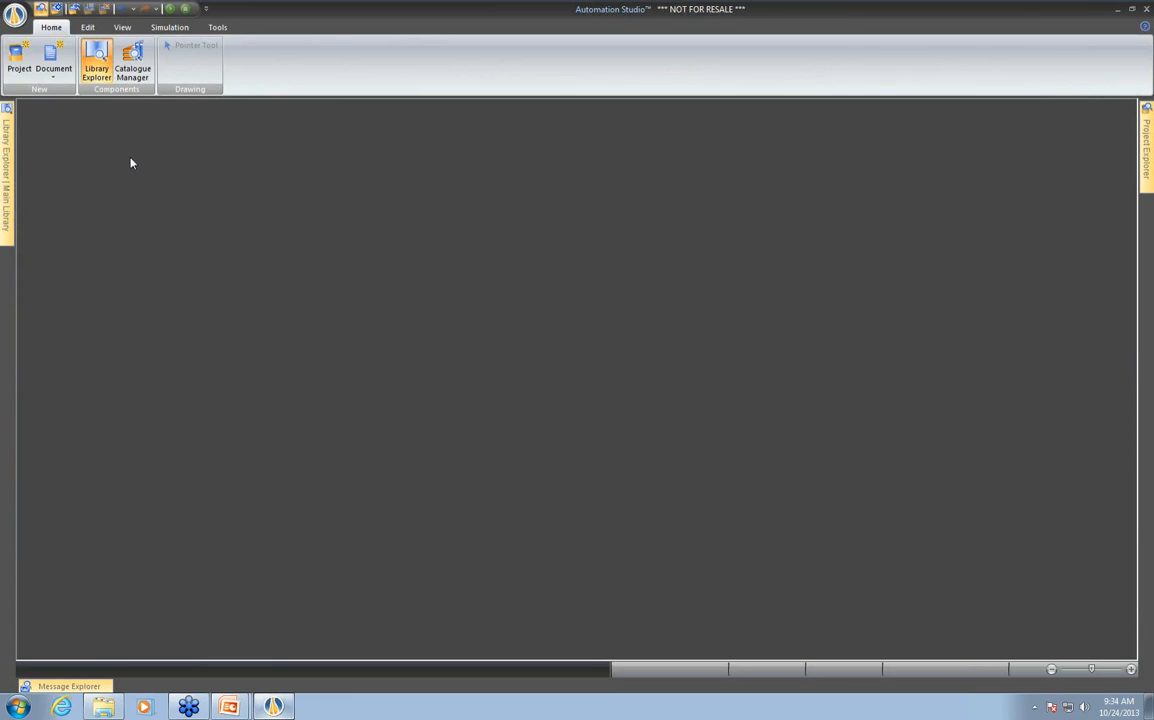
# Open the recent ElectroHydraulicPump project and move the plotter clear of the Electro1 circuit, with all its components fitted in view
pyautogui.click(14, 12)
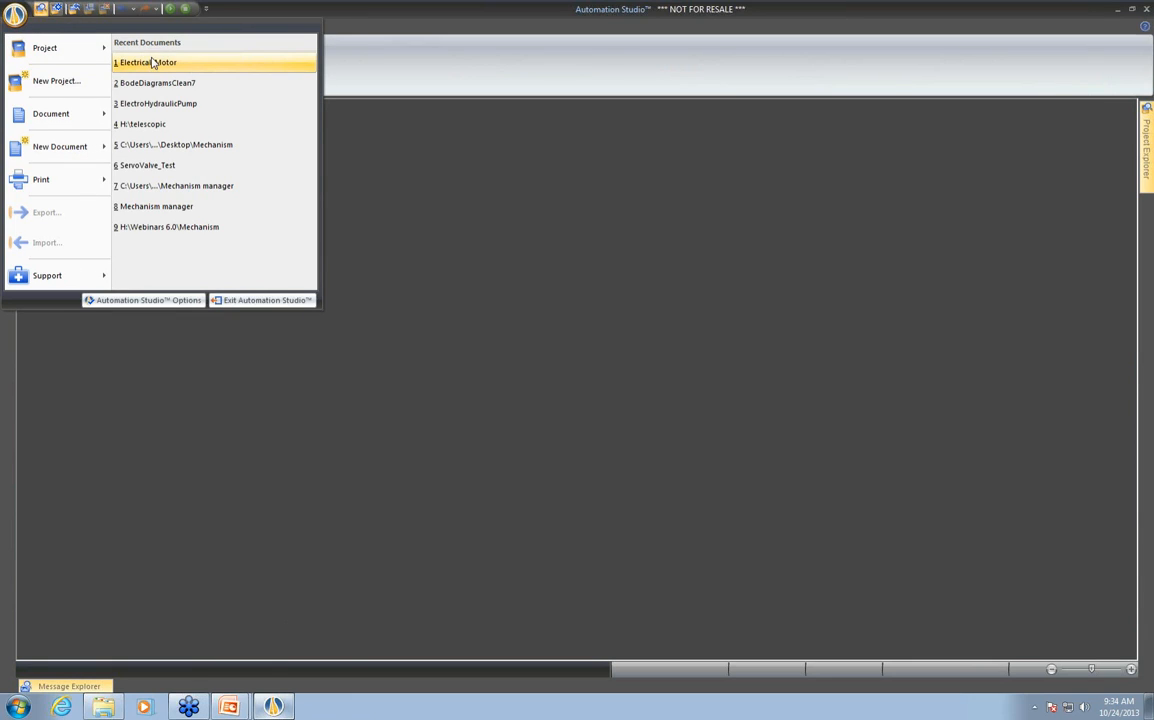
pyautogui.click(151, 104)
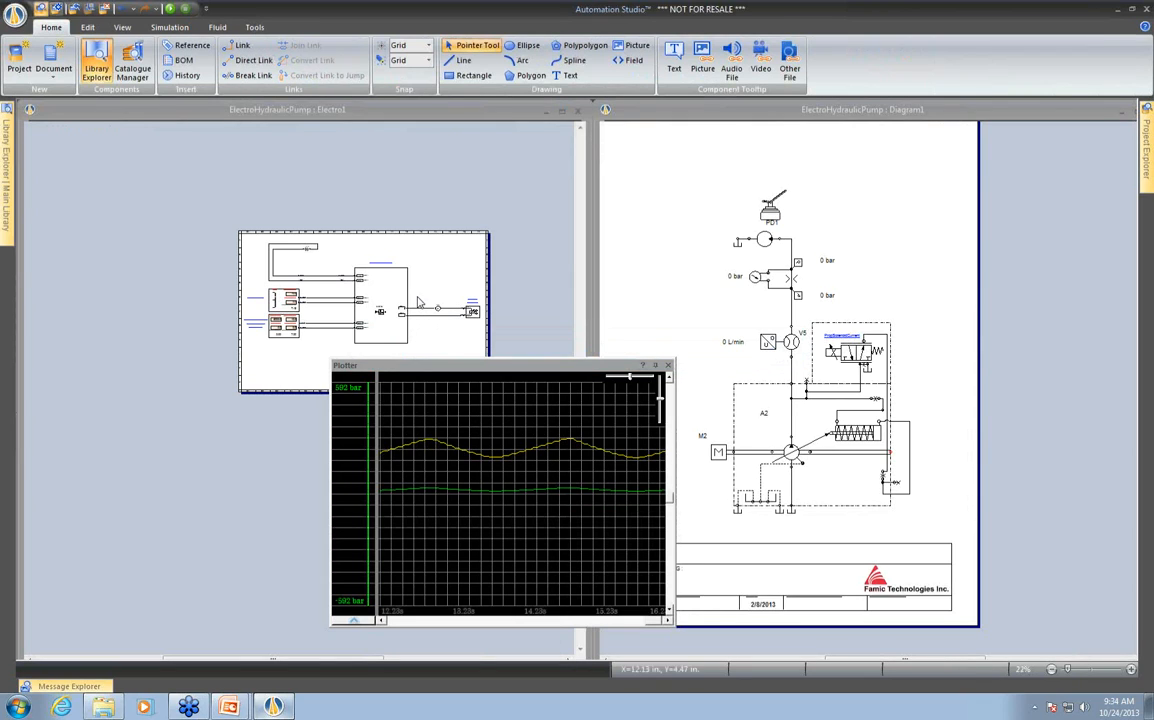
pyautogui.rightClick(450, 268)
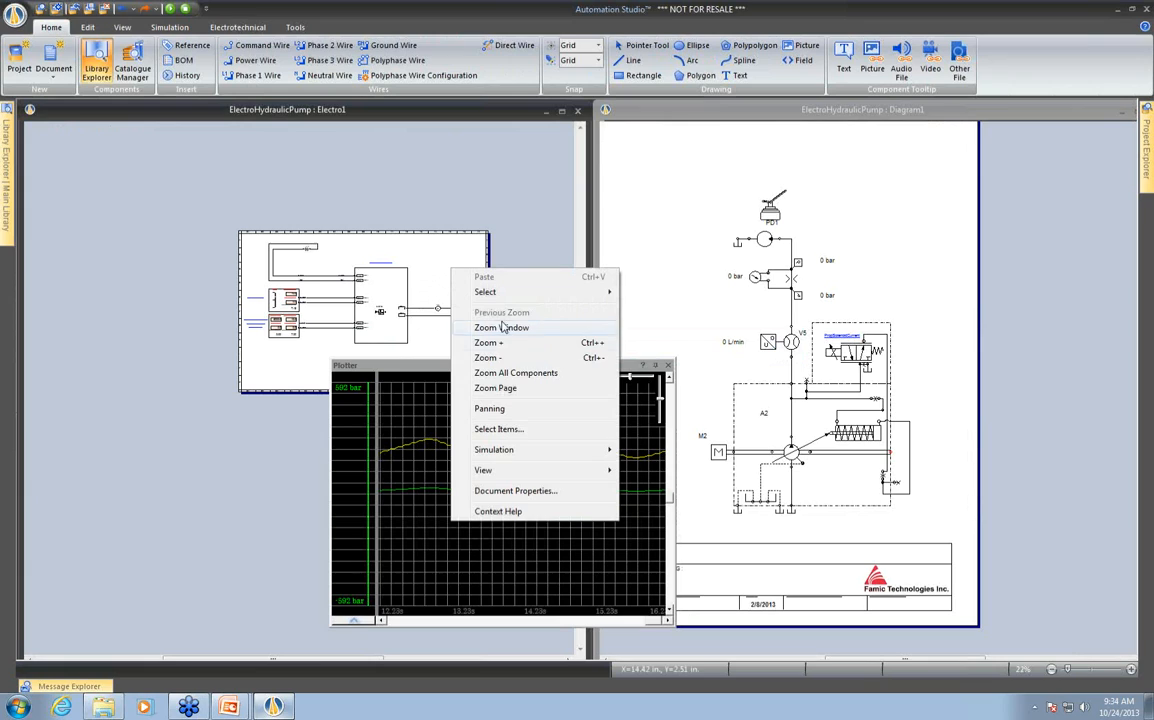
pyautogui.click(510, 374)
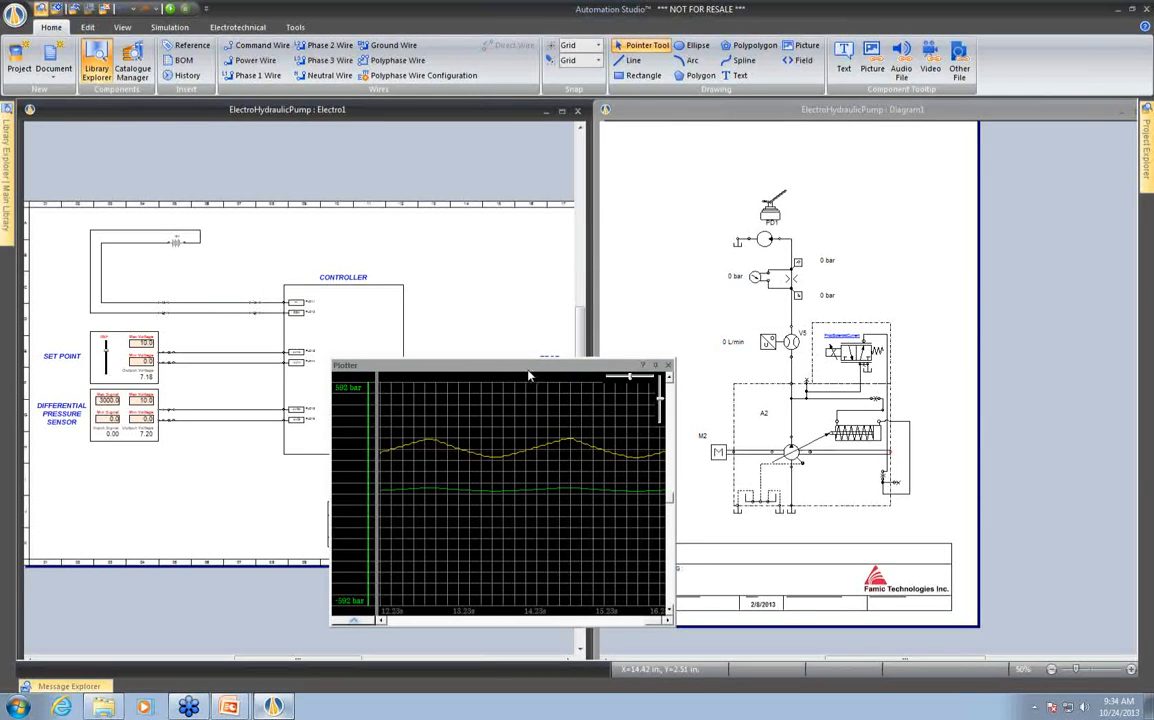
pyautogui.moveTo(528, 377); pyautogui.dragTo(548, 16)
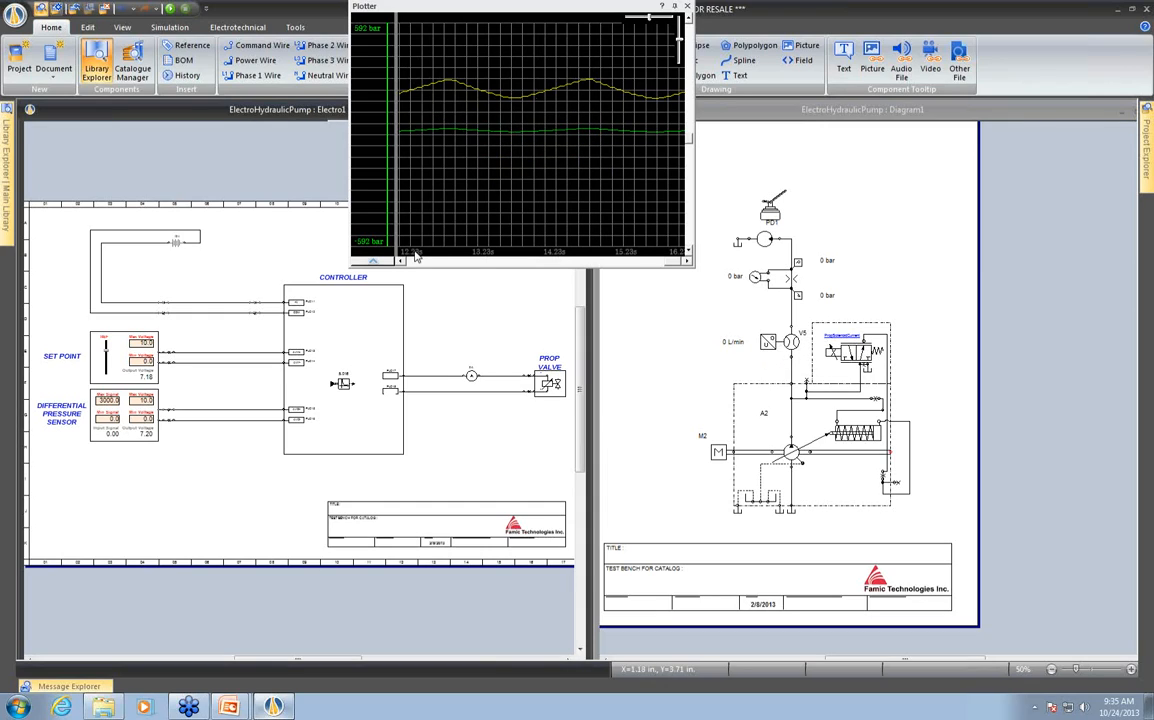
# Expand the plotter's curve list and highlight the Flow curve and the Differential Pressure curve in turn
pyautogui.click(375, 262)
pyautogui.click(508, 199)
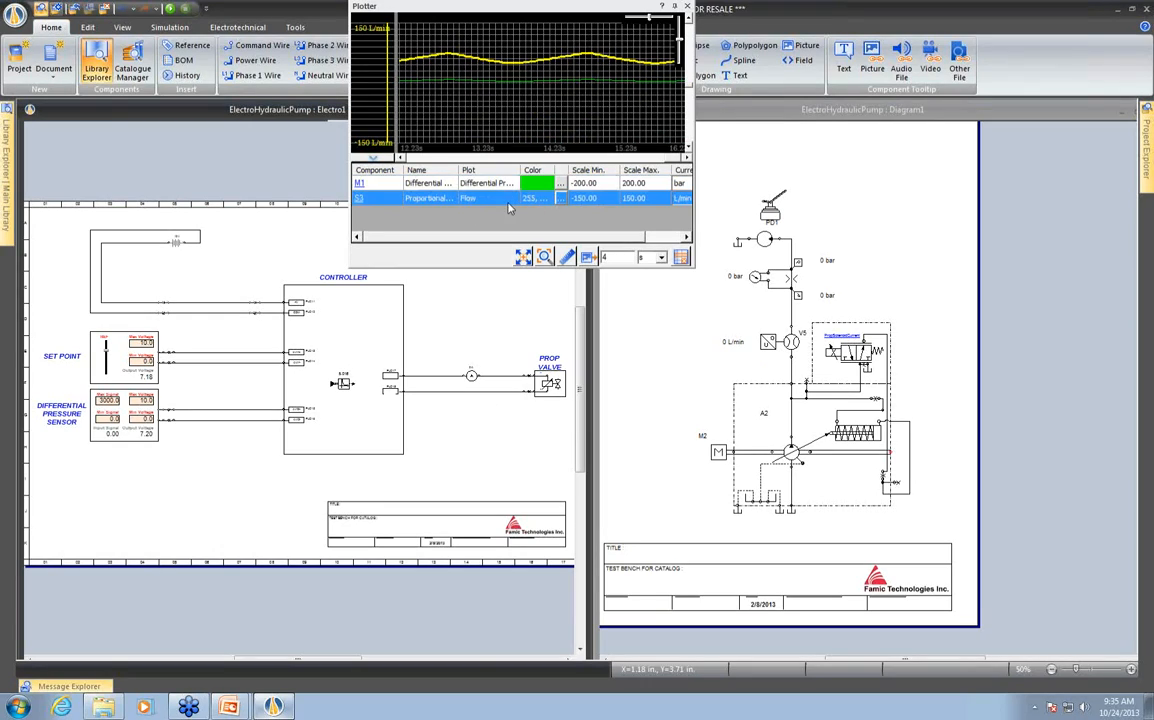
pyautogui.click(460, 184)
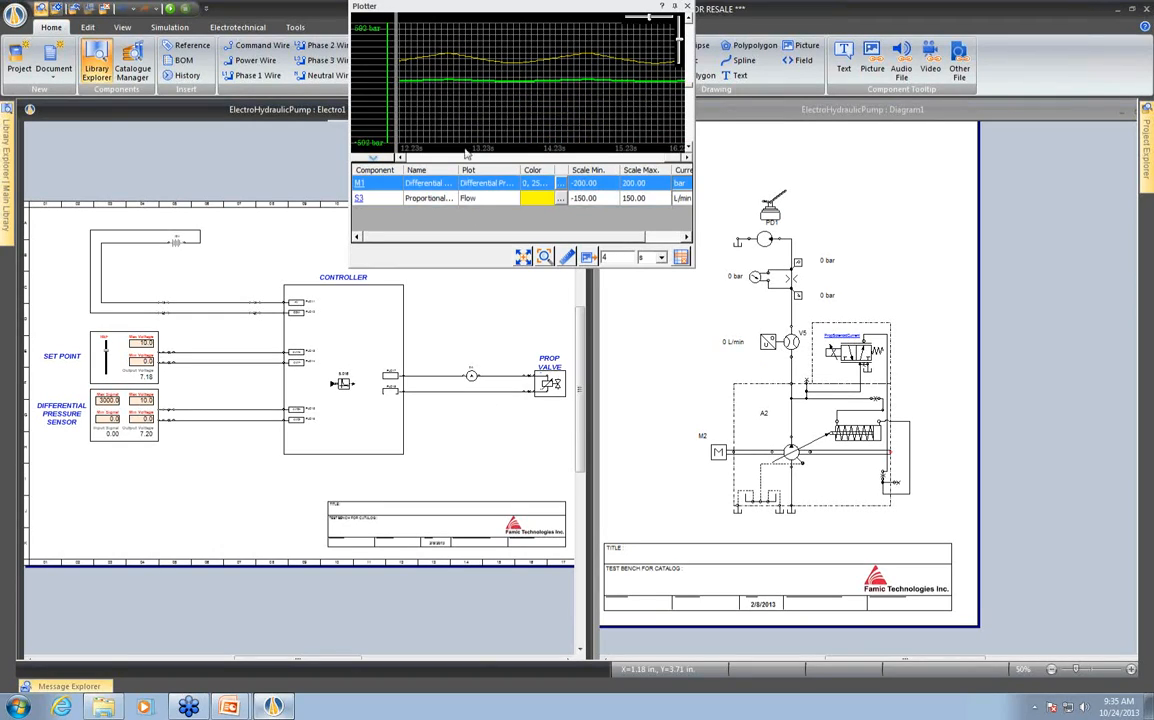
pyautogui.moveTo(470, 88)
pyautogui.moveTo(515, 12); pyautogui.dragTo(515, 20)
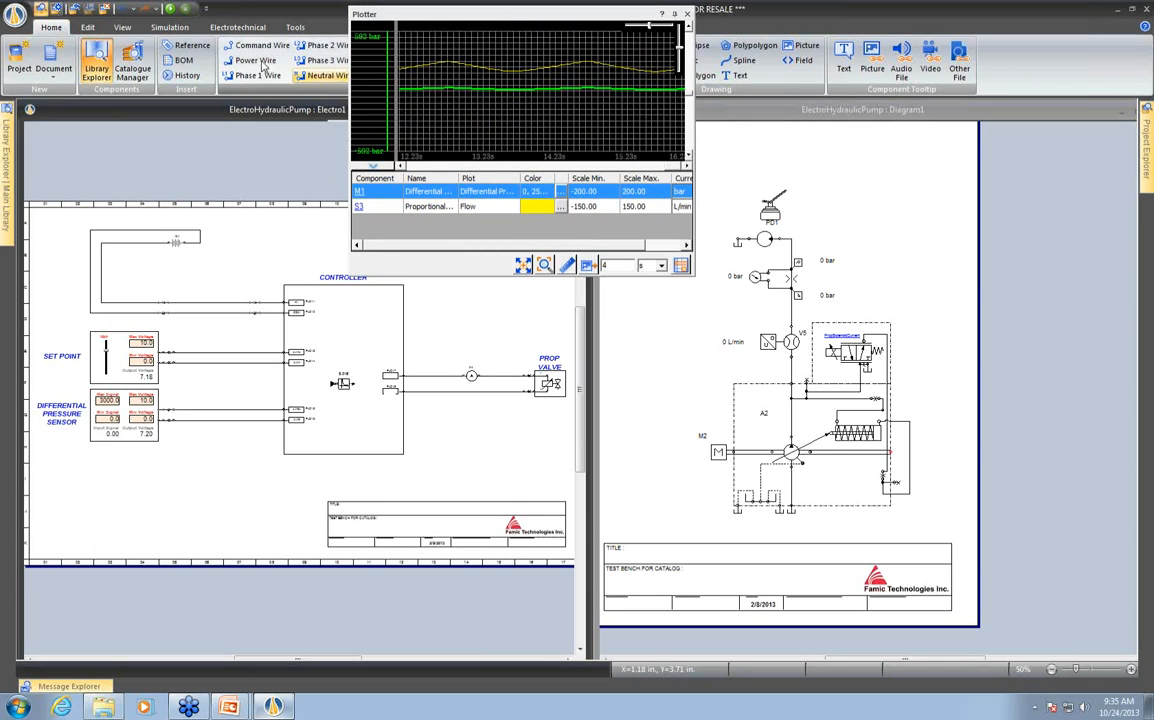
# Run the simulation at Normal pace with the plotter's curve list collapsed, and stop it after about 35 seconds of simulated time
pyautogui.click(154, 9)
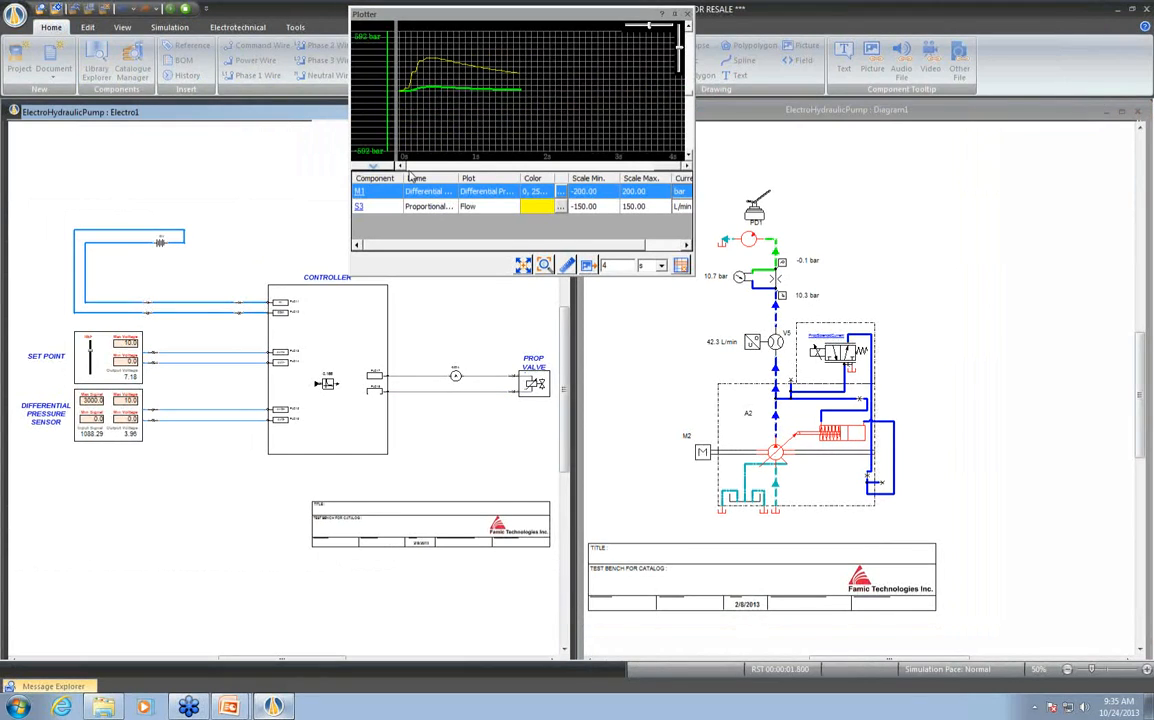
pyautogui.click(372, 167)
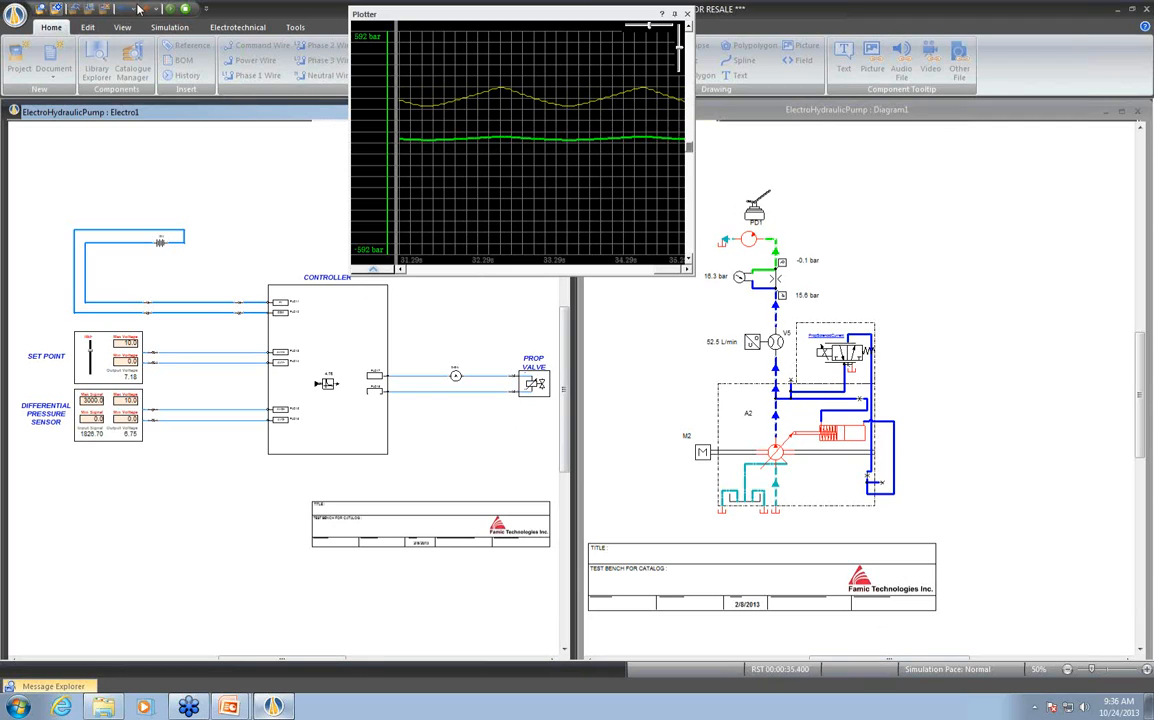
pyautogui.click(168, 8)
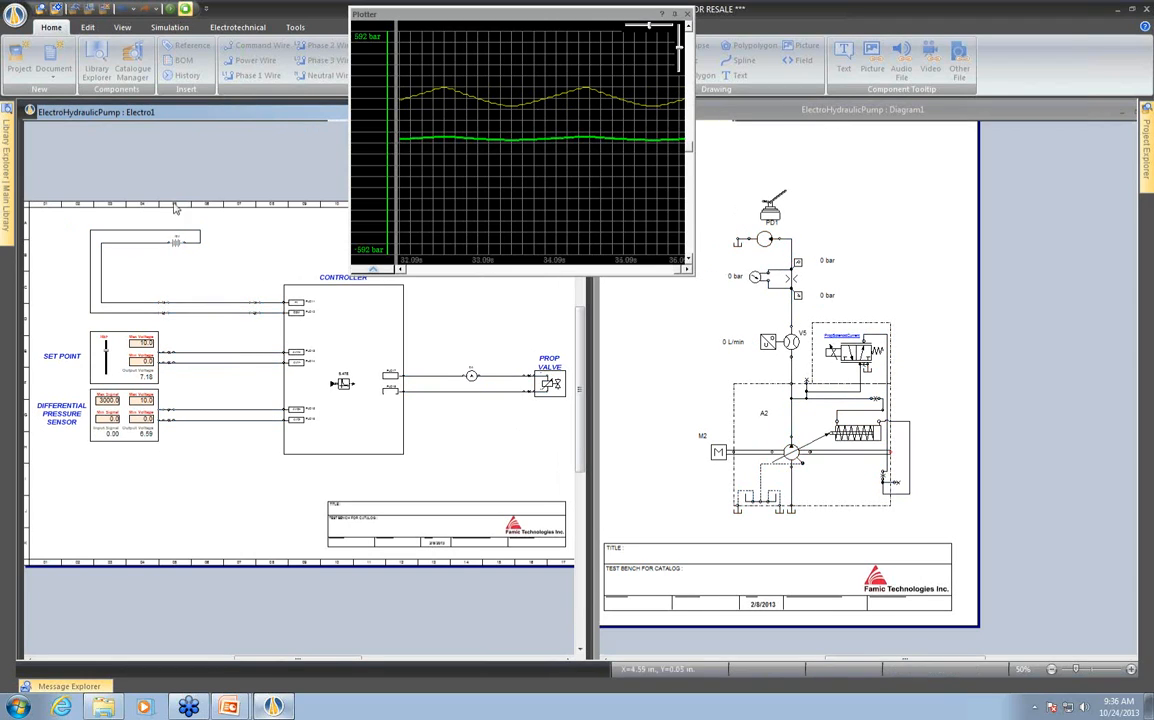
# Set the simulation pace to Fast in the project's Famic Technologies 2 standard and save the change
pyautogui.click(57, 9)
pyautogui.click(64, 45)
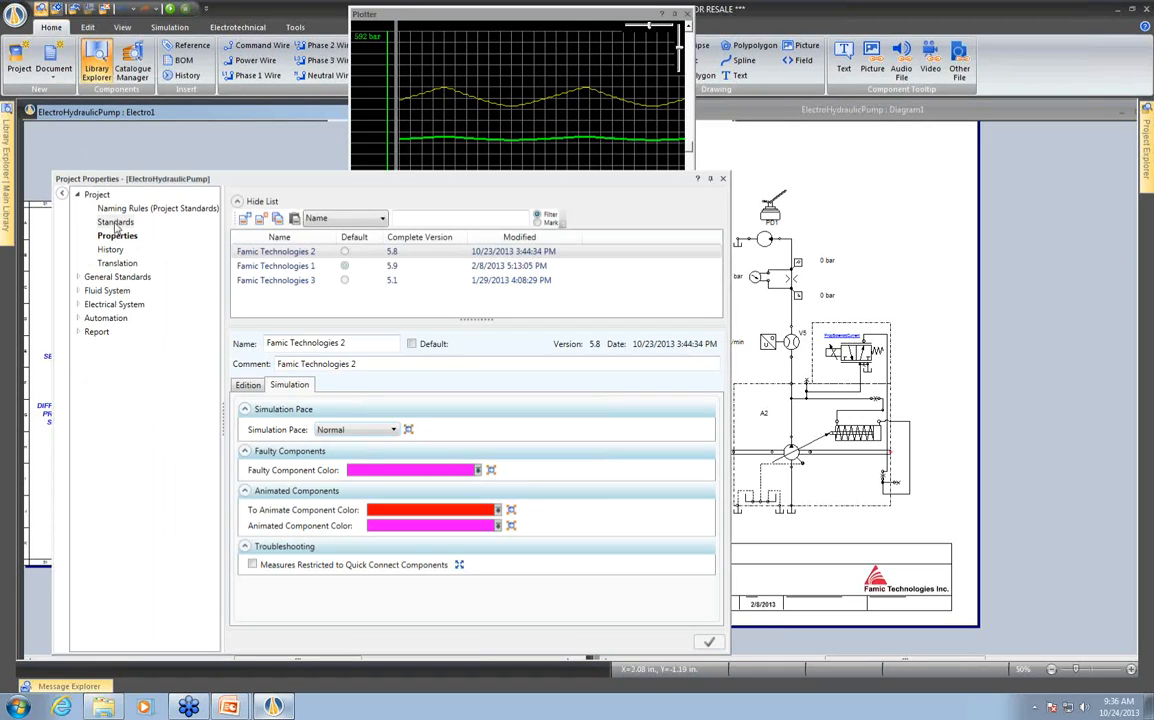
pyautogui.click(115, 222)
pyautogui.click(249, 386)
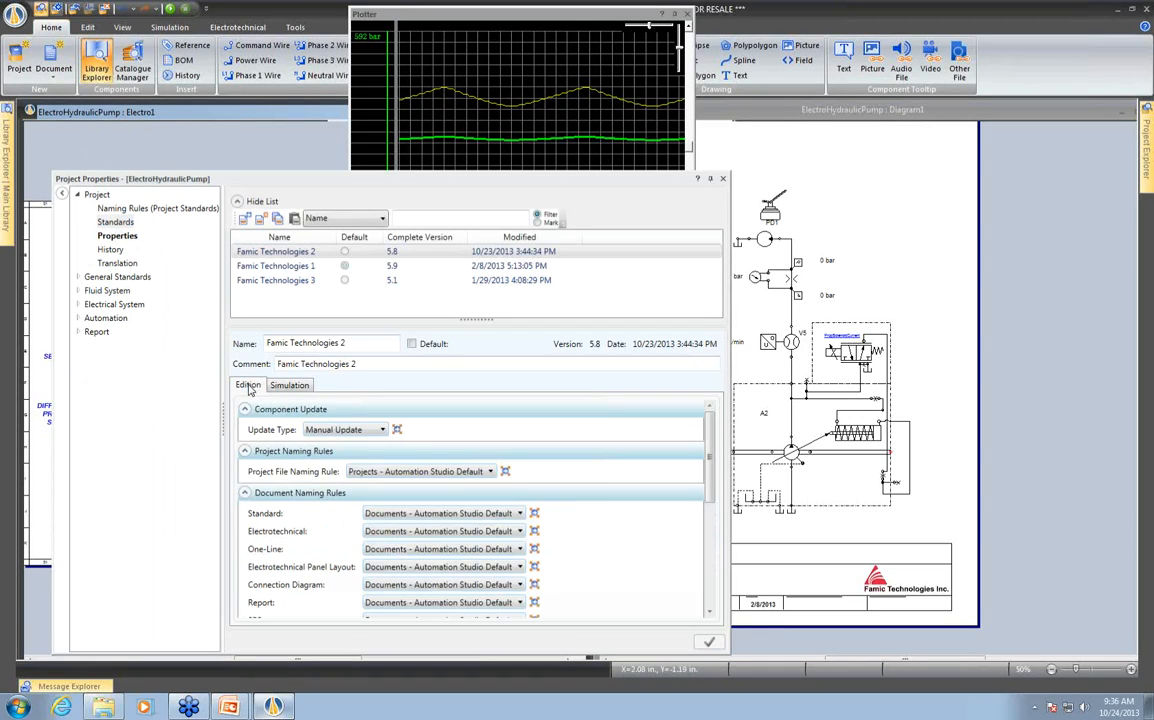
pyautogui.click(276, 387)
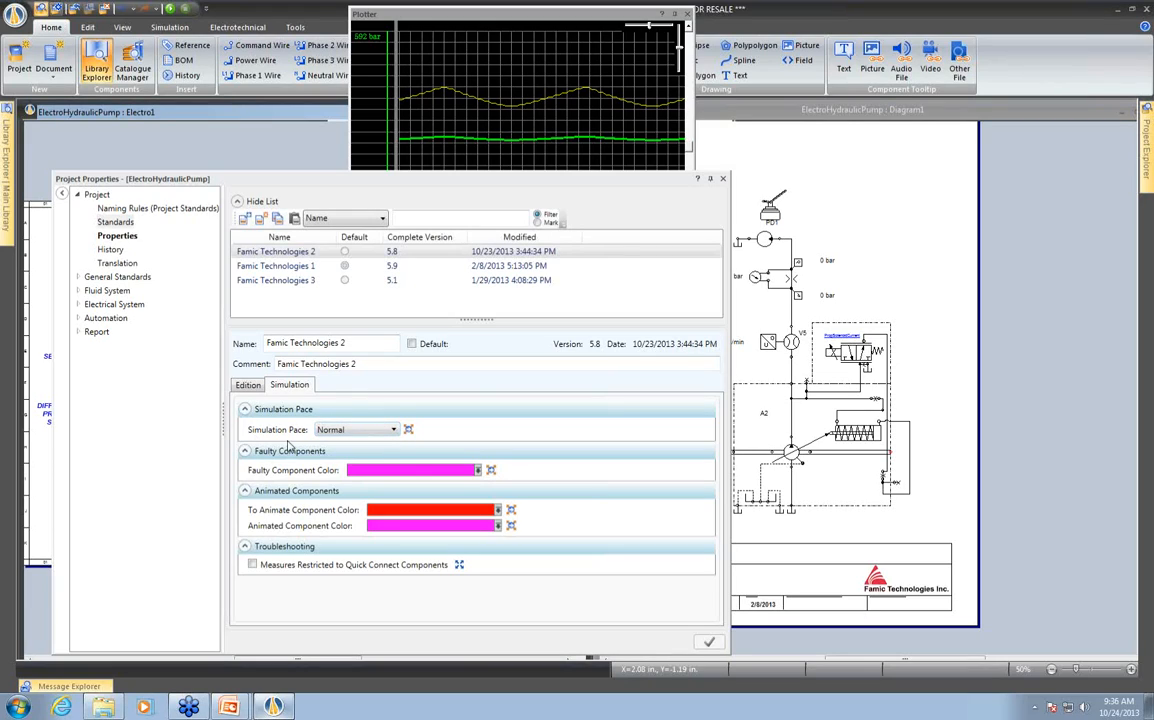
pyautogui.click(361, 430)
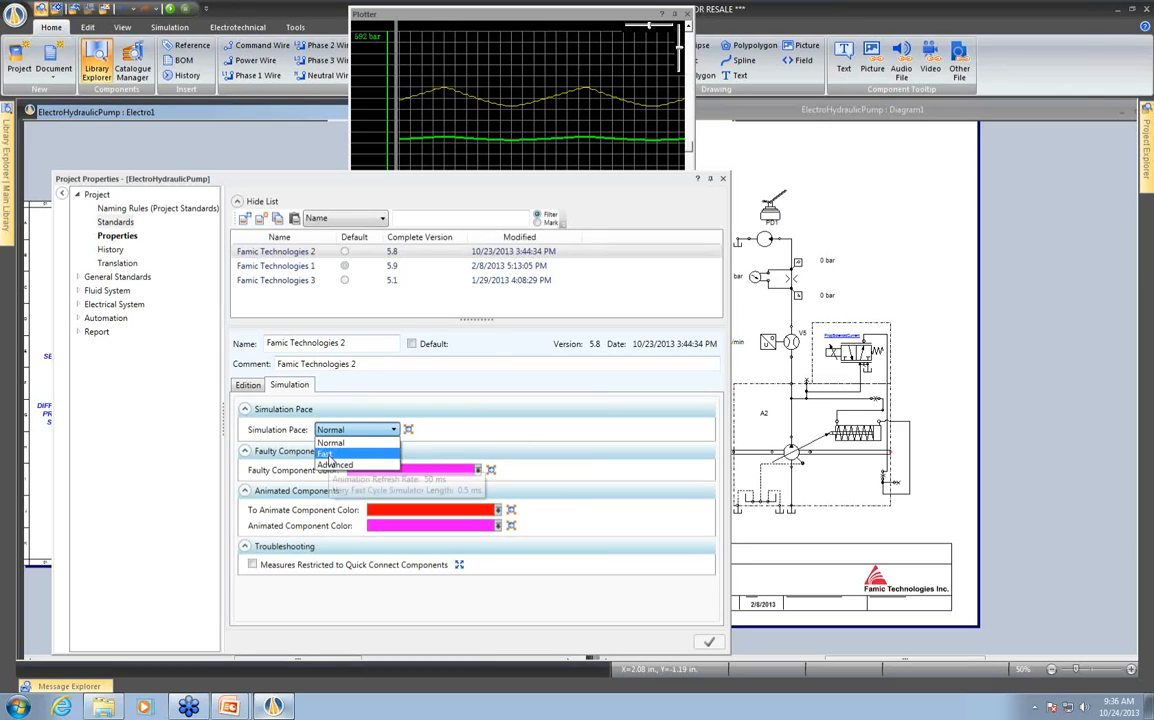
pyautogui.click(327, 454)
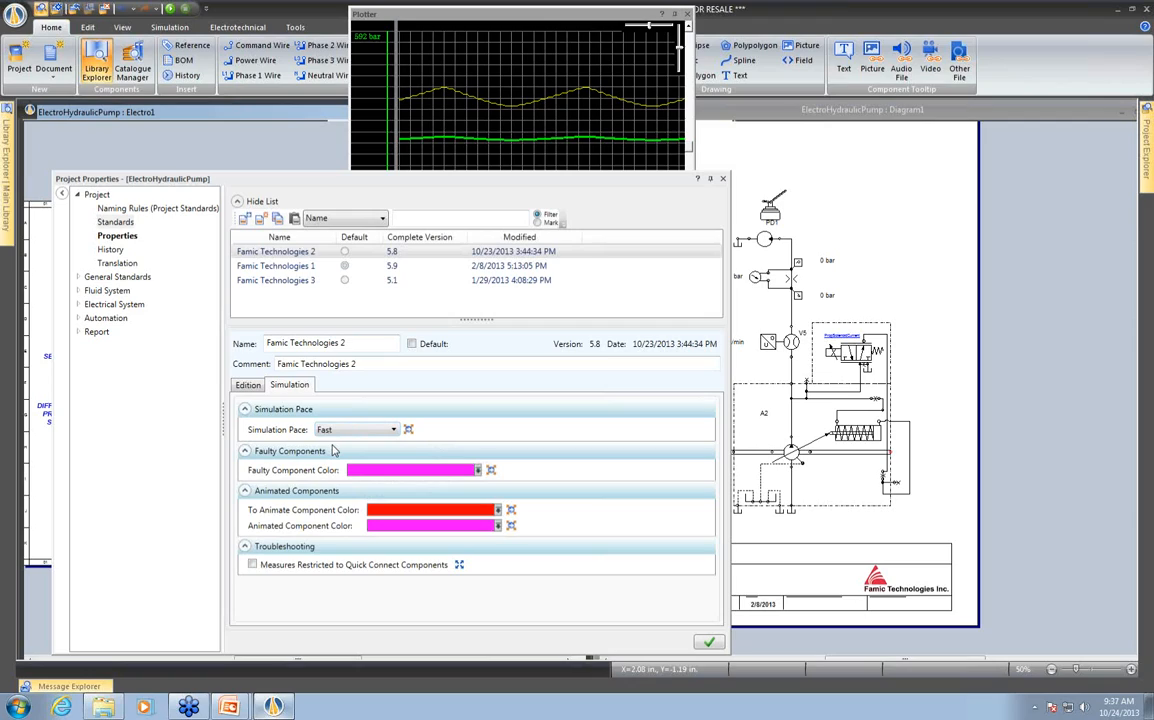
pyautogui.click(706, 641)
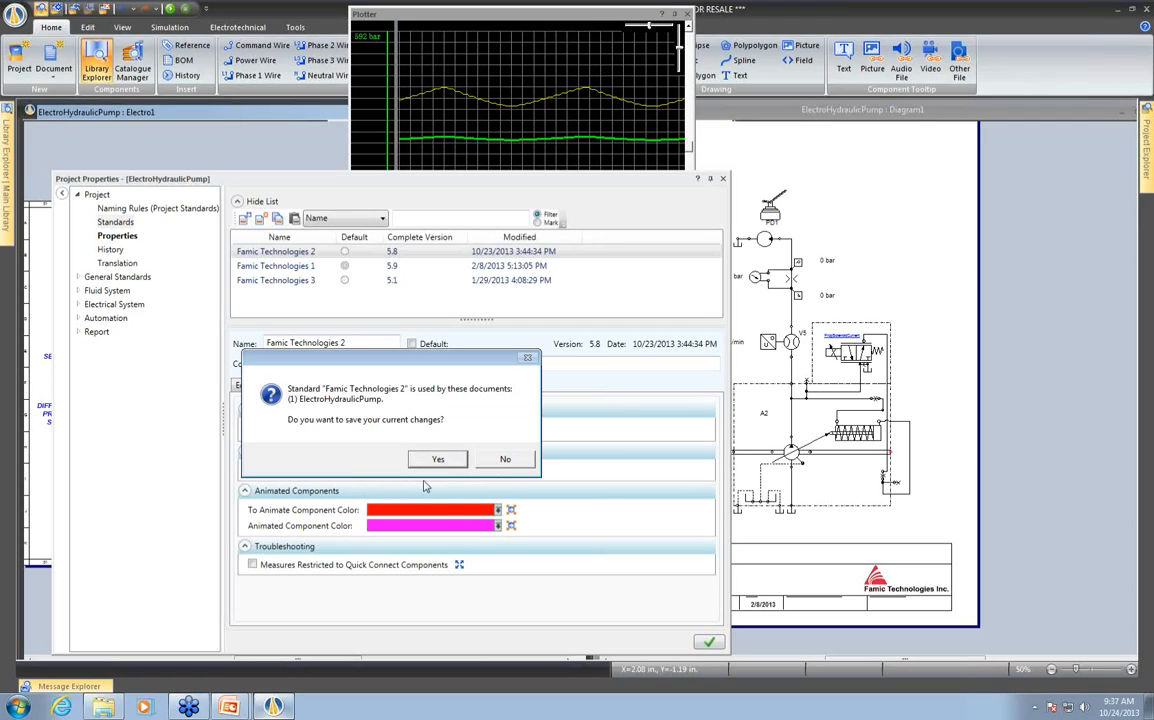
pyautogui.click(436, 458)
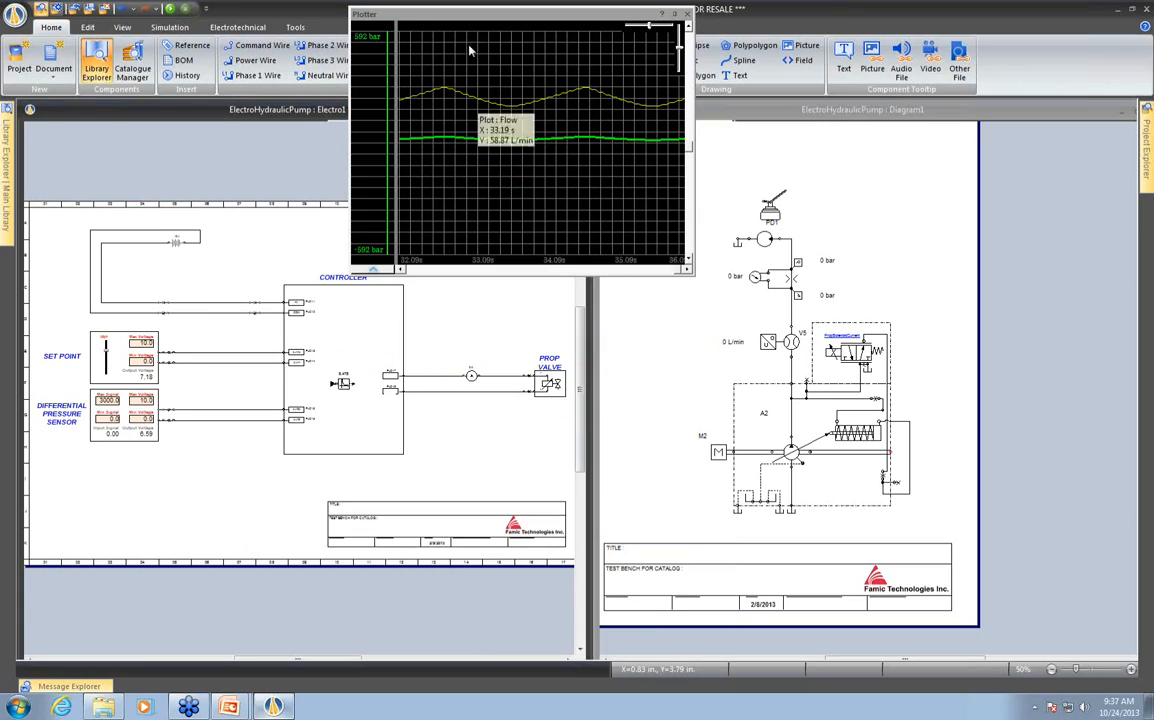
# Run a normal simulation at the Fast pace, examine the plotted flow and differential pressure curves, and stop the simulation
pyautogui.click(170, 27)
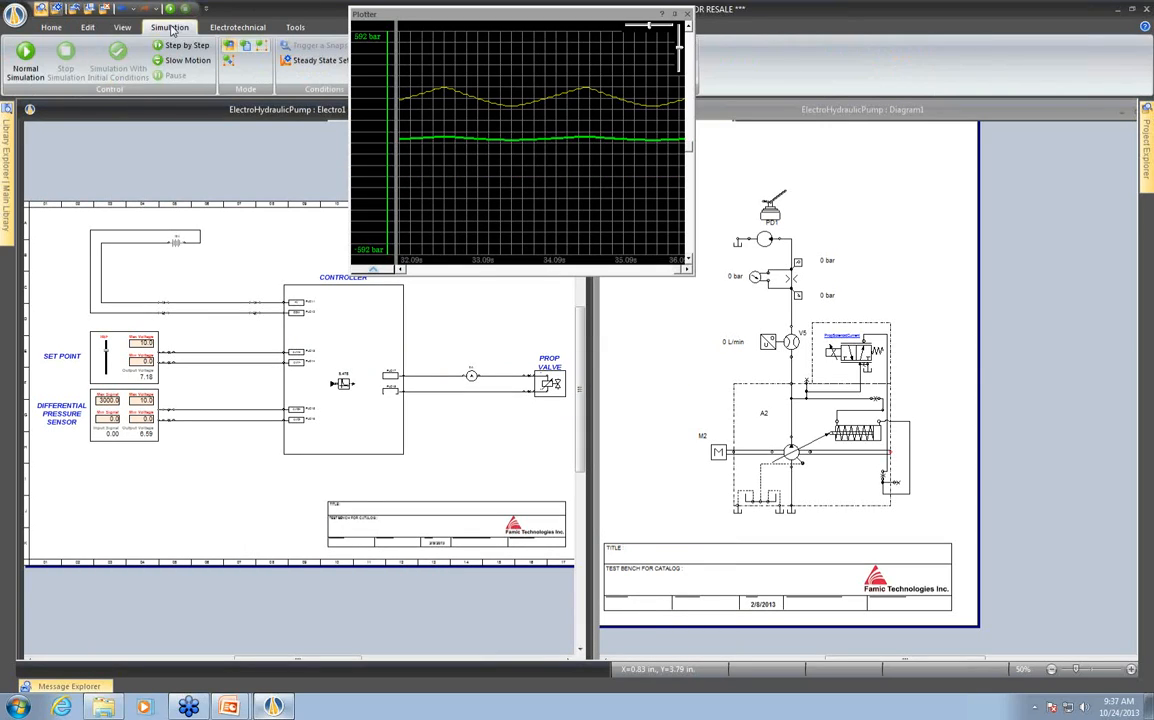
pyautogui.click(25, 52)
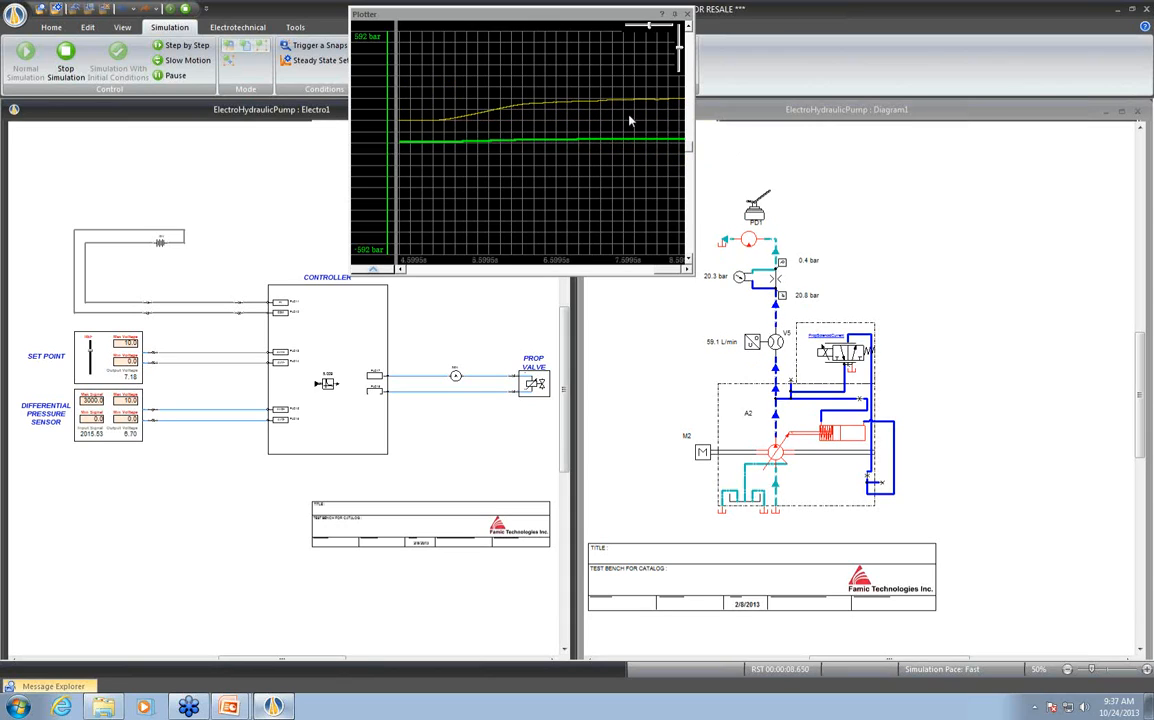
pyautogui.moveTo(630, 103)
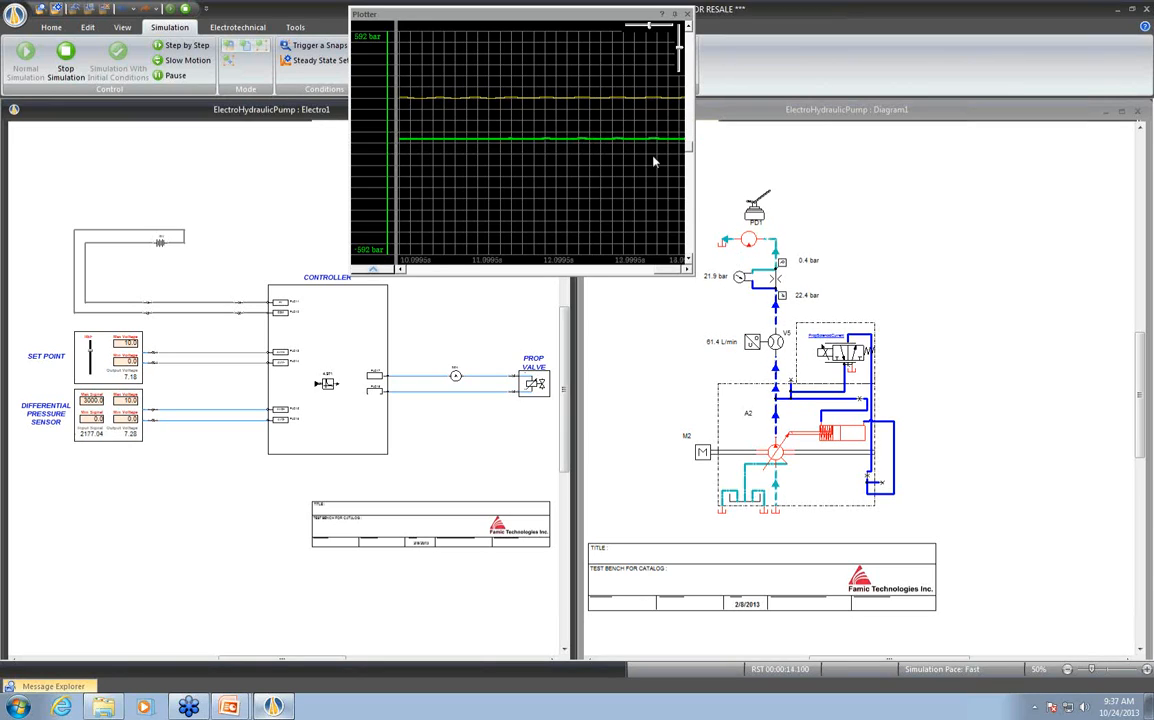
pyautogui.moveTo(638, 158)
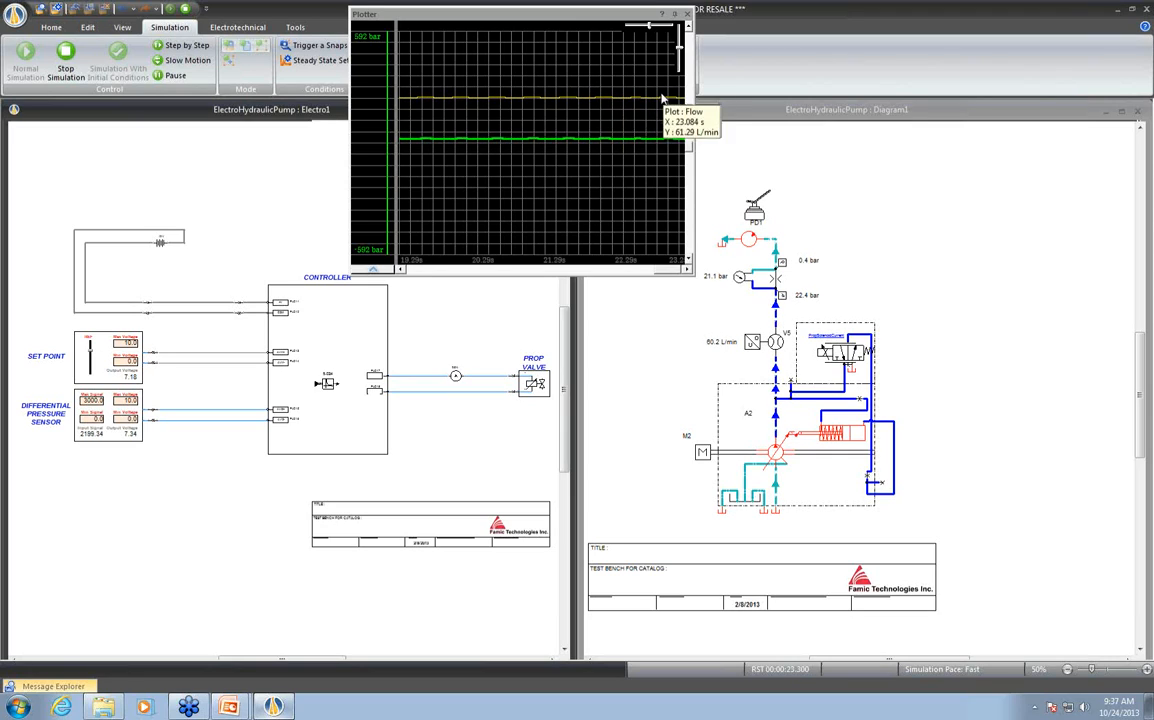
pyautogui.click(168, 8)
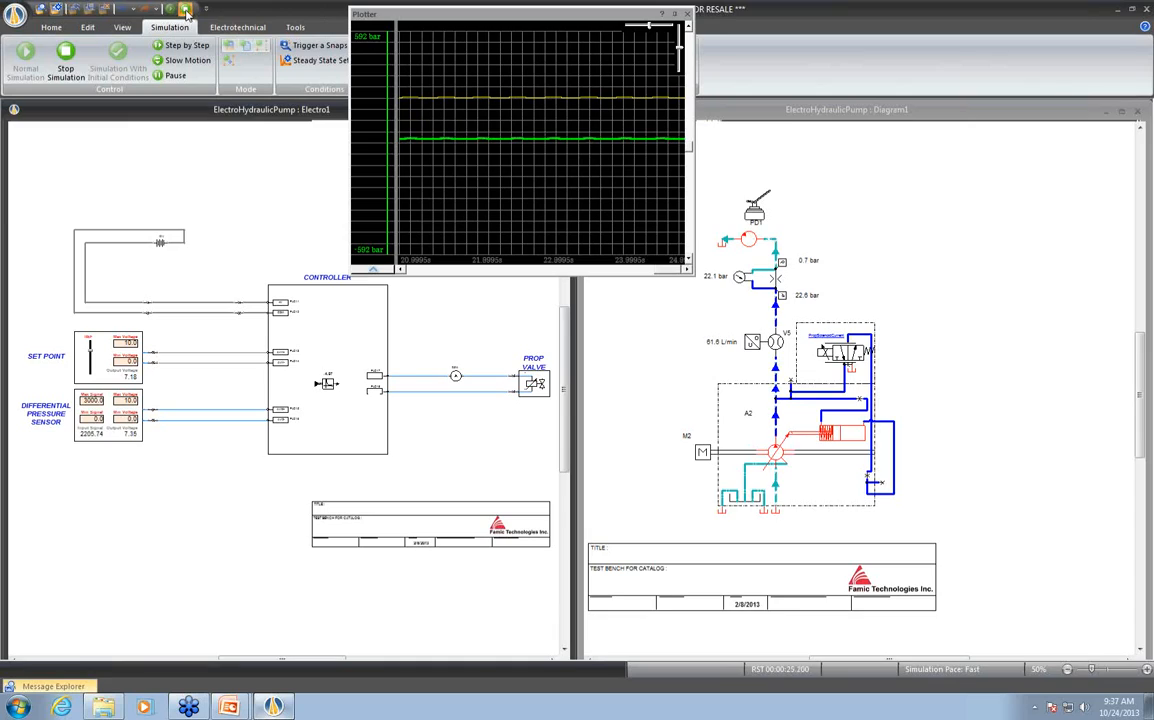
pyautogui.click(51, 27)
pyautogui.click(67, 52)
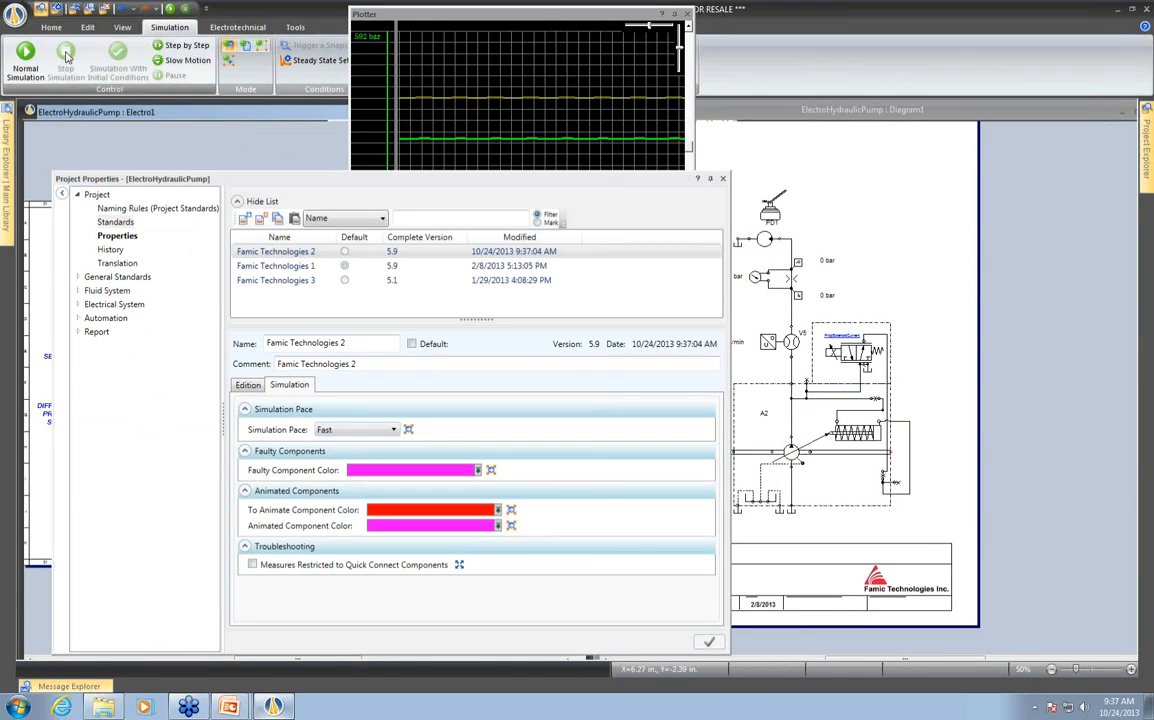
# Set the simulation pace to Advanced in the Famic Technologies 2 standard, save the change and close the project properties
pyautogui.click(109, 222)
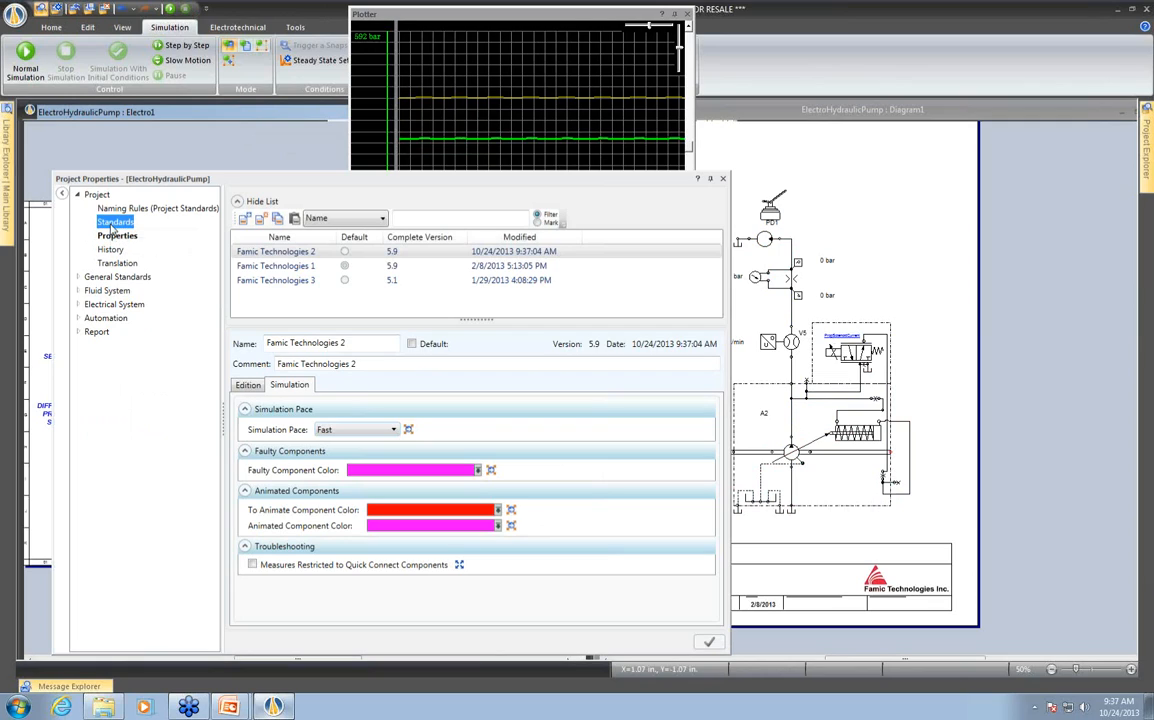
pyautogui.click(335, 430)
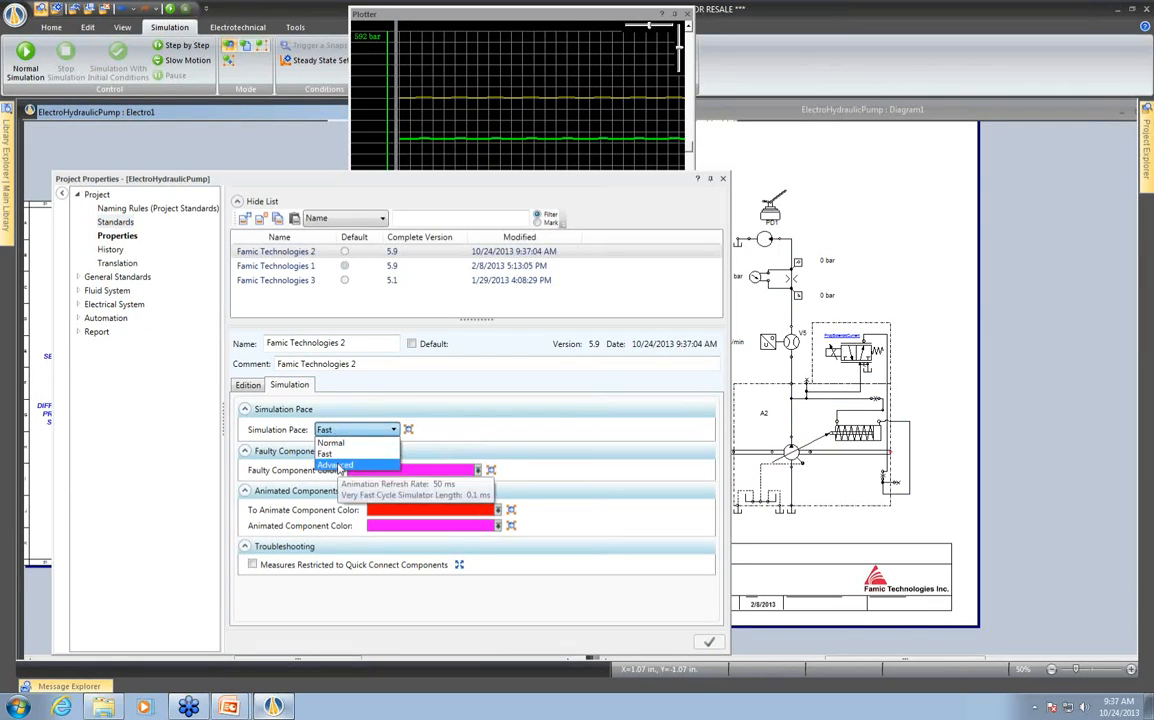
pyautogui.click(338, 465)
pyautogui.click(719, 642)
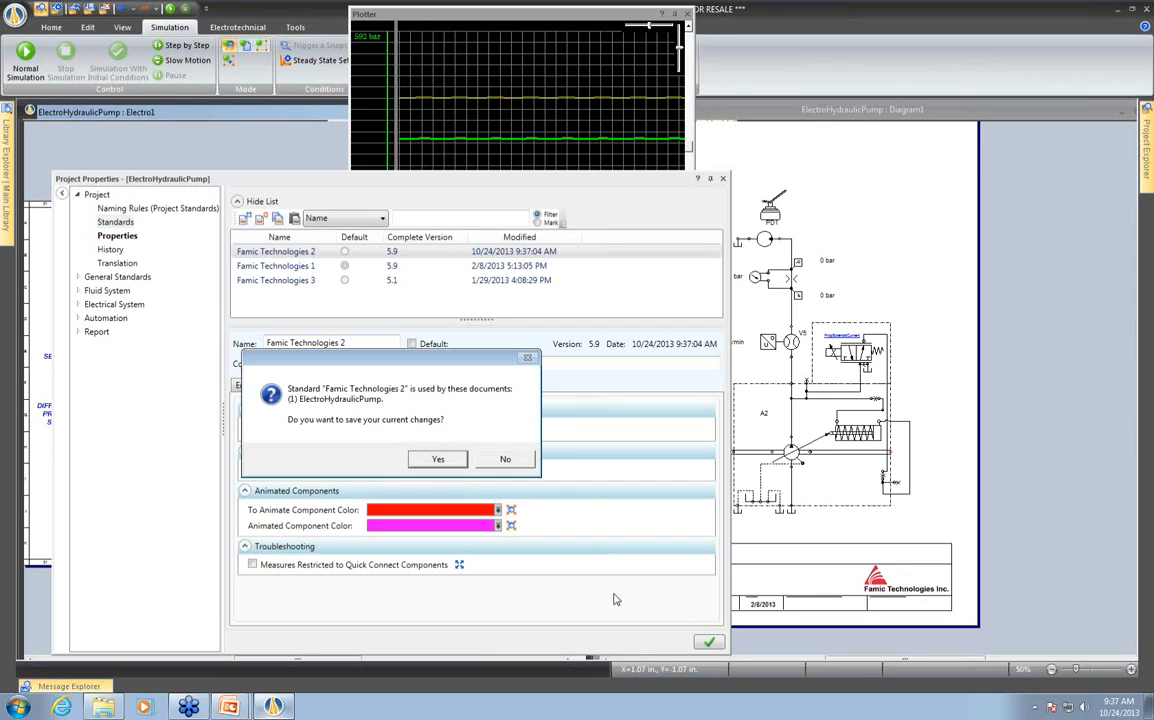
pyautogui.click(437, 457)
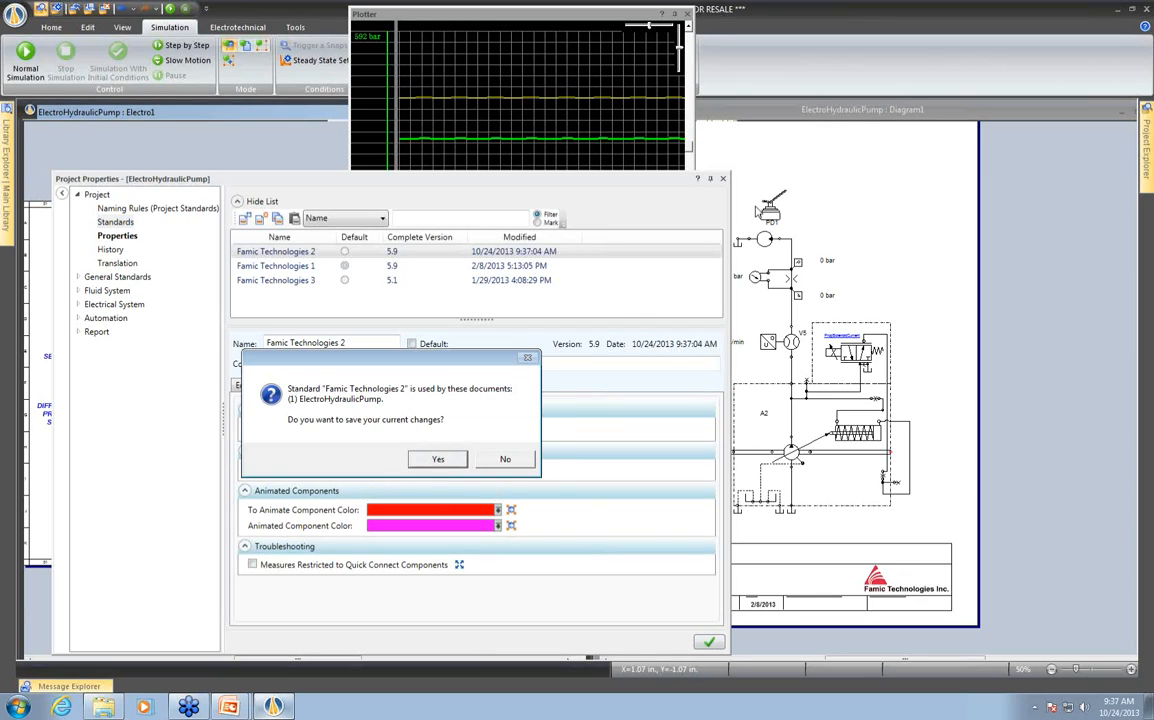
pyautogui.click(723, 180)
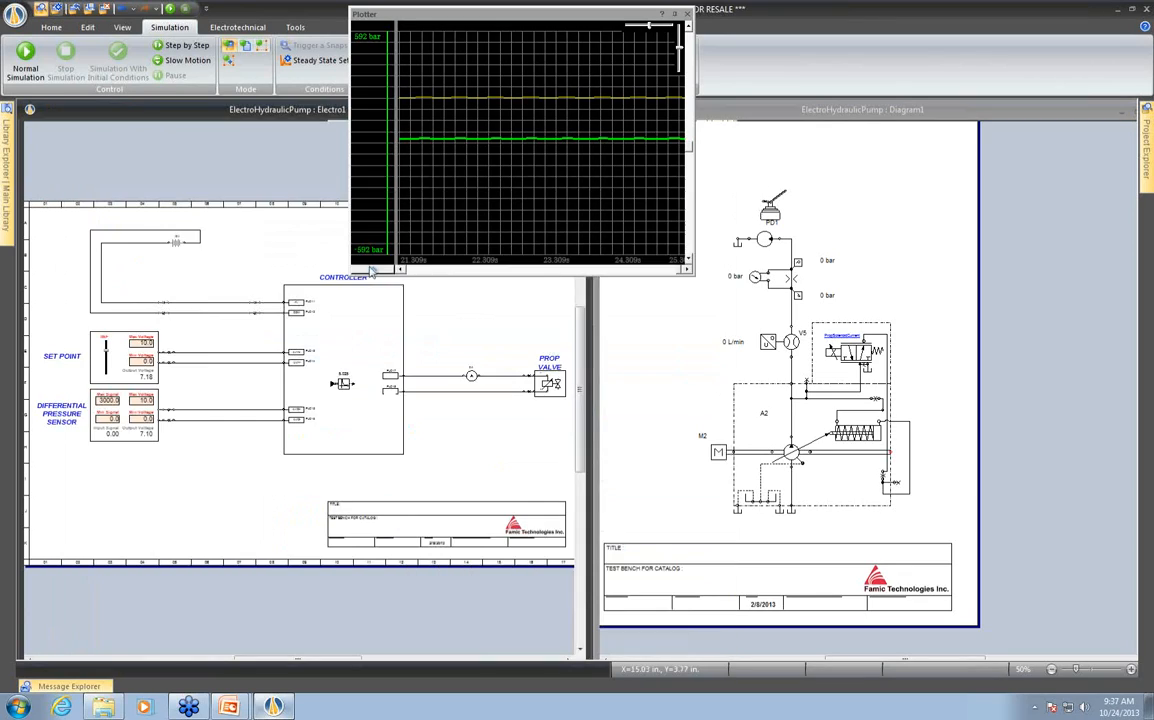
# Start the simulation at the Advanced pace and examine how the plotted flow and differential pressure curves settle
pyautogui.click(170, 9)
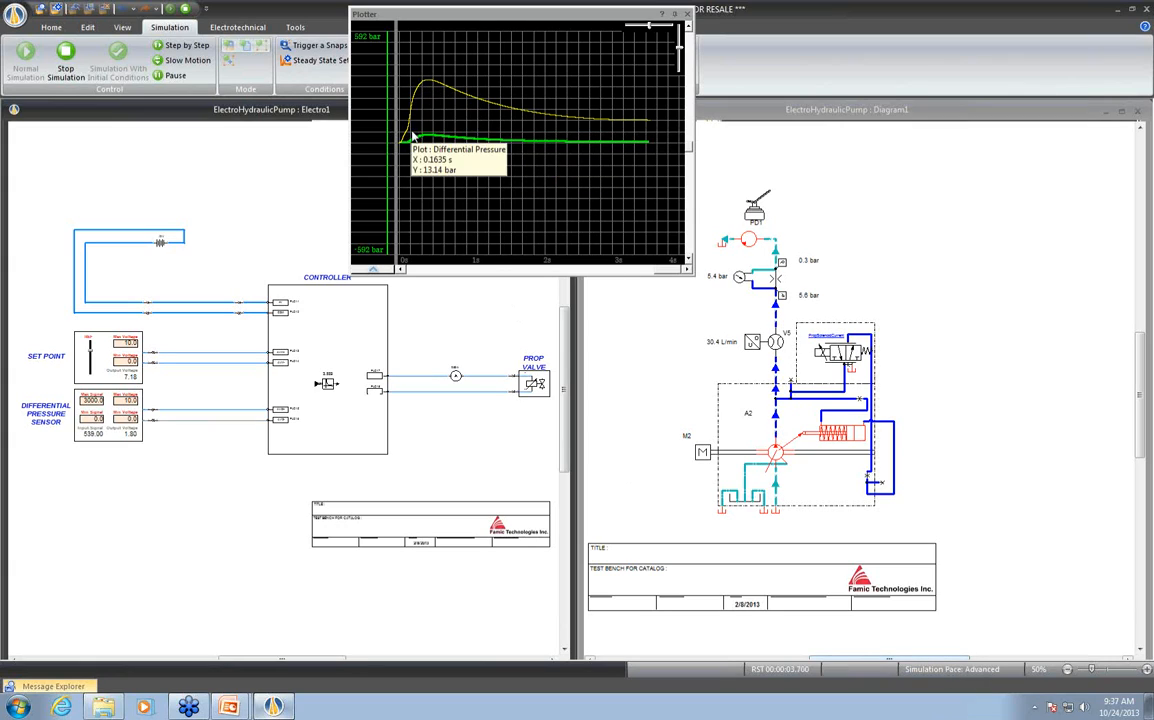
pyautogui.moveTo(437, 85)
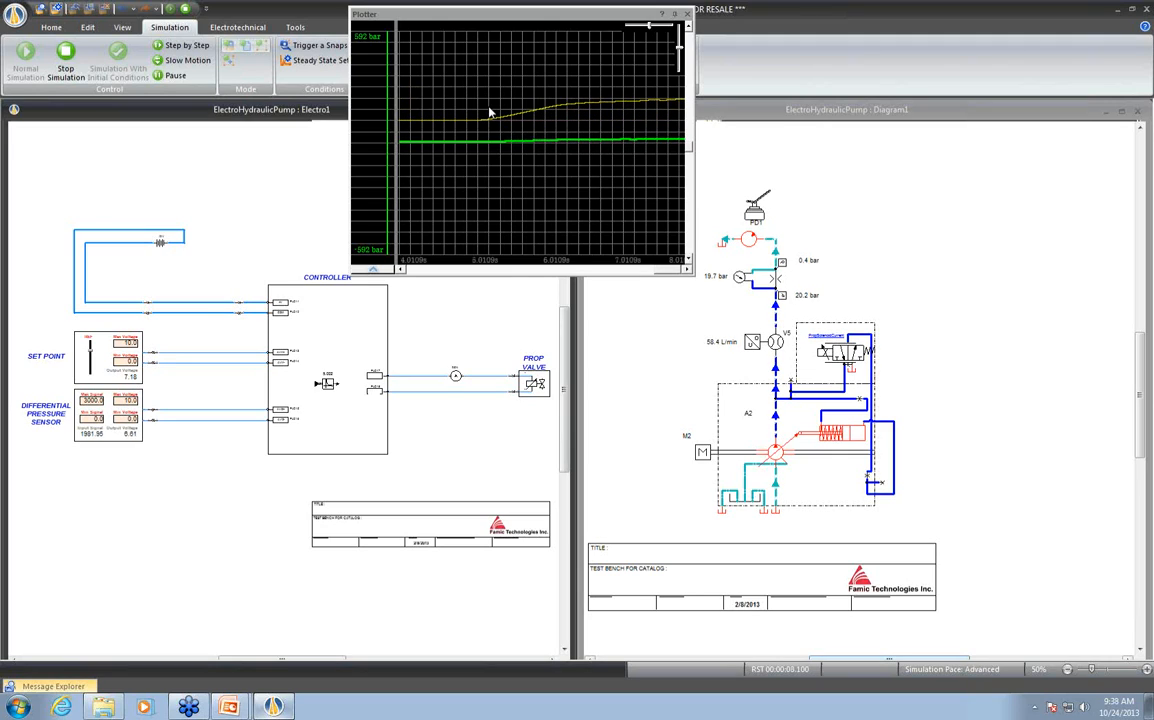
pyautogui.moveTo(490, 113)
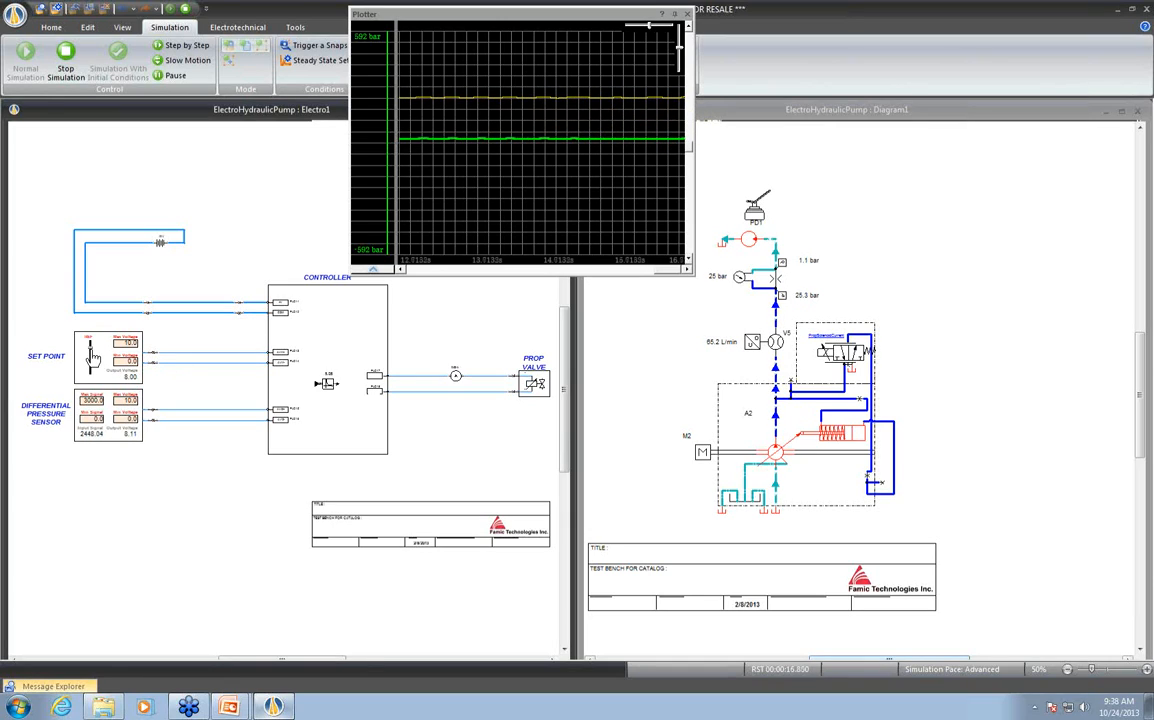
# Lower the controller's set point to about 4.27 and raise it again to about 7.37 while the simulation runs
pyautogui.moveTo(90, 351); pyautogui.dragTo(90, 359)
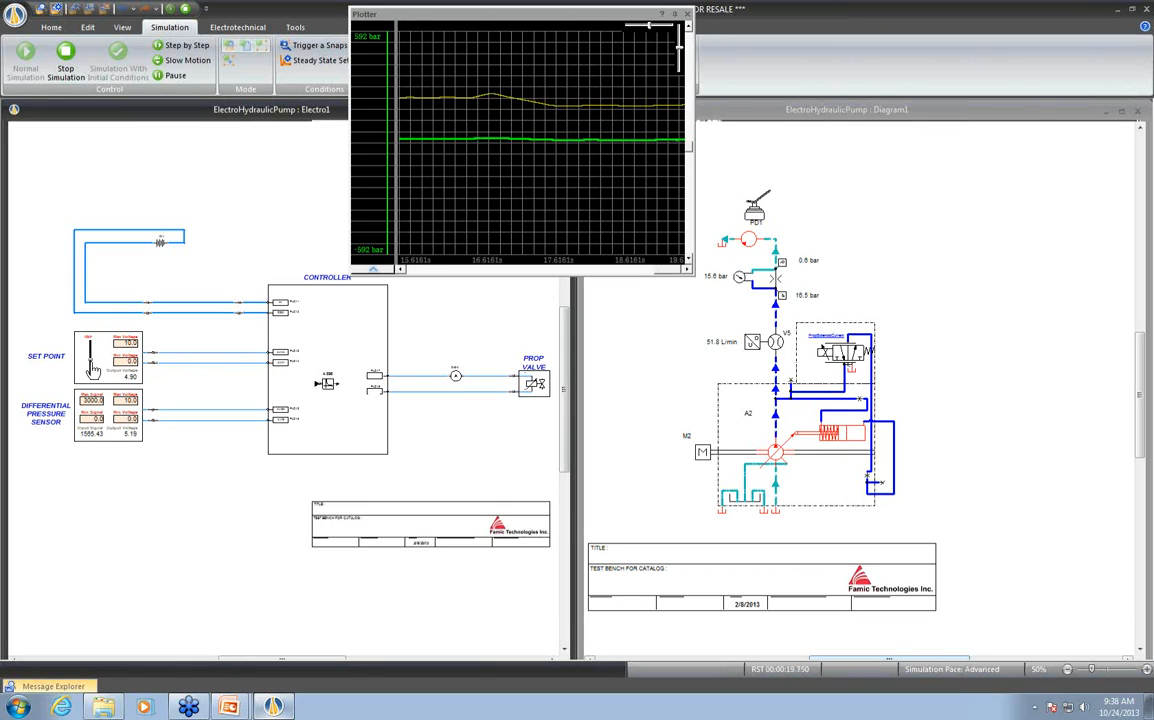
pyautogui.moveTo(92, 368); pyautogui.dragTo(92, 373)
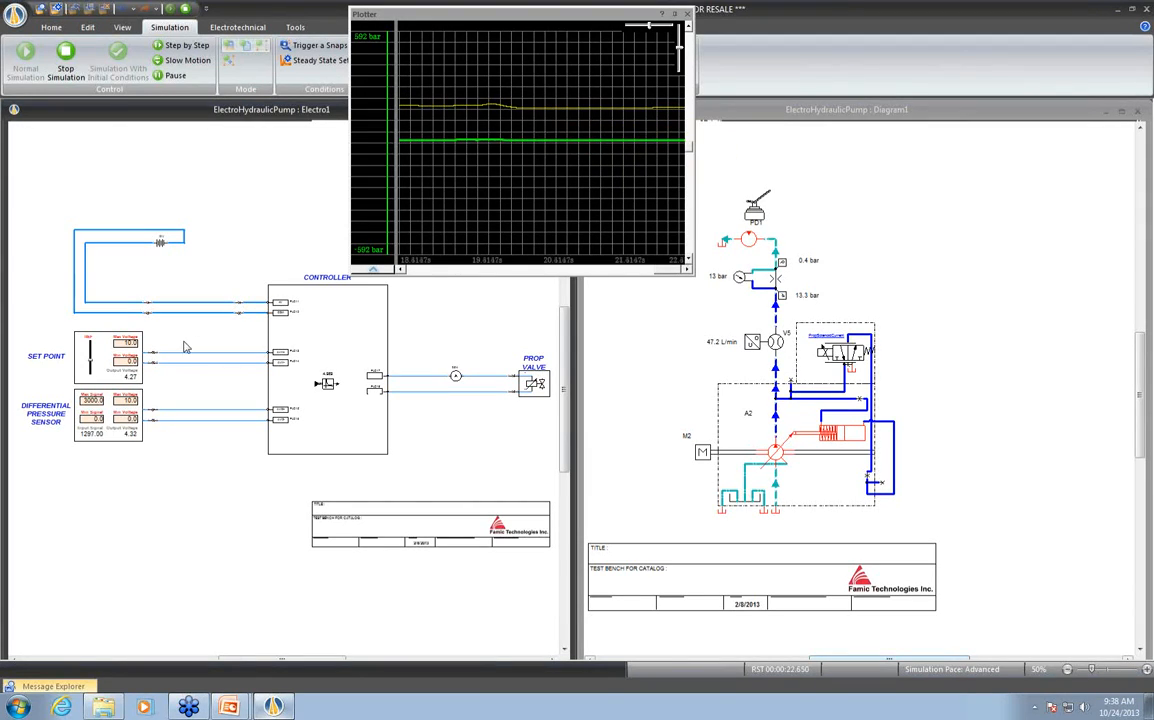
pyautogui.moveTo(90, 368); pyautogui.dragTo(91, 358)
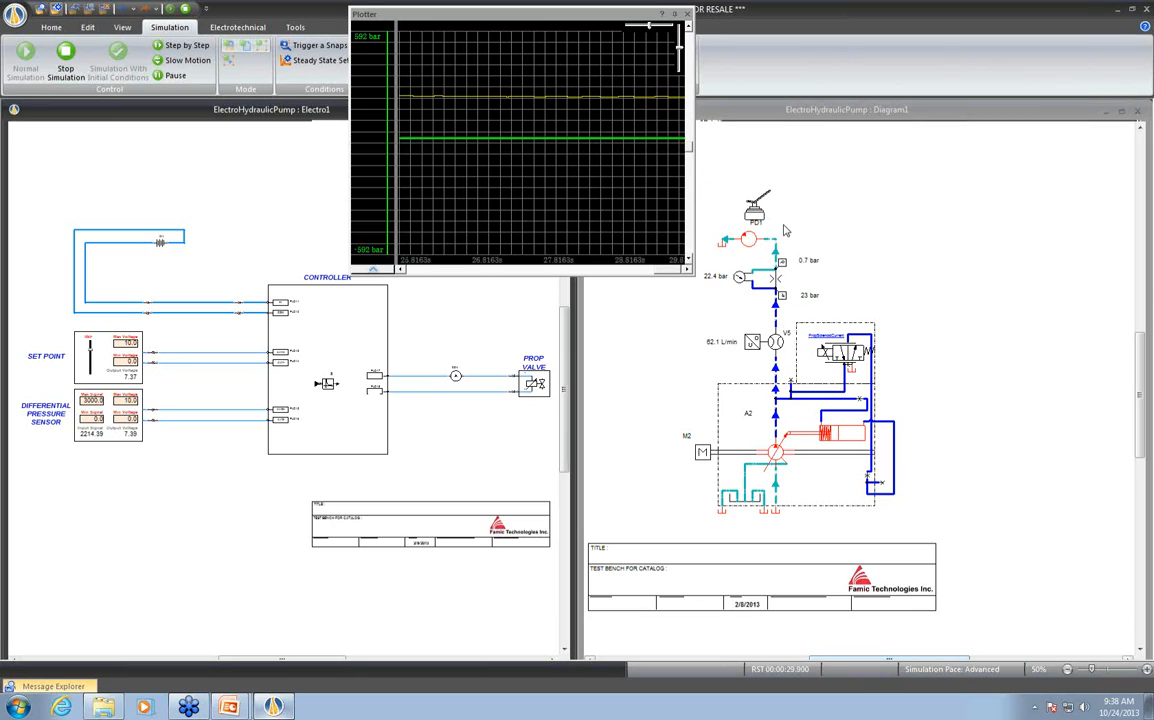
# Raise pedal PD1's output to 0.144 and return it to 0 while the simulation runs, watching the plotted curves
pyautogui.click(756, 218)
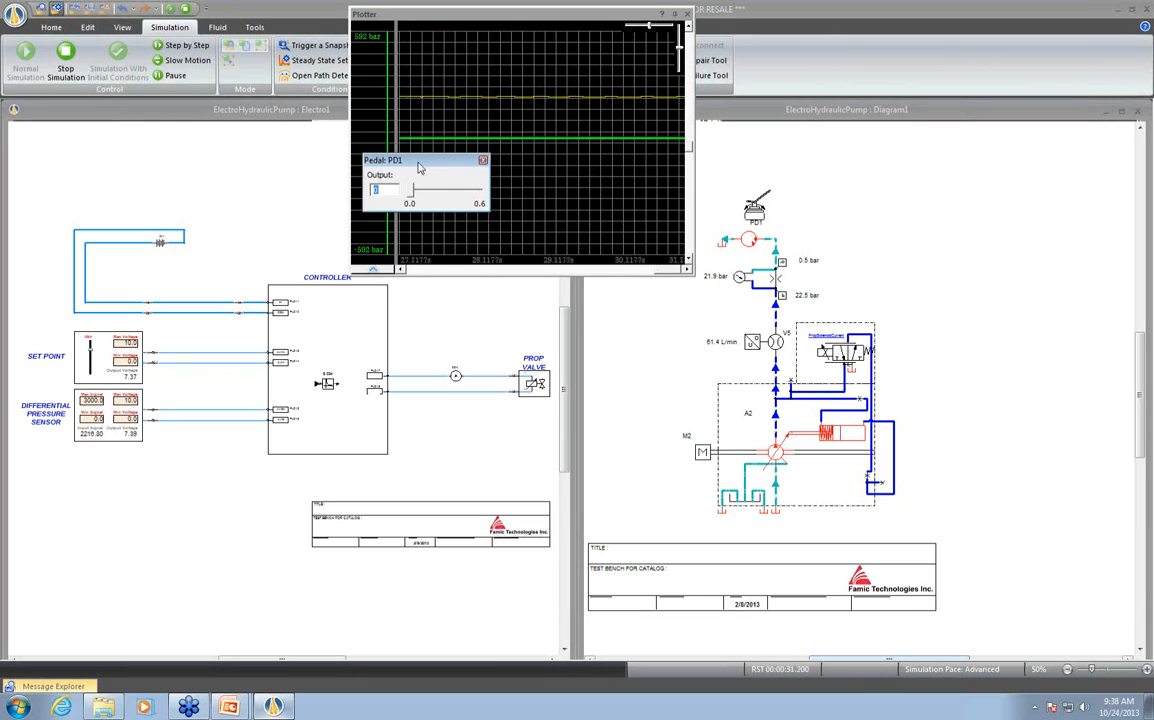
pyautogui.moveTo(420, 162); pyautogui.dragTo(634, 335)
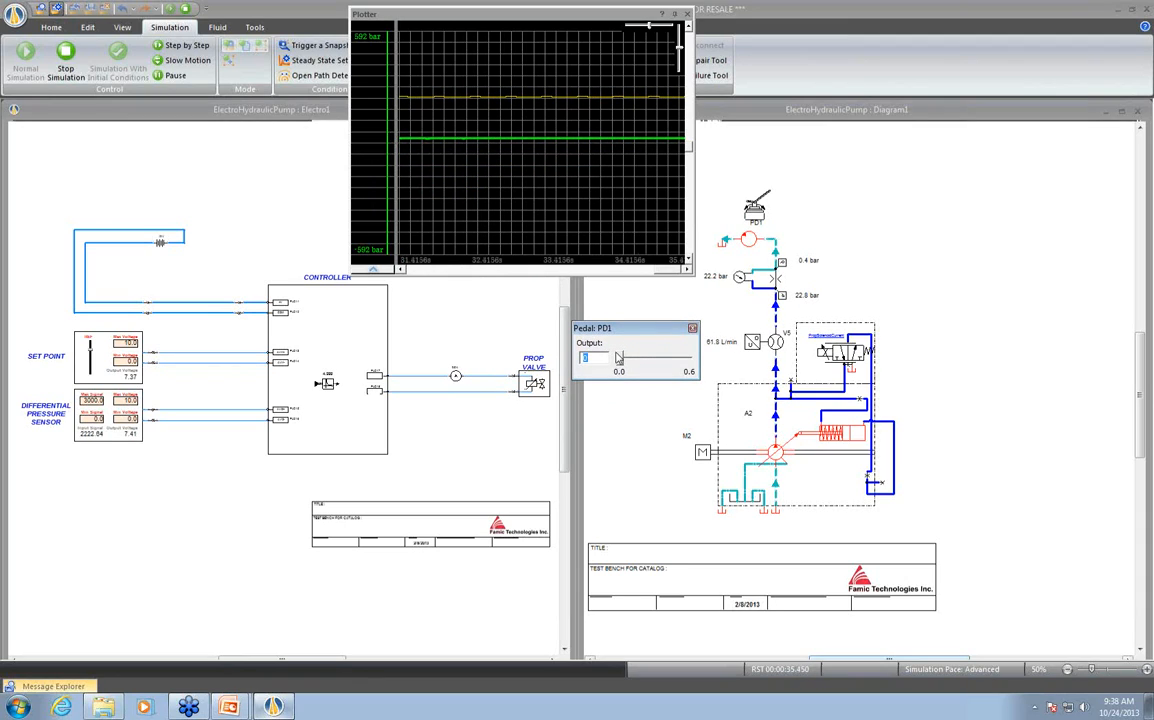
pyautogui.moveTo(620, 362); pyautogui.dragTo(638, 364)
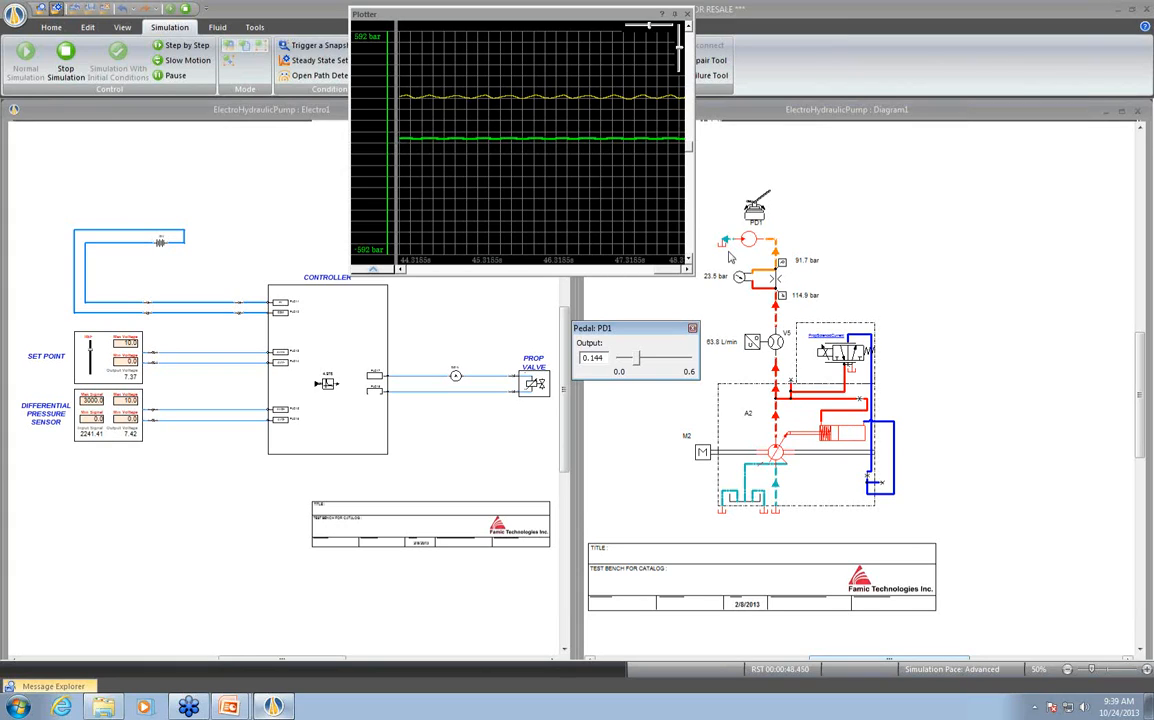
pyautogui.moveTo(636, 362); pyautogui.dragTo(619, 369)
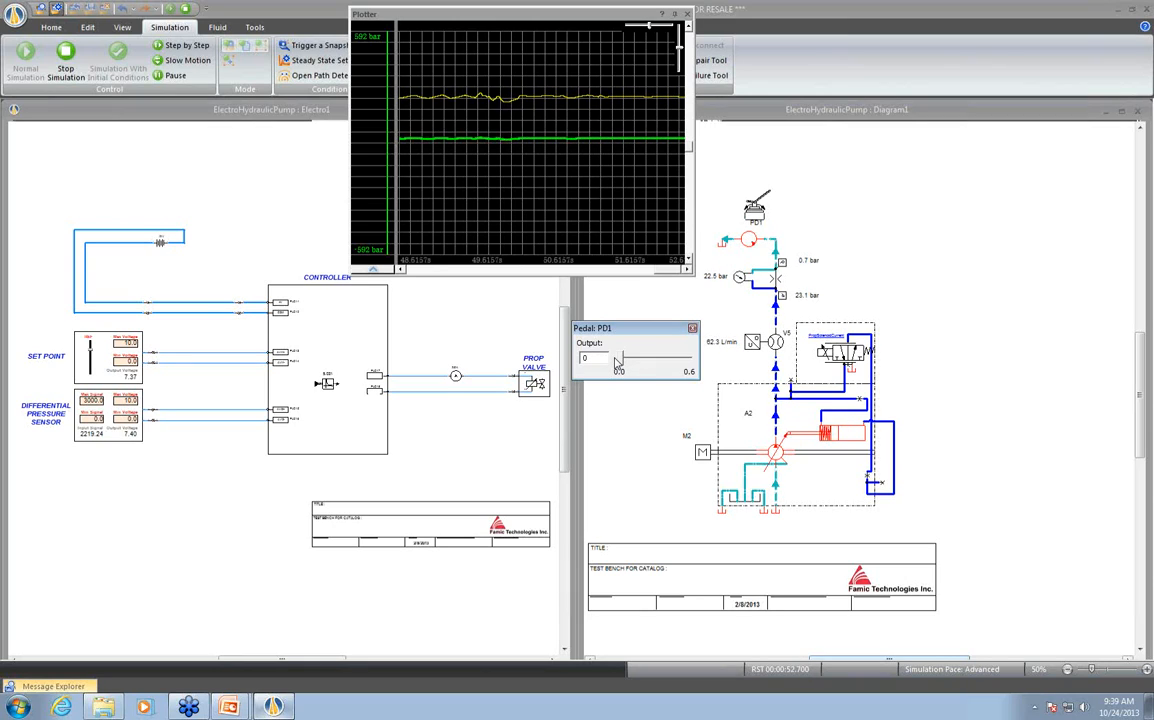
pyautogui.moveTo(613, 362)
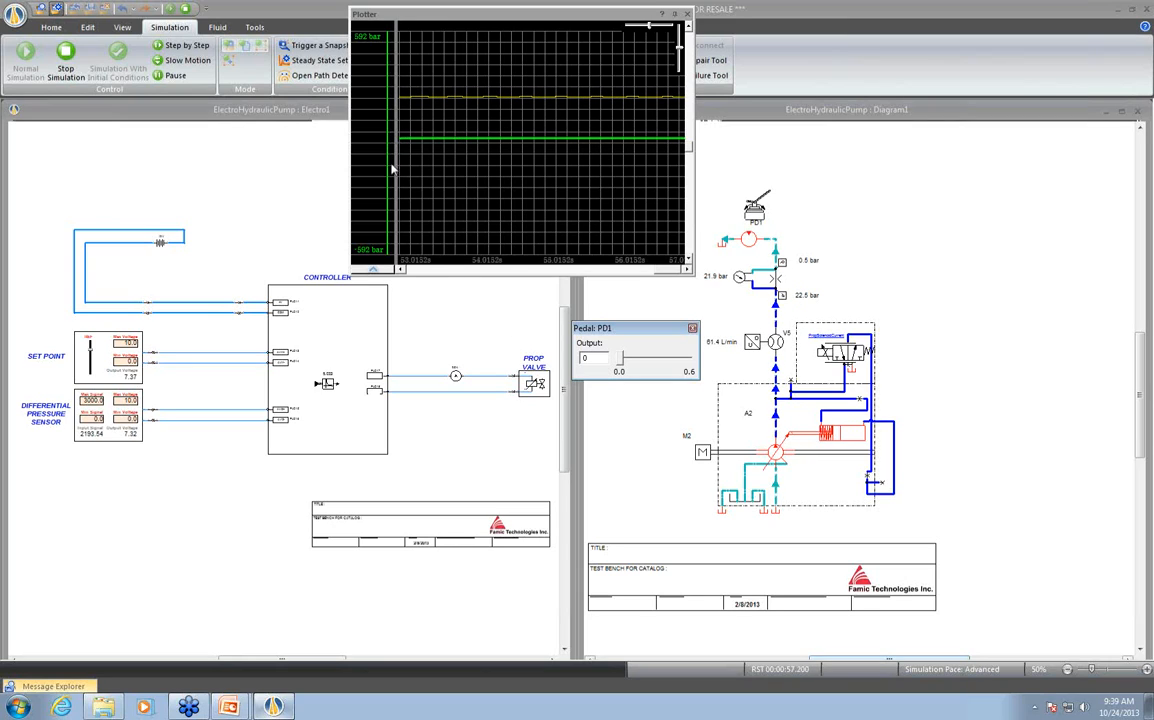
# Stop the simulation, then close the plotter and the ElectroHydraulicPump project
pyautogui.click(166, 9)
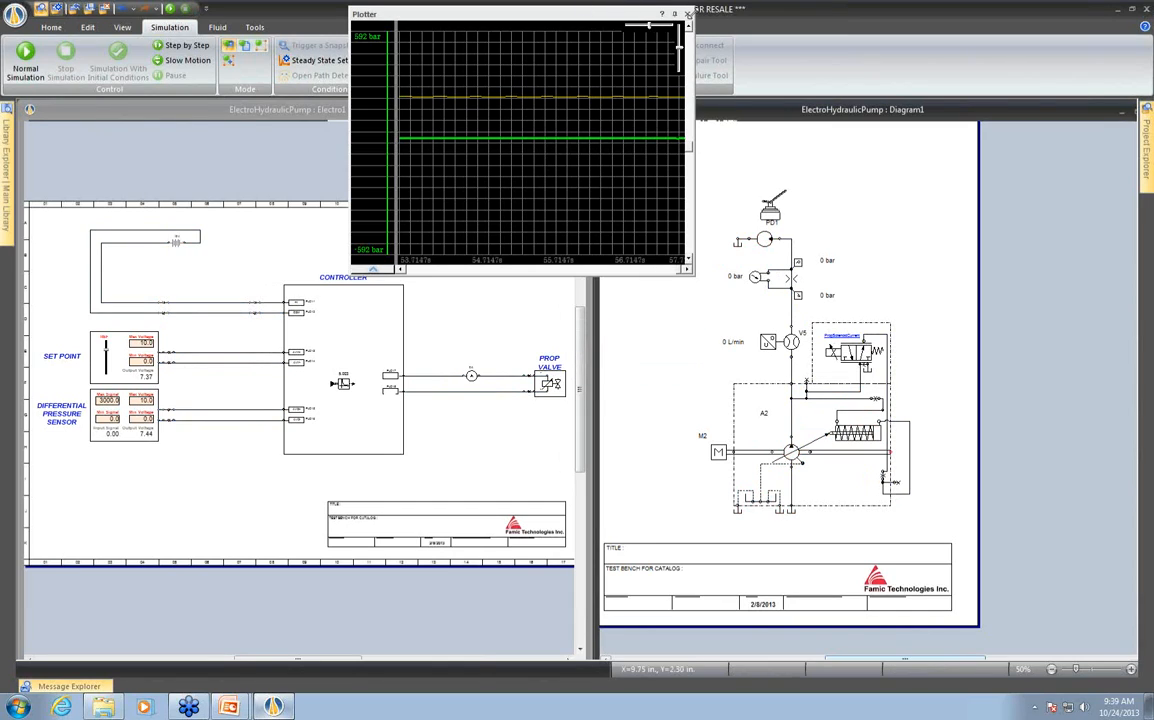
pyautogui.click(687, 14)
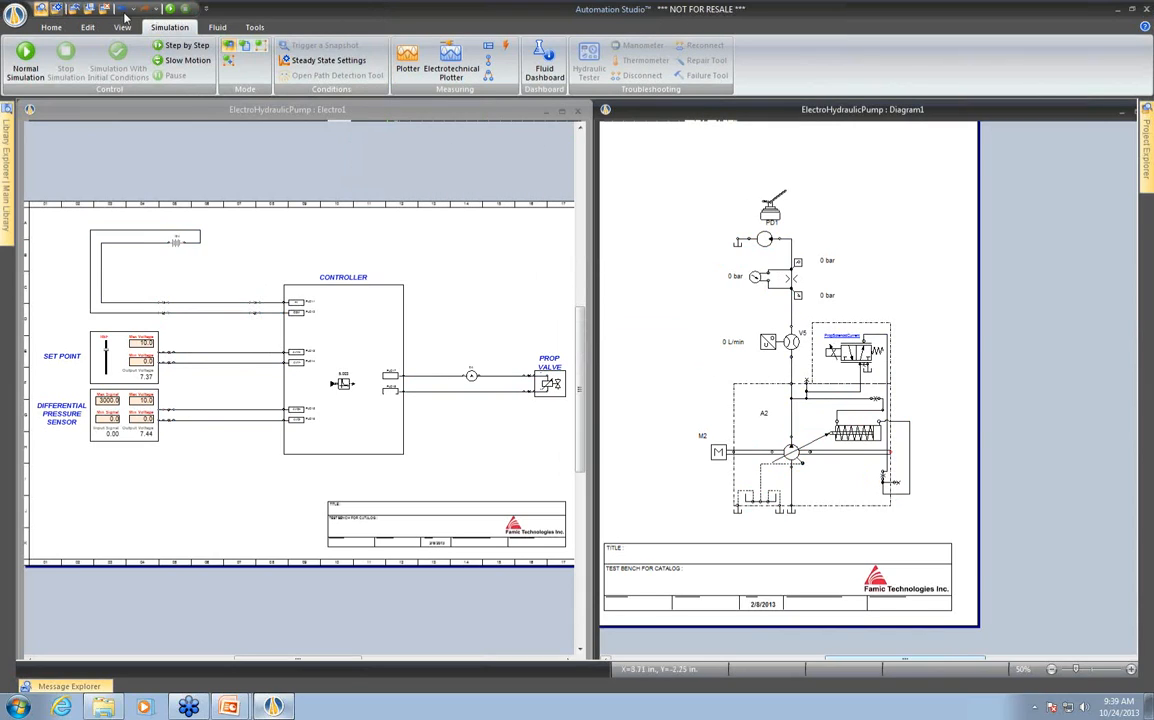
pyautogui.hotkey('alt', 'F4')
pyautogui.press('Escape')
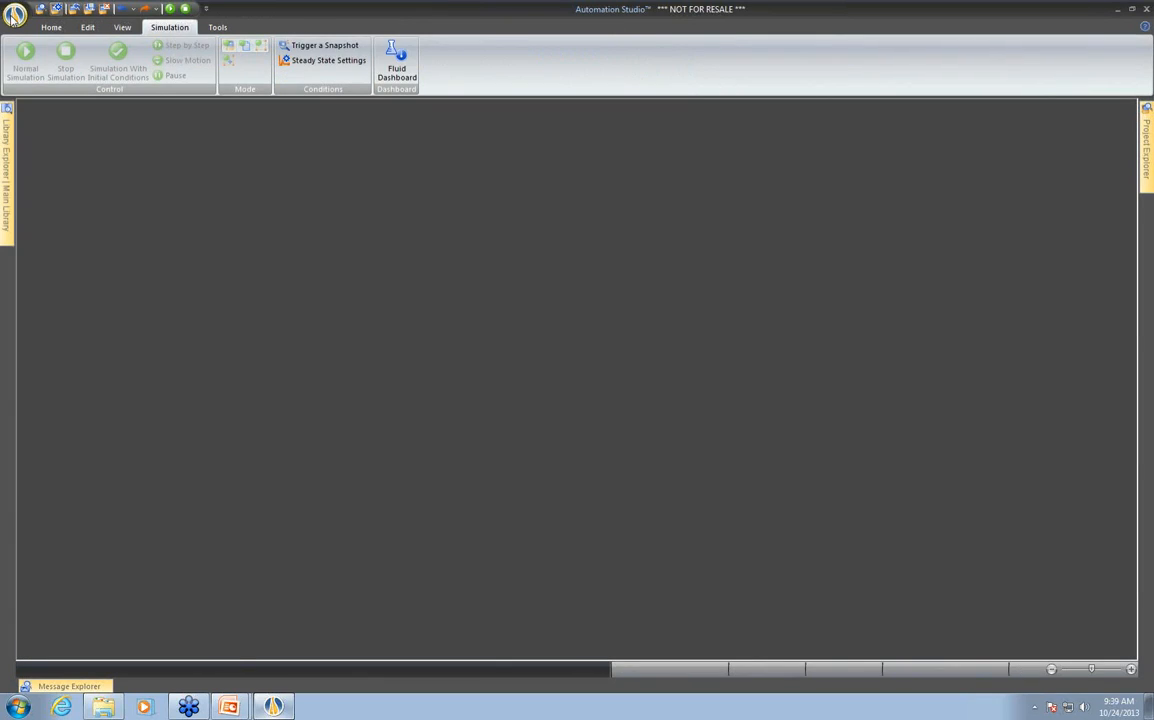
# Open the recent project BodeDiagramsClean7 and move the electrotechnical plotter clear of the frequency analysis box
pyautogui.click(14, 14)
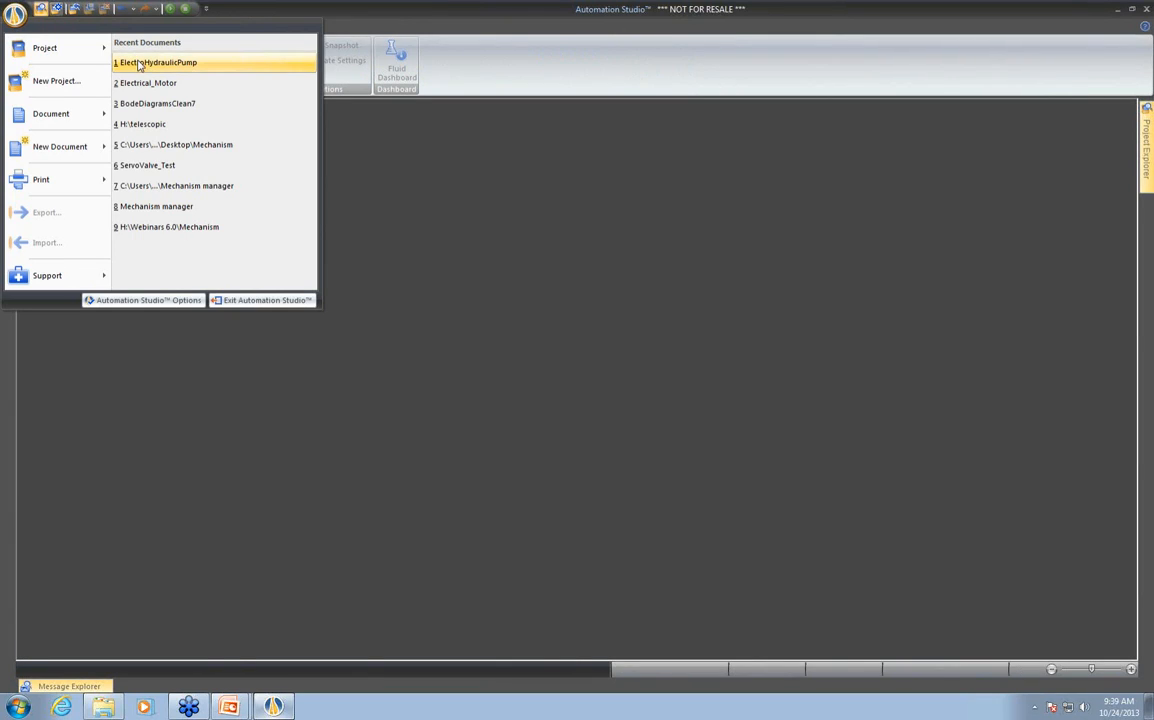
pyautogui.click(152, 104)
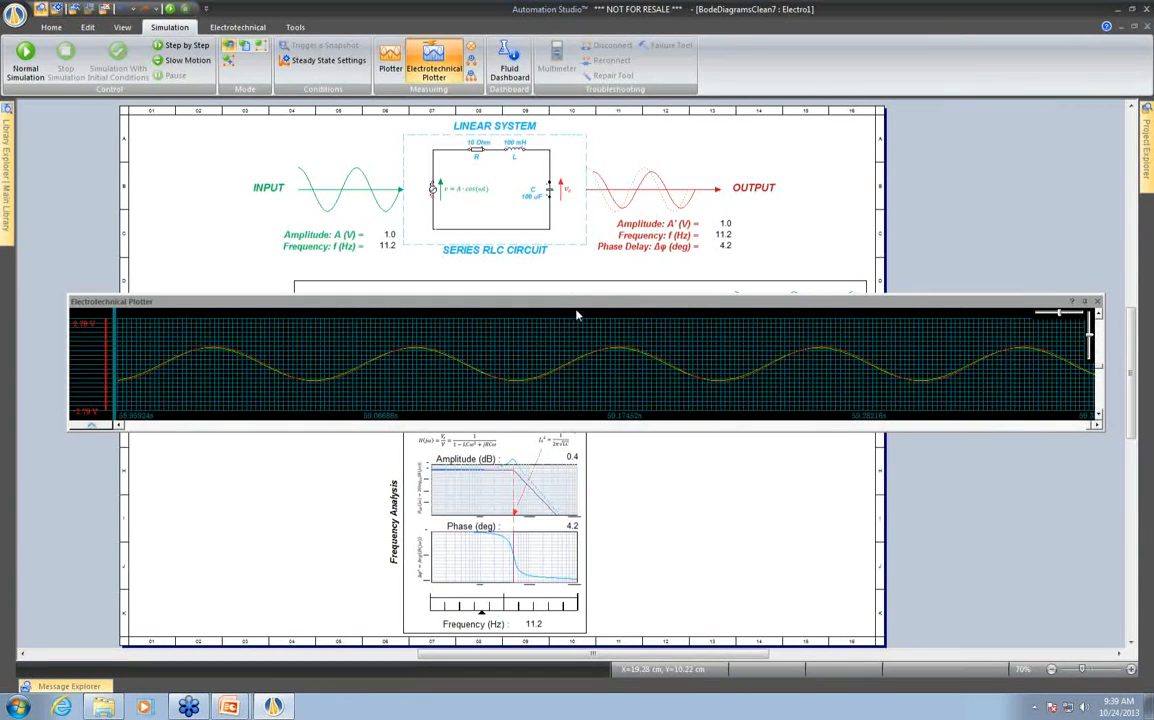
pyautogui.moveTo(585, 305); pyautogui.dragTo(563, 287)
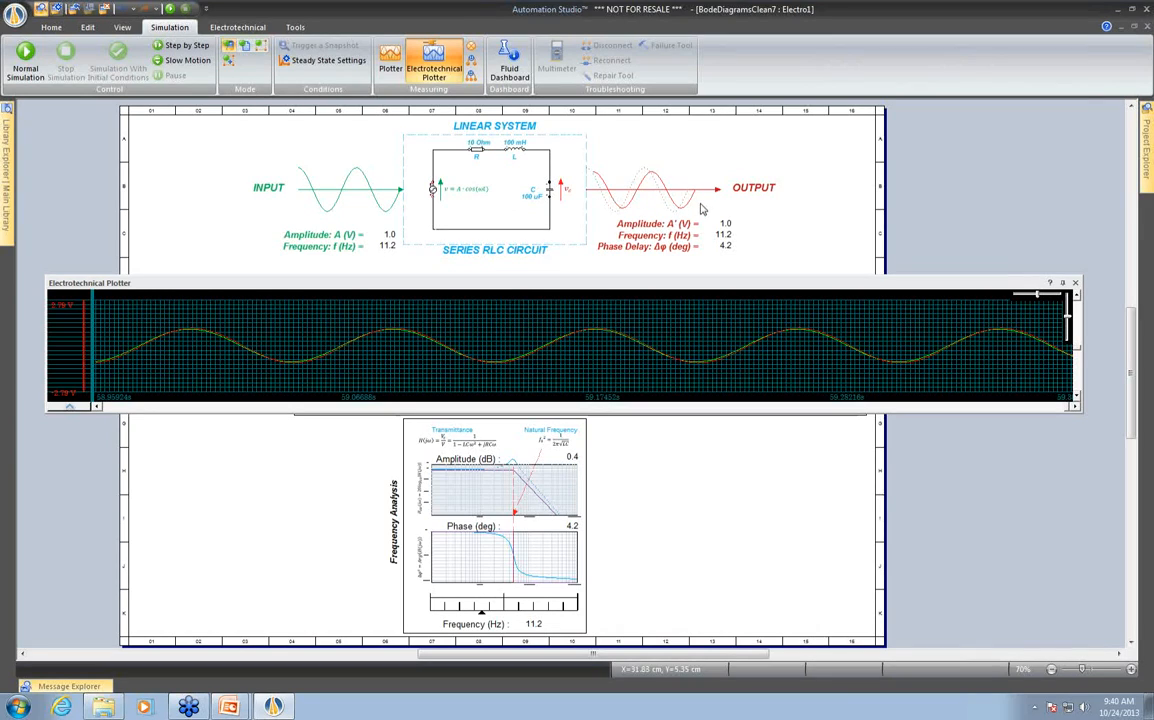
pyautogui.moveTo(571, 344)
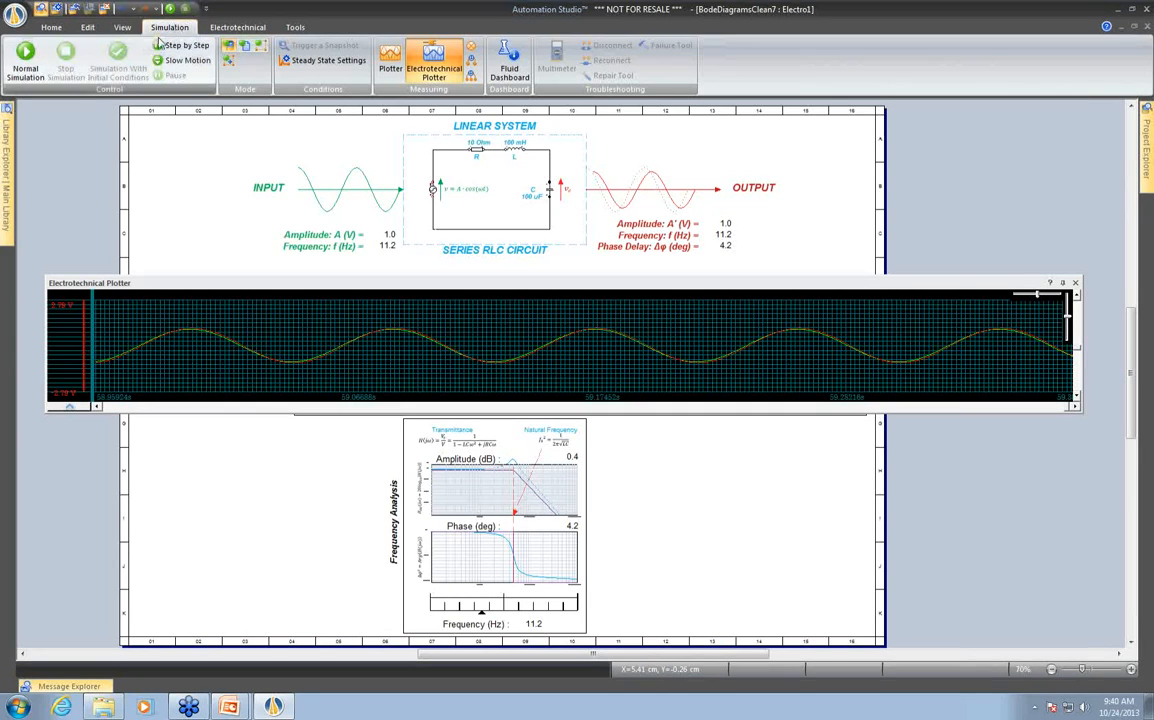
# Start a normal simulation and vary the input frequency through about 37.9, 71.7, 132.1, 23.4 and 766.7 Hz
pyautogui.click(25, 58)
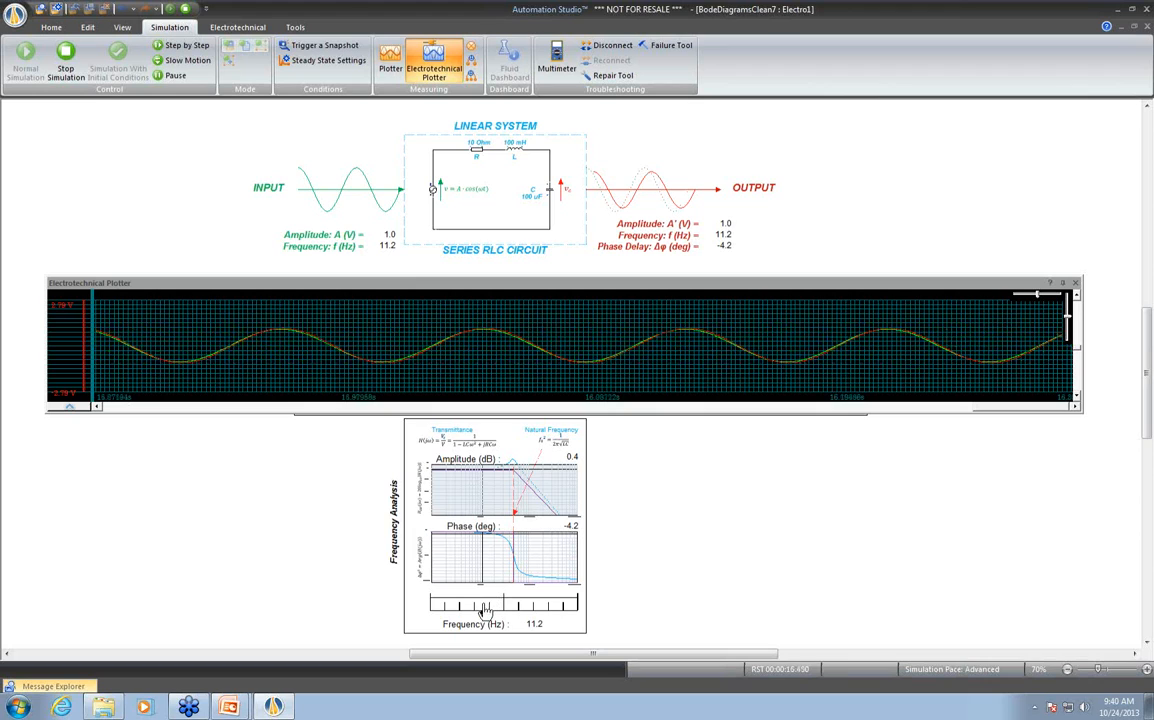
pyautogui.moveTo(481, 608); pyautogui.dragTo(507, 611)
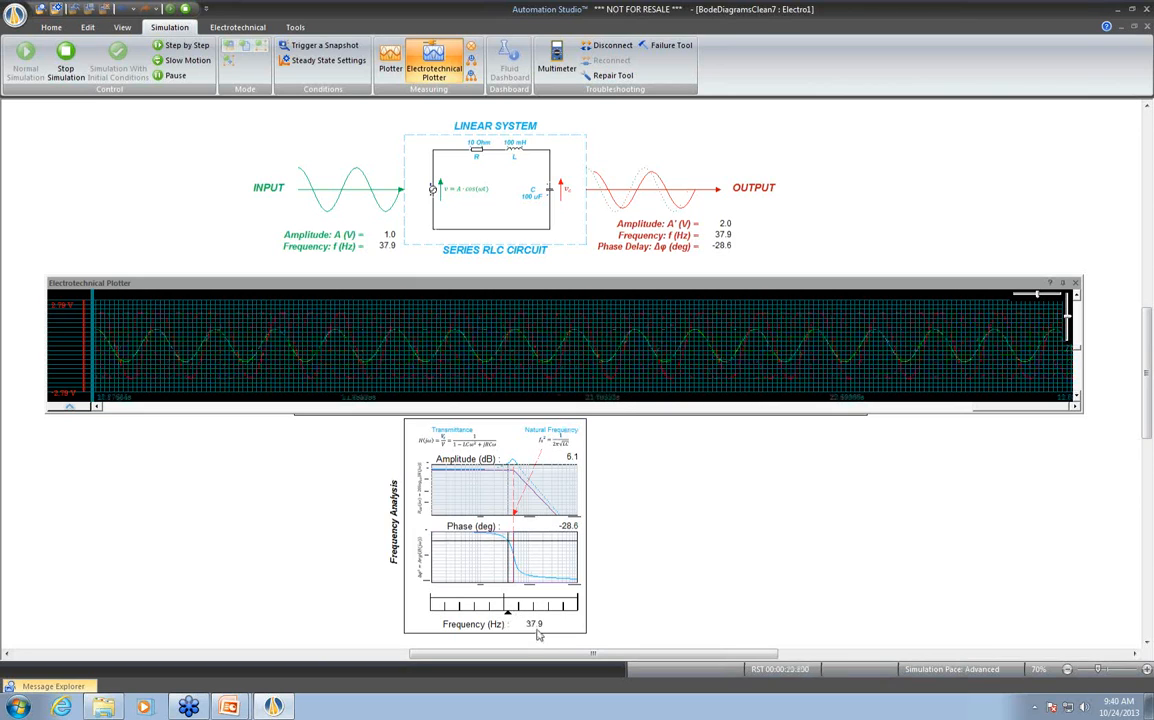
pyautogui.moveTo(507, 611); pyautogui.dragTo(521, 611)
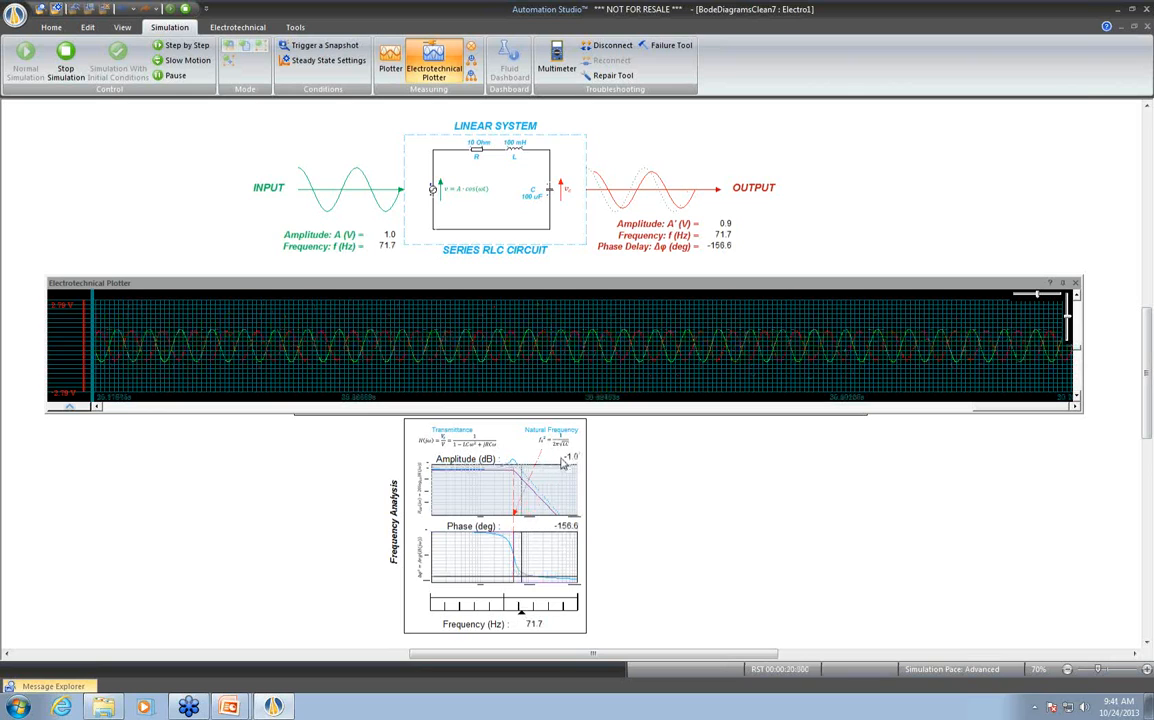
pyautogui.moveTo(523, 611); pyautogui.dragTo(535, 612)
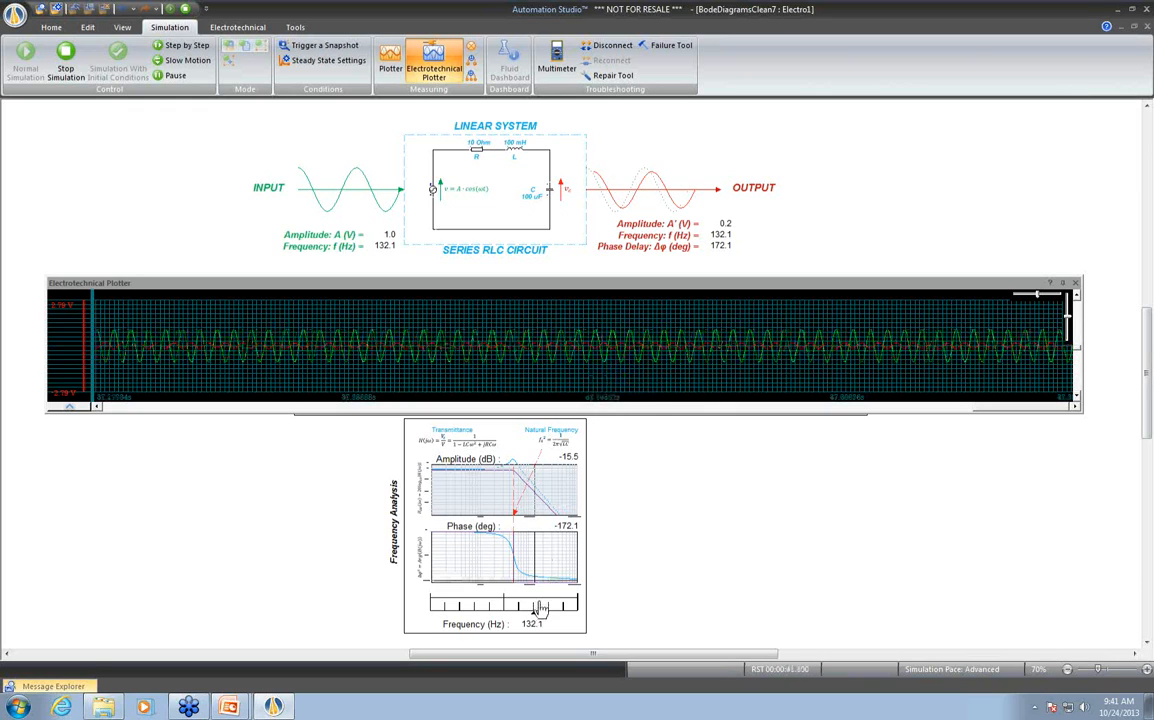
pyautogui.moveTo(538, 607)
pyautogui.mouseDown()
pyautogui.moveTo(549, 607)
pyautogui.moveTo(494, 612)
pyautogui.mouseUp()
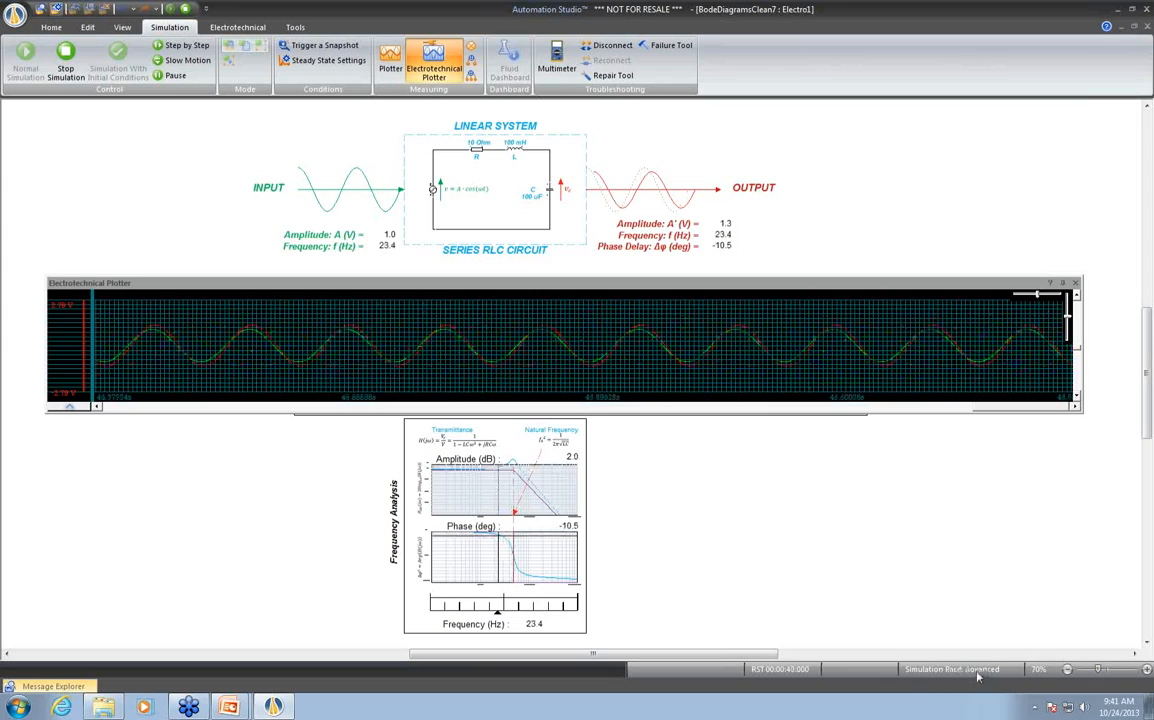
pyautogui.moveTo(497, 610); pyautogui.dragTo(572, 610)
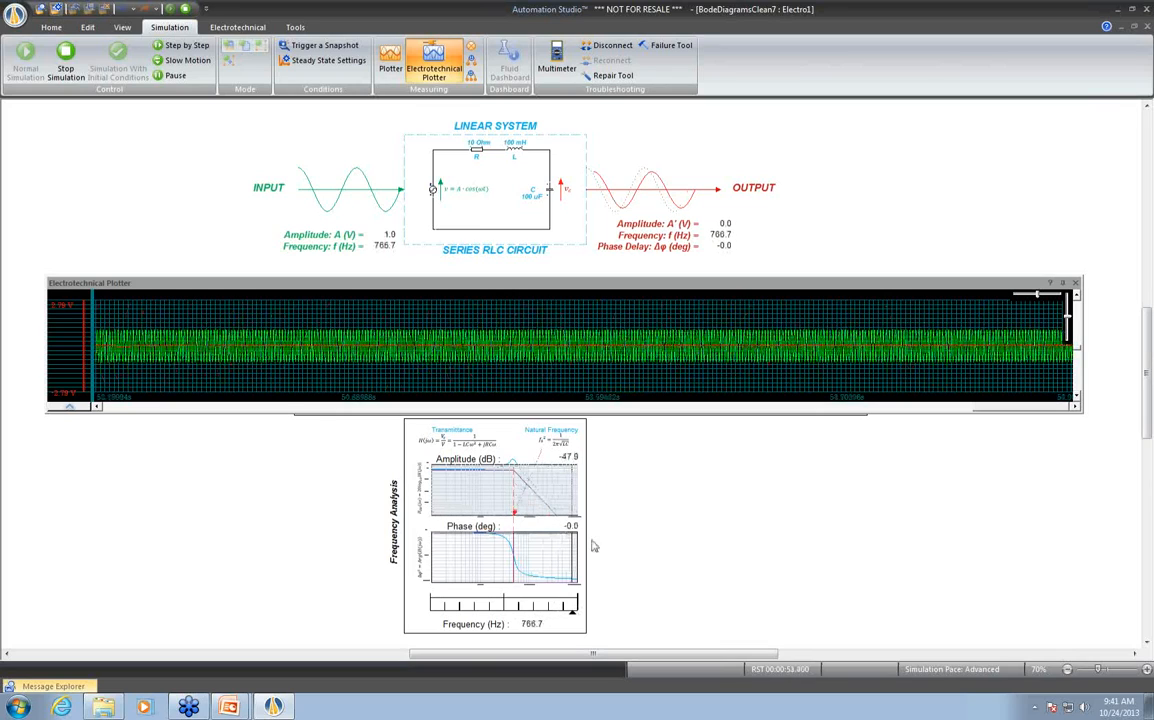
# Reposition the electrotechnical plotter and expand its time scale to examine the 766.7 Hz waves, and stop the simulation
pyautogui.moveTo(820, 290); pyautogui.dragTo(774, 283)
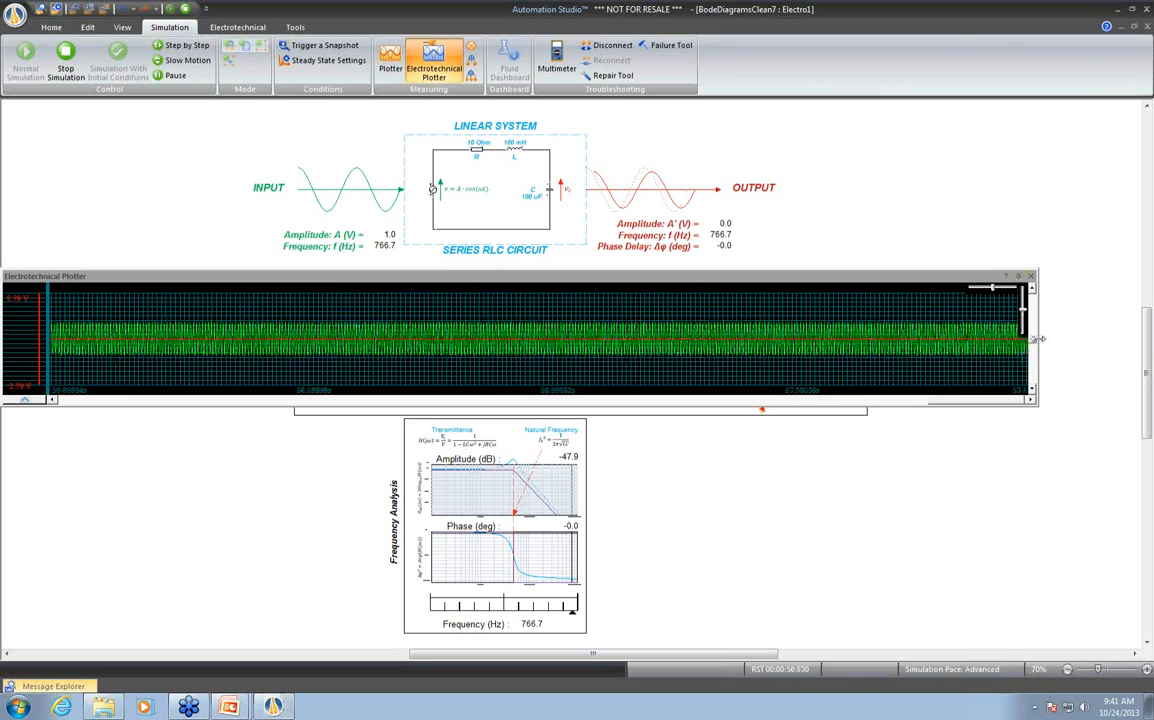
pyautogui.moveTo(1030, 340); pyautogui.dragTo(958, 340)
pyautogui.moveTo(831, 281); pyautogui.dragTo(883, 277)
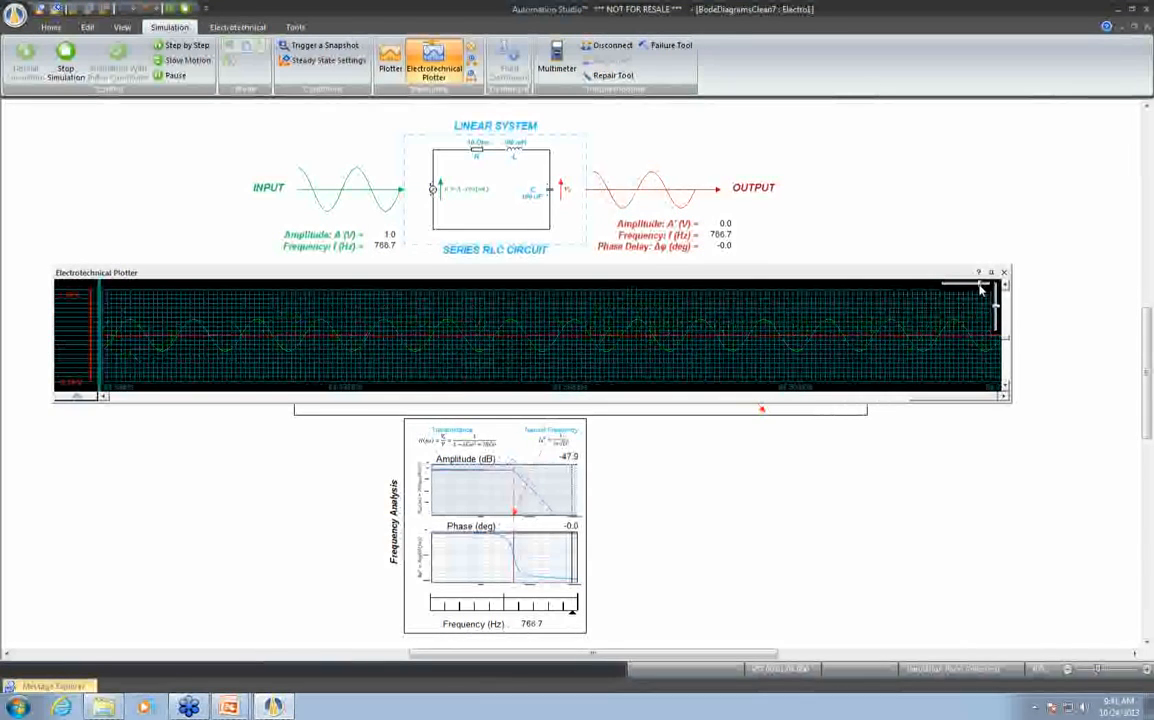
pyautogui.scroll(3, 890, 340)
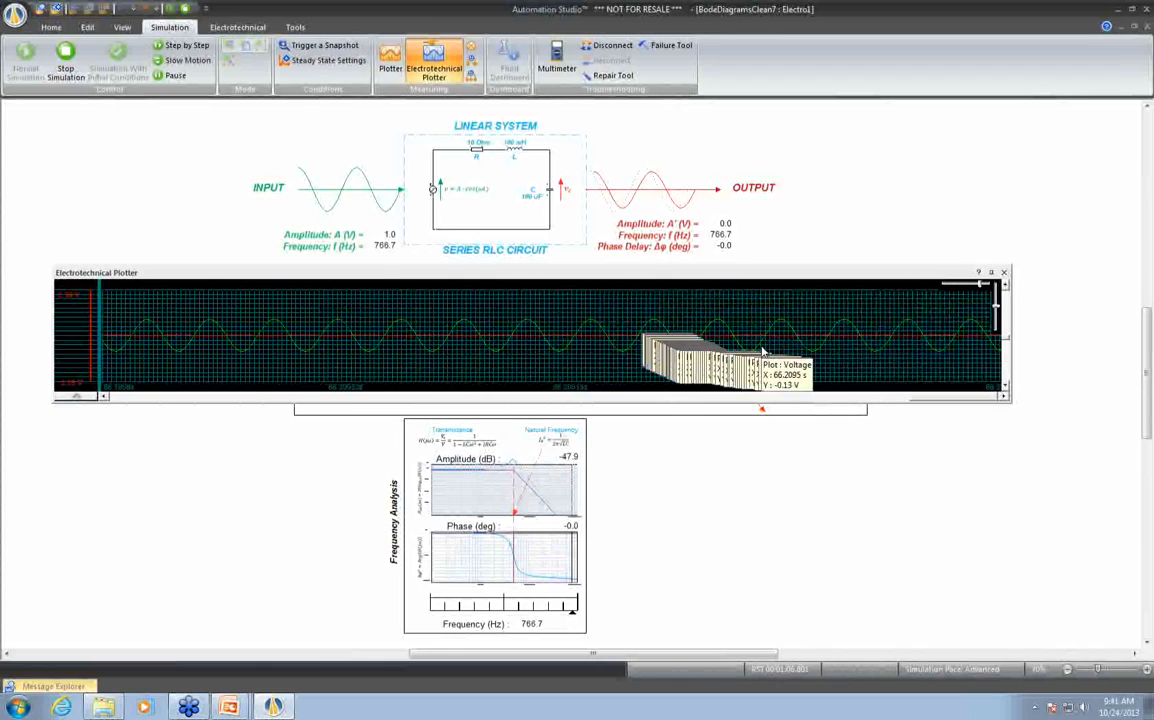
pyautogui.click(189, 11)
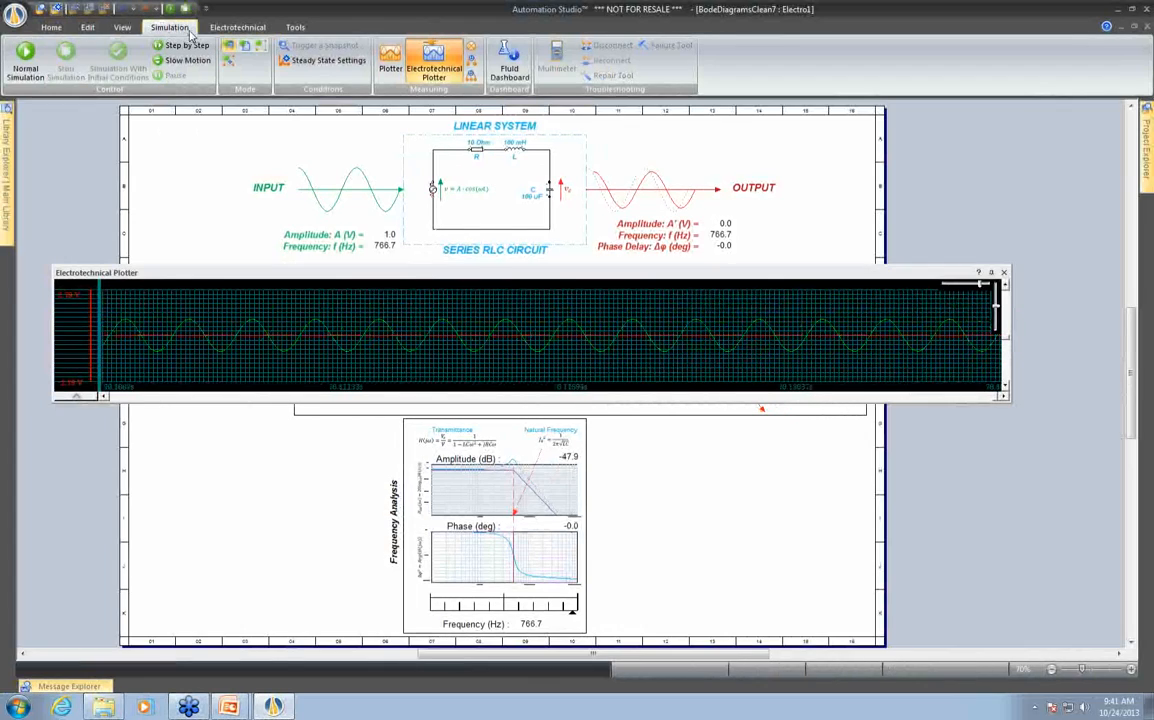
# Set the simulation pace to Fast in the Famic Technologies 1 standard, save the change and close the project properties
pyautogui.click(56, 10)
pyautogui.click(70, 45)
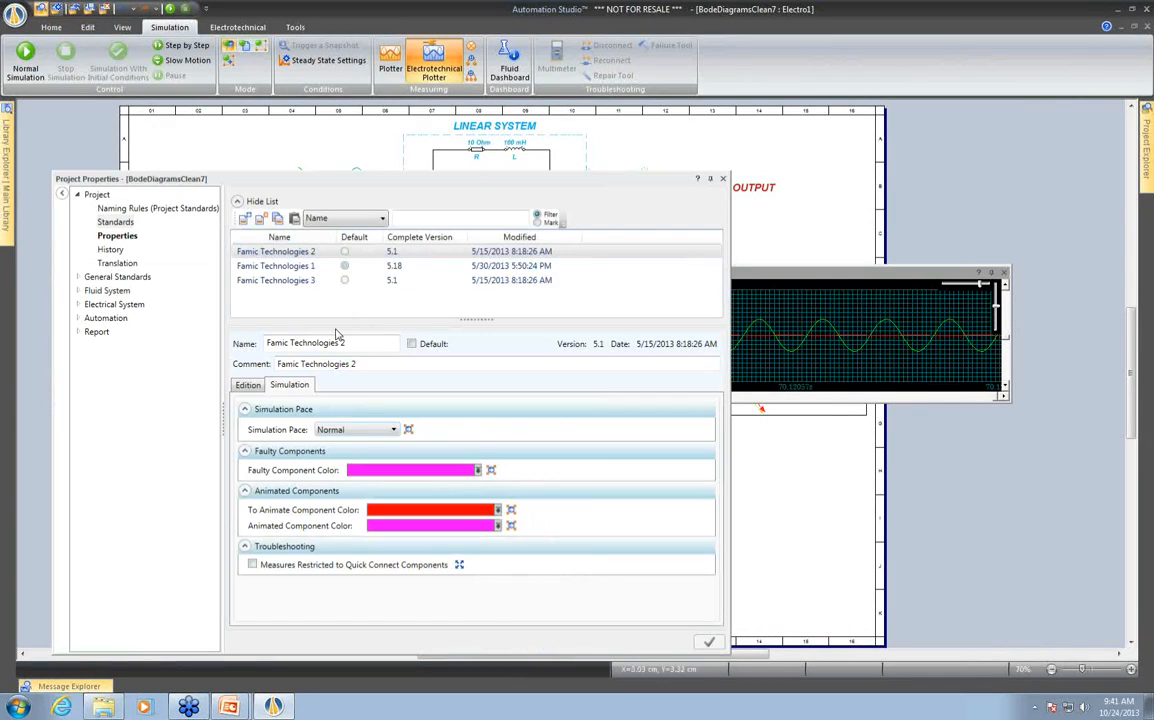
pyautogui.click(295, 266)
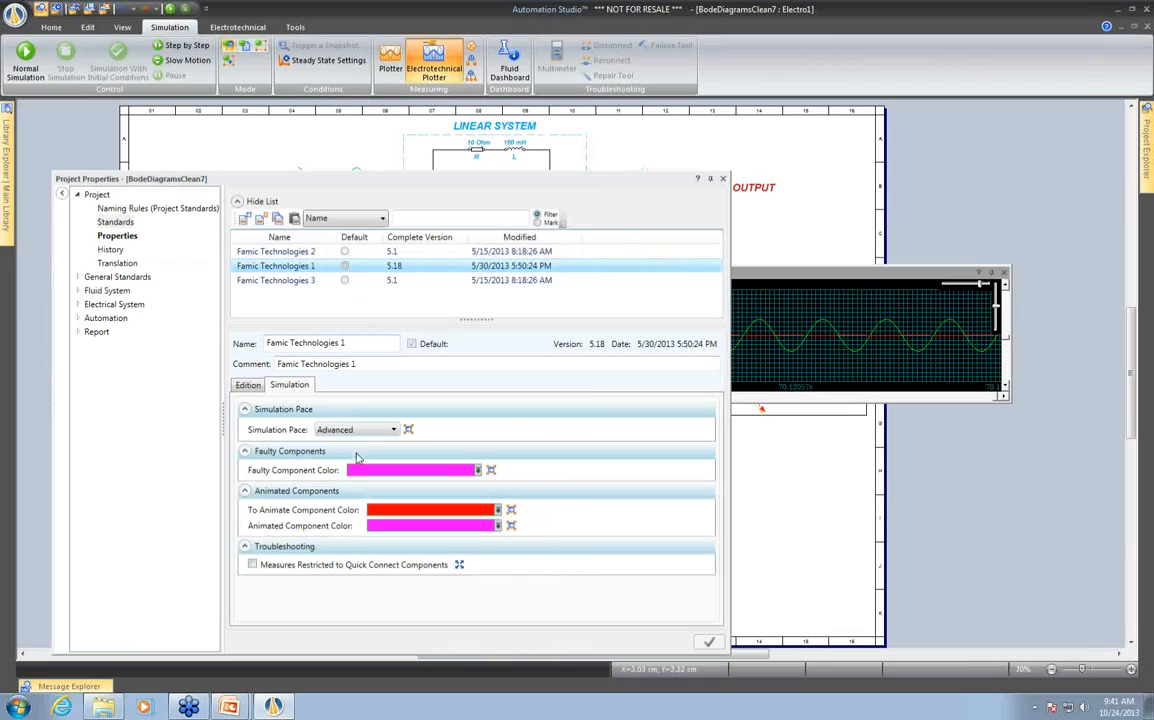
pyautogui.click(350, 430)
pyautogui.click(347, 452)
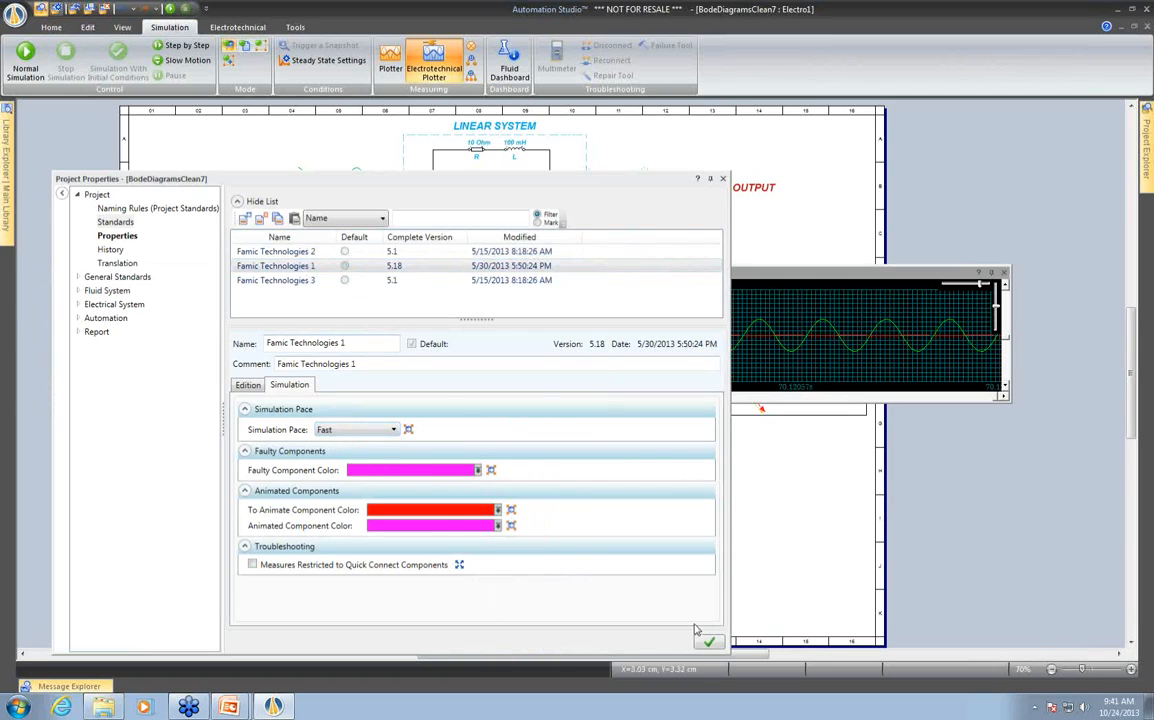
pyautogui.click(708, 641)
pyautogui.click(437, 459)
pyautogui.click(723, 179)
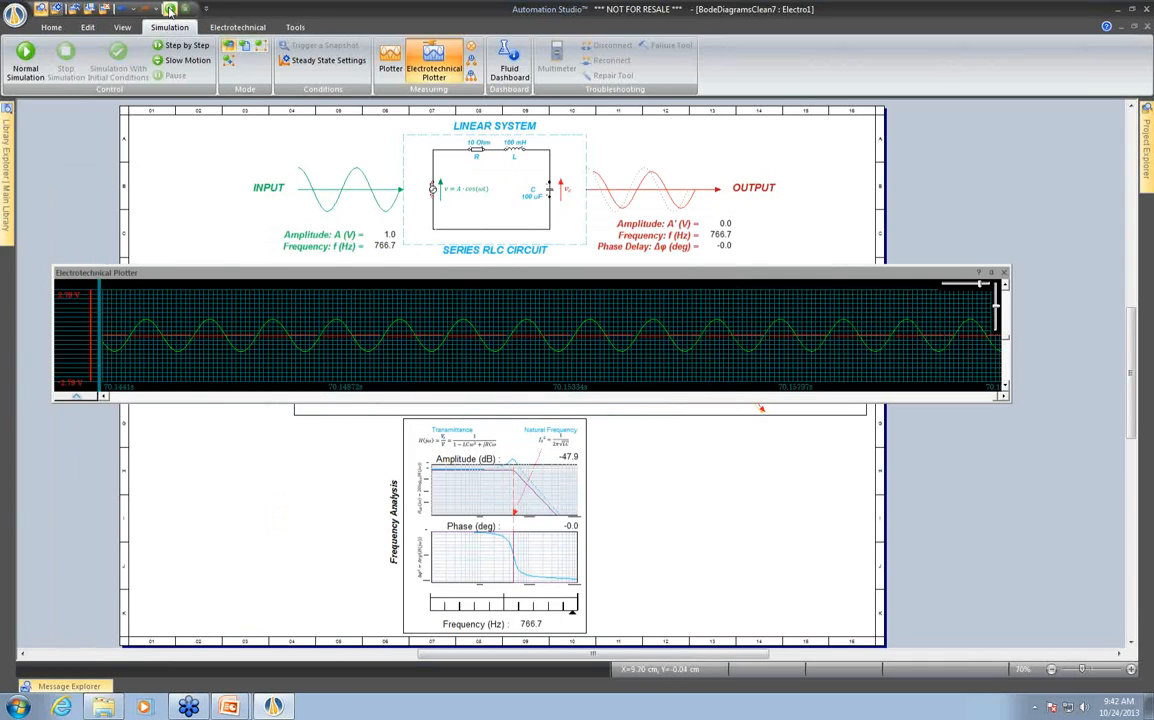
# Start the simulation at the Fast pace and lower the input frequency to about 170.4, 57.3 and 46.1 Hz
pyautogui.press('F5')
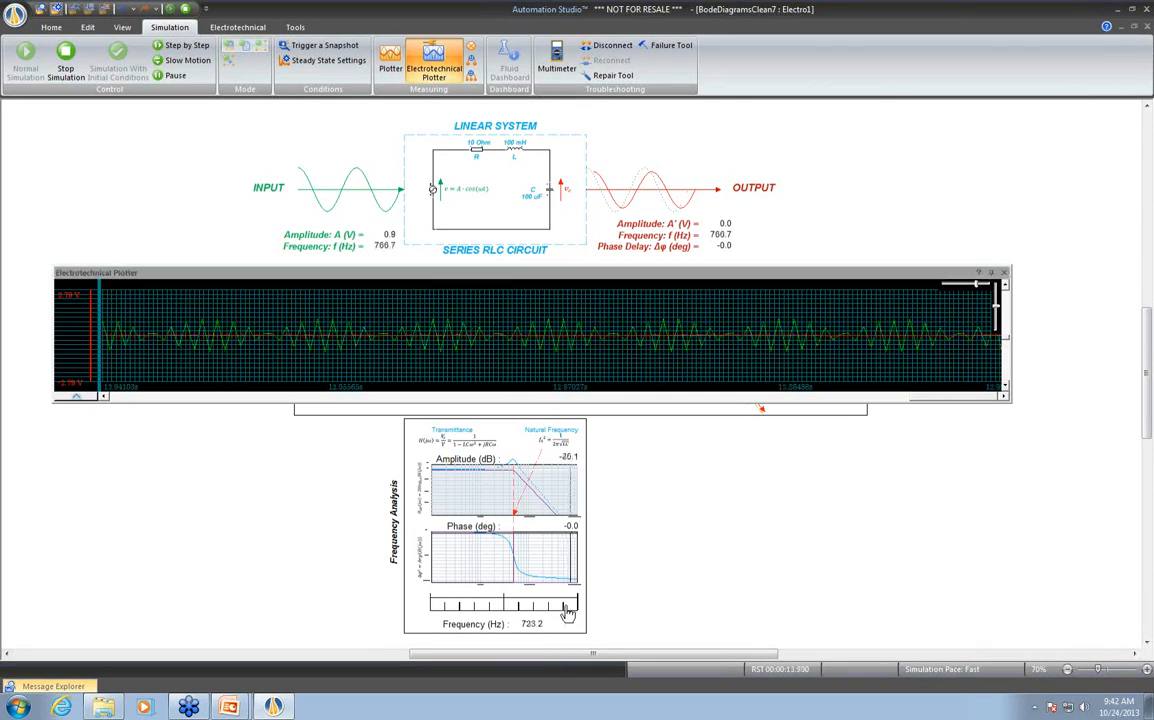
pyautogui.moveTo(575, 613); pyautogui.dragTo(539, 613)
pyautogui.moveTo(664, 328)
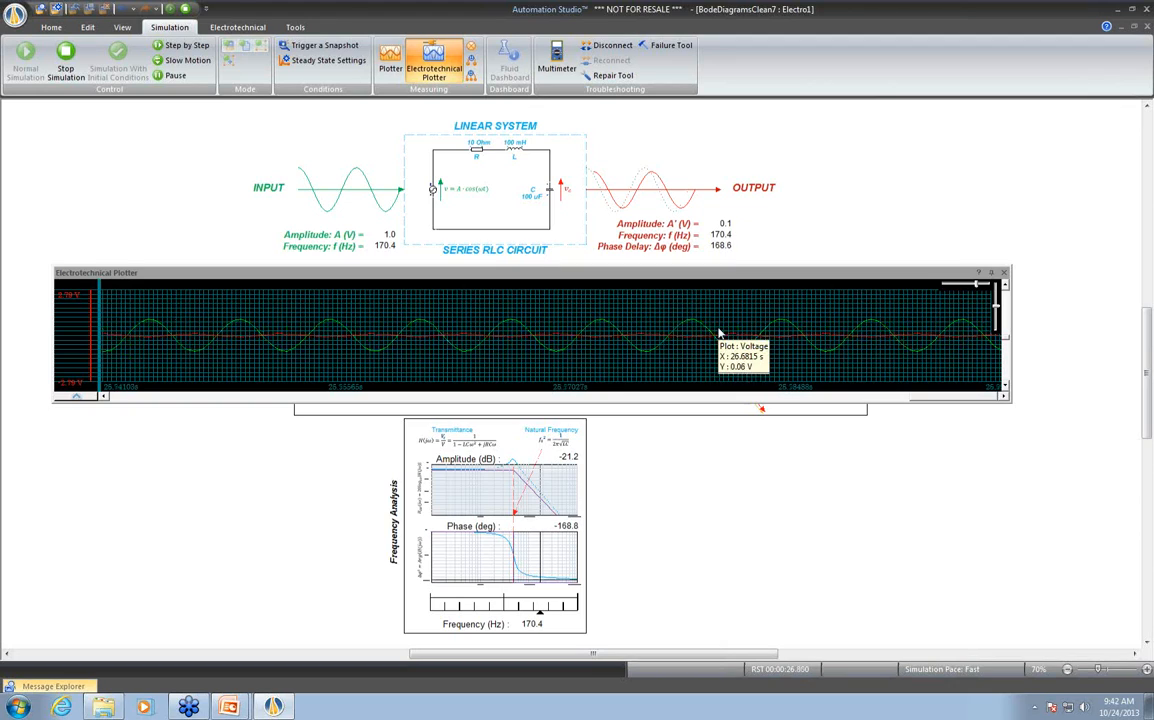
pyautogui.moveTo(540, 611); pyautogui.dragTo(512, 610)
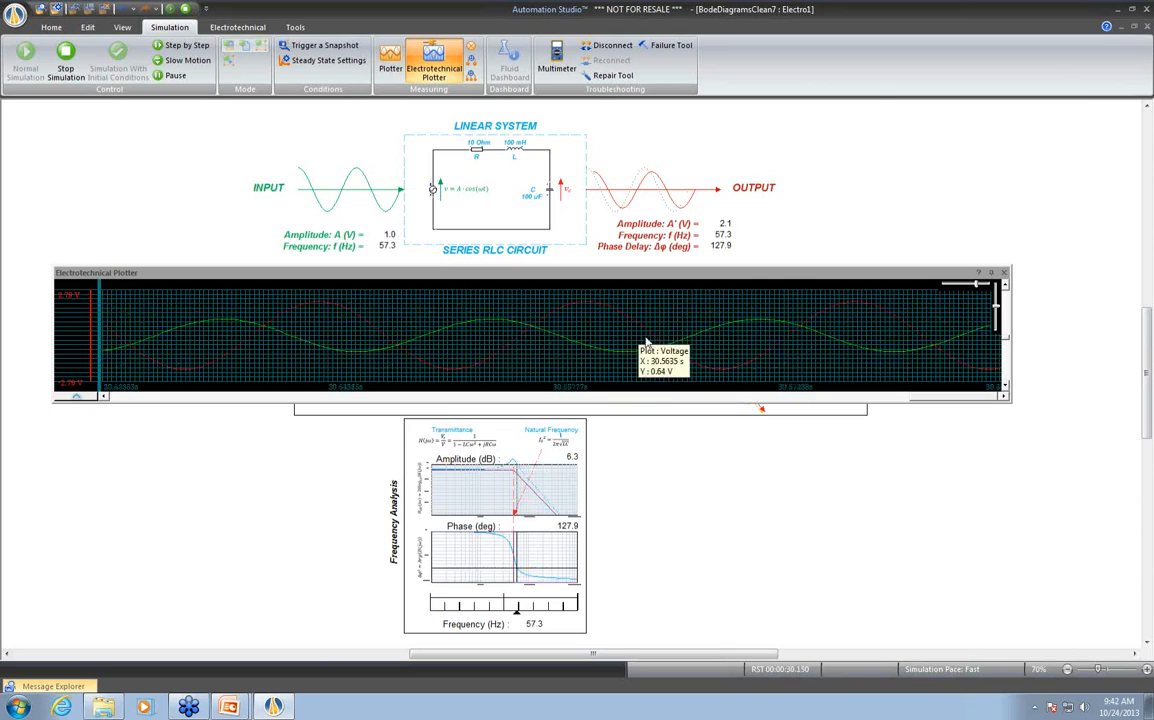
pyautogui.moveTo(517, 611); pyautogui.dragTo(510, 611)
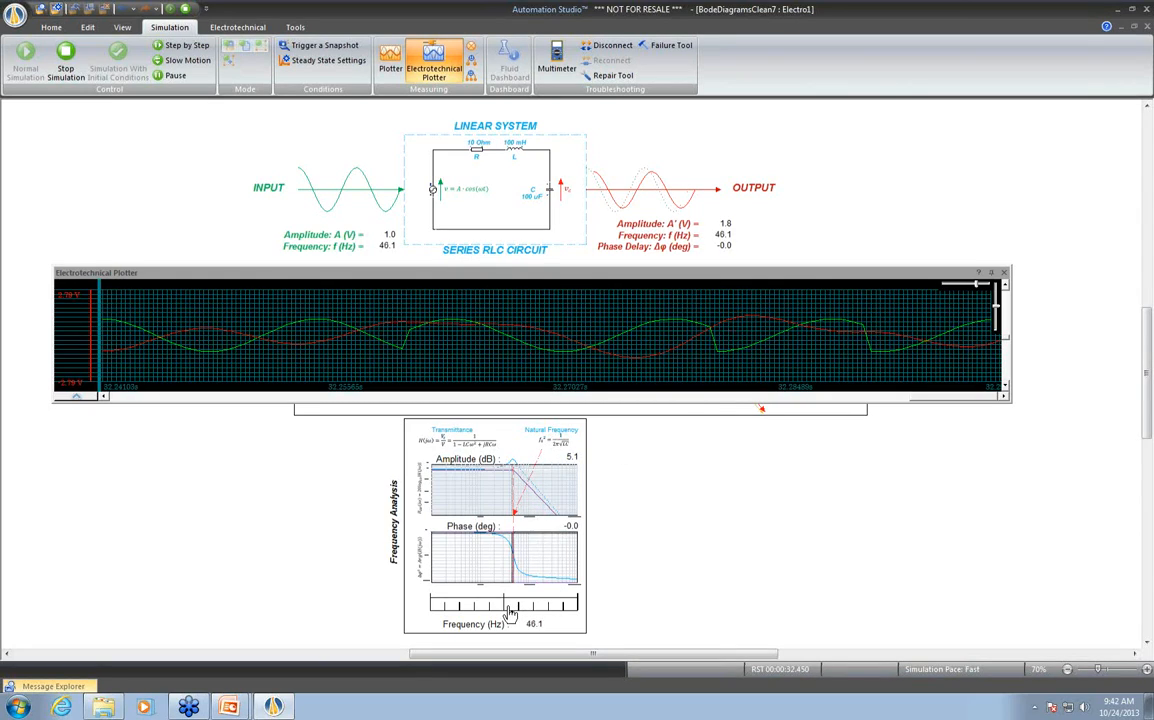
# Adjust the plotter's time scale at 46.1 Hz, stop the simulation and examine the input and output voltage curves
pyautogui.moveTo(977, 285); pyautogui.dragTo(979, 286)
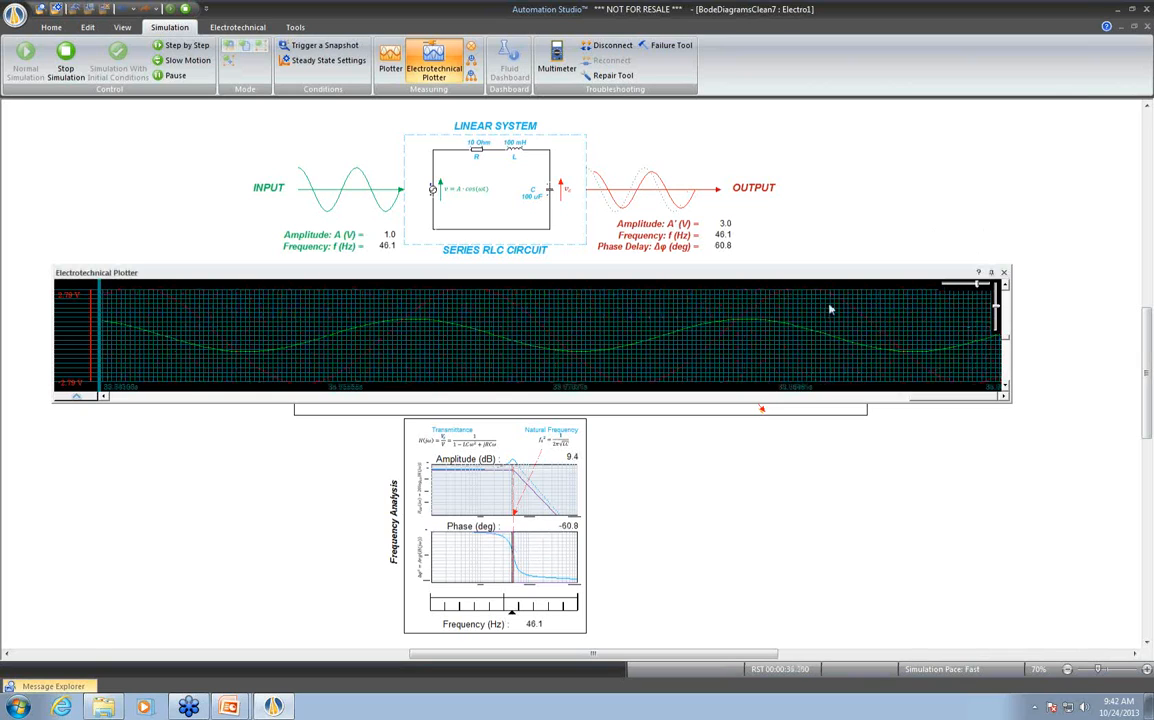
pyautogui.press('Escape')
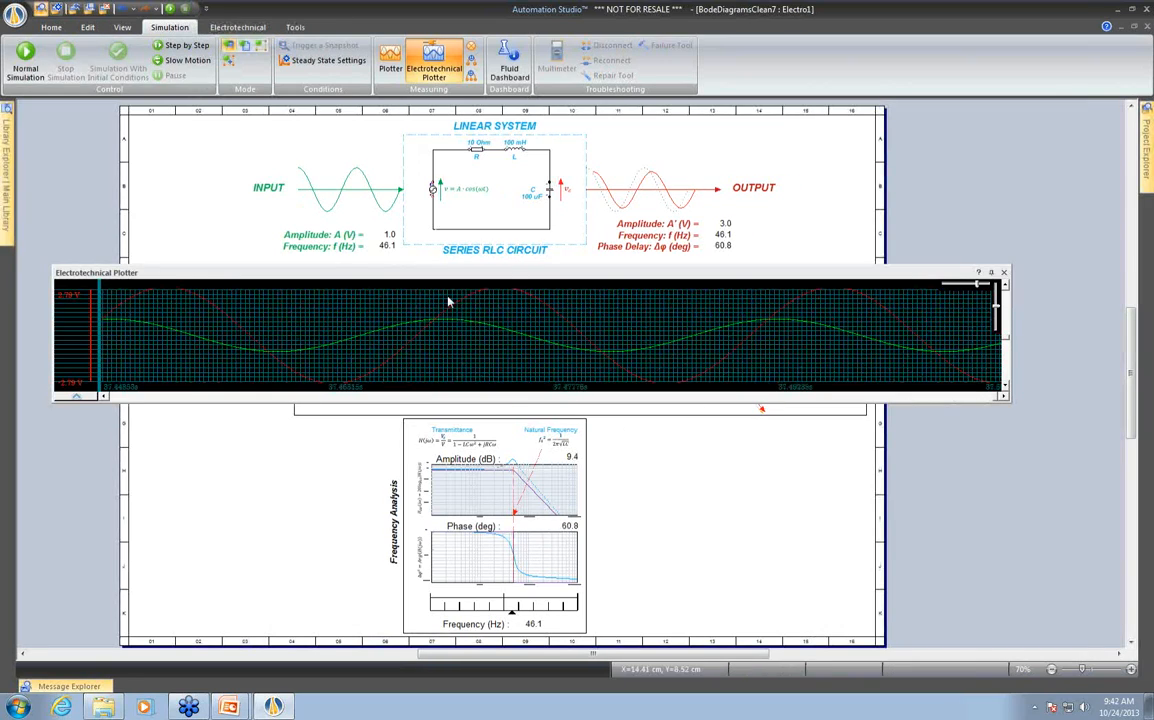
pyautogui.moveTo(449, 302)
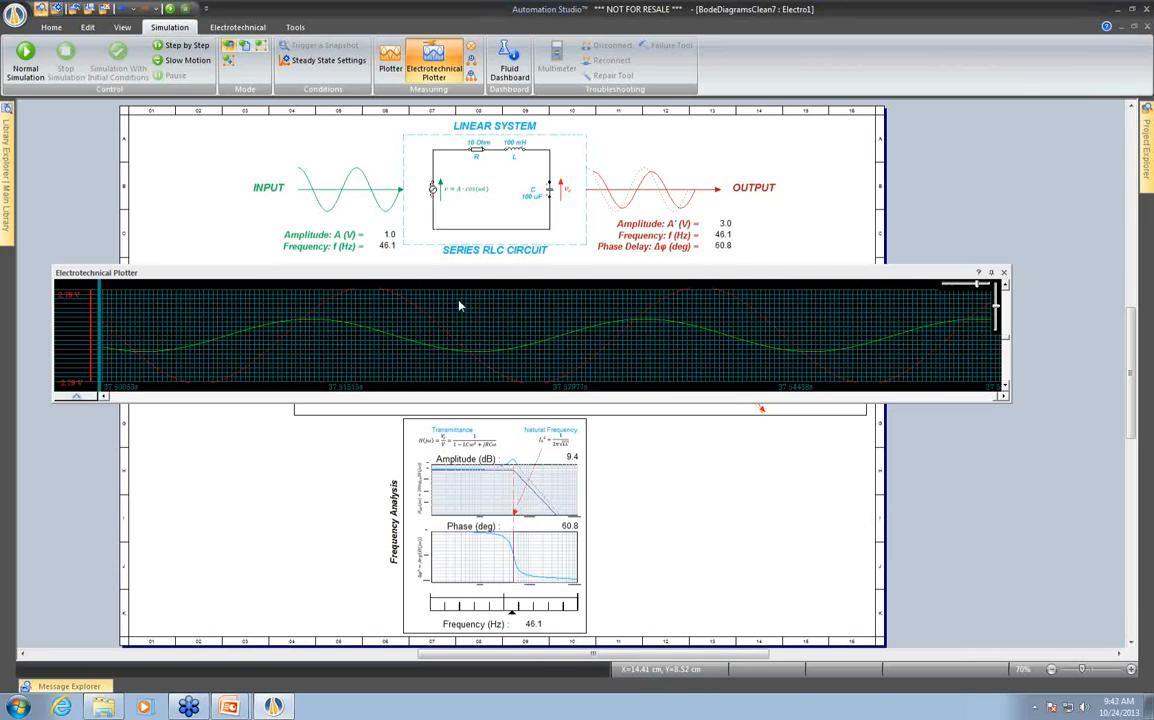
# Close the BodeDiagramsClean7 project without saving its changes
pyautogui.moveTo(1147, 150)
pyautogui.doubleClick(1090, 172)
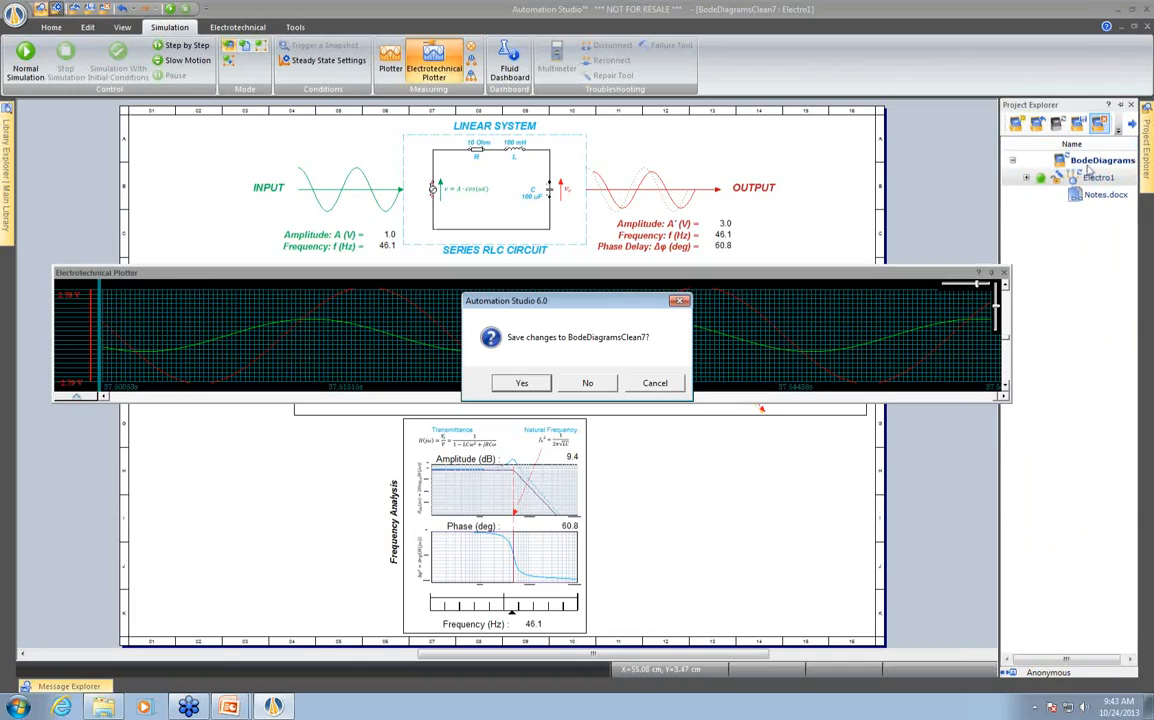
pyautogui.click(590, 384)
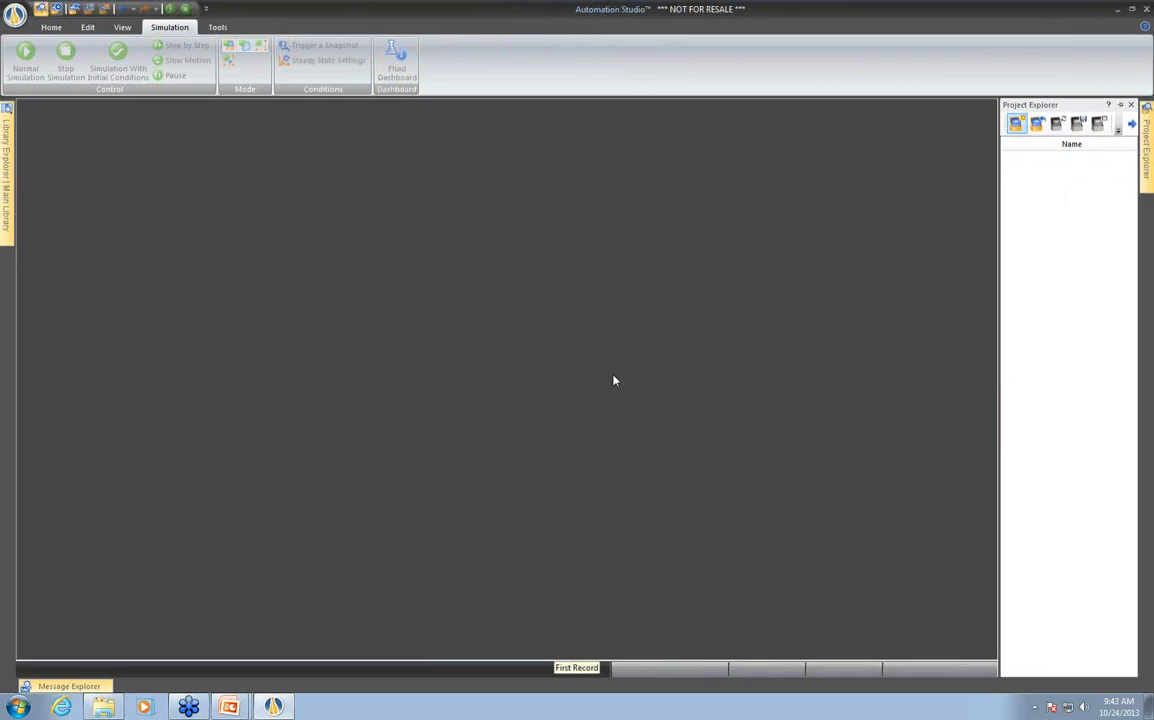
# Create a new project from the ANSI B Metric template
pyautogui.click(1016, 122)
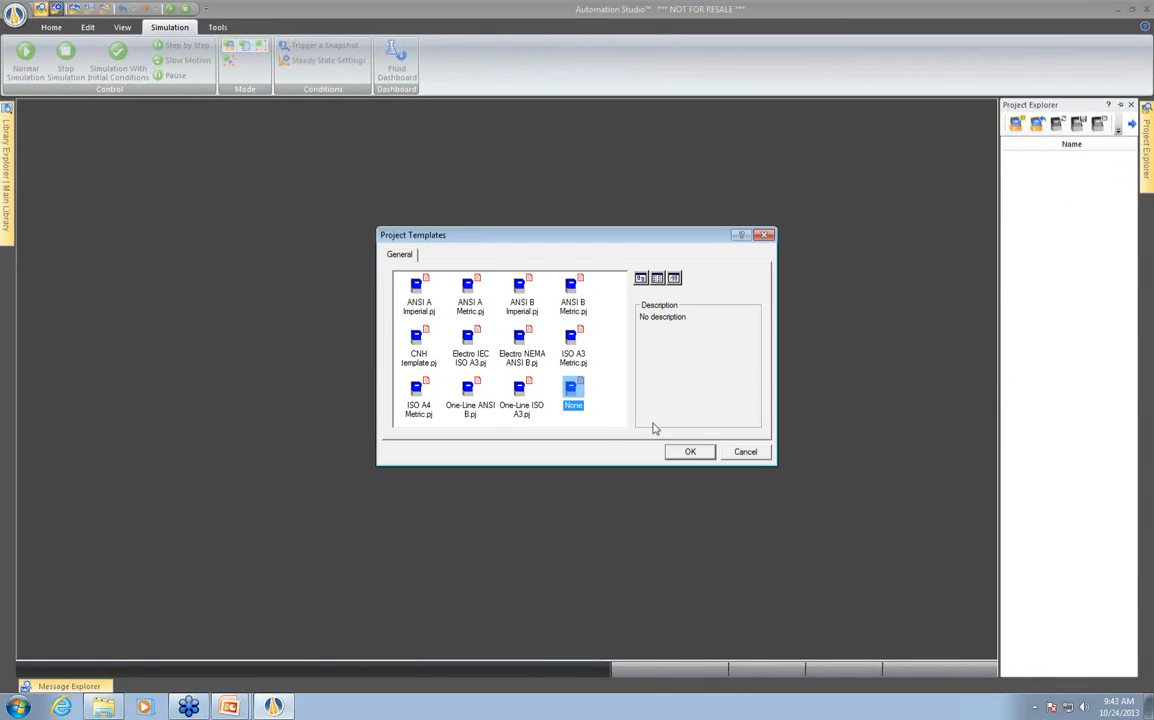
pyautogui.click(572, 296)
pyautogui.click(690, 452)
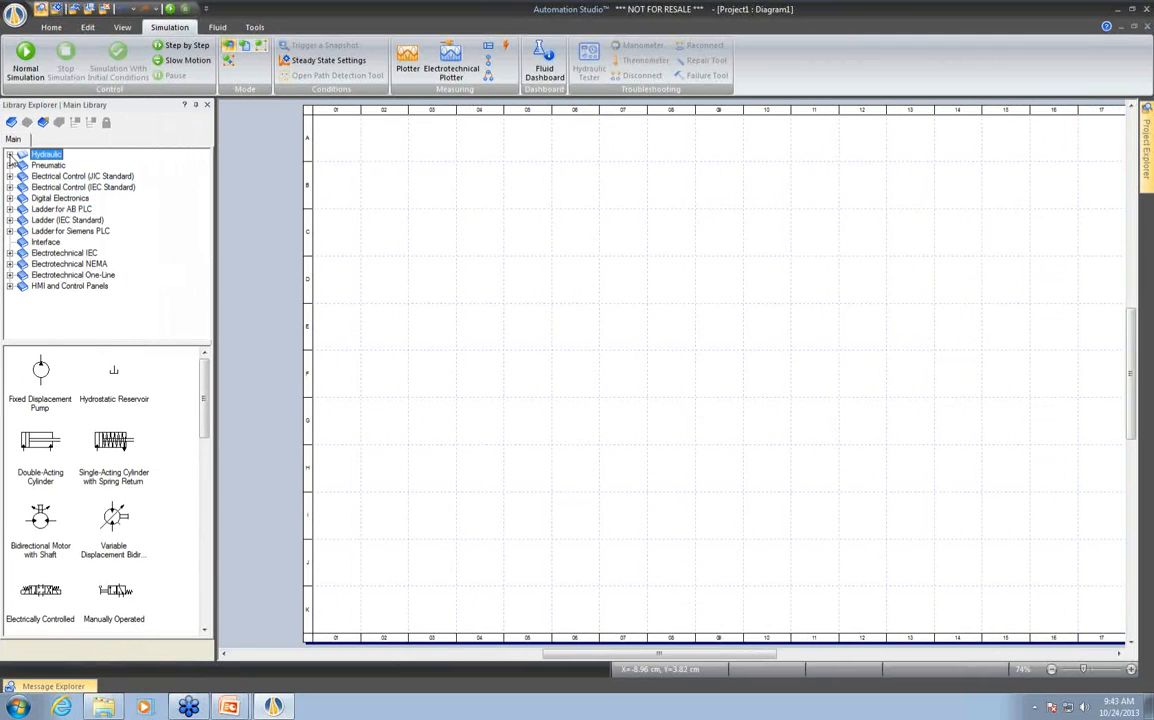
# Place a 4-port proportional directional valve with user-defined modeling from the hydraulic library on the diagram
pyautogui.click(9, 155)
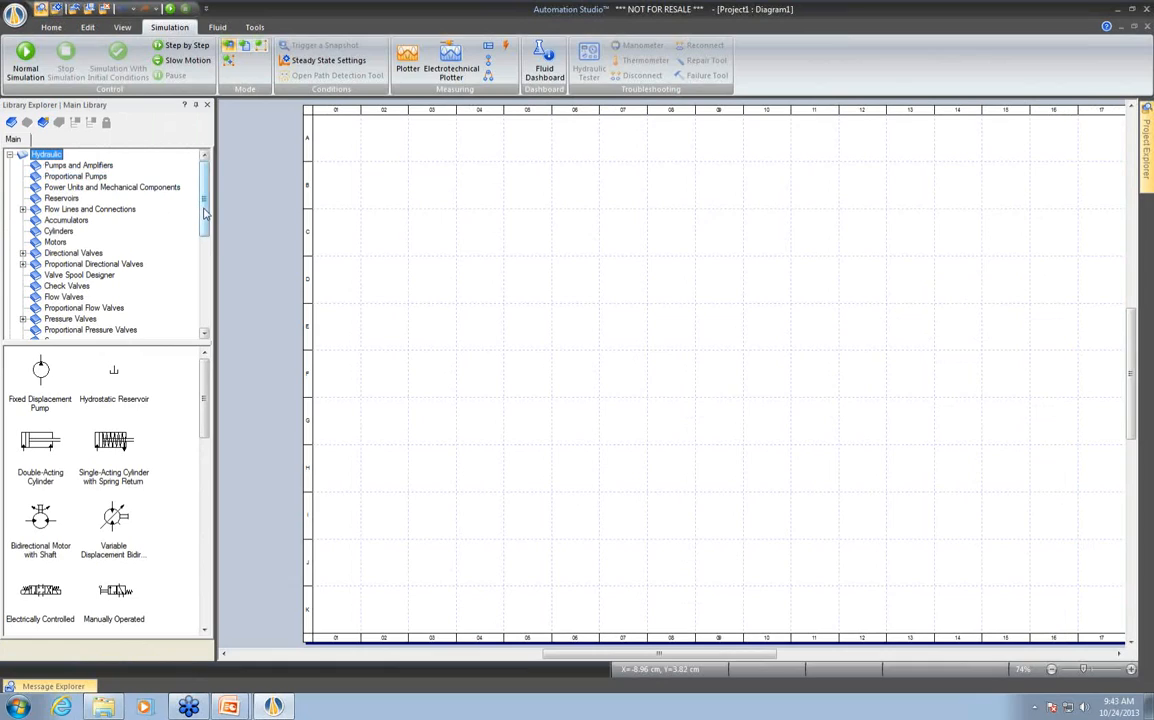
pyautogui.scroll(-1, 204, 213)
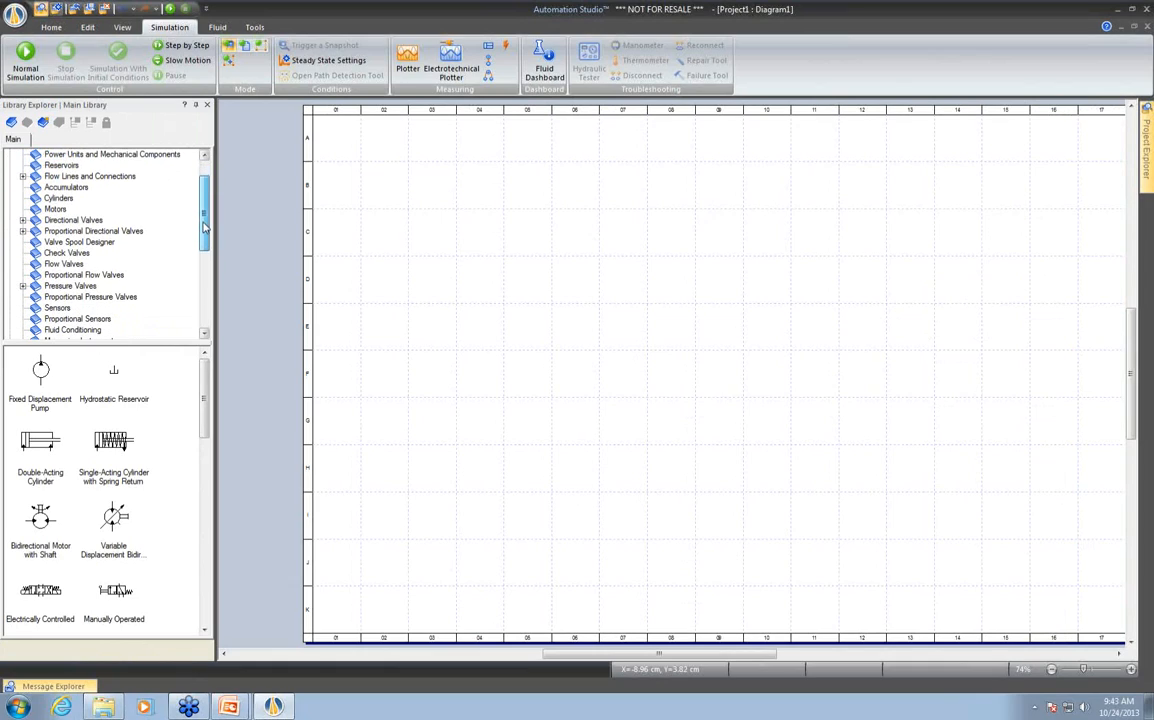
pyautogui.click(22, 231)
pyautogui.click(75, 253)
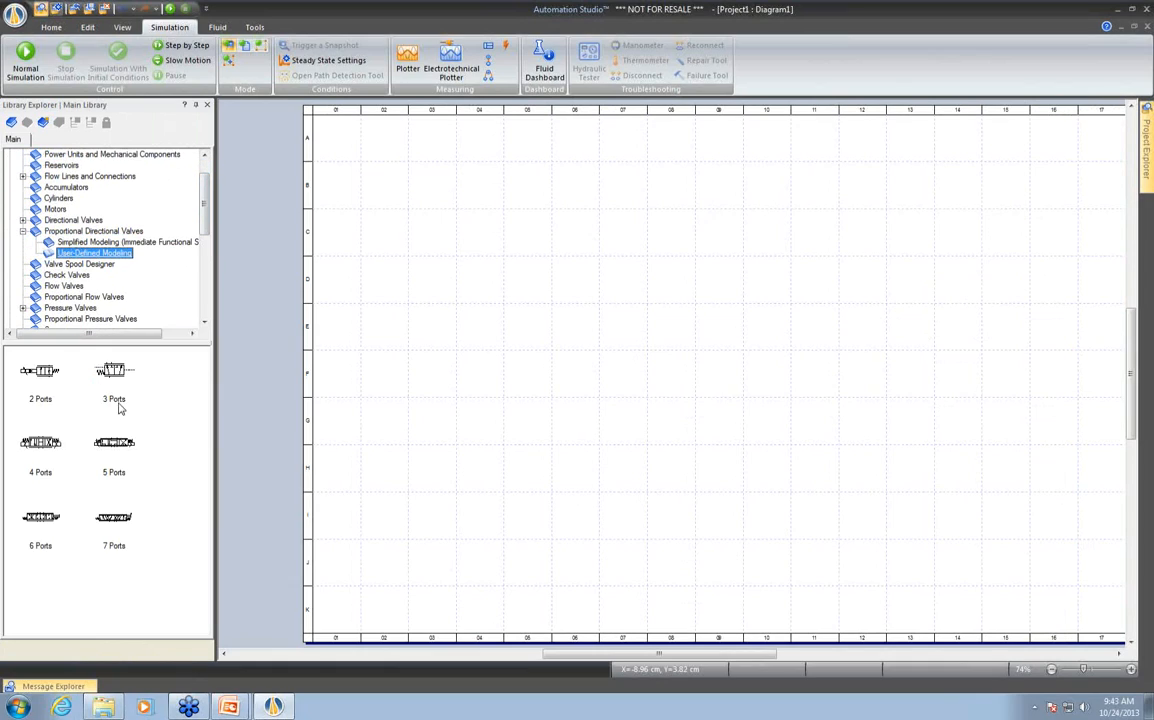
pyautogui.moveTo(40, 442); pyautogui.dragTo(560, 350)
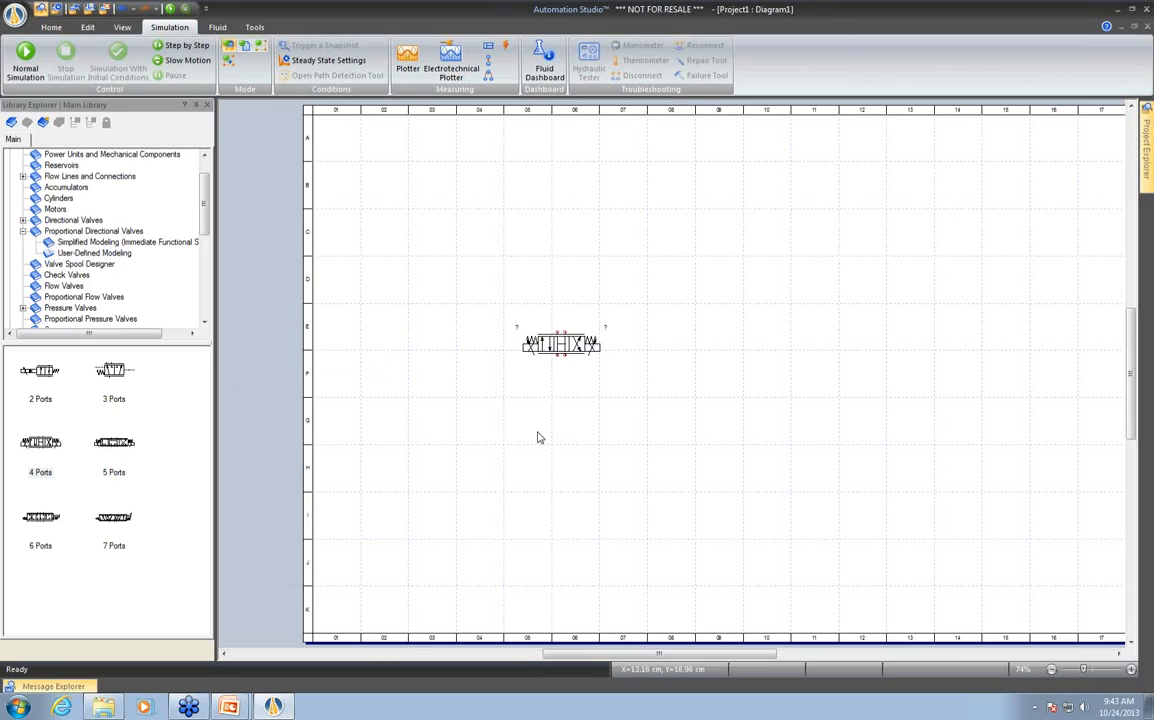
# Set the proportional valve's simulation model type to Dynamic and close its properties
pyautogui.doubleClick(577, 347)
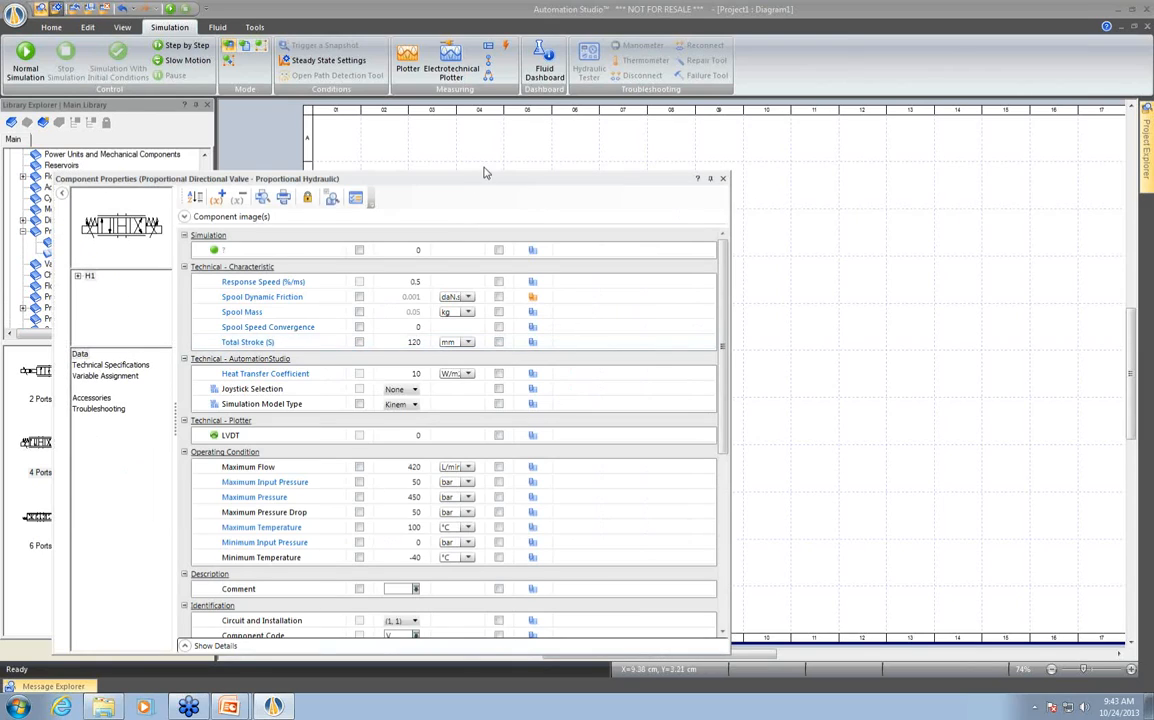
pyautogui.moveTo(493, 183); pyautogui.dragTo(610, 133)
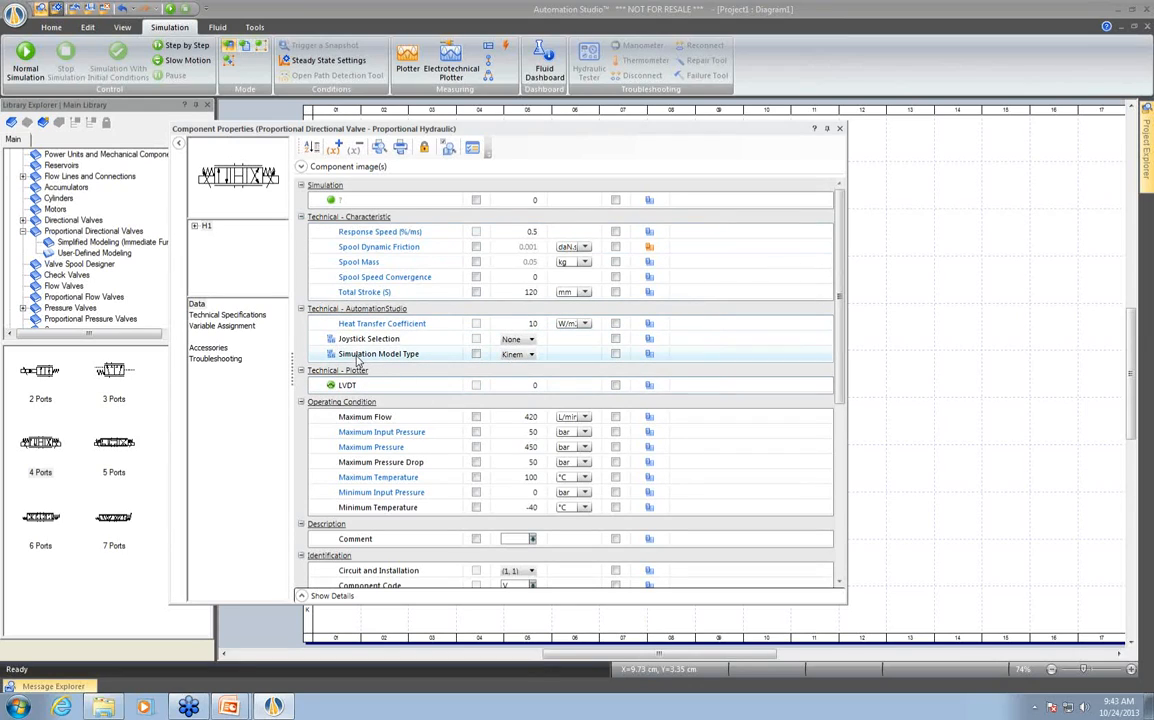
pyautogui.moveTo(355, 362)
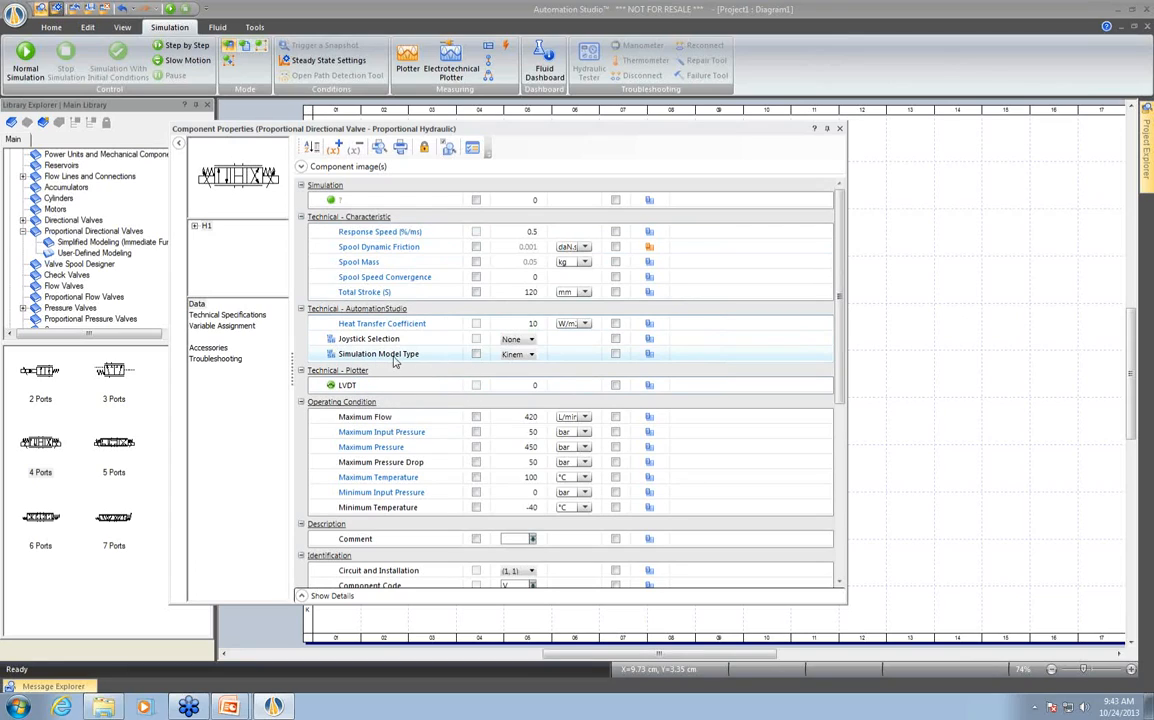
pyautogui.click(512, 357)
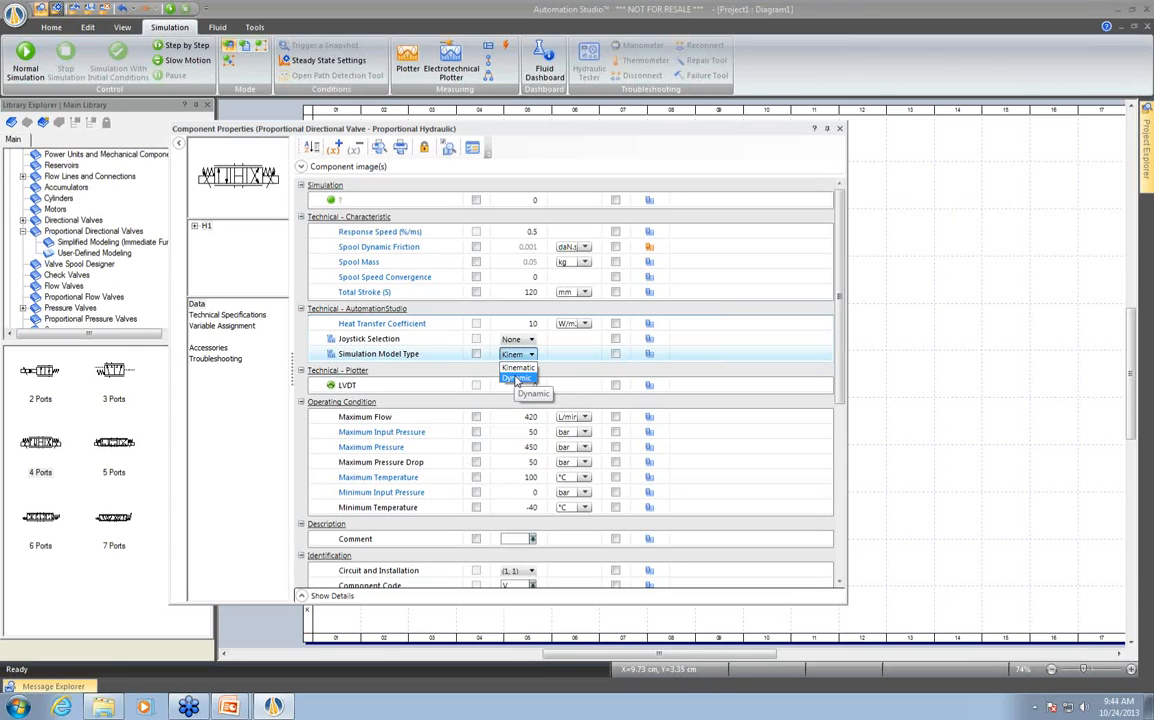
pyautogui.click(516, 369)
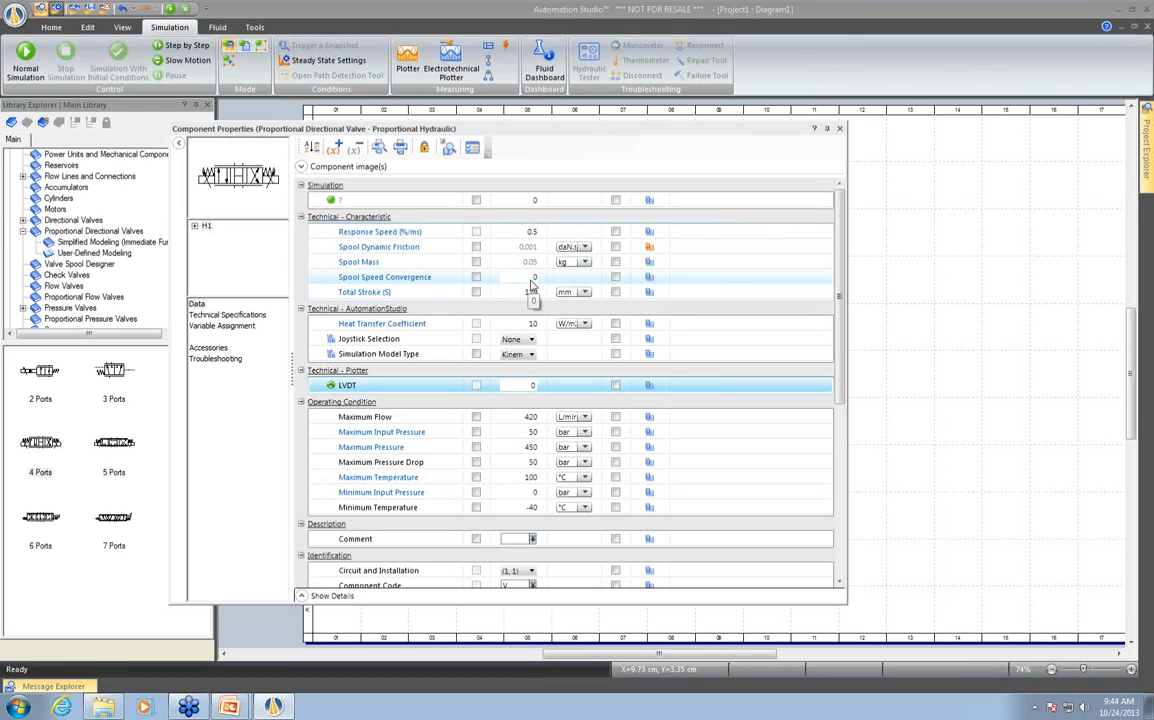
pyautogui.click(516, 355)
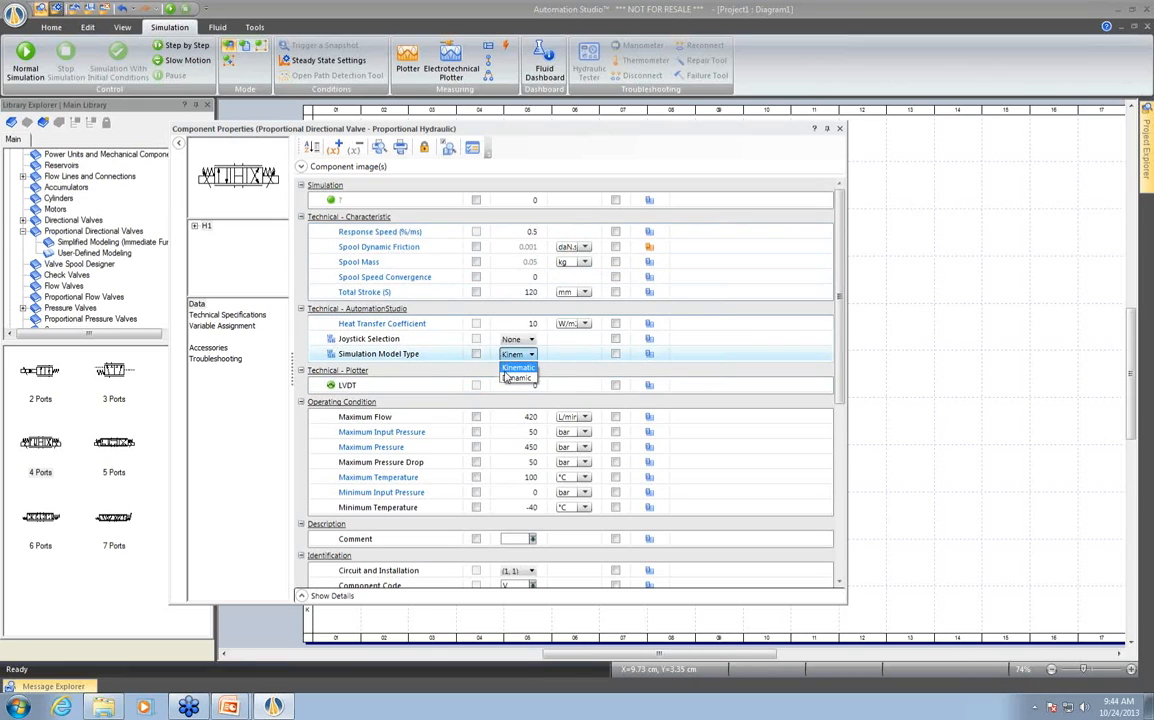
pyautogui.click(512, 377)
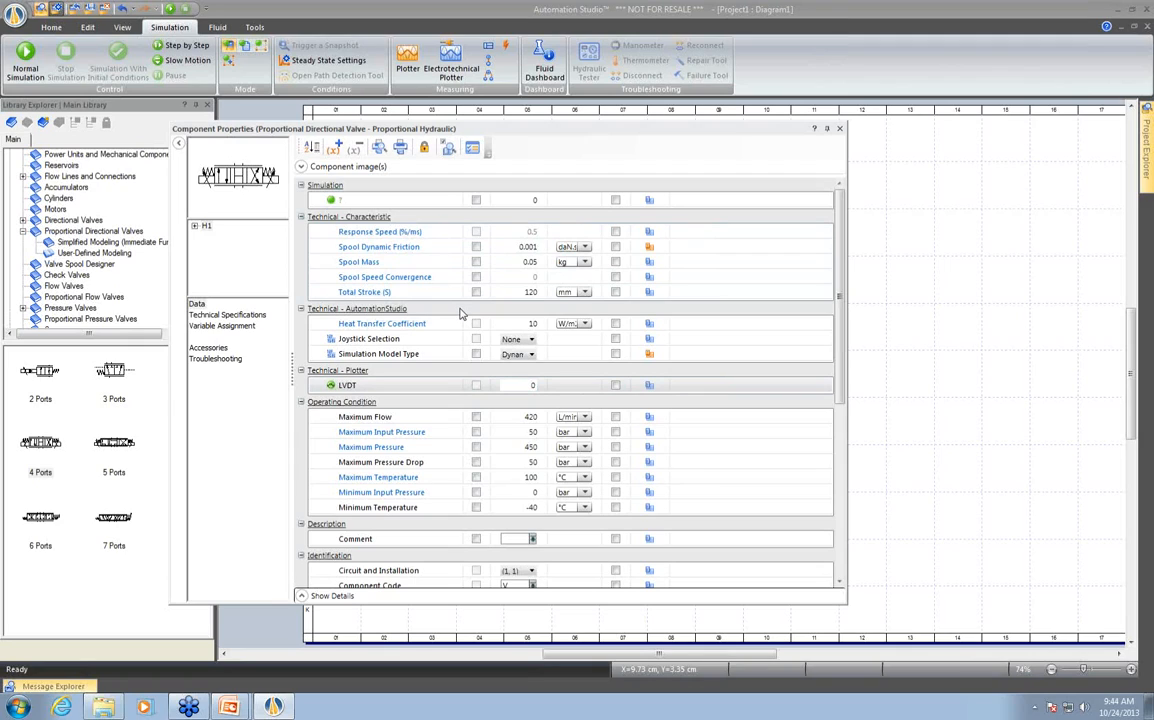
pyautogui.click(841, 130)
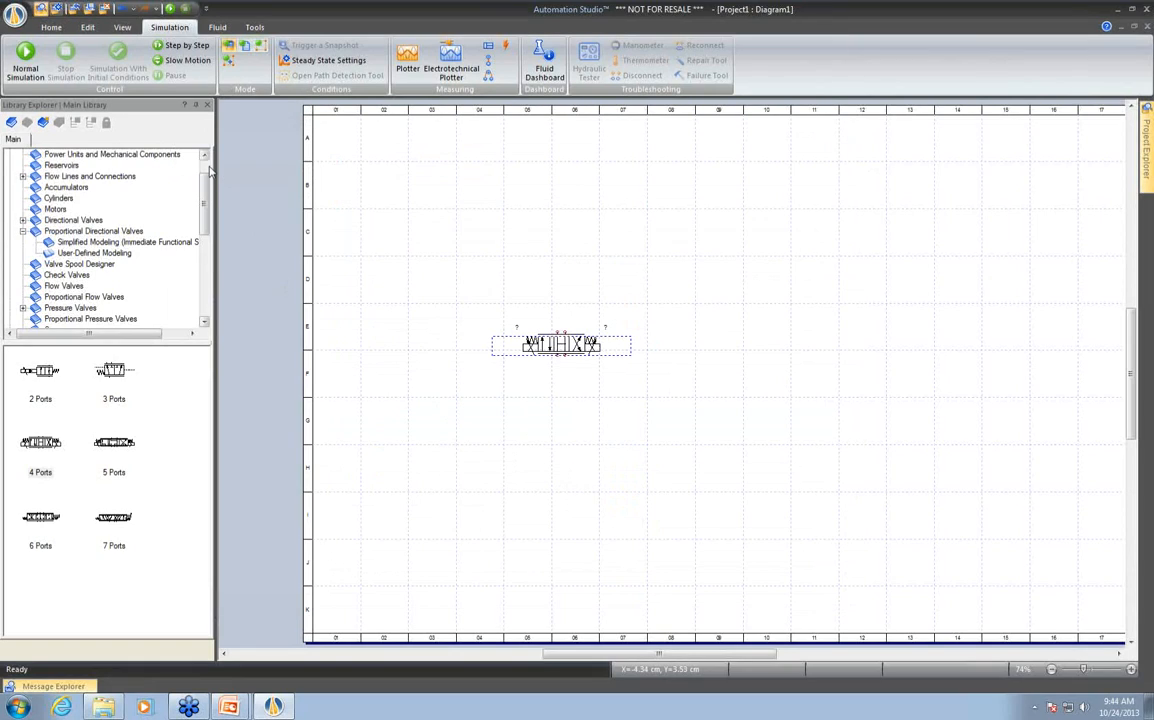
# Place a double-acting cylinder above the valve, and a fixed displacement pump and a pressure relief valve below it
pyautogui.scroll(1, 203, 185)
pyautogui.click(54, 156)
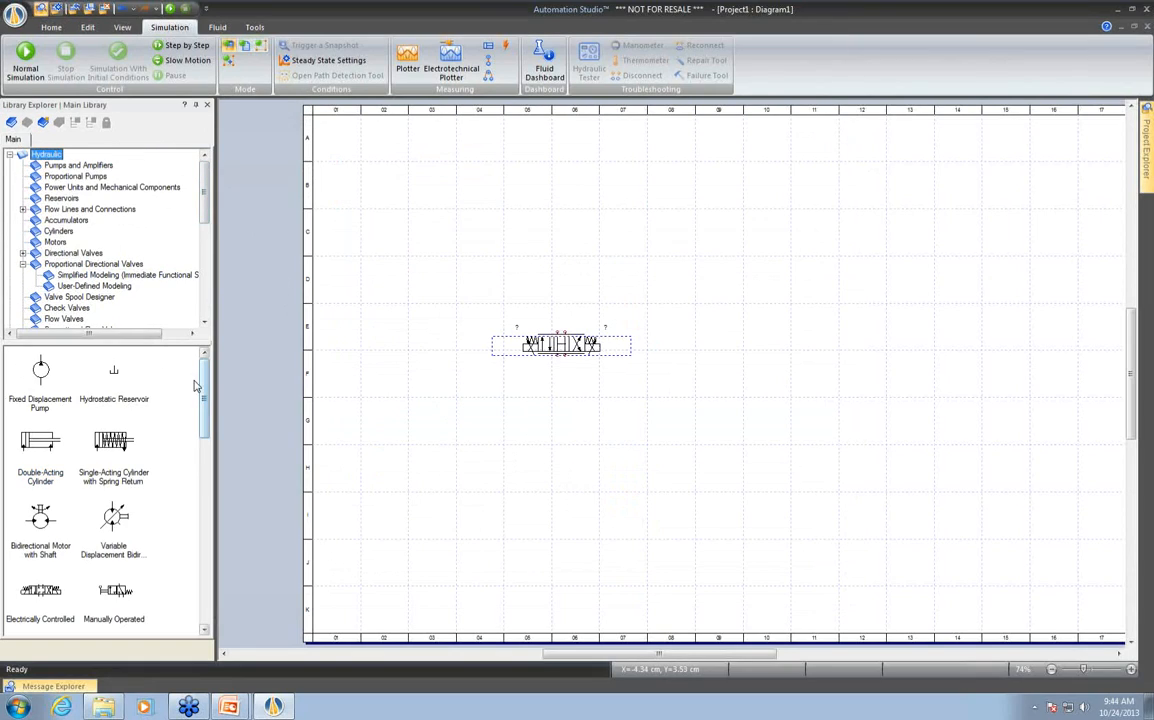
pyautogui.moveTo(40, 440); pyautogui.dragTo(562, 271)
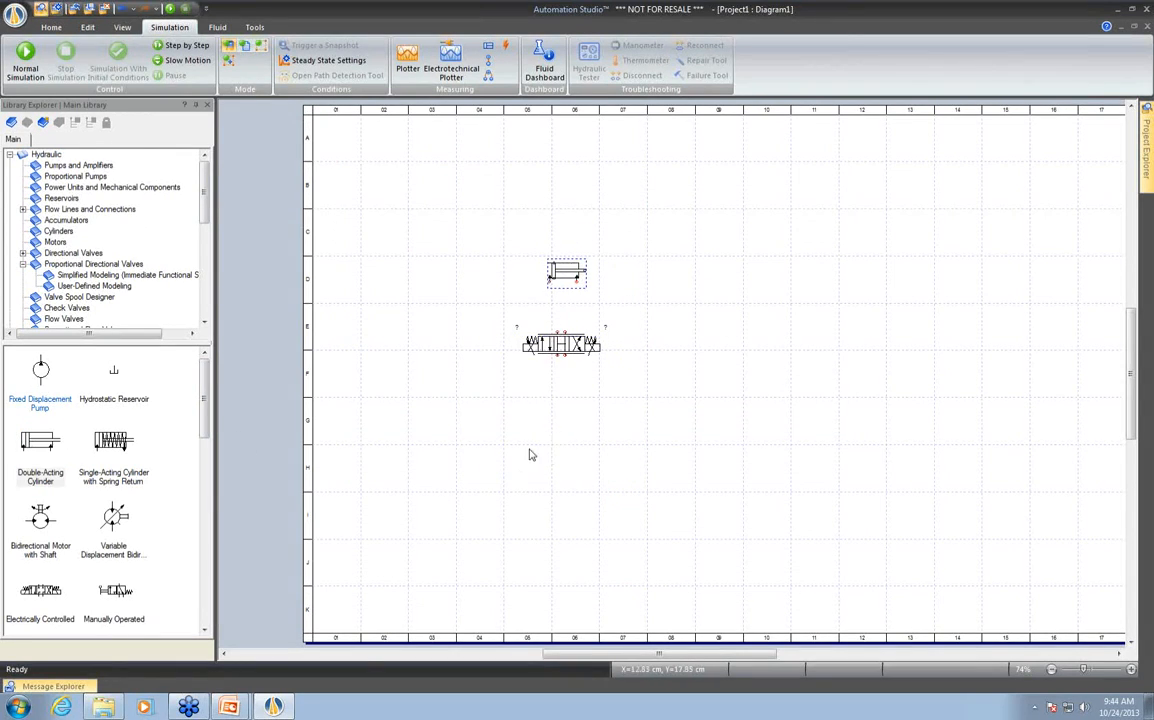
pyautogui.moveTo(40, 372); pyautogui.dragTo(555, 470)
pyautogui.scroll(-5, 203, 397)
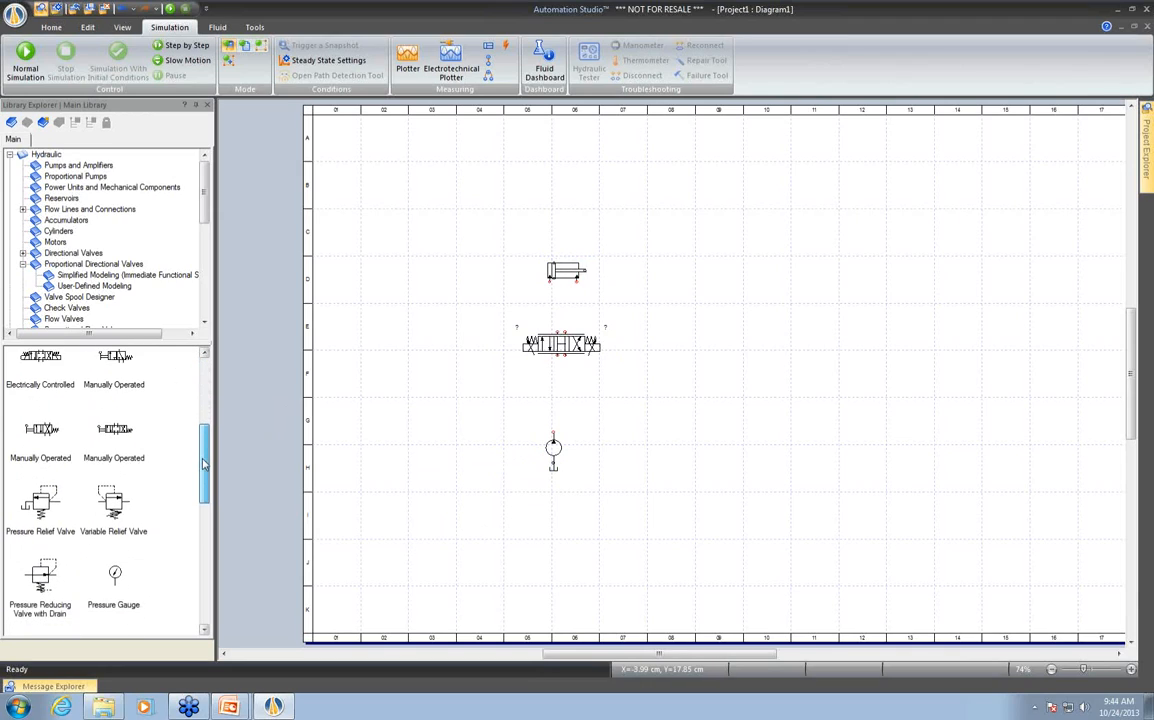
pyautogui.moveTo(41, 487); pyautogui.dragTo(507, 418)
# Connect the valve to both cylinder ports, to the pump and relief valve line, and to a return reservoir
pyautogui.moveTo(659, 657); pyautogui.dragTo(679, 657)
pyautogui.scroll(3, 590, 435)
pyautogui.scroll(3, 593, 437)
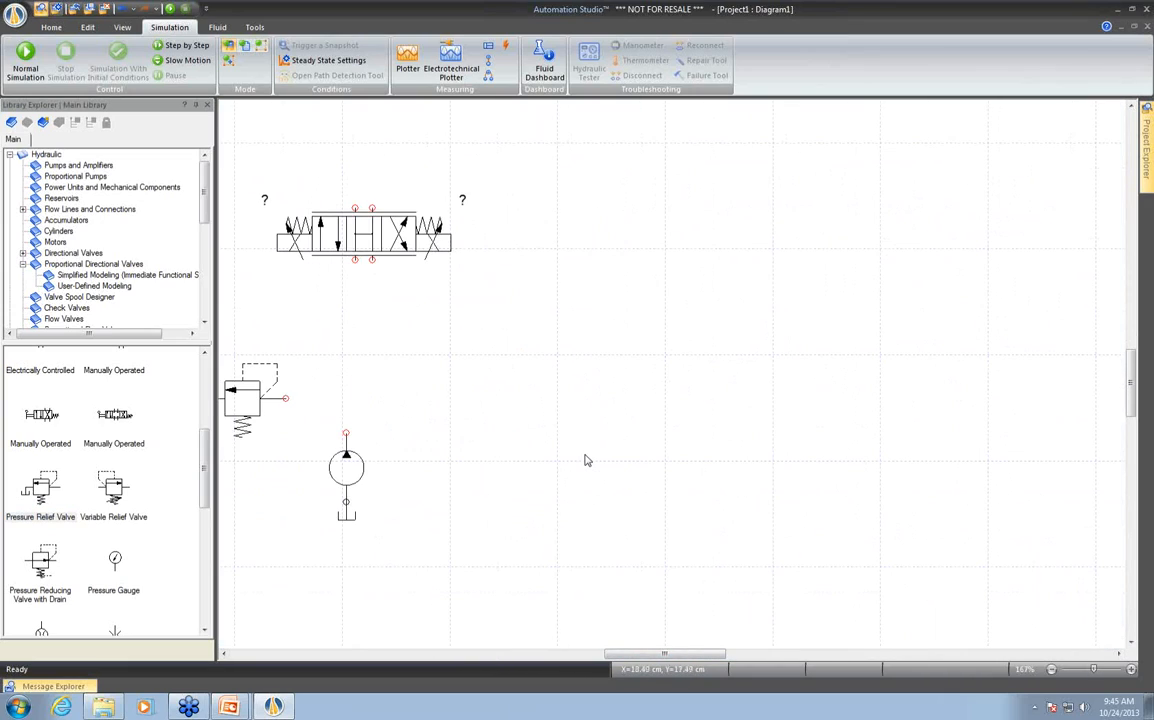
pyautogui.scroll(-3, 577, 464)
pyautogui.moveTo(418, 211)
pyautogui.mouseDown()
pyautogui.moveTo(423, 280)
pyautogui.moveTo(442, 291)
pyautogui.mouseUp()
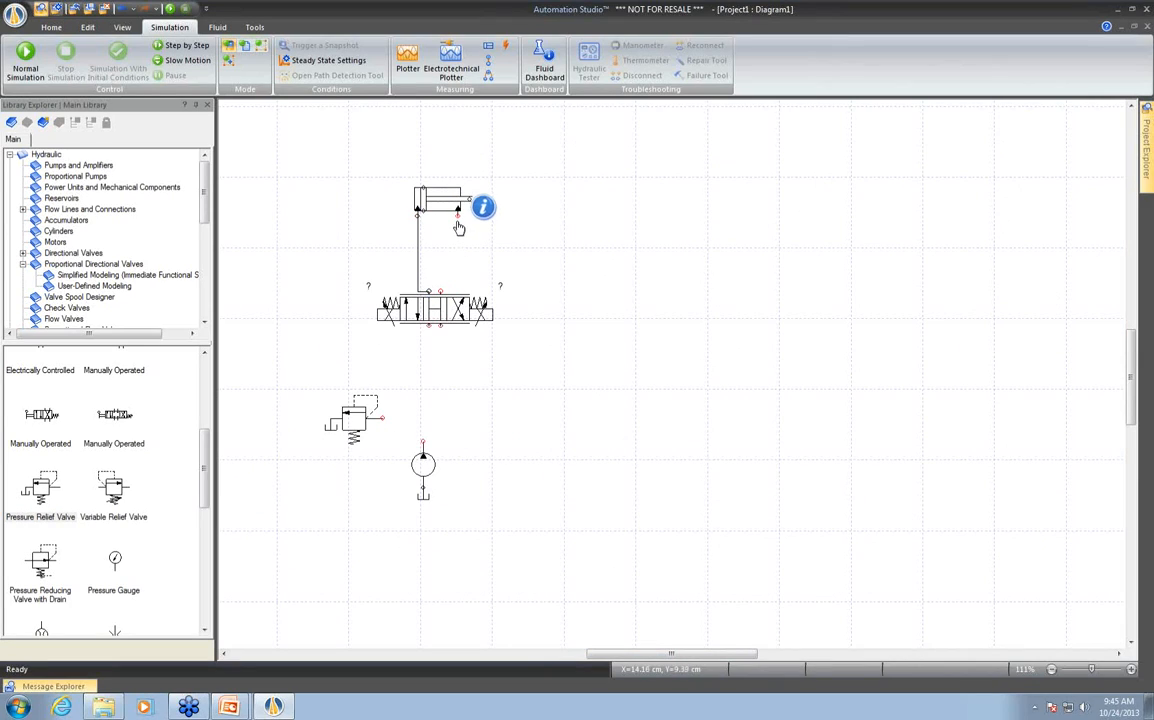
pyautogui.moveTo(443, 289); pyautogui.dragTo(463, 235)
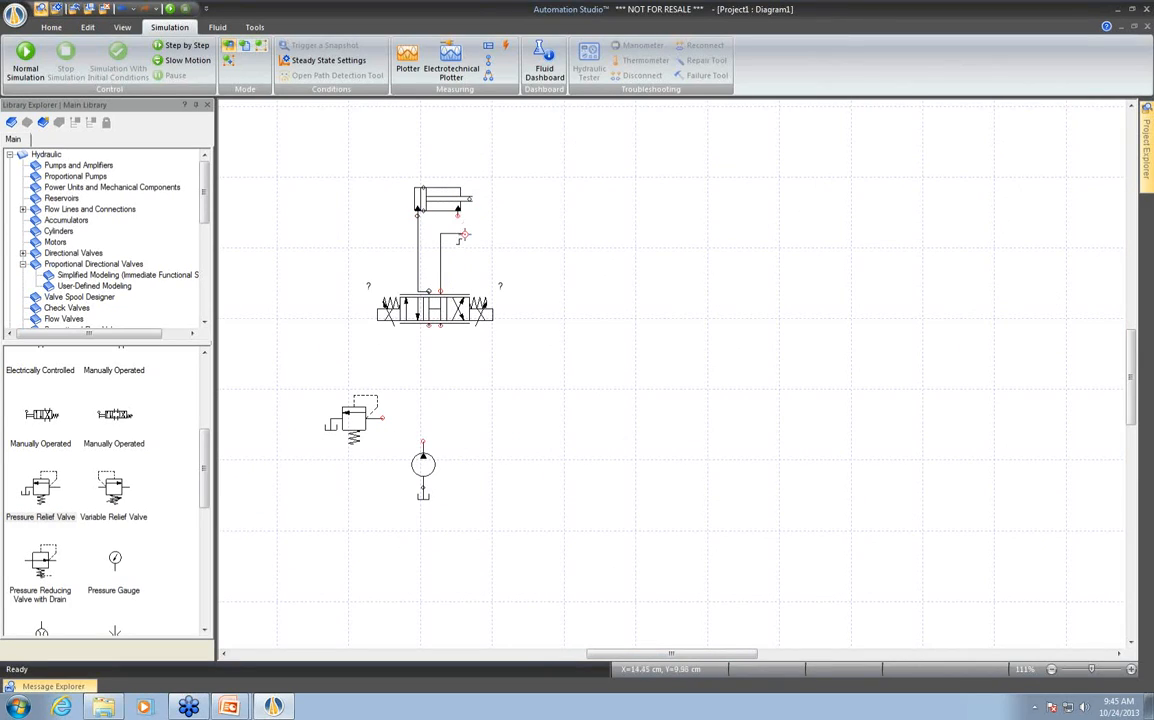
pyautogui.moveTo(427, 331); pyautogui.dragTo(424, 407)
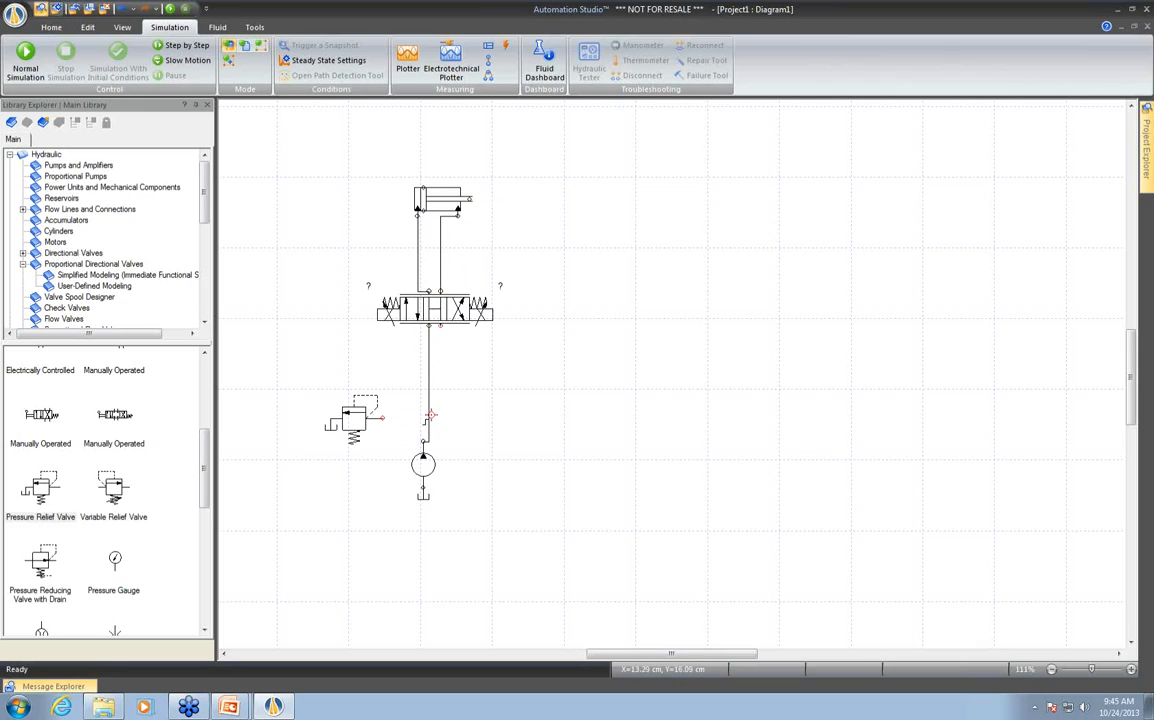
pyautogui.moveTo(429, 418); pyautogui.dragTo(429, 418)
pyautogui.moveTo(423, 493); pyautogui.dragTo(513, 407)
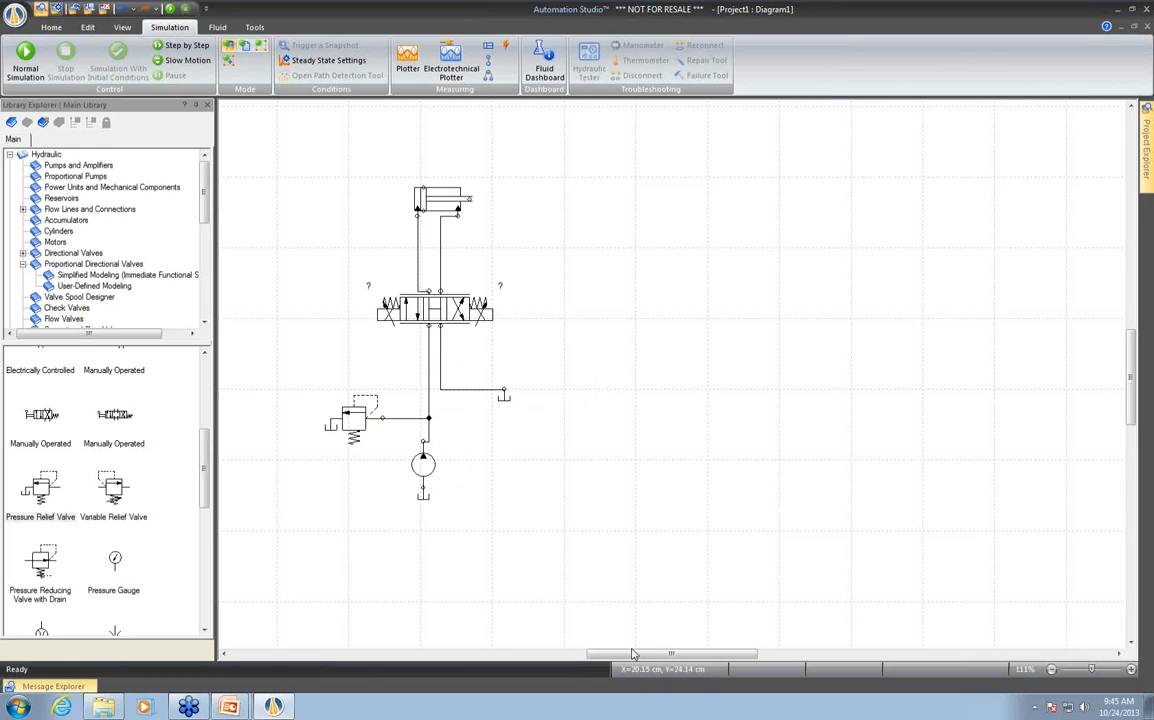
# Place a joystick from the hydraulic set point devices beside the proportional valve
pyautogui.moveTo(632, 655); pyautogui.dragTo(621, 655)
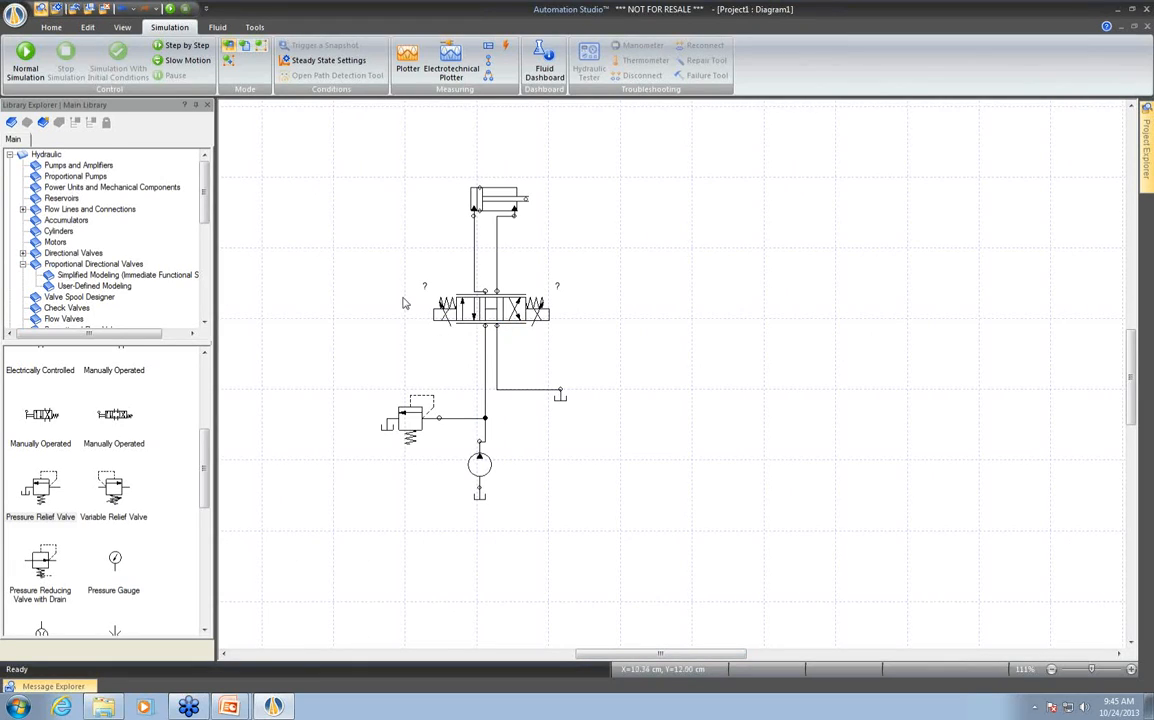
pyautogui.scroll(-5, 184, 200)
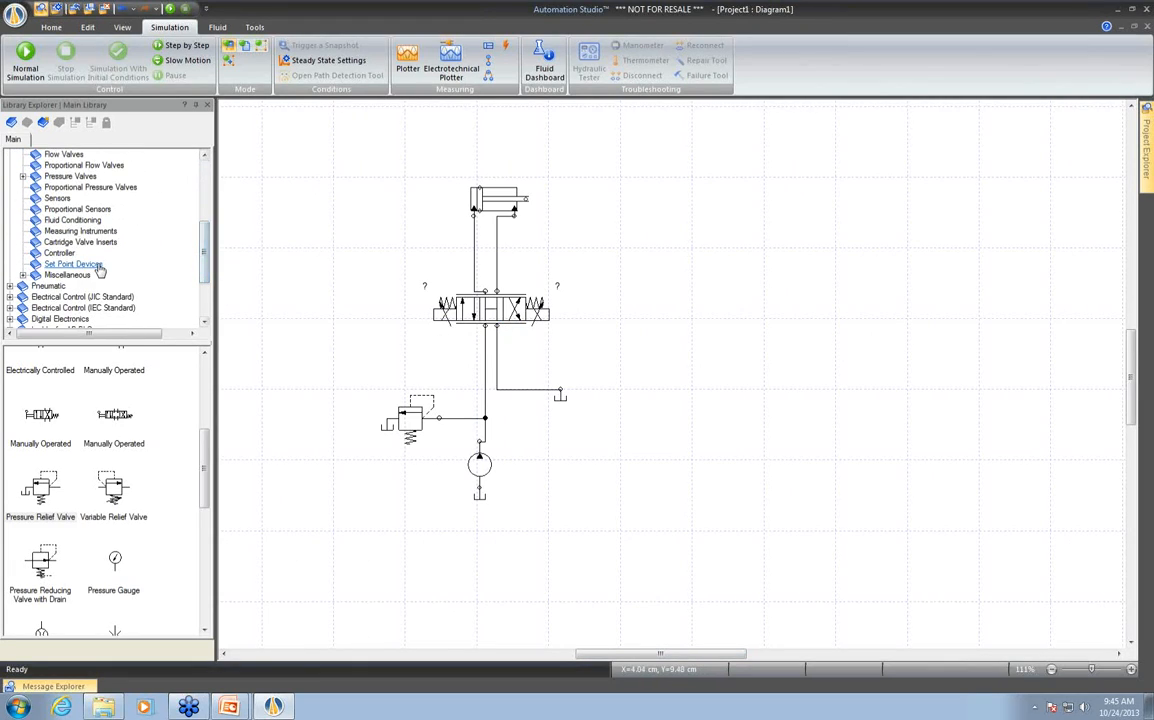
pyautogui.click(99, 265)
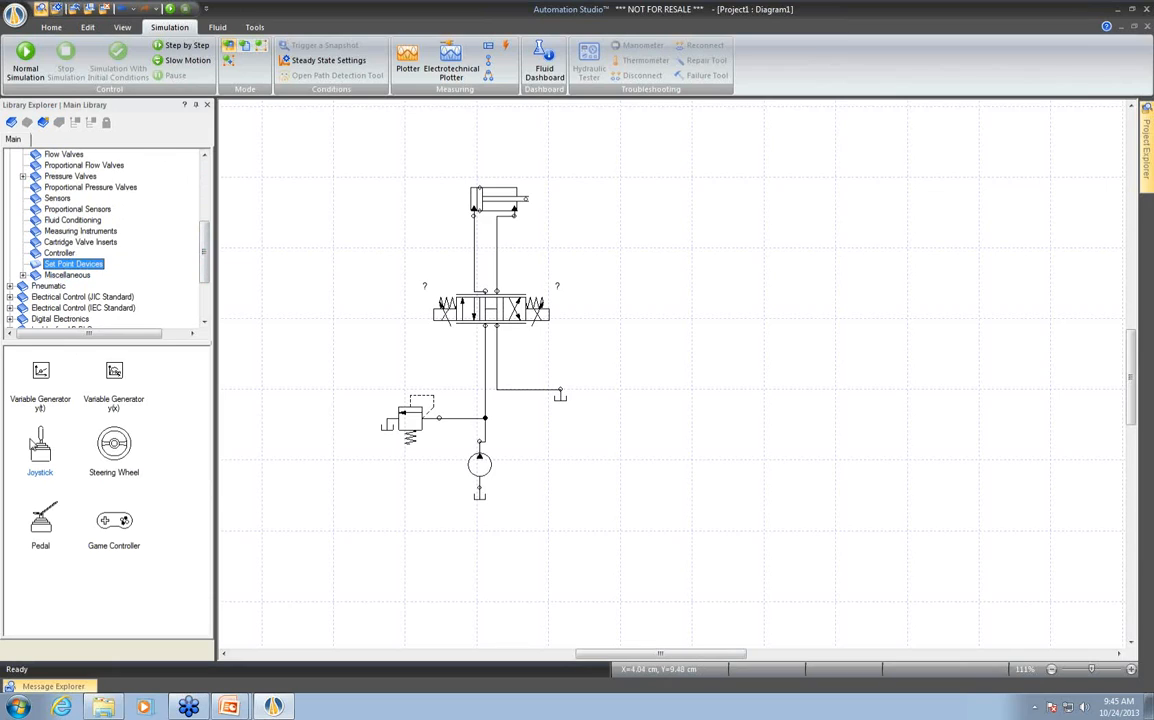
pyautogui.moveTo(40, 445); pyautogui.dragTo(314, 272)
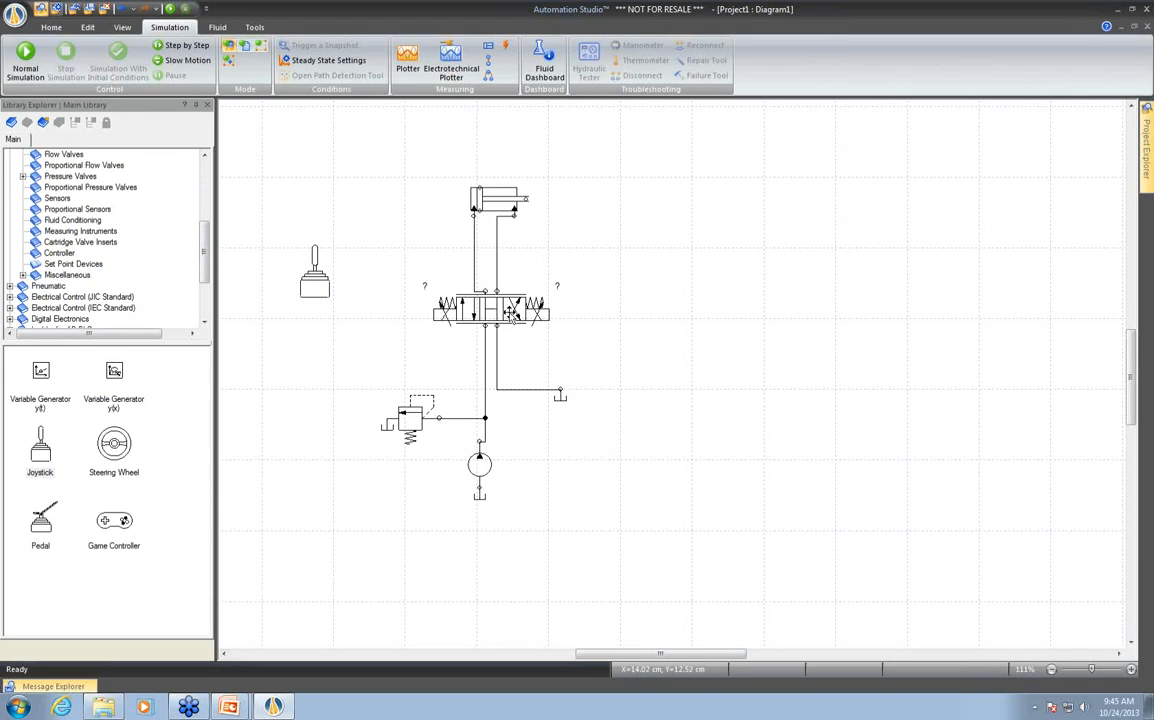
# Link the input signal of the valve's left-hand variable solenoid to the joystick output JY_X and close the properties
pyautogui.doubleClick(486, 310)
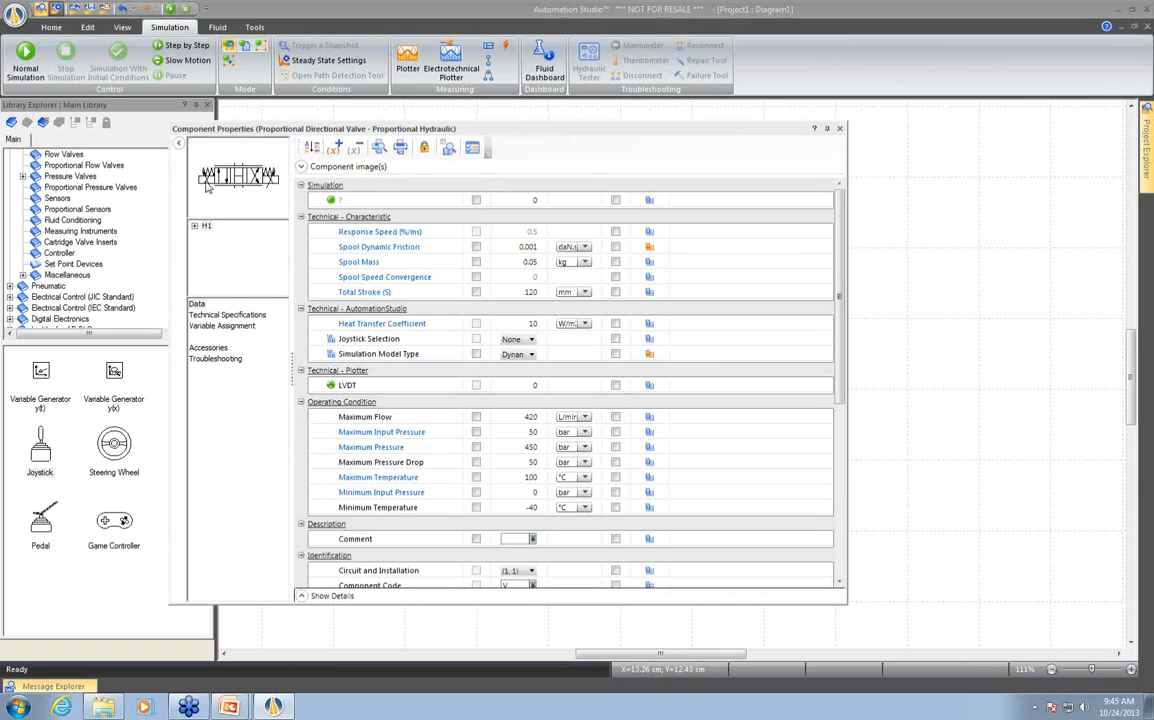
pyautogui.click(209, 182)
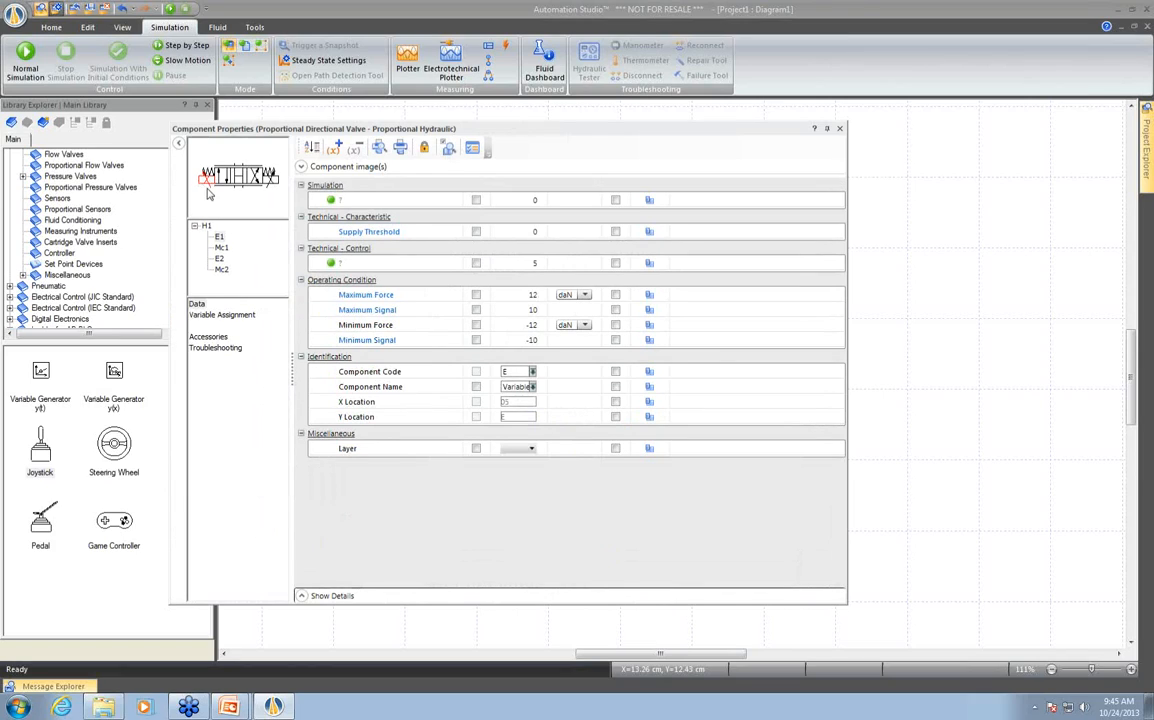
pyautogui.click(222, 315)
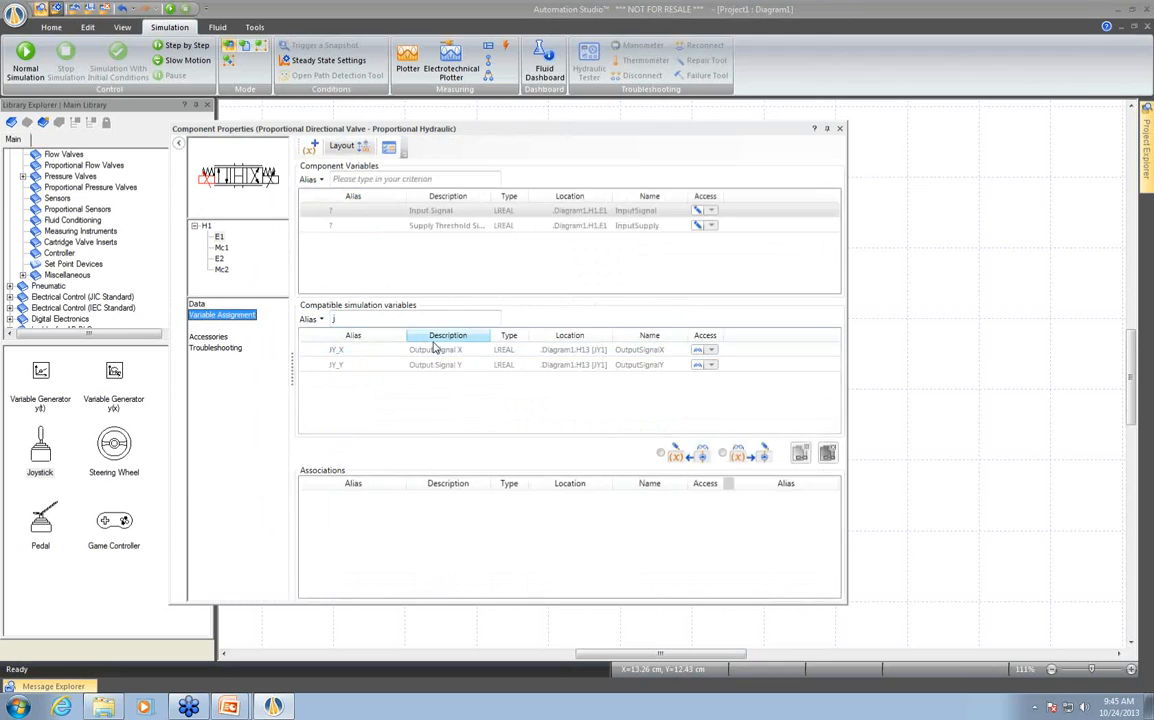
pyautogui.click(337, 353)
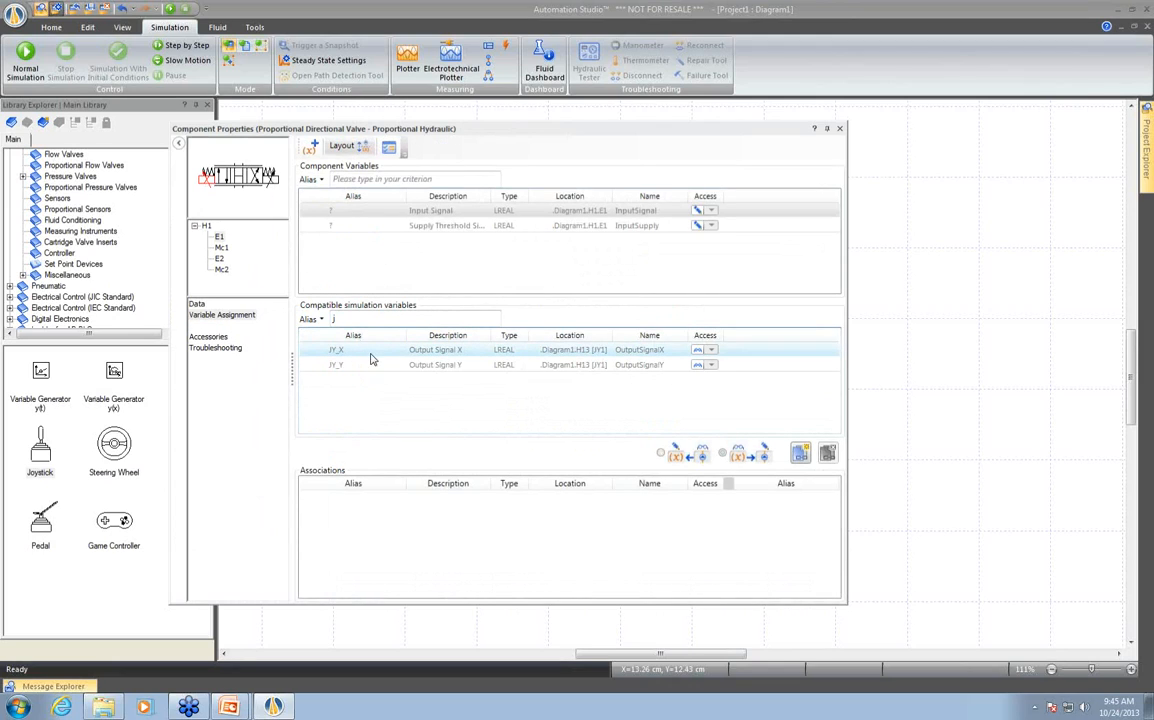
pyautogui.click(536, 211)
pyautogui.click(800, 453)
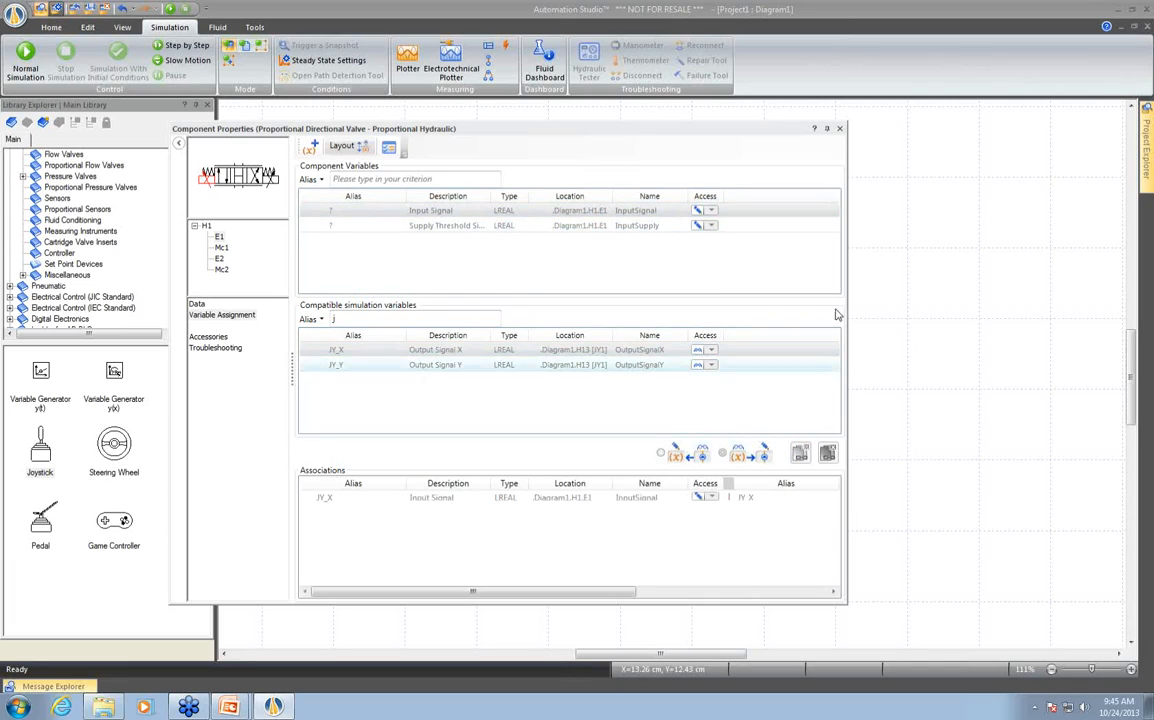
pyautogui.click(840, 130)
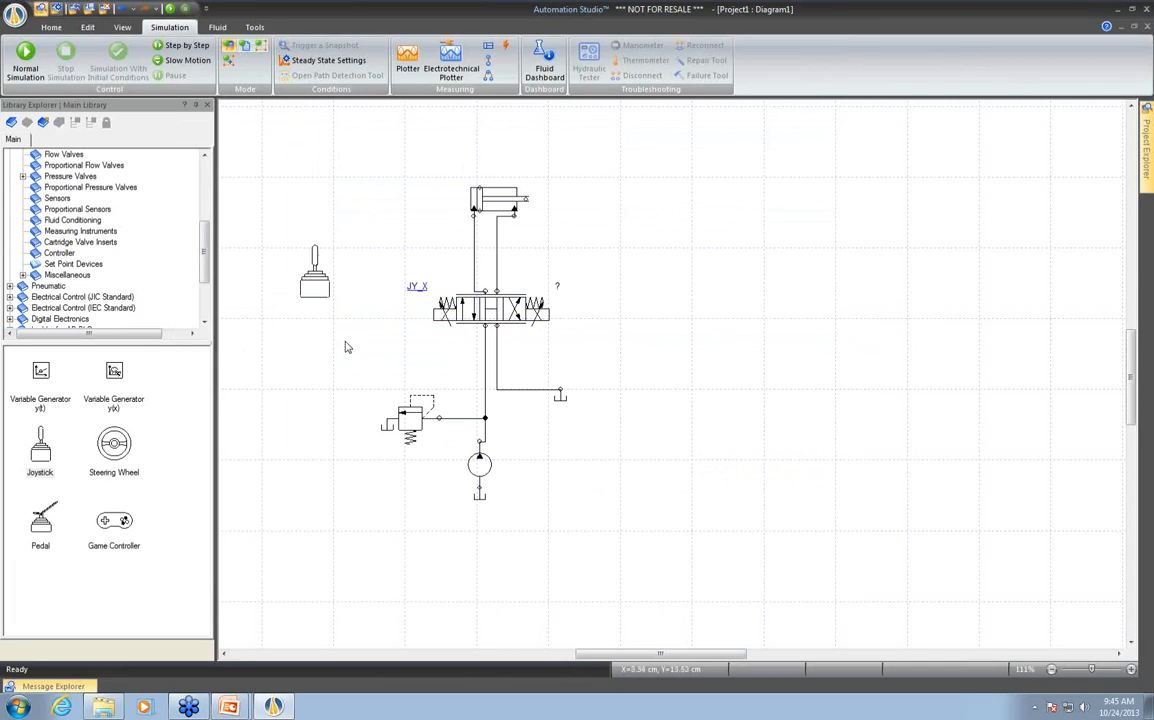
# Set the double-acting cylinder's inclination to 90 deg and its external load to 1000 kg
pyautogui.doubleClick(496, 196)
pyautogui.click(196, 225)
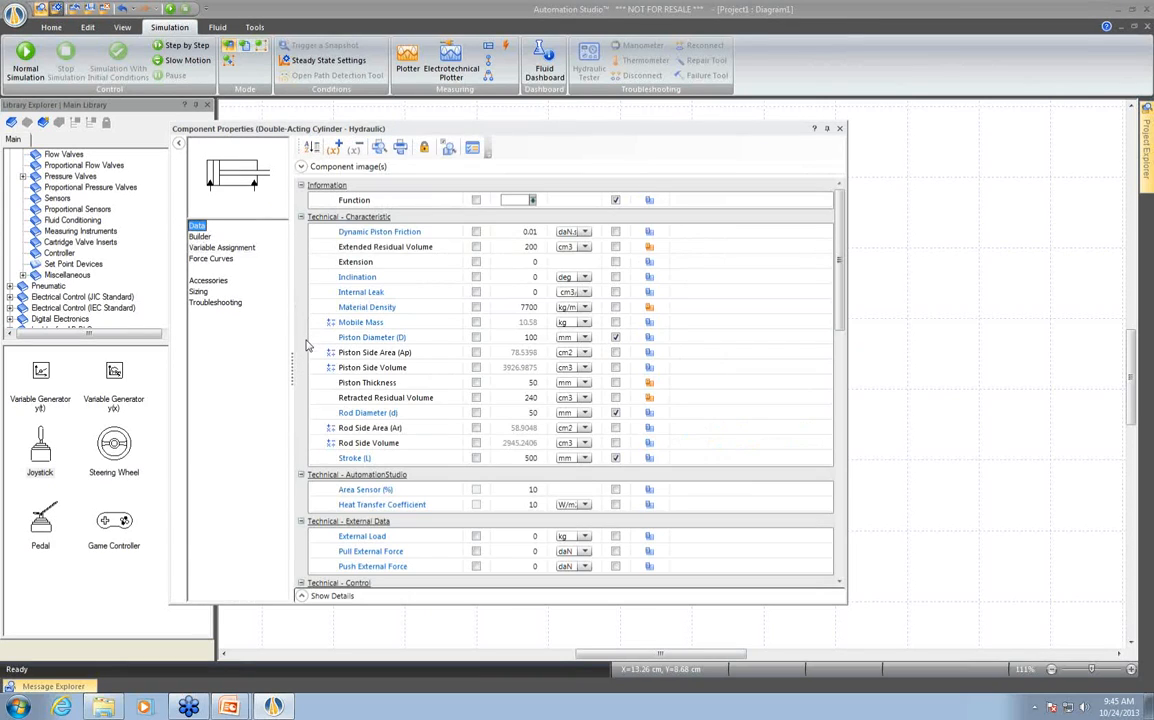
pyautogui.click(521, 278)
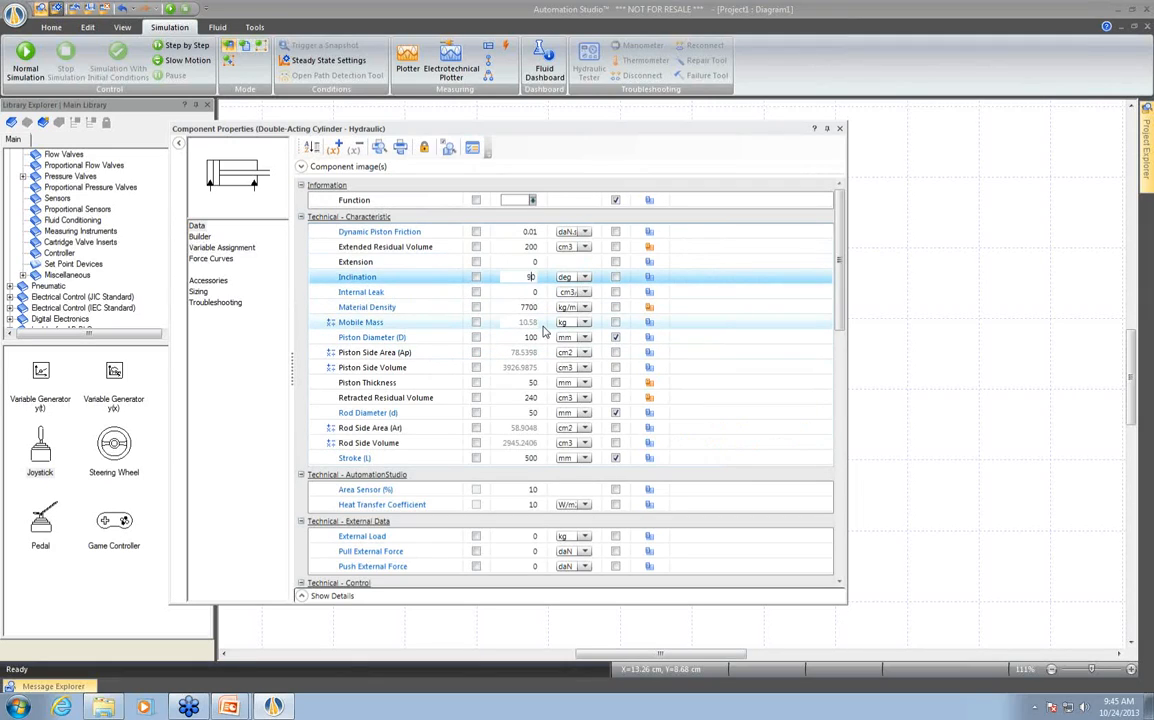
pyautogui.click(526, 538)
pyautogui.write('1000')
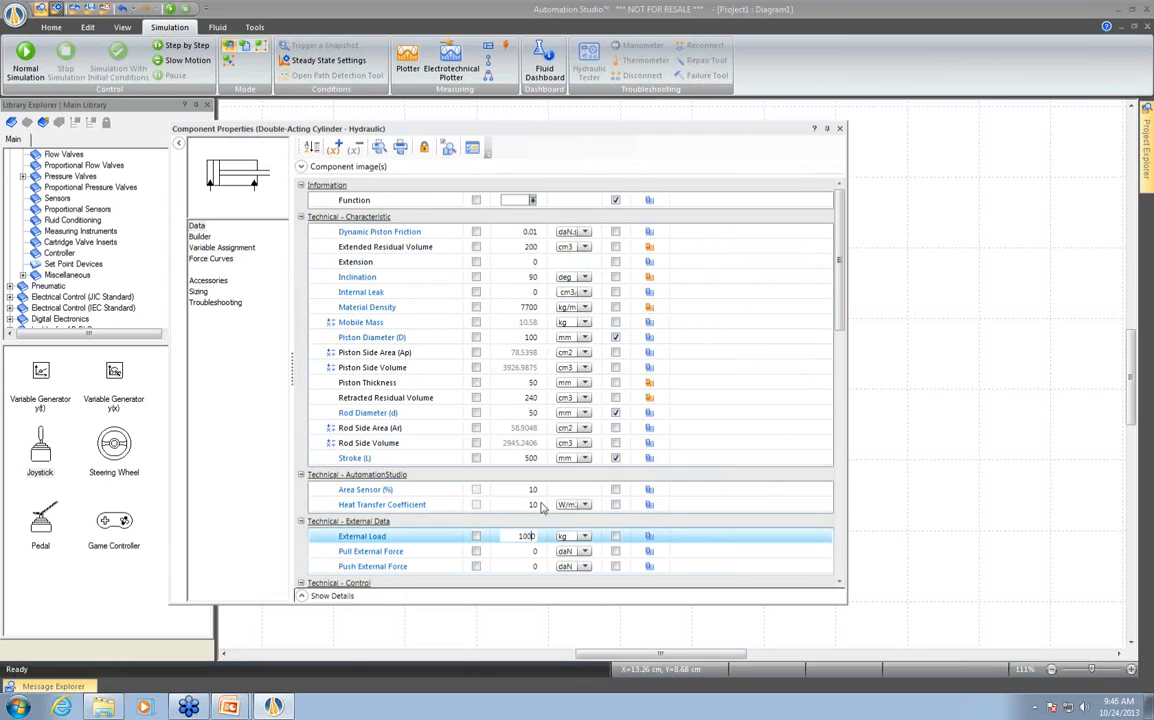
# Confirm the cylinder's properties and test-run the circuit in a normal simulation with the joystick control open
pyautogui.click(767, 368)
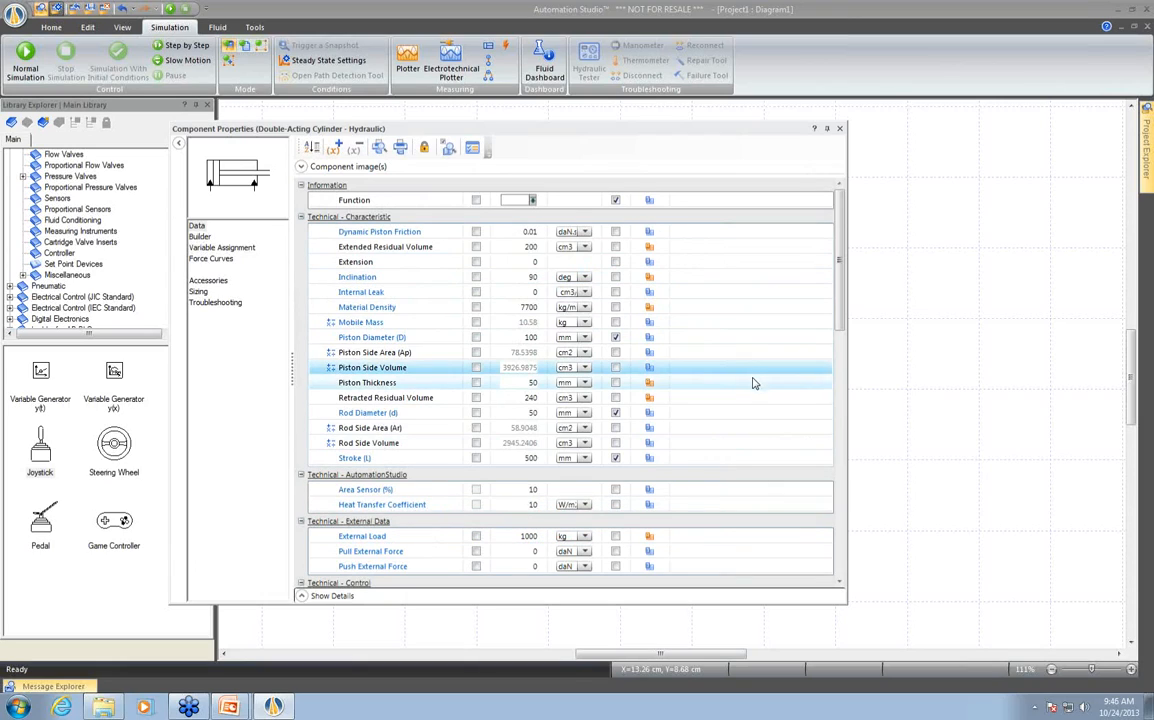
pyautogui.click(839, 128)
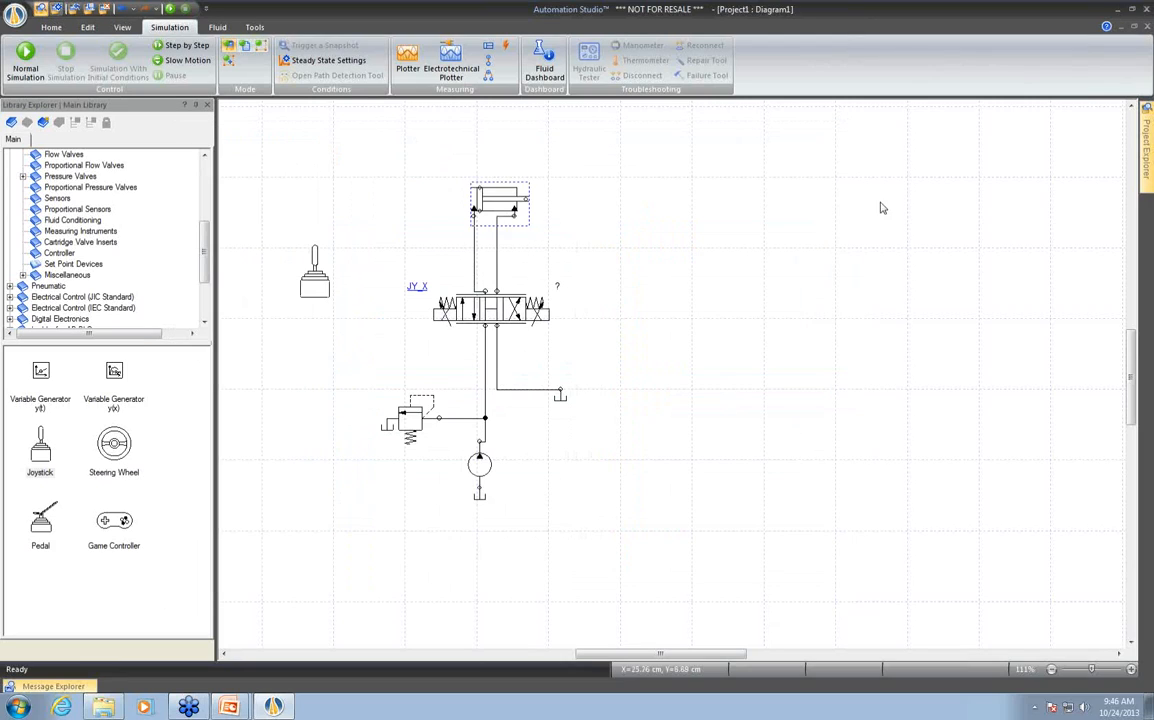
pyautogui.click(170, 8)
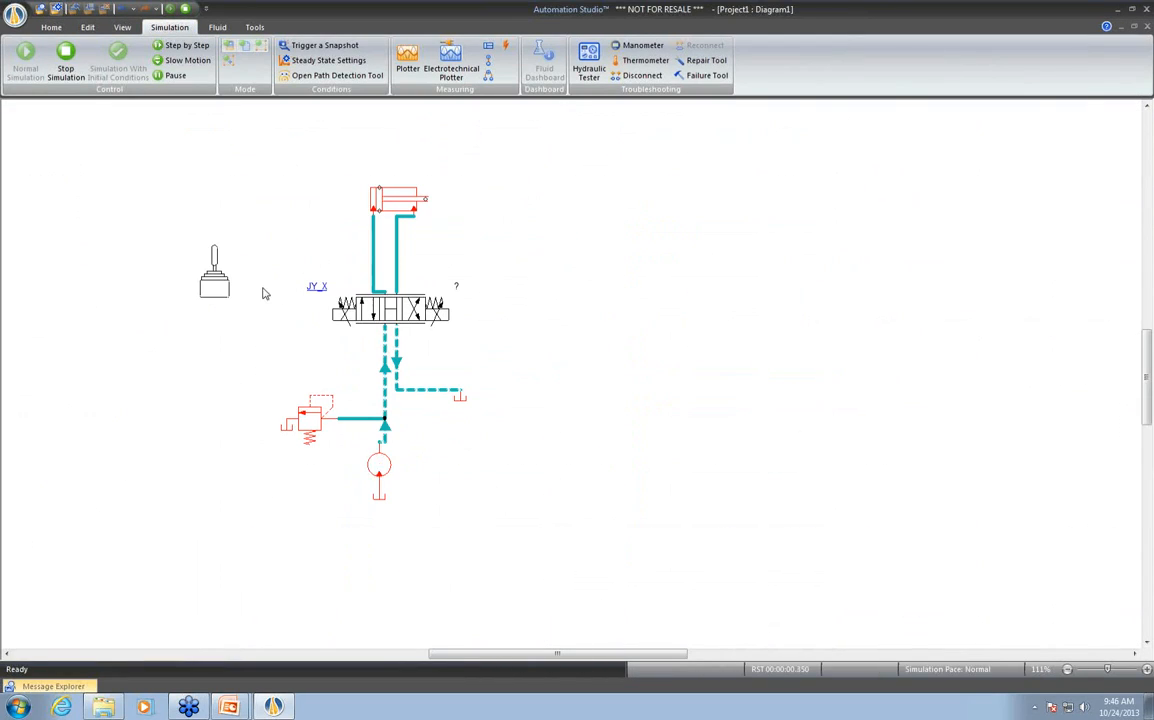
pyautogui.click(216, 290)
pyautogui.moveTo(260, 364)
pyautogui.mouseDown()
pyautogui.moveTo(289, 368)
pyautogui.moveTo(260, 365)
pyautogui.mouseUp()
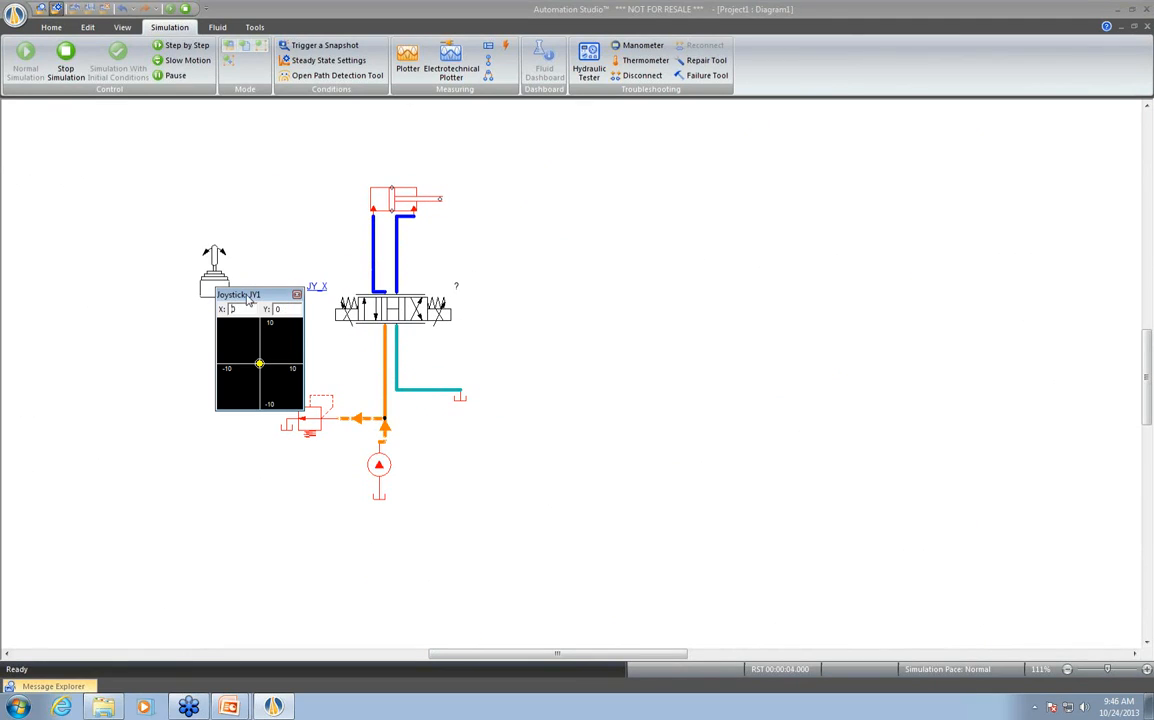
pyautogui.click(65, 58)
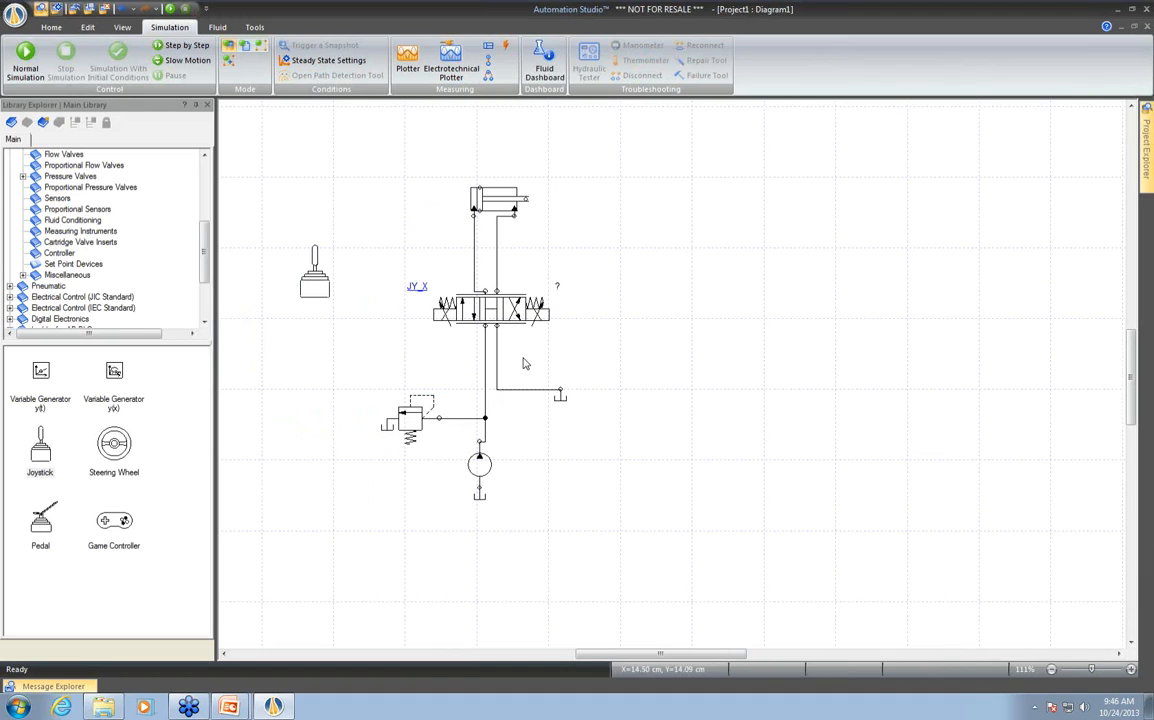
# Duplicate the complete cylinder, valve, pump and relief valve circuit, without the joystick, to the right of the original
pyautogui.moveTo(375, 540); pyautogui.dragTo(610, 165)
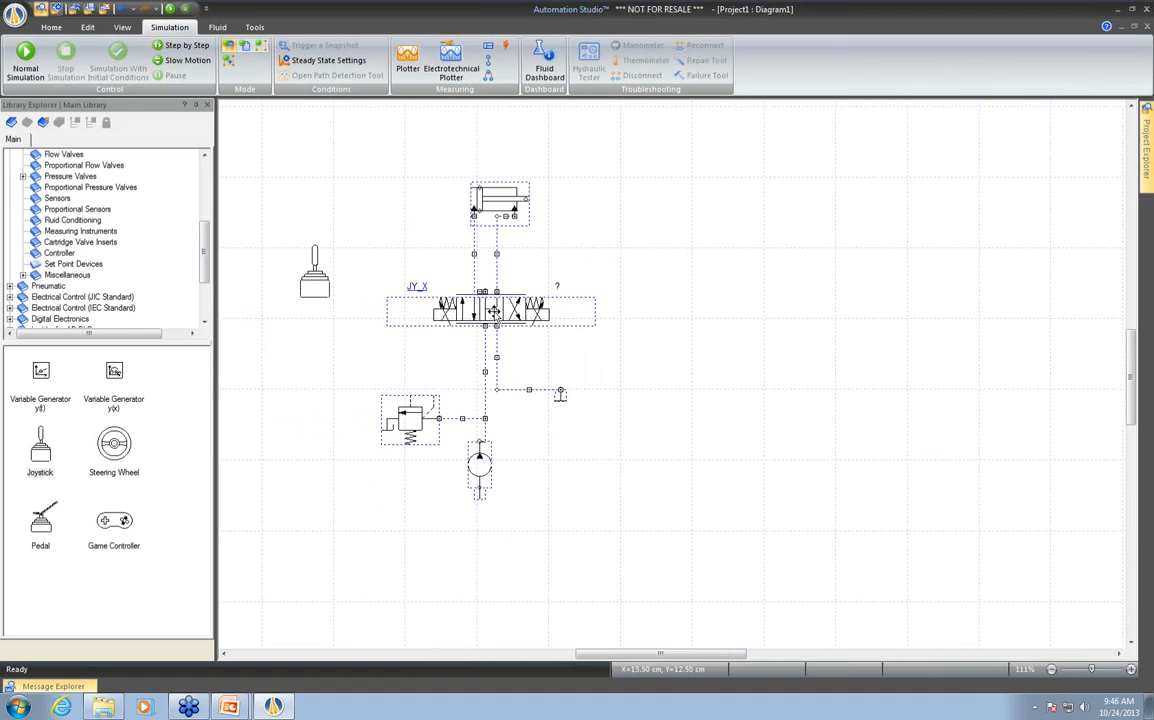
pyautogui.moveTo(508, 315); pyautogui.dragTo(786, 320)
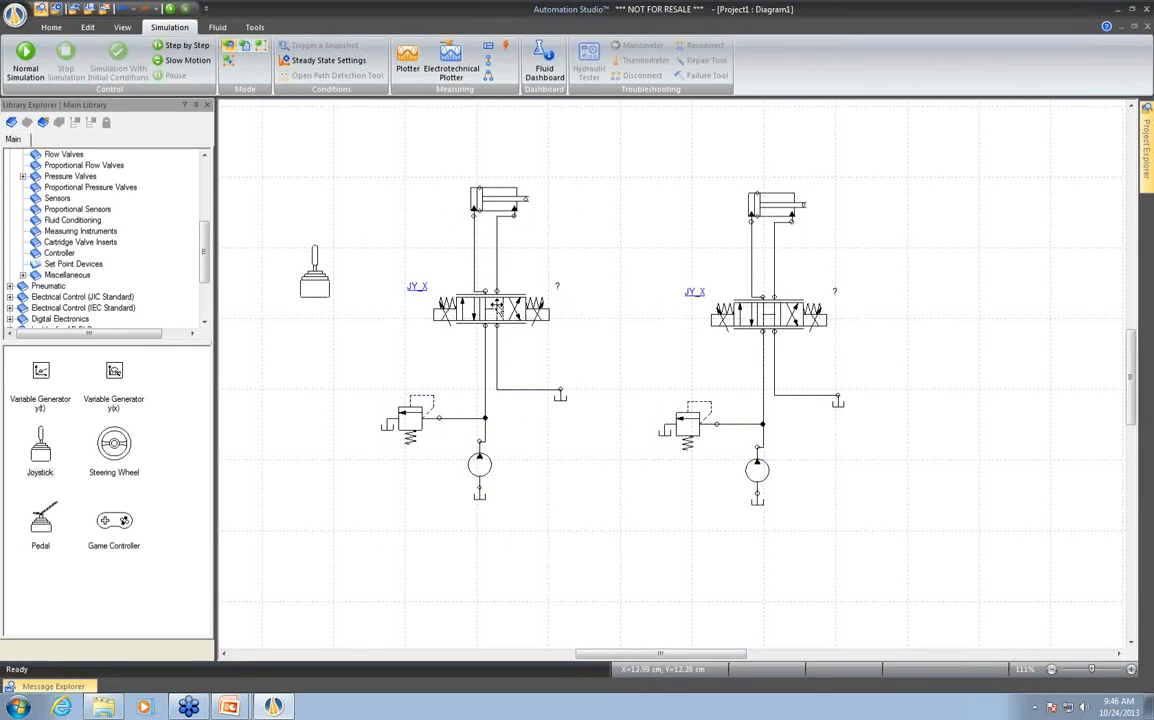
# Set the original circuit's proportional valve to the kinematic simulation model type and close its properties
pyautogui.doubleClick(497, 307)
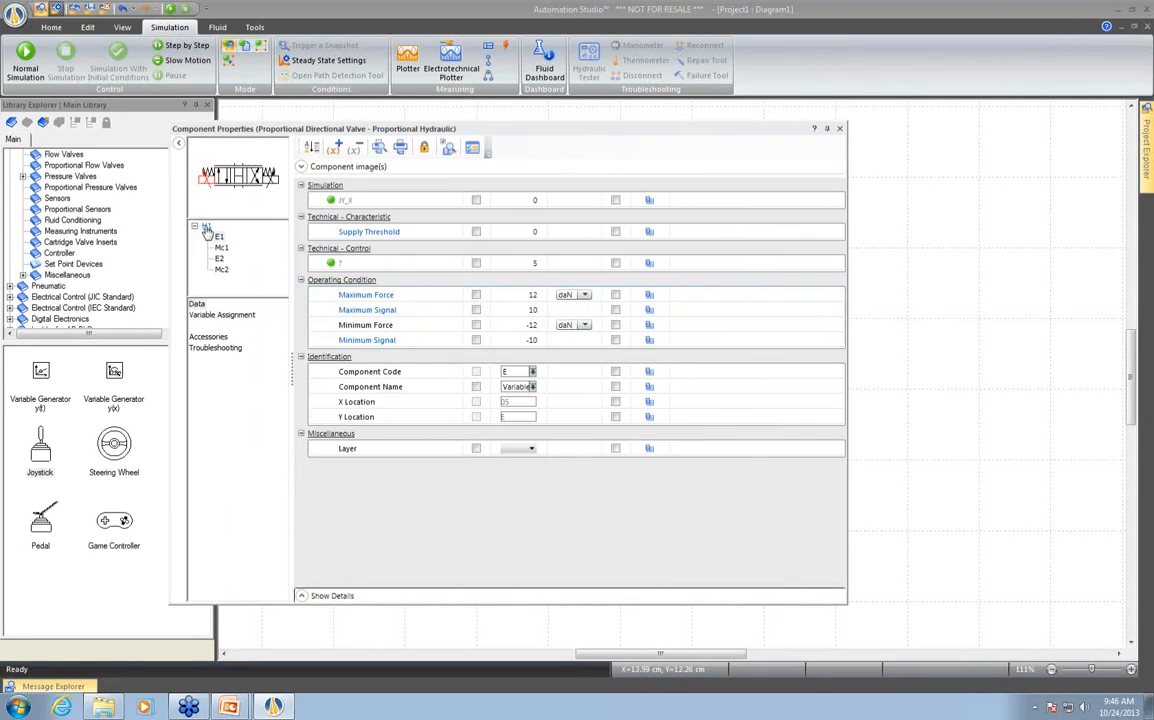
pyautogui.click(206, 227)
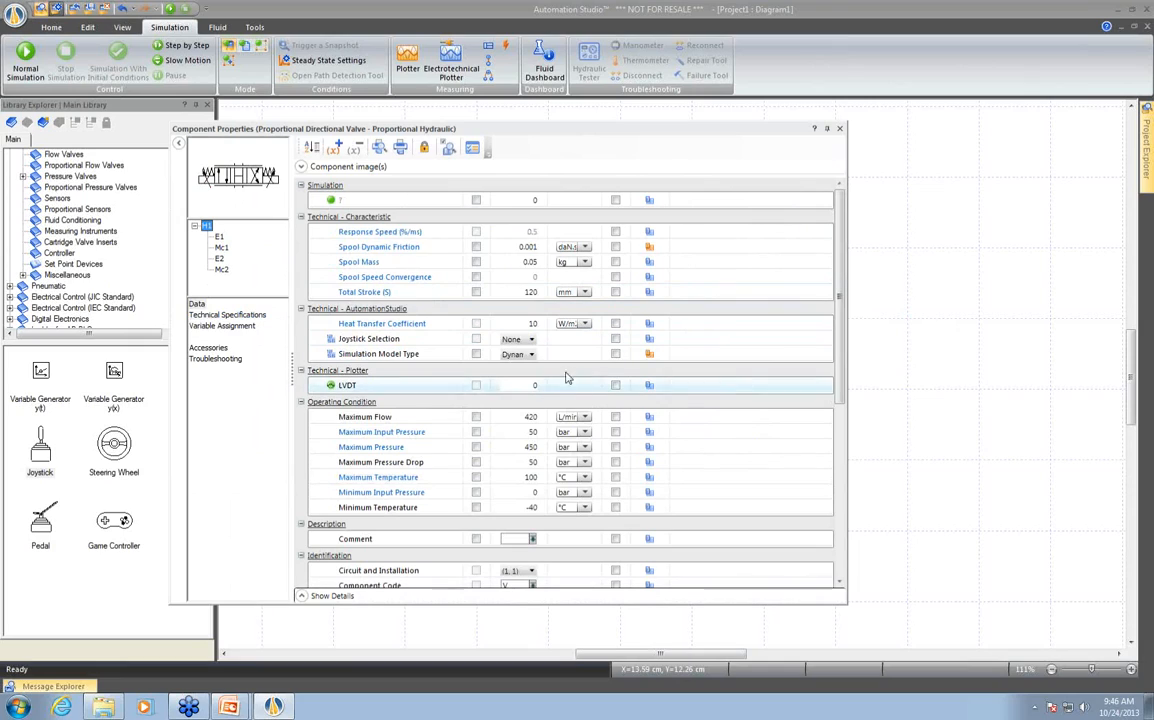
pyautogui.click(515, 354)
pyautogui.click(513, 371)
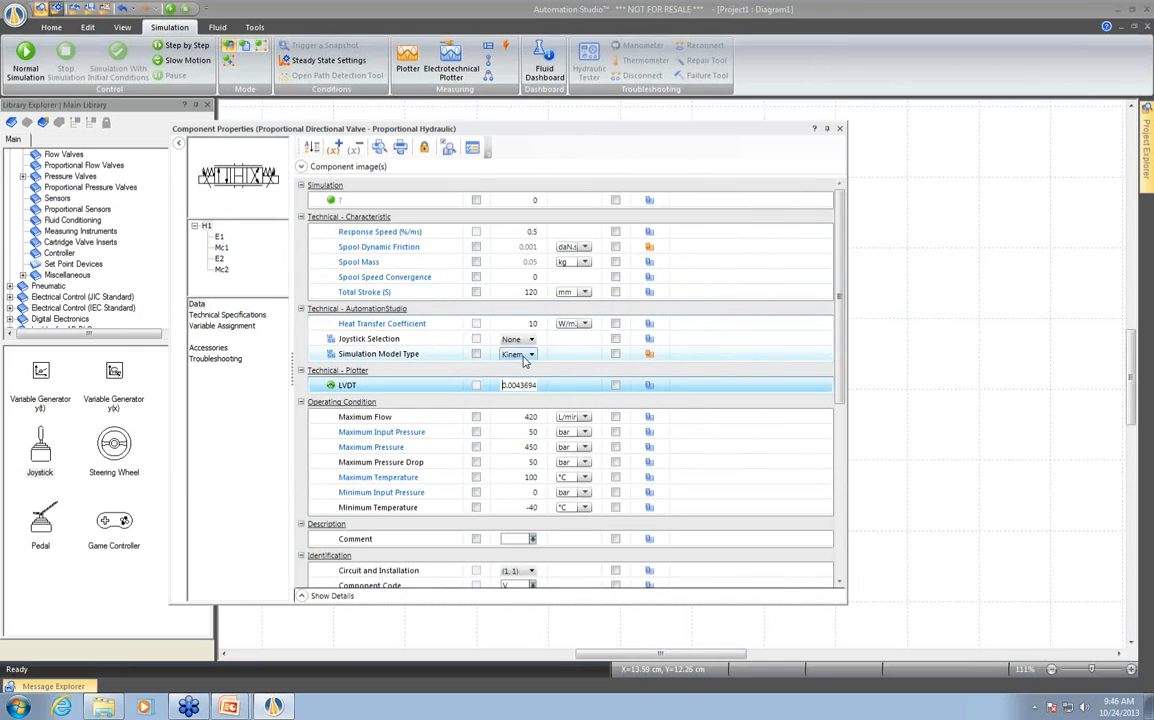
pyautogui.click(470, 323)
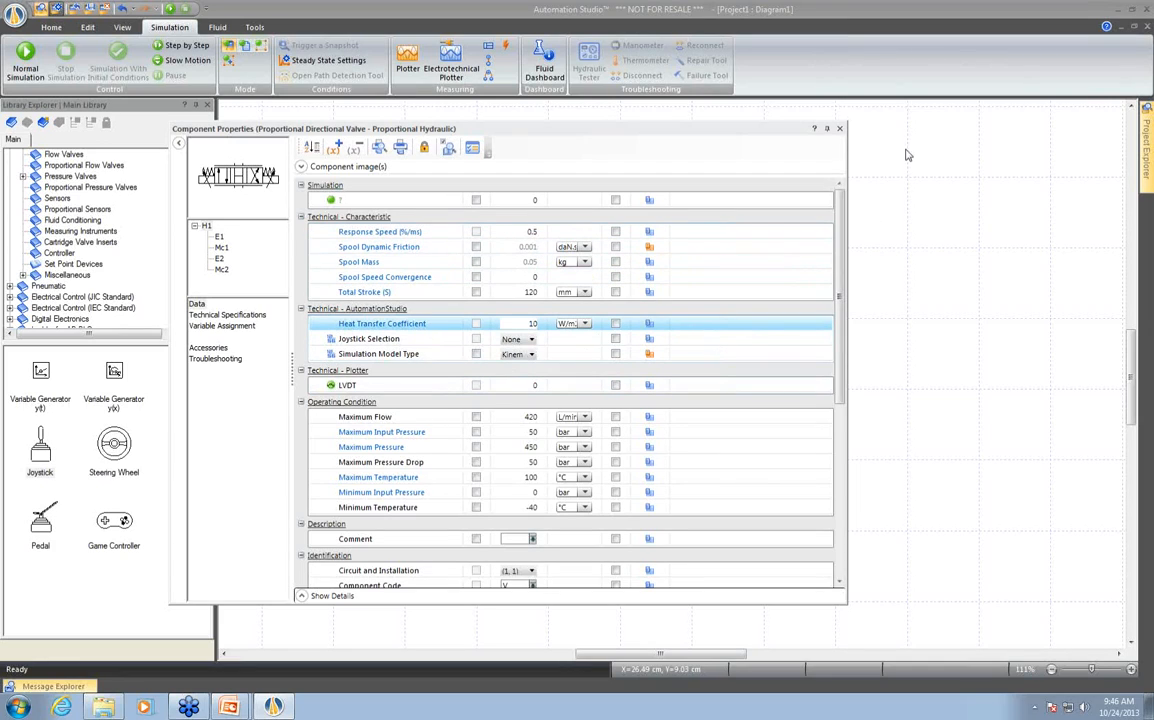
pyautogui.click(841, 130)
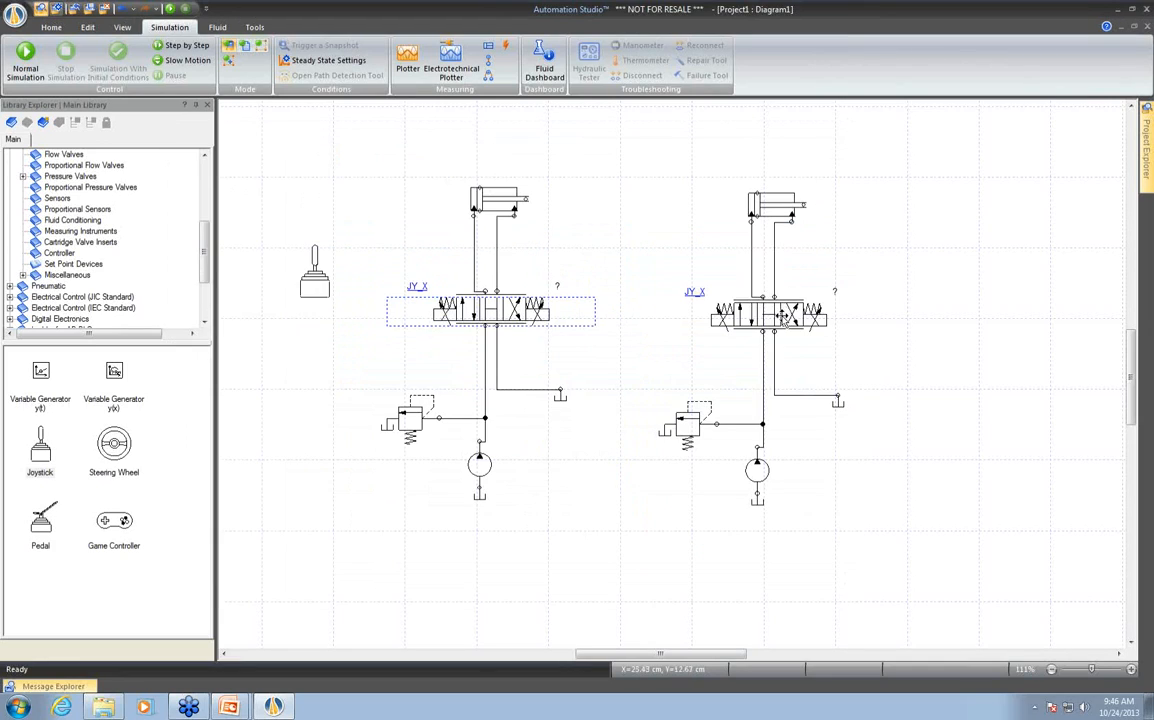
# Keep the copied proportional valve's model dynamic and set its spool dynamic friction to 0.01 and spool mass to 2 kg
pyautogui.doubleClick(785, 314)
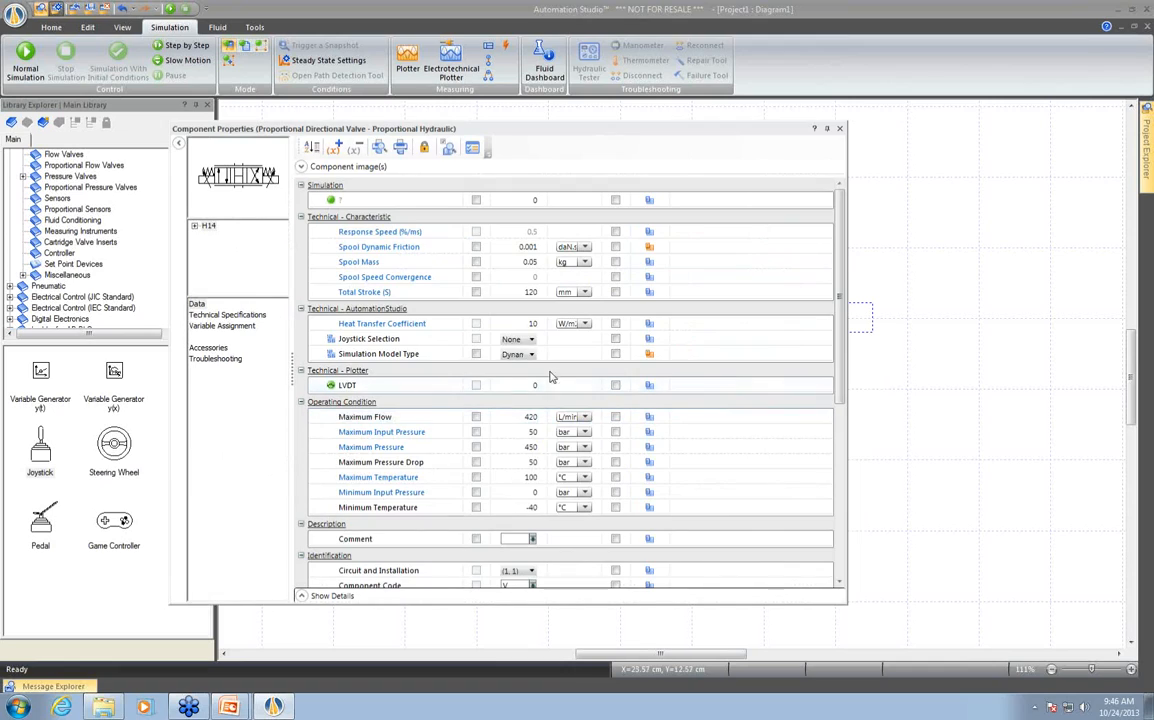
pyautogui.click(515, 358)
pyautogui.click(517, 379)
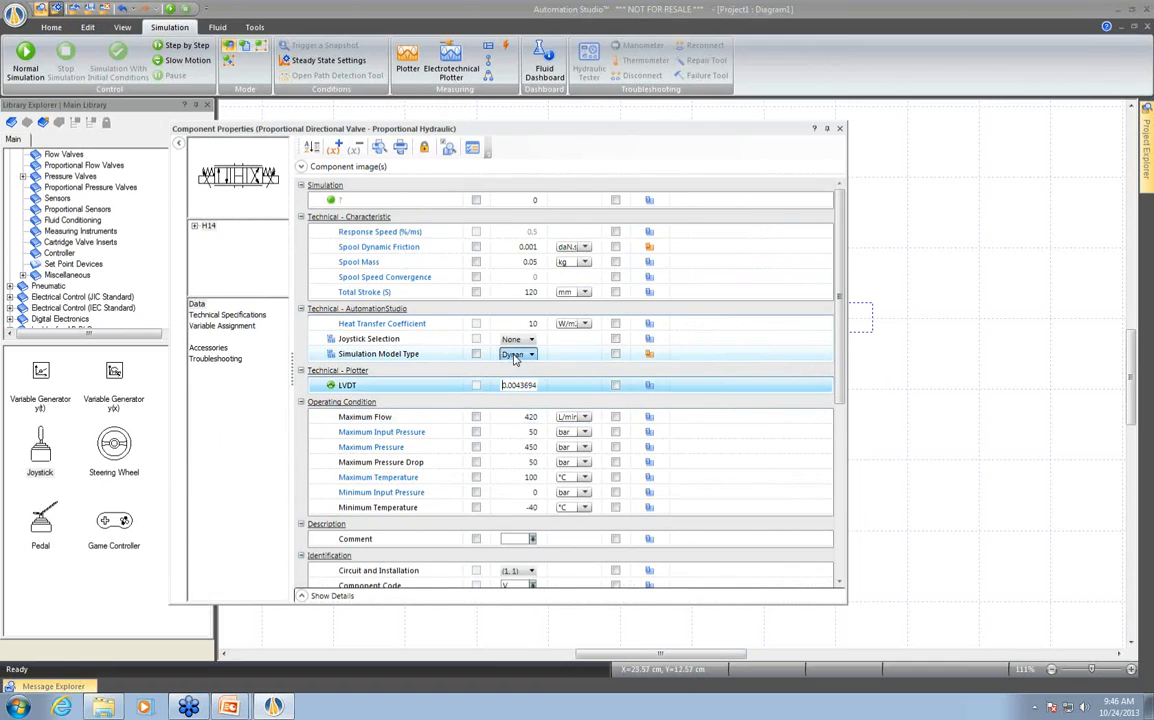
pyautogui.click(524, 248)
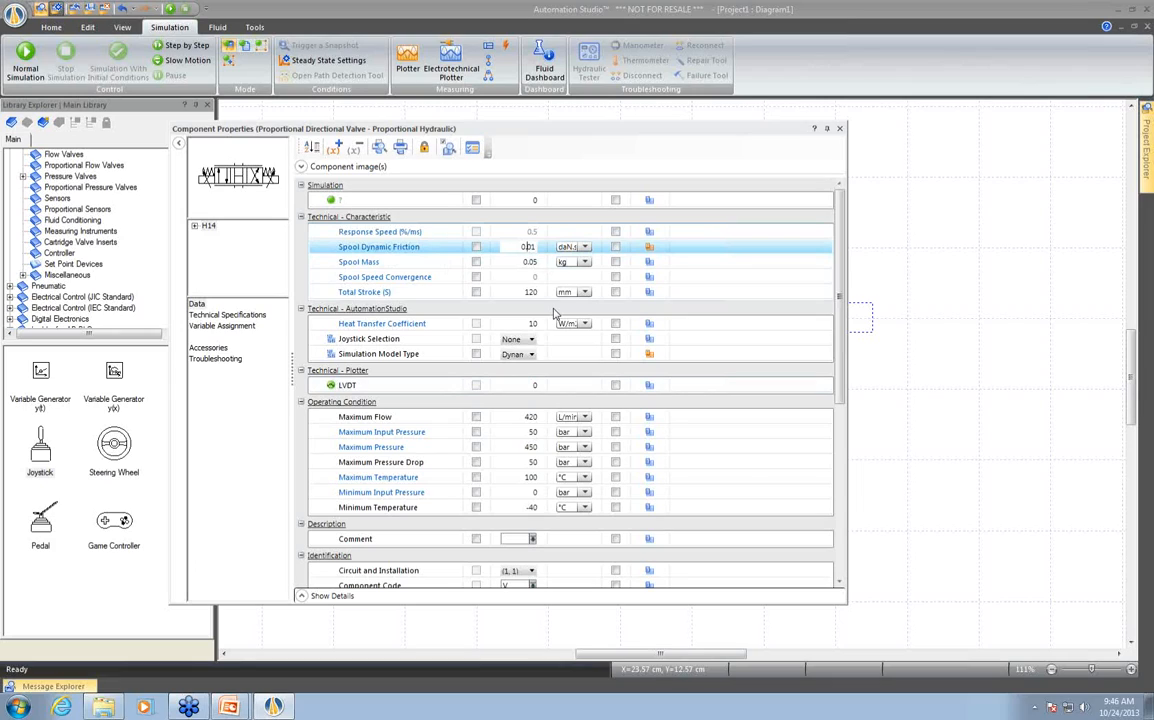
pyautogui.click(510, 262)
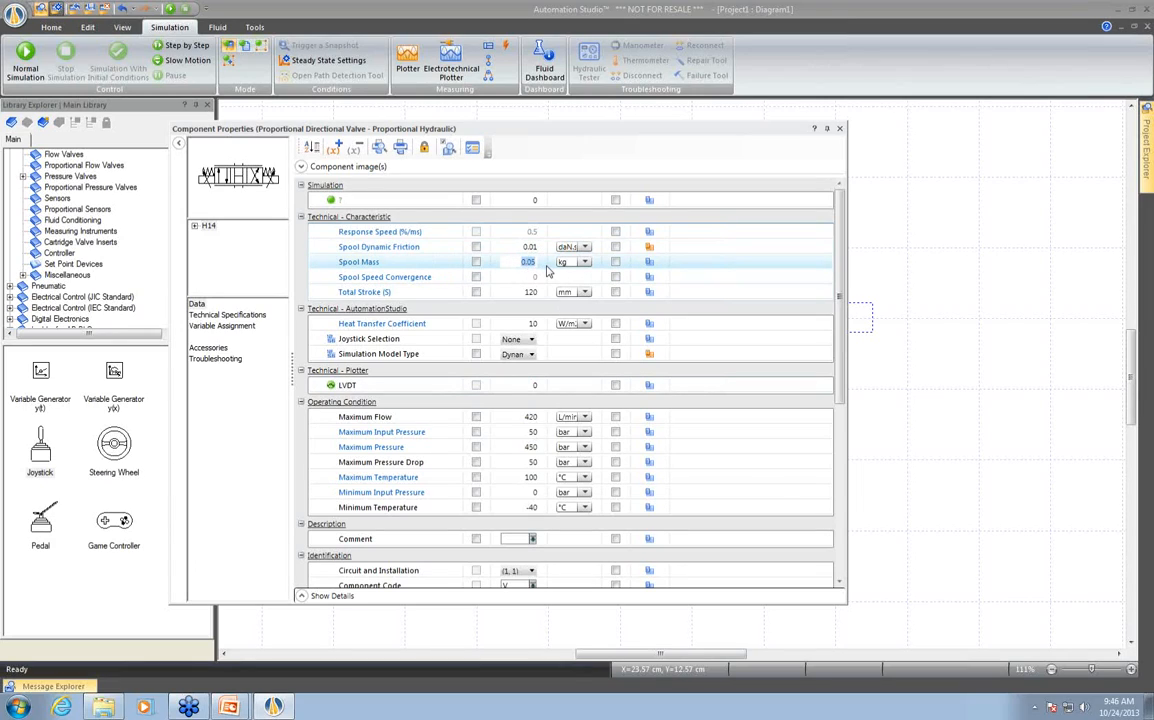
pyautogui.click(758, 293)
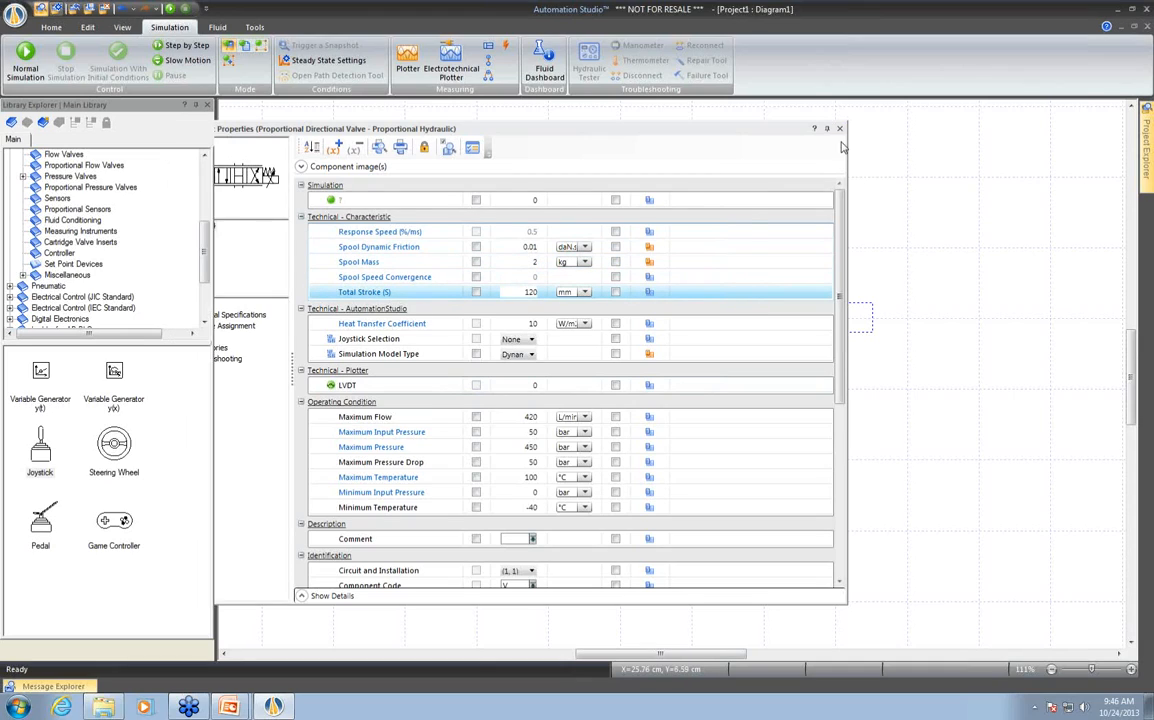
pyautogui.click(840, 129)
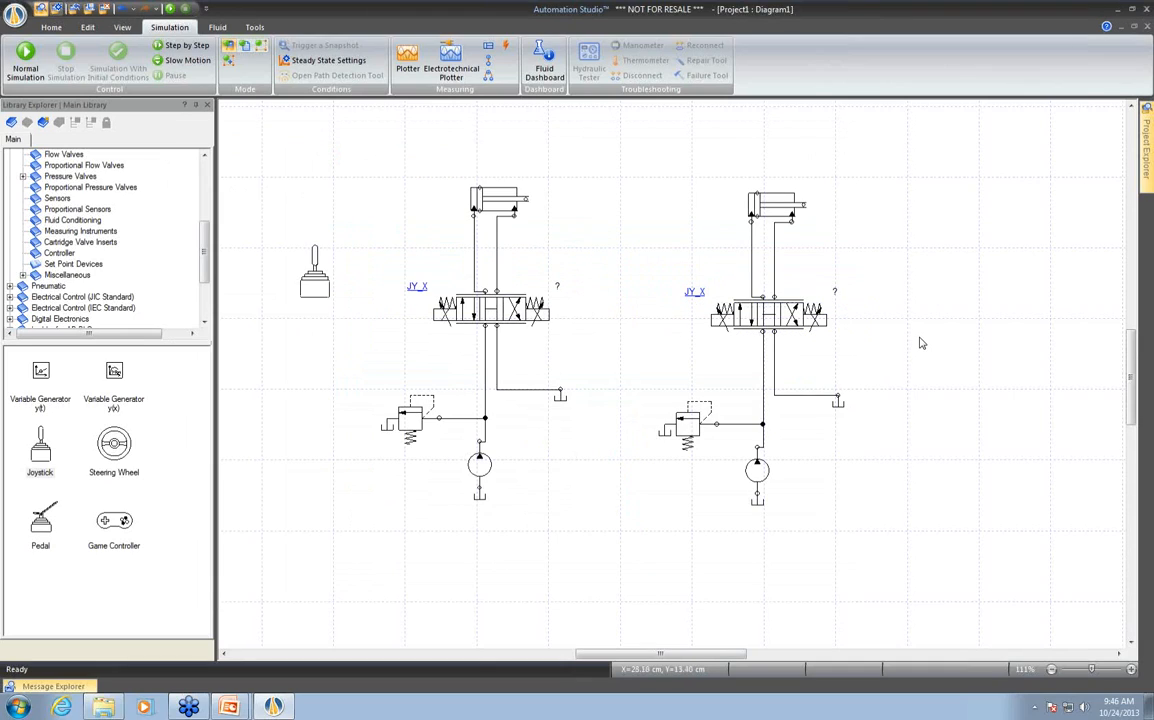
# Plot the LVDT signal of both proportional valves in the plotter and move its window clear of the joystick and cylinders
pyautogui.click(405, 67)
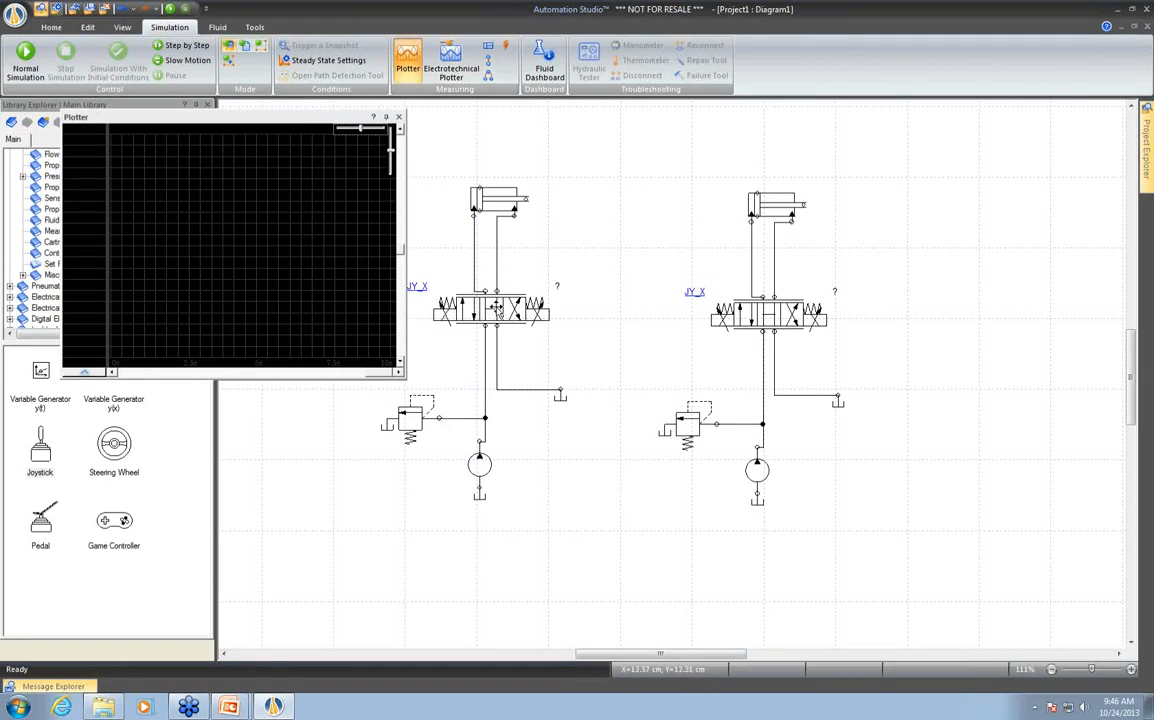
pyautogui.moveTo(497, 308); pyautogui.dragTo(284, 213)
pyautogui.click(148, 185)
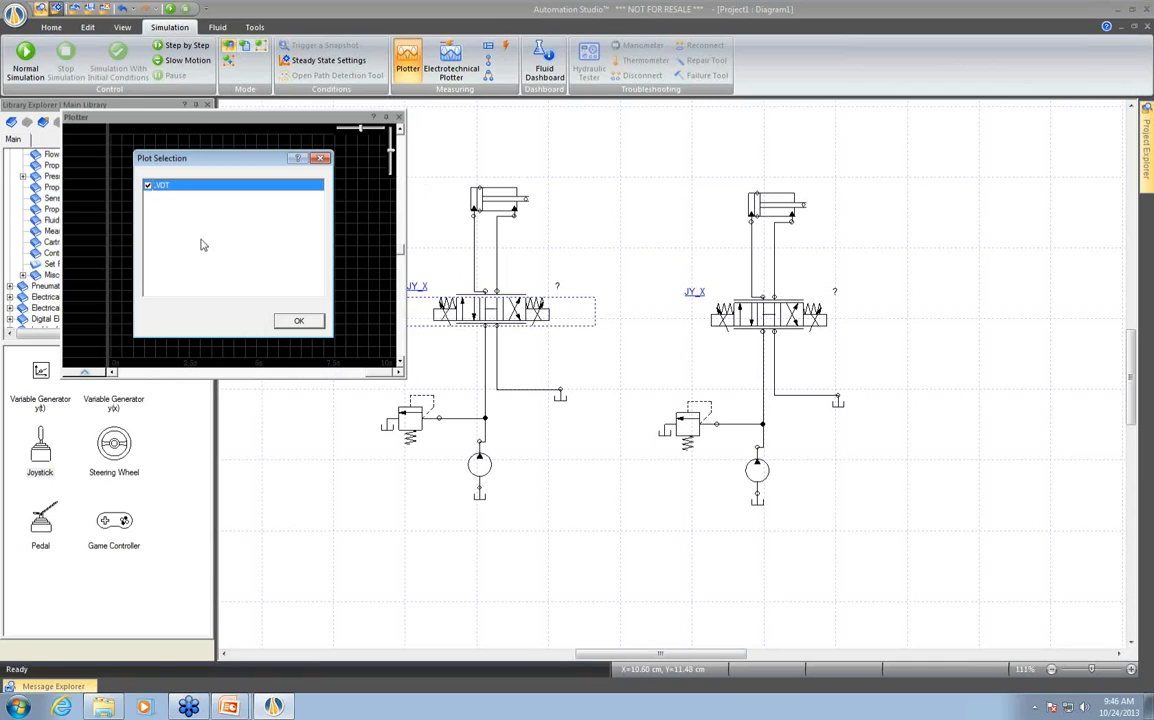
pyautogui.click(298, 321)
pyautogui.moveTo(740, 316); pyautogui.dragTo(183, 225)
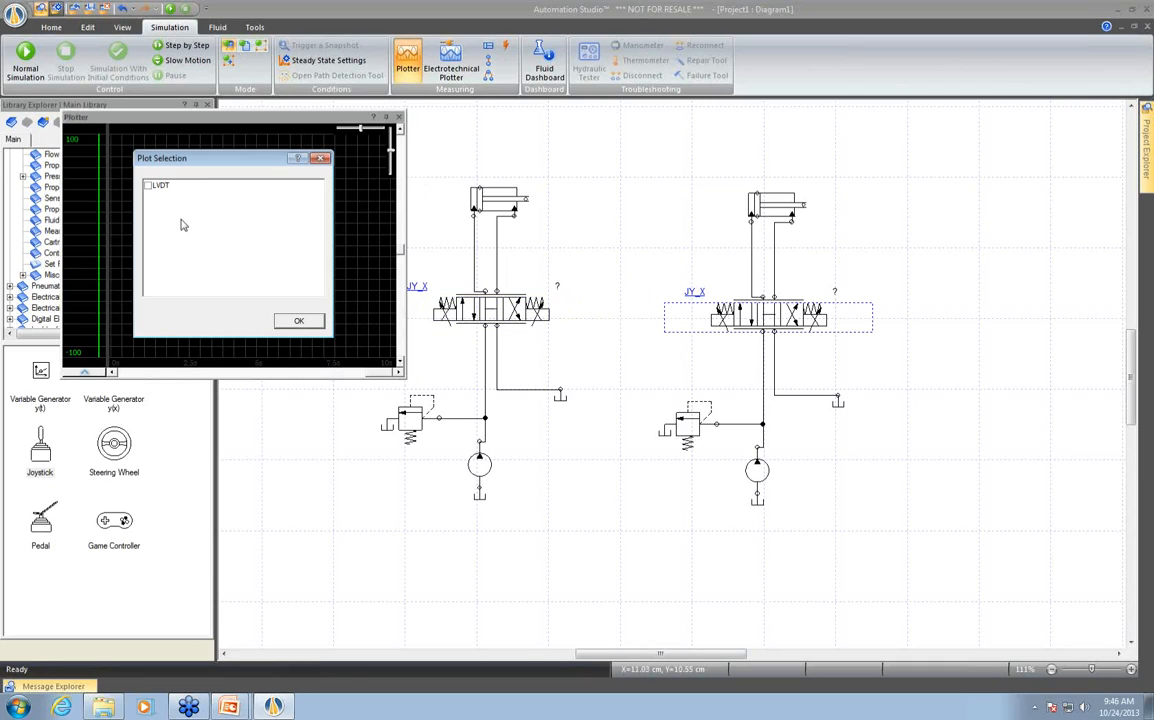
pyautogui.click(148, 185)
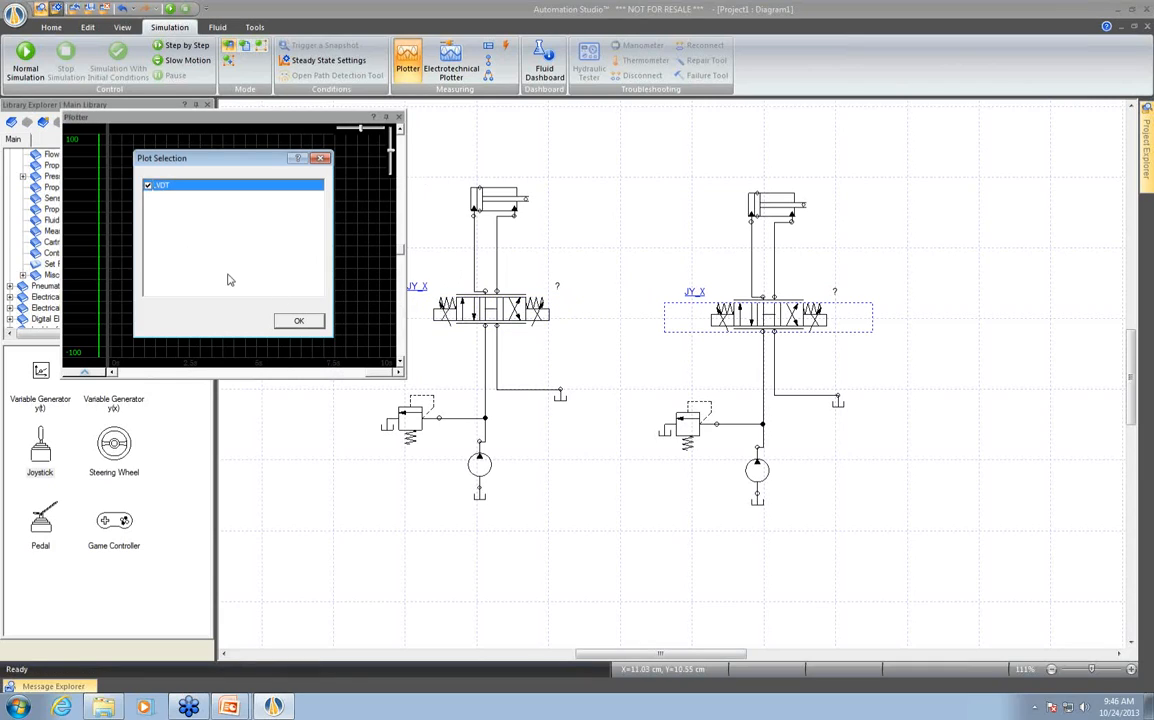
pyautogui.click(298, 321)
pyautogui.moveTo(271, 124); pyautogui.dragTo(256, 345)
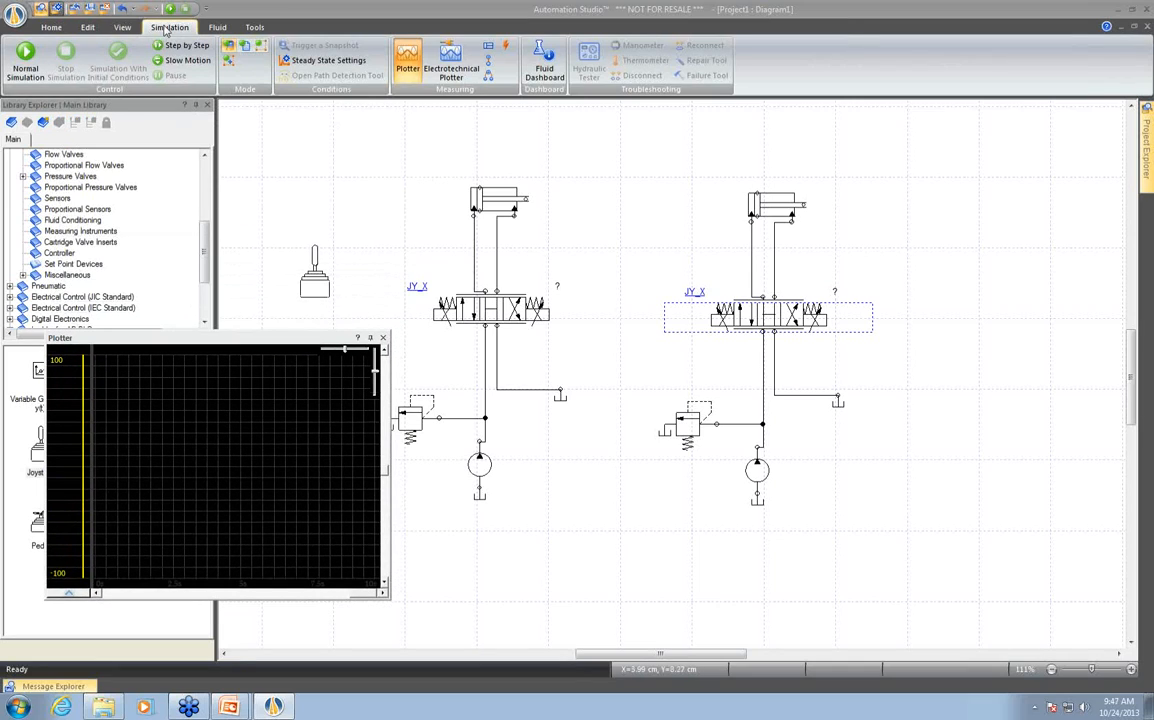
# Start the normal simulation, open the joystick control and deflect the joystick along positive X to about 5.6
pyautogui.click(25, 55)
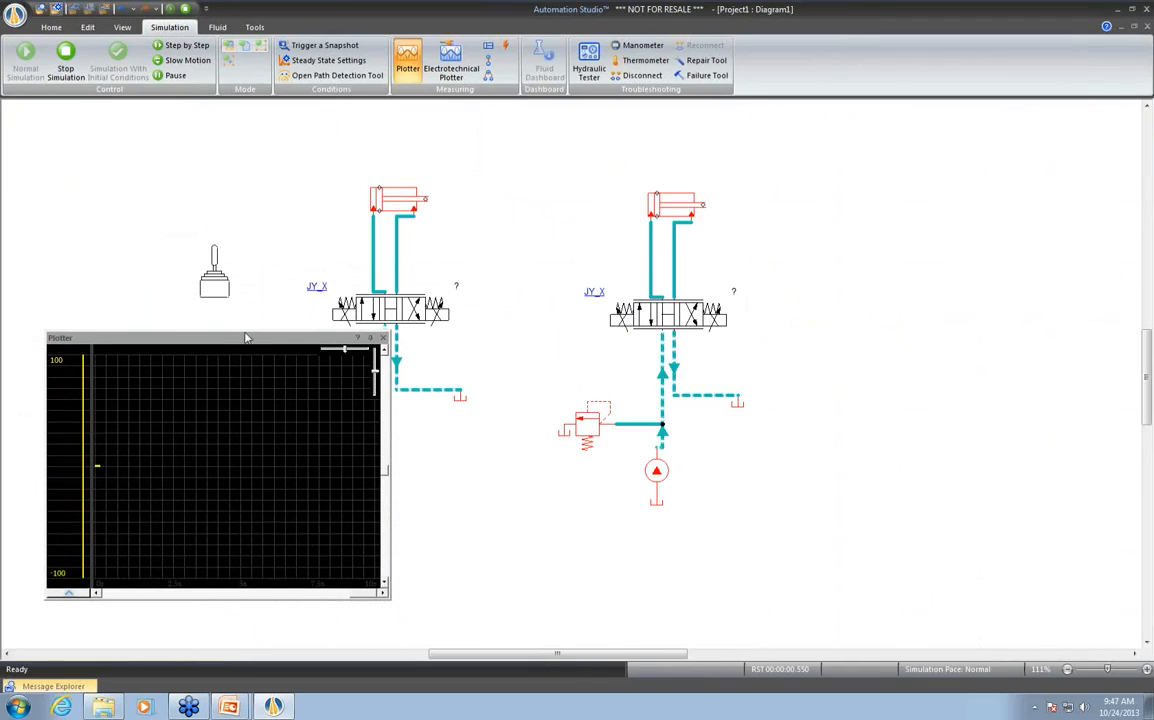
pyautogui.moveTo(243, 350)
pyautogui.mouseDown()
pyautogui.moveTo(214, 352)
pyautogui.moveTo(229, 358)
pyautogui.mouseUp()
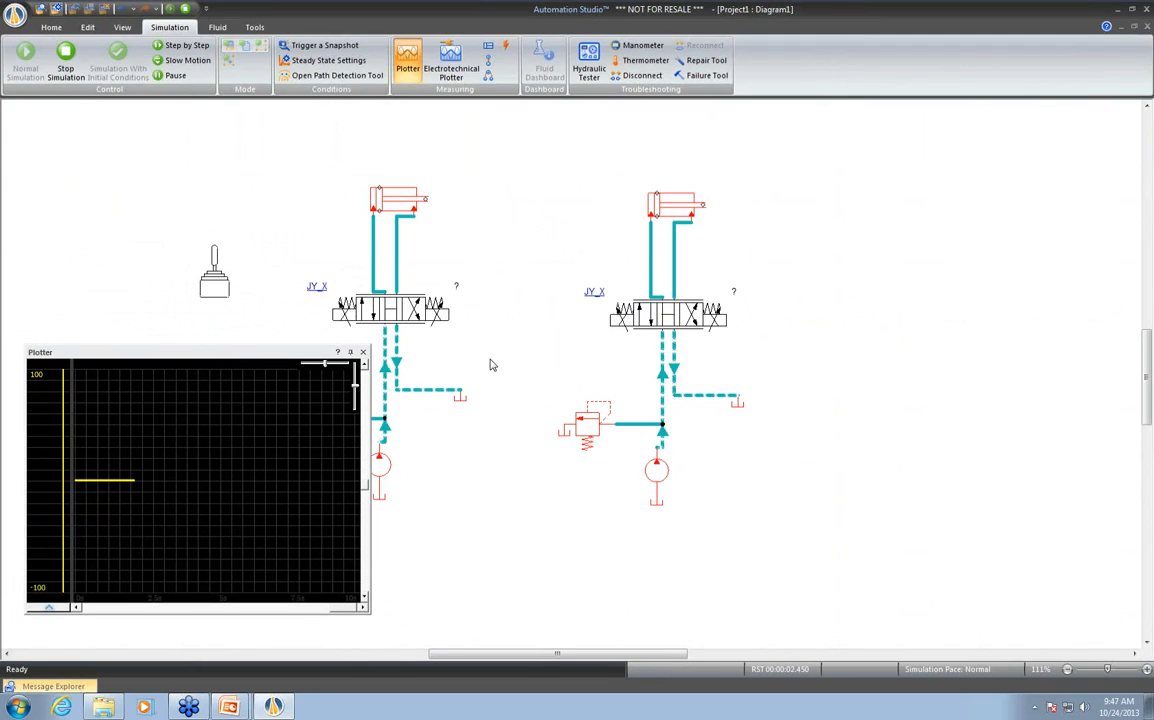
pyautogui.moveTo(152, 481)
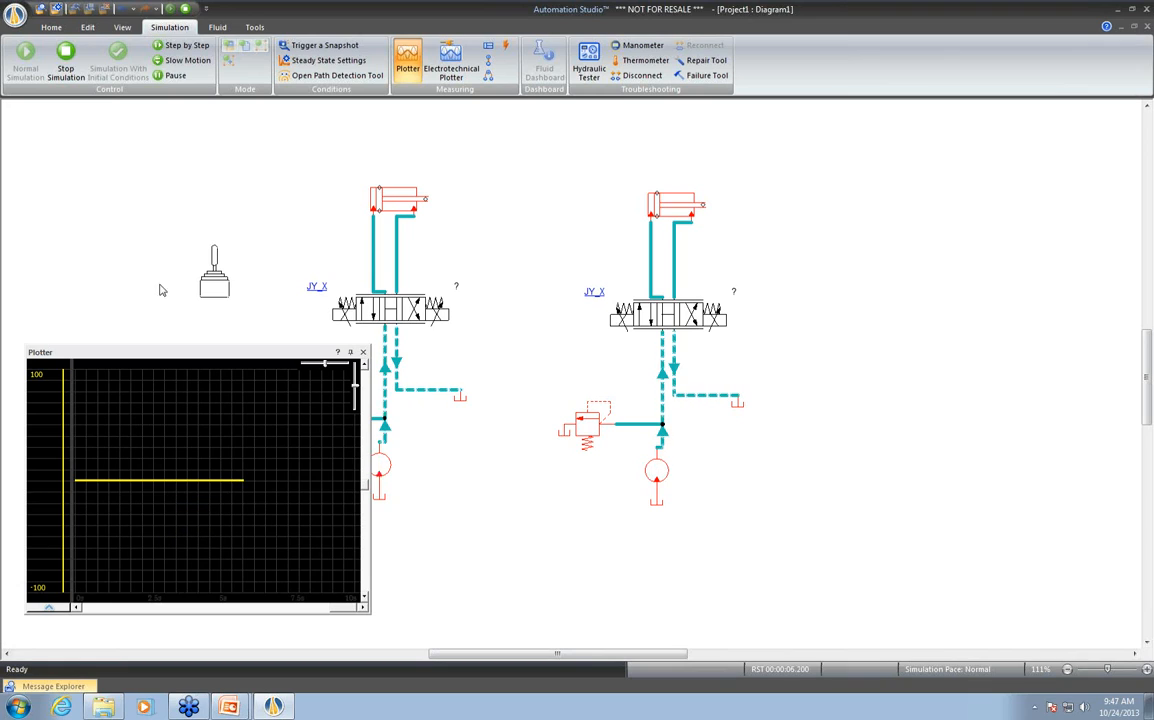
pyautogui.click(208, 291)
pyautogui.moveTo(225, 290); pyautogui.dragTo(114, 144)
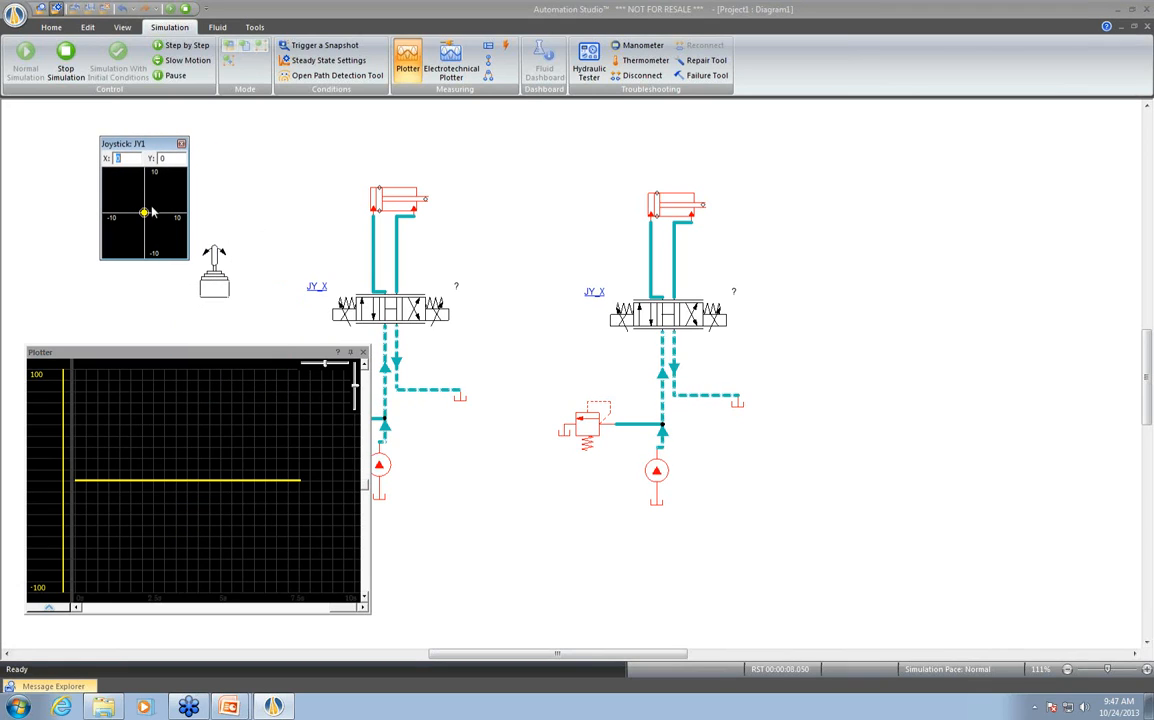
pyautogui.moveTo(145, 216); pyautogui.dragTo(173, 218)
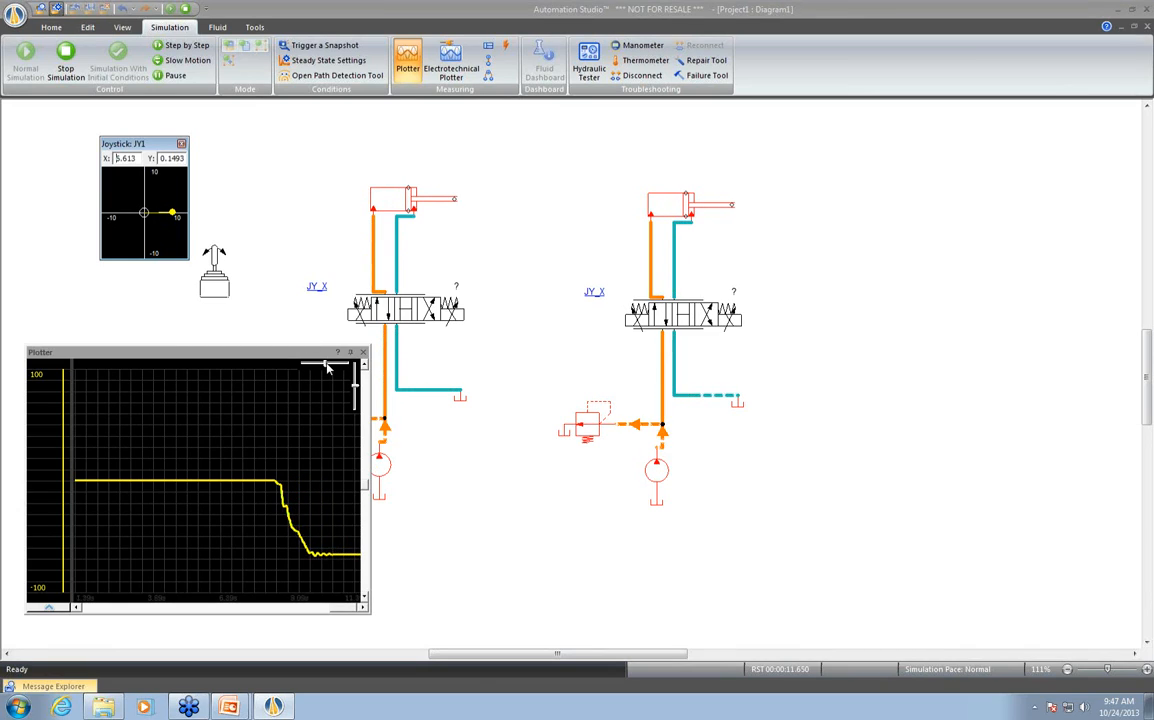
# Widen the plotter's vertical range to ±234 and deflect the joystick along X again to record both spool responses
pyautogui.moveTo(352, 385); pyautogui.dragTo(353, 389)
pyautogui.moveTo(174, 221); pyautogui.dragTo(144, 216)
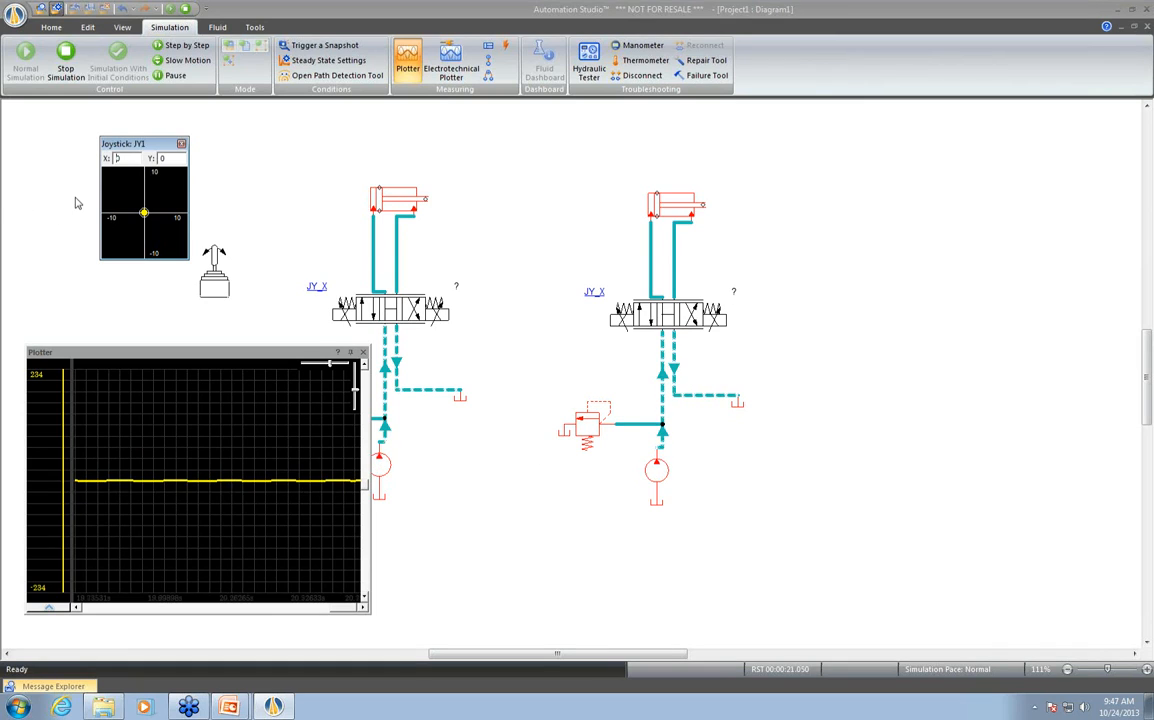
pyautogui.moveTo(144, 213); pyautogui.dragTo(175, 213)
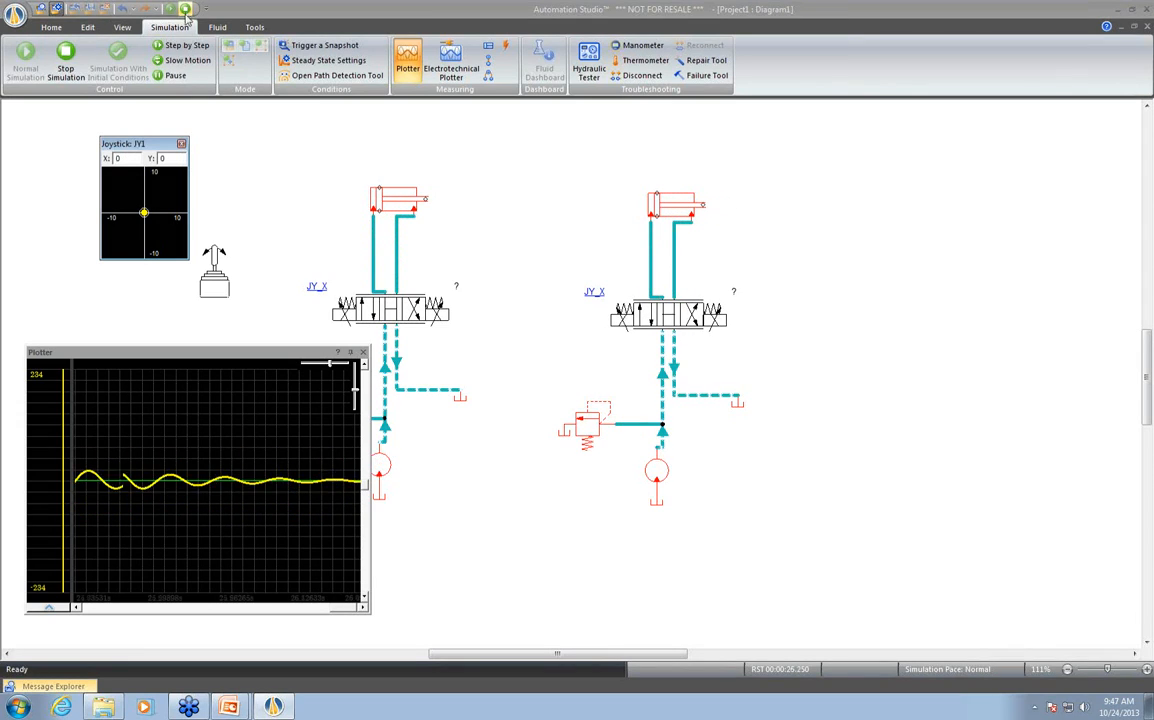
# Pause the simulation and compare the LVDT curves of valves V3 and V1 around the oscillation, using the plotter's curve list
pyautogui.click(173, 77)
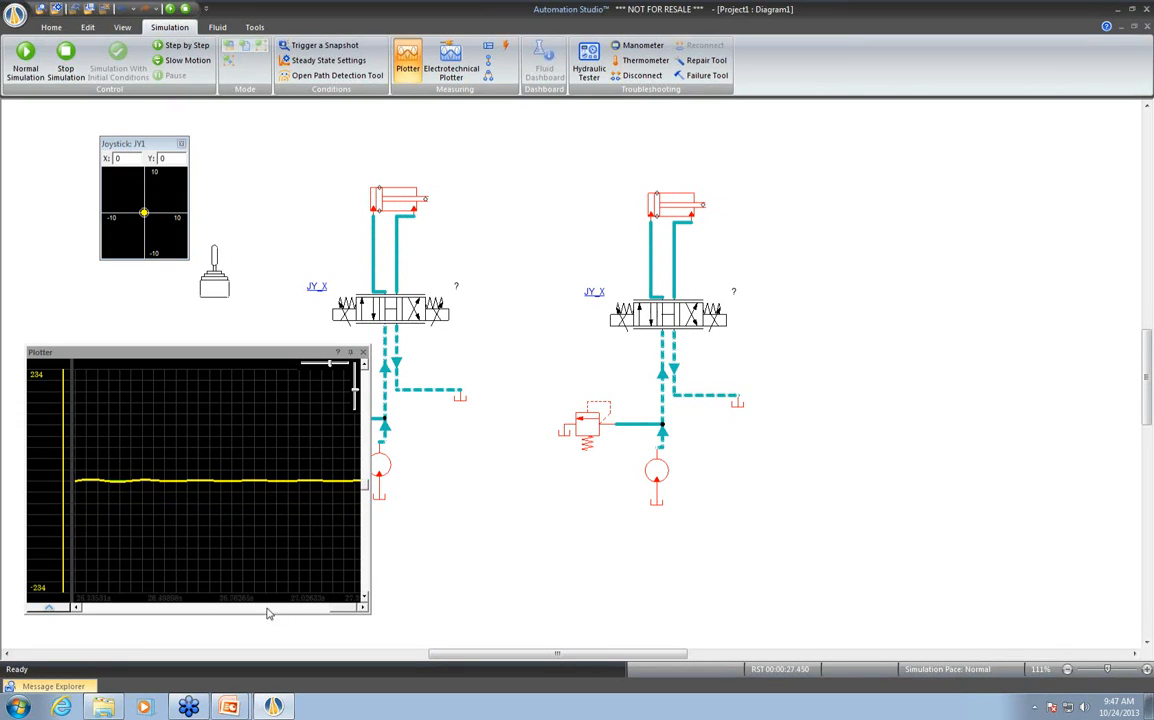
pyautogui.moveTo(268, 613)
pyautogui.mouseDown()
pyautogui.moveTo(352, 611)
pyautogui.moveTo(278, 613)
pyautogui.mouseUp()
pyautogui.click(50, 607)
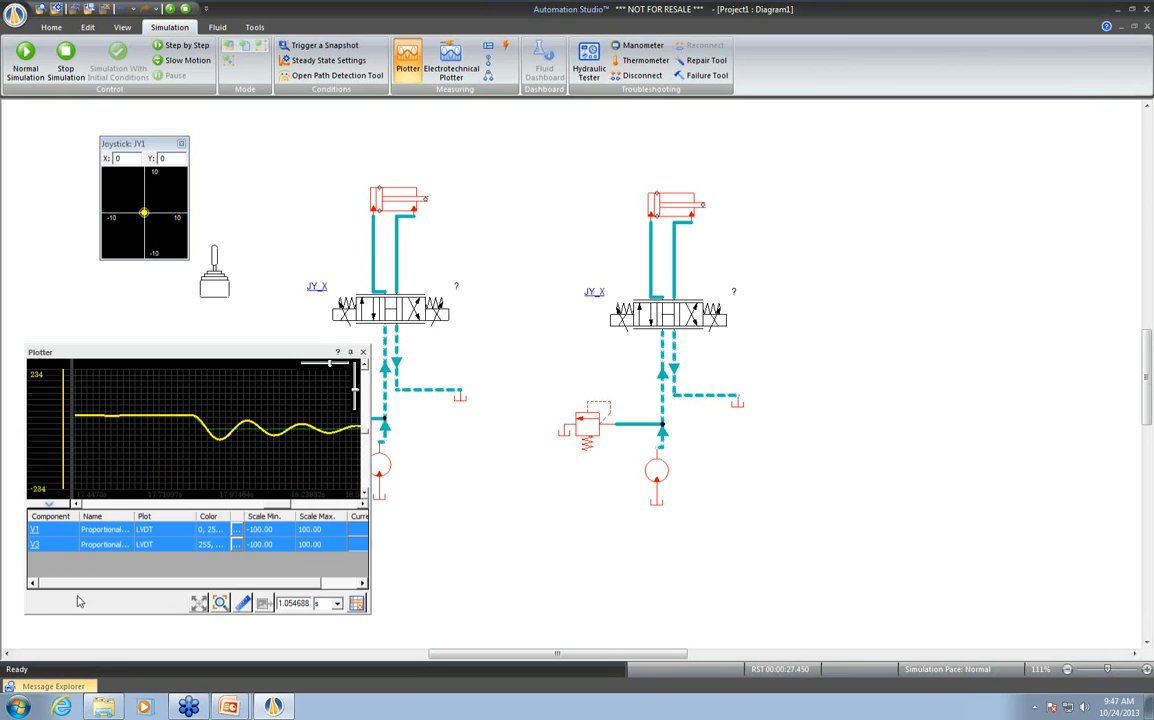
pyautogui.moveTo(199, 361); pyautogui.dragTo(204, 332)
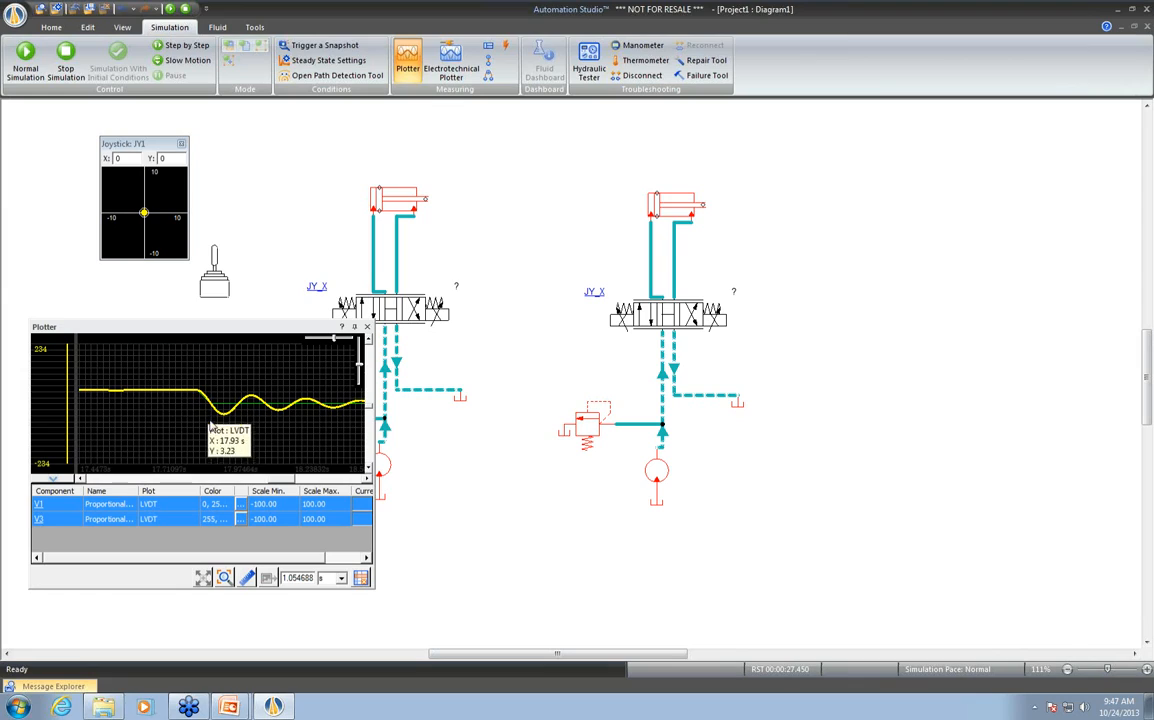
pyautogui.click(163, 520)
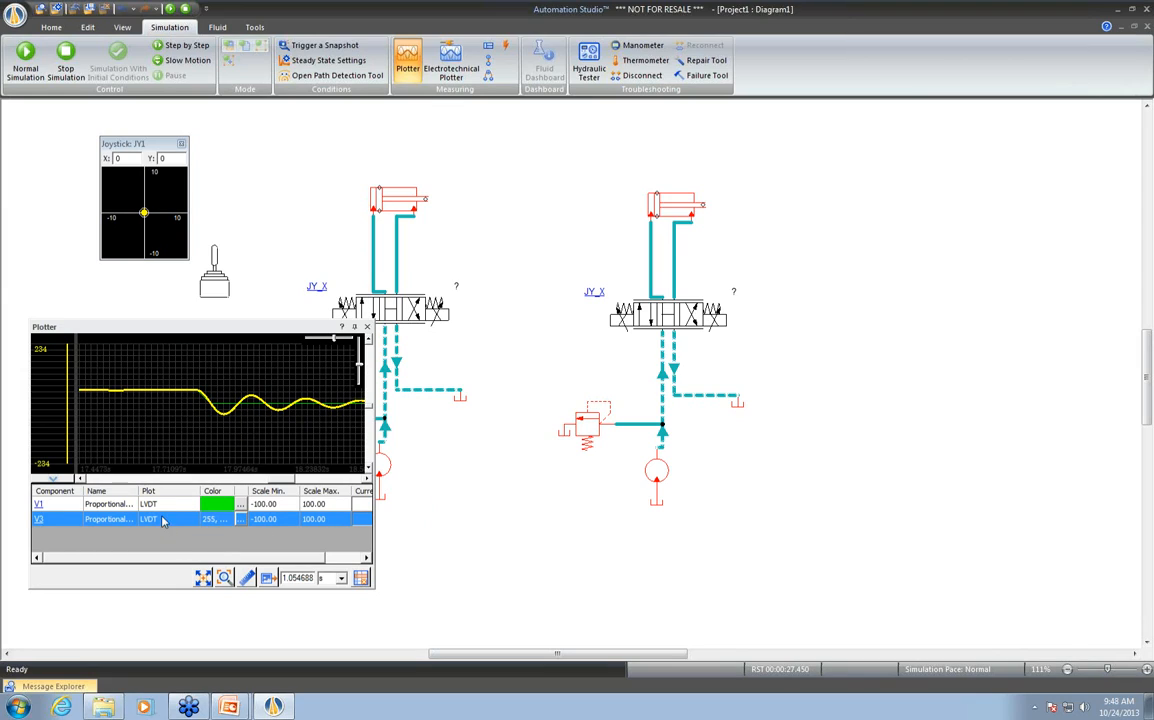
pyautogui.click(205, 505)
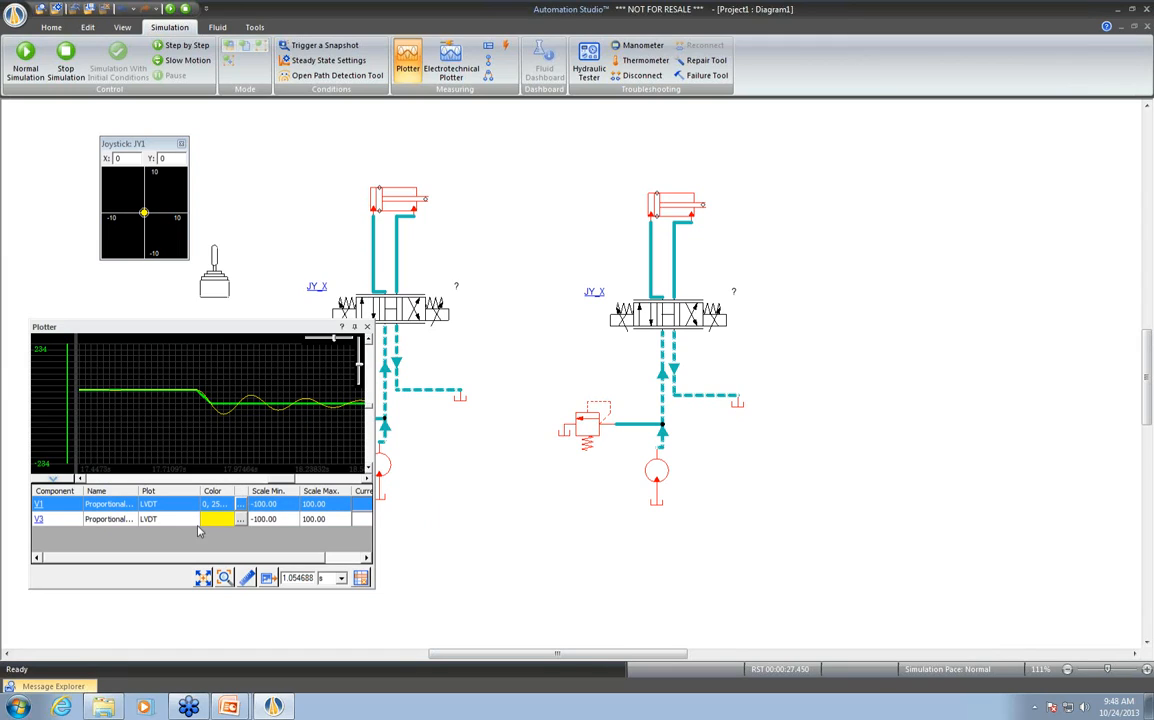
# Inspect the settling of the V1 LVDT curve against V3's in the plotter, highlight V3's curve, and stop the simulation
pyautogui.moveTo(199, 396)
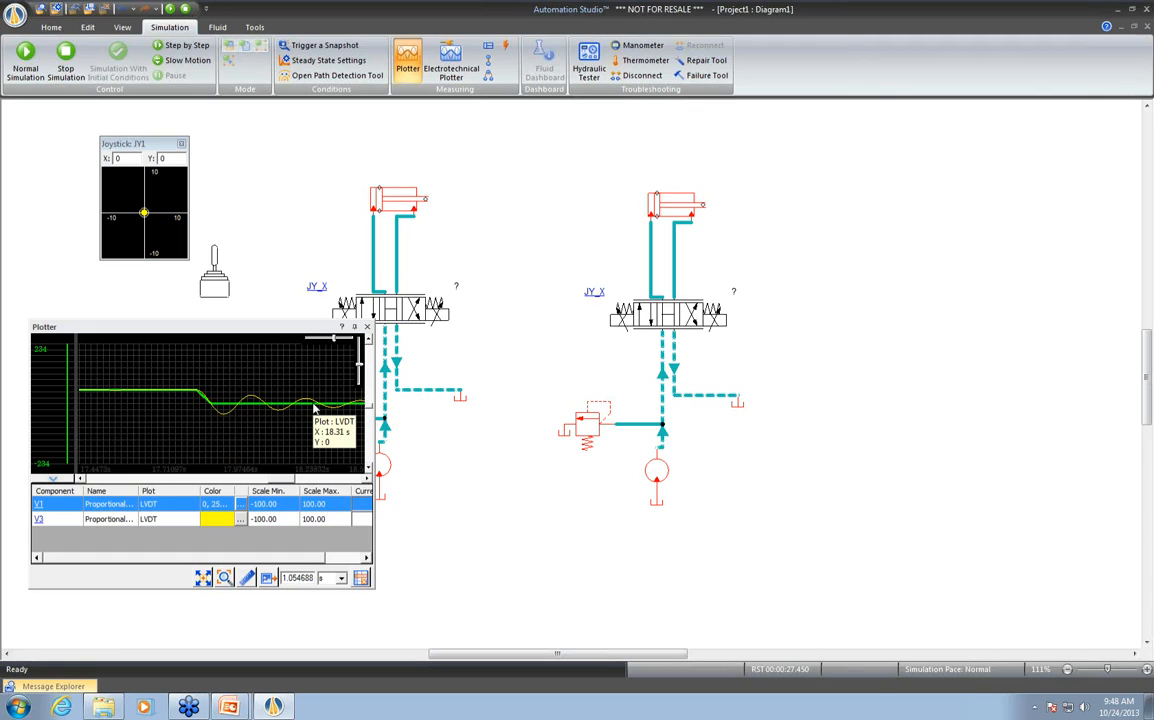
pyautogui.click(181, 522)
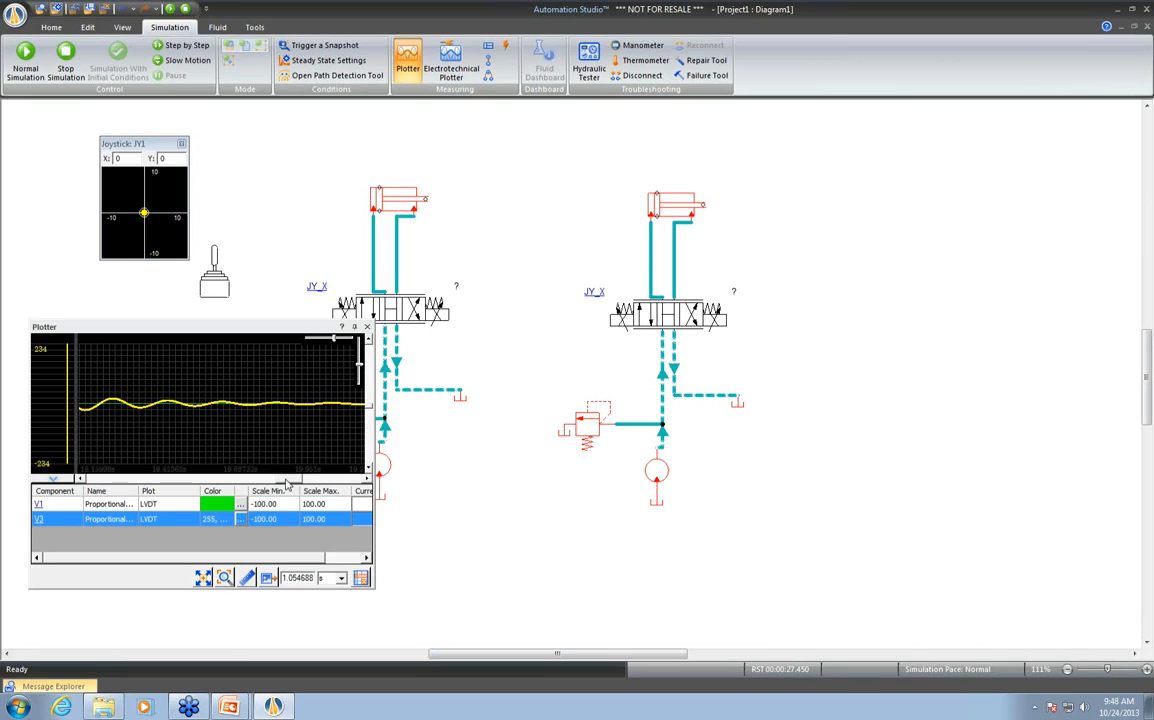
pyautogui.click(185, 9)
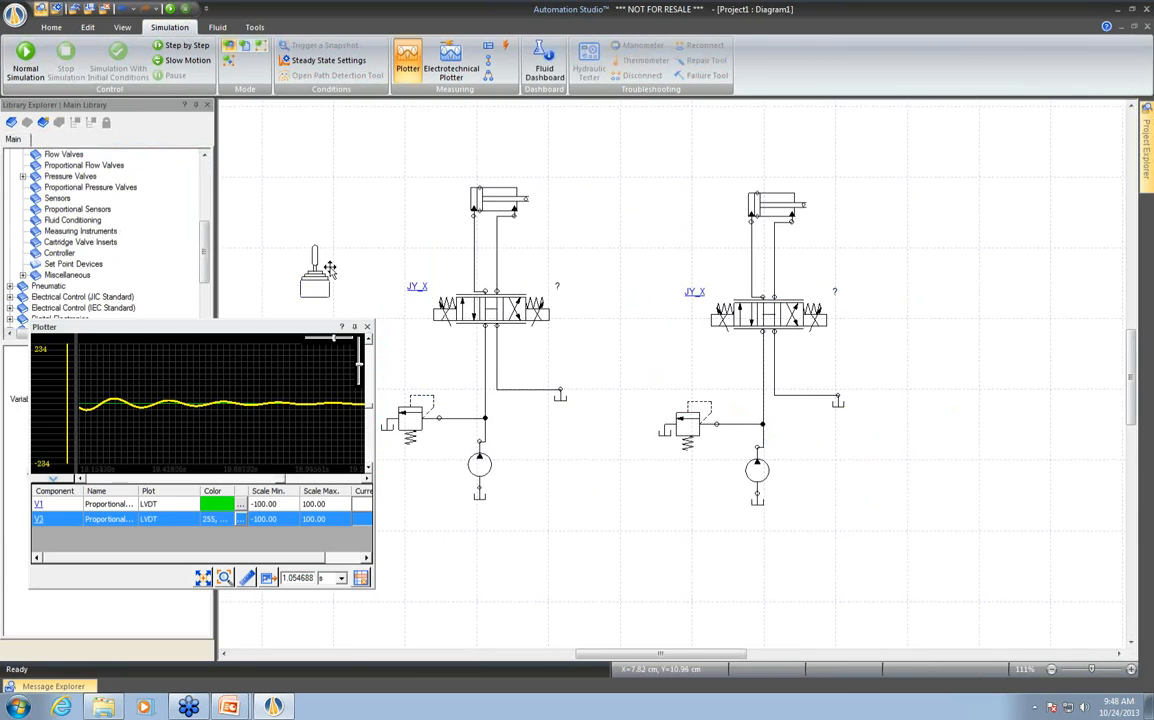
# Set the Spring Stiffness of springs Mc1 and Mc2 of the right circuit's proportional valve to 2000 N/m
pyautogui.doubleClick(773, 316)
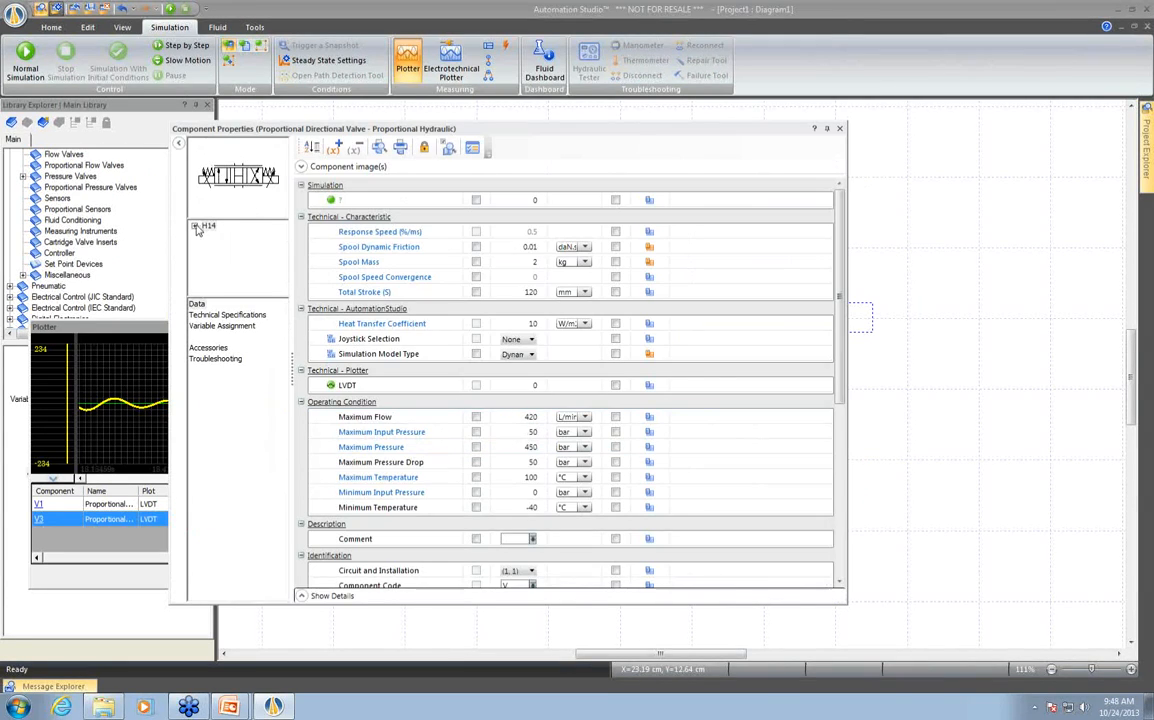
pyautogui.click(196, 227)
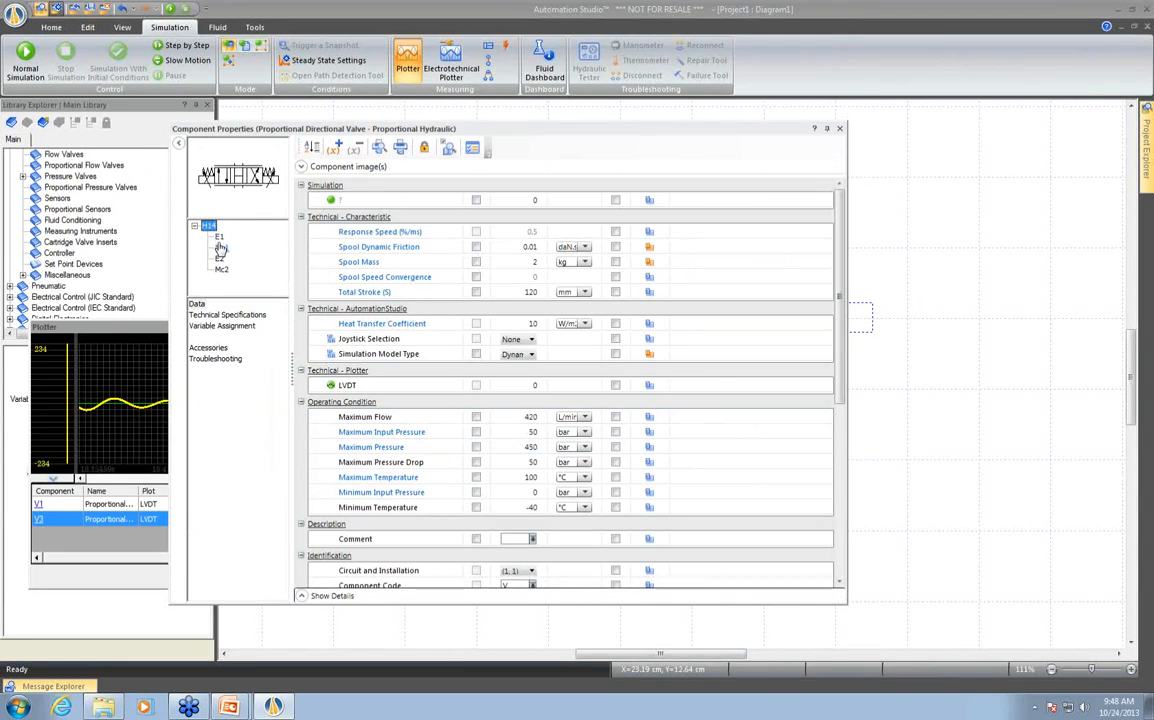
pyautogui.click(221, 248)
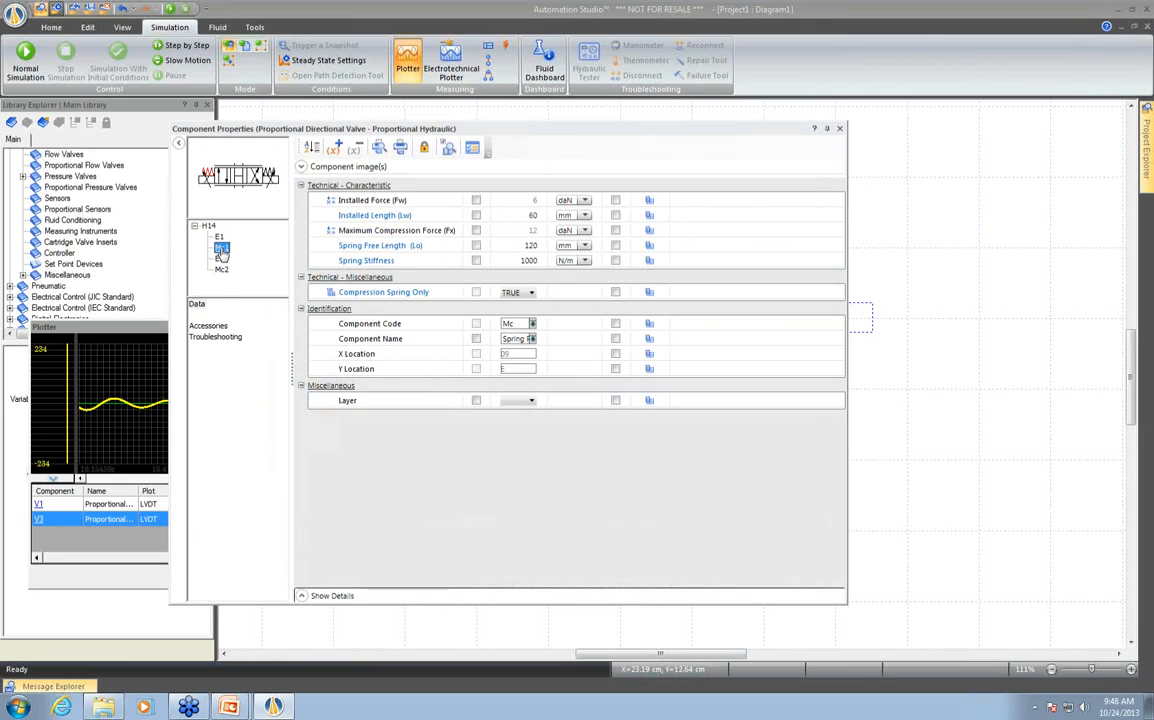
pyautogui.click(518, 261)
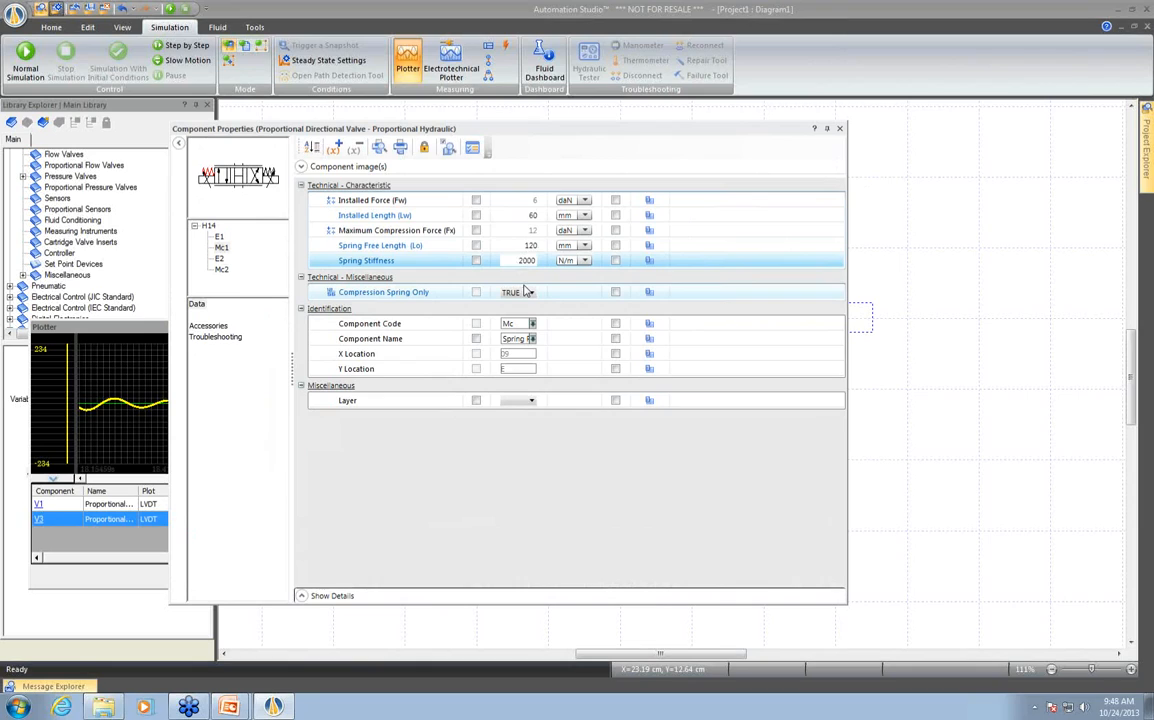
pyautogui.click(288, 186)
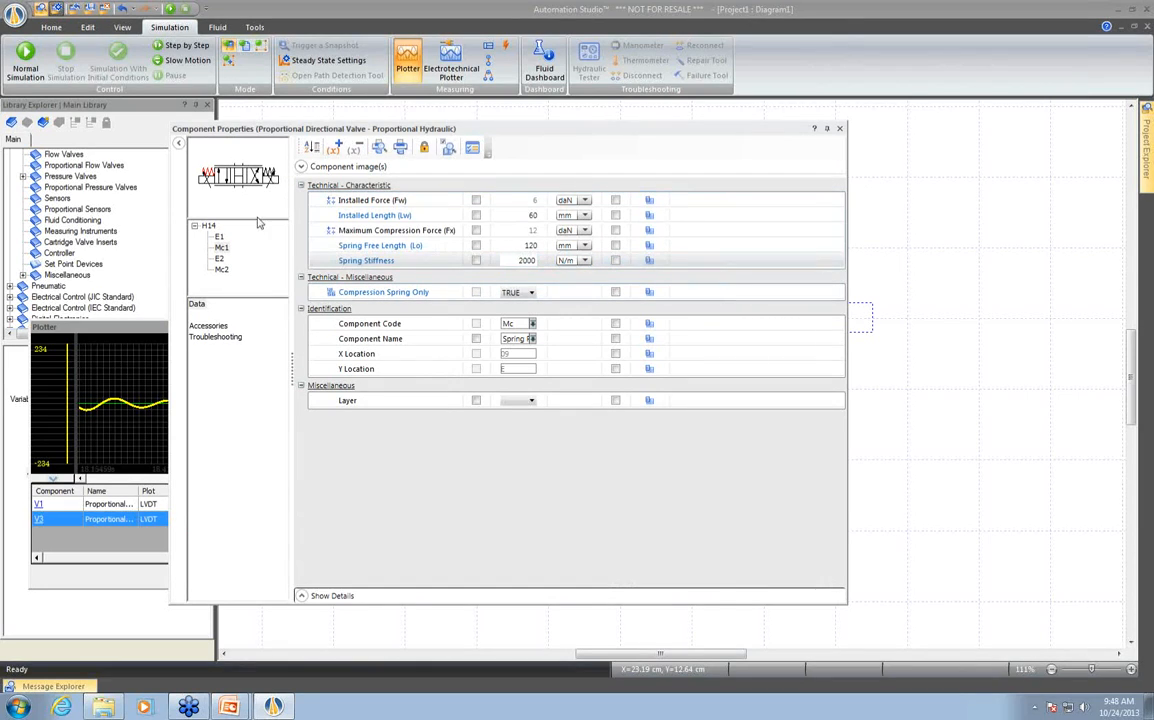
pyautogui.click(222, 269)
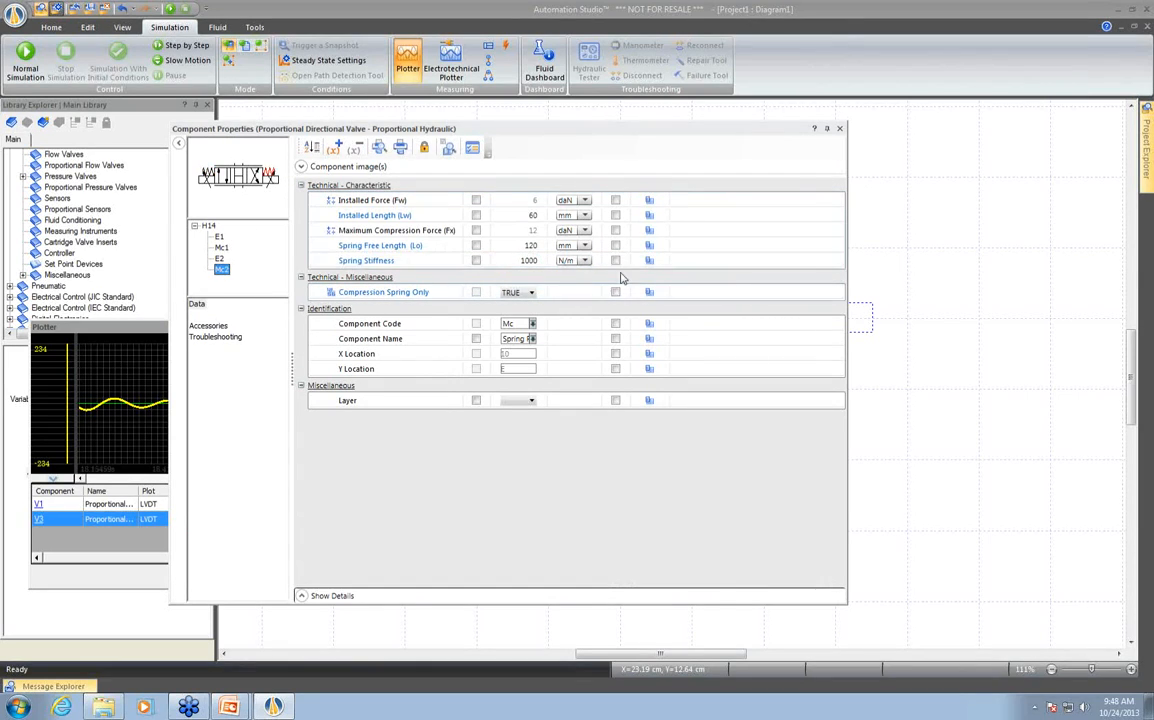
pyautogui.click(517, 263)
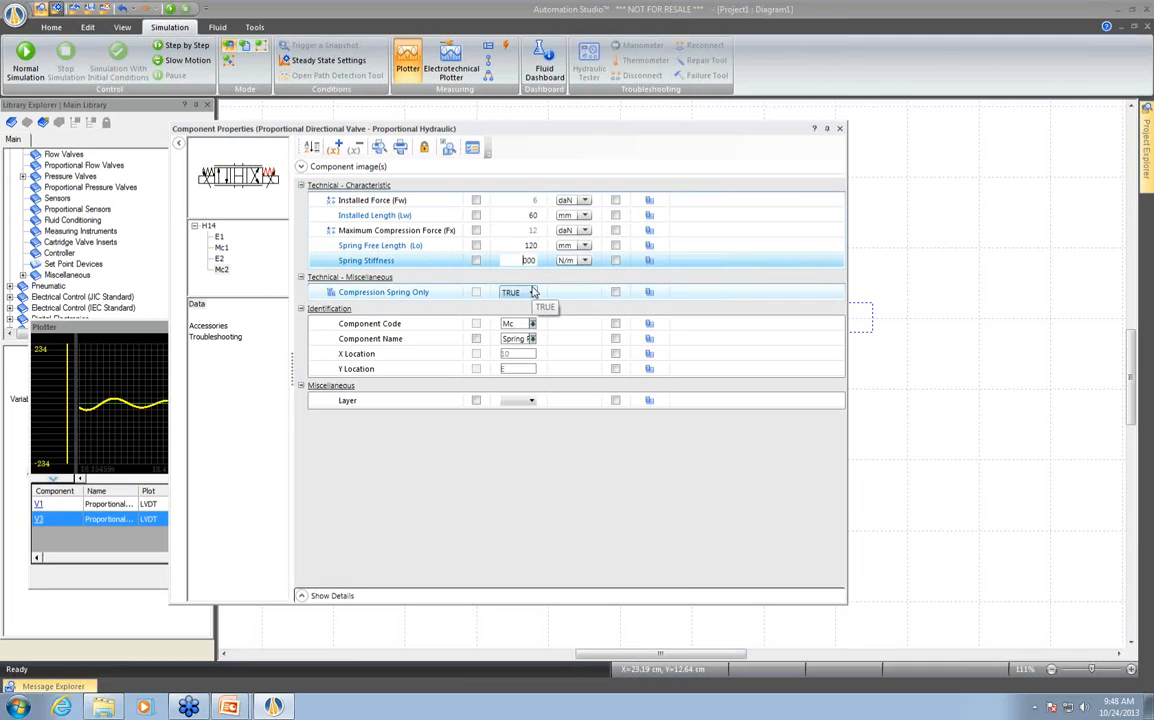
pyautogui.click(380, 245)
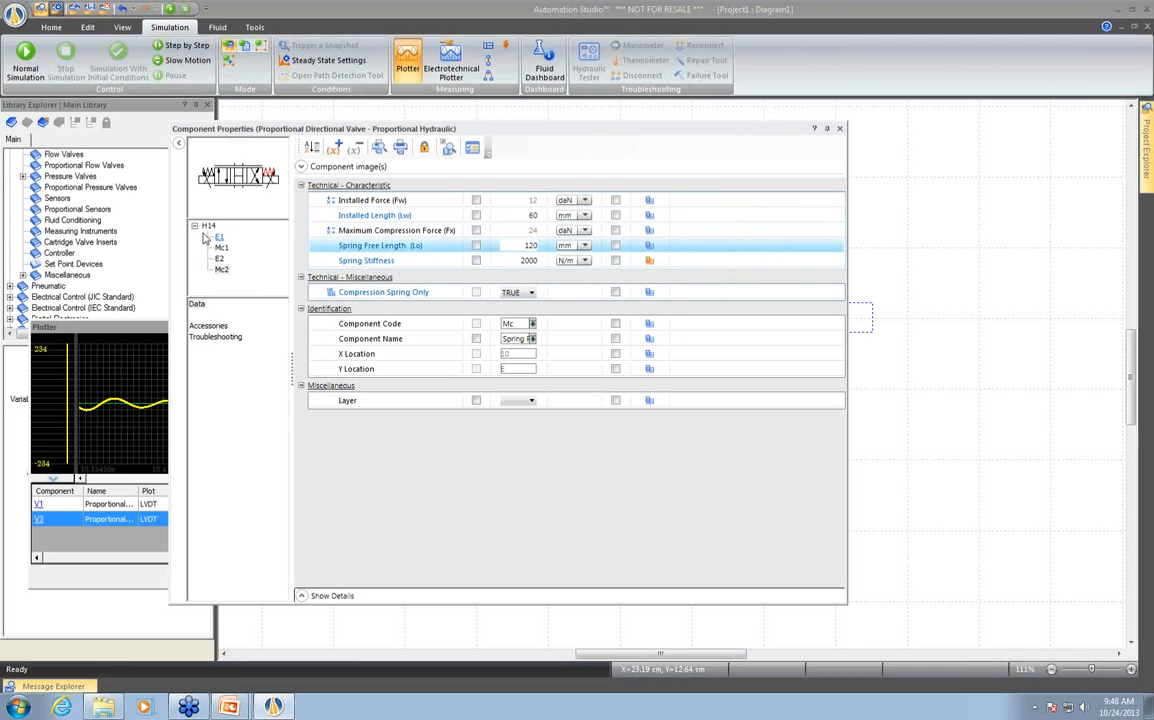
pyautogui.click(757, 114)
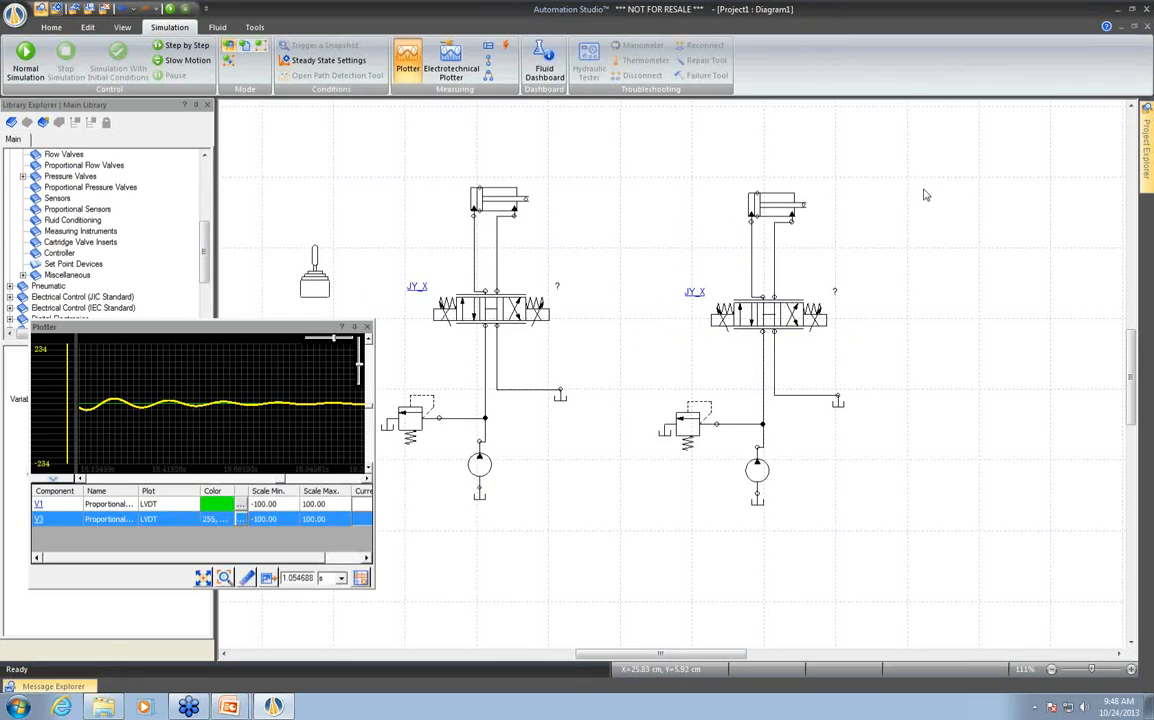
# Change the Spring Stiffness of springs Mc1 and Mc2 of the left circuit's proportional valve as well
pyautogui.doubleClick(492, 314)
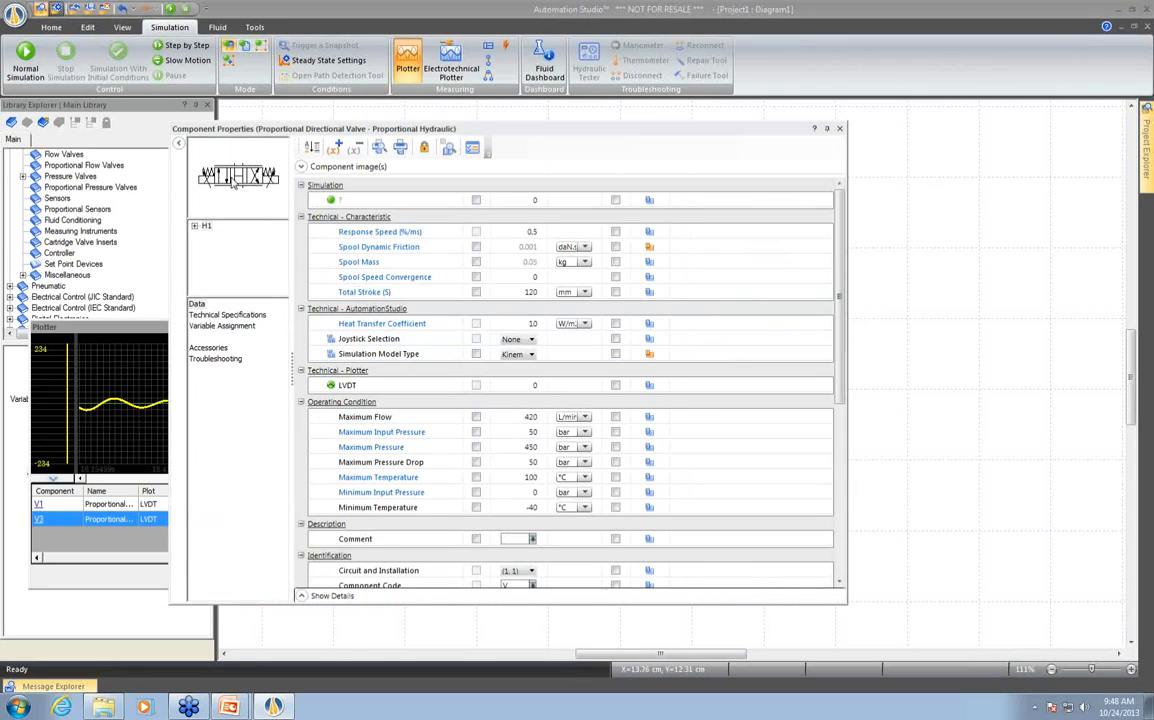
pyautogui.click(196, 226)
pyautogui.click(221, 247)
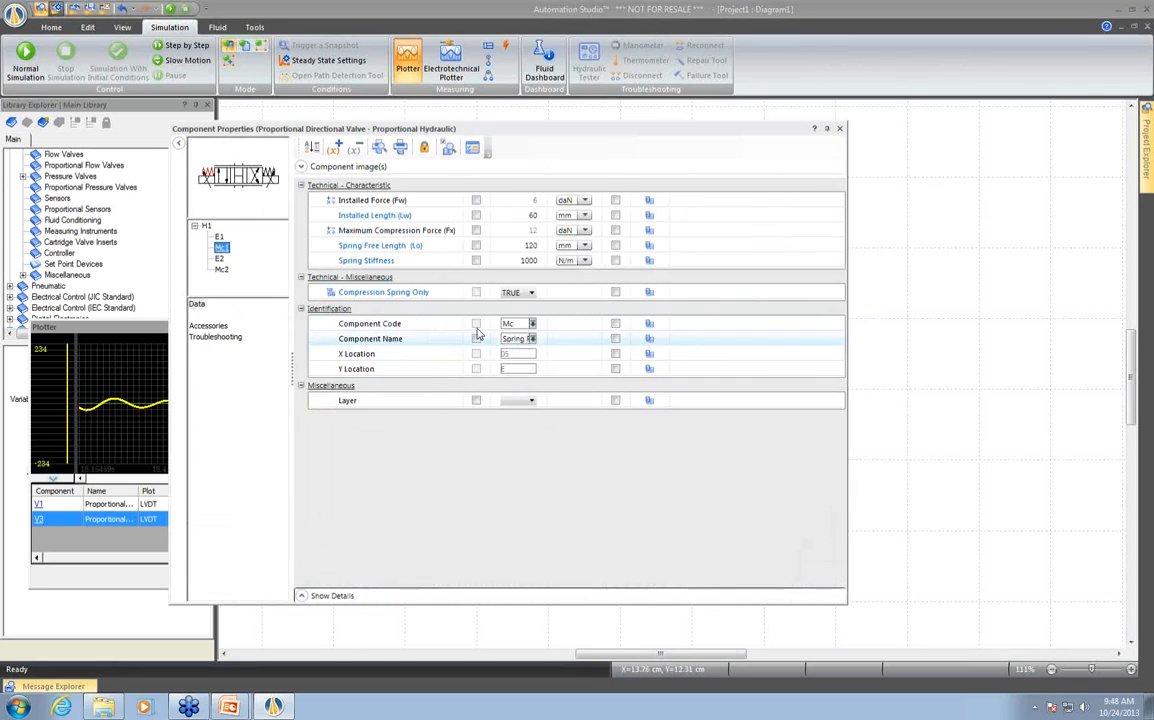
pyautogui.click(535, 261)
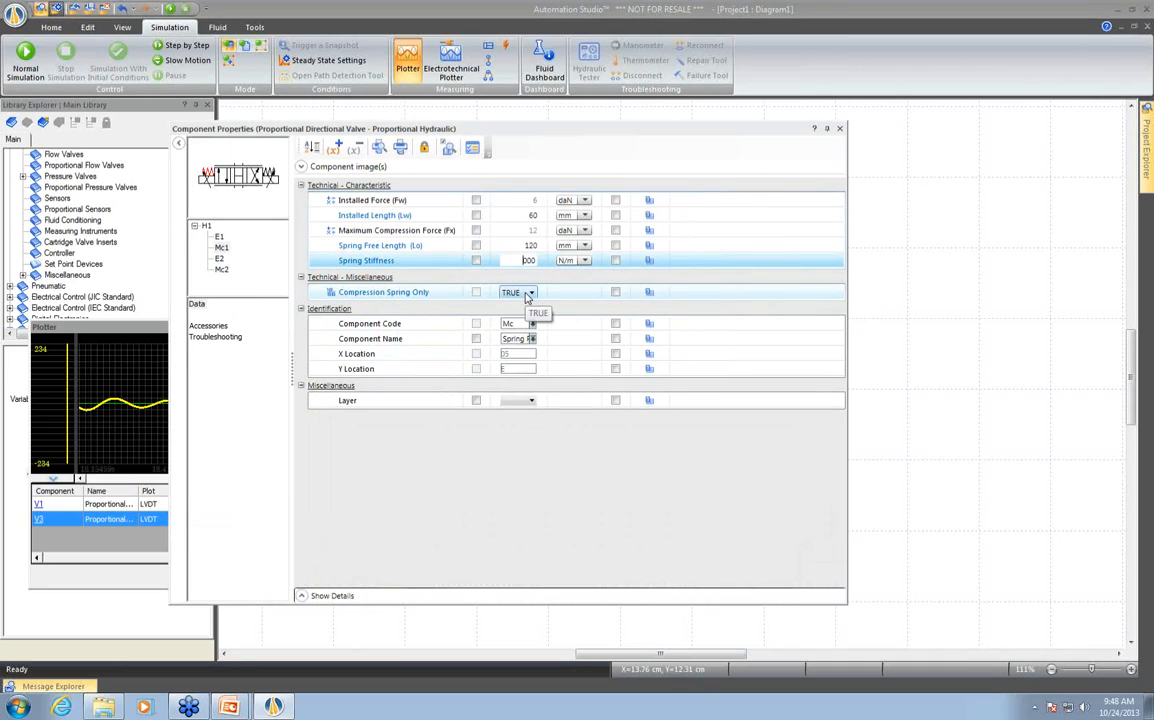
pyautogui.click(221, 269)
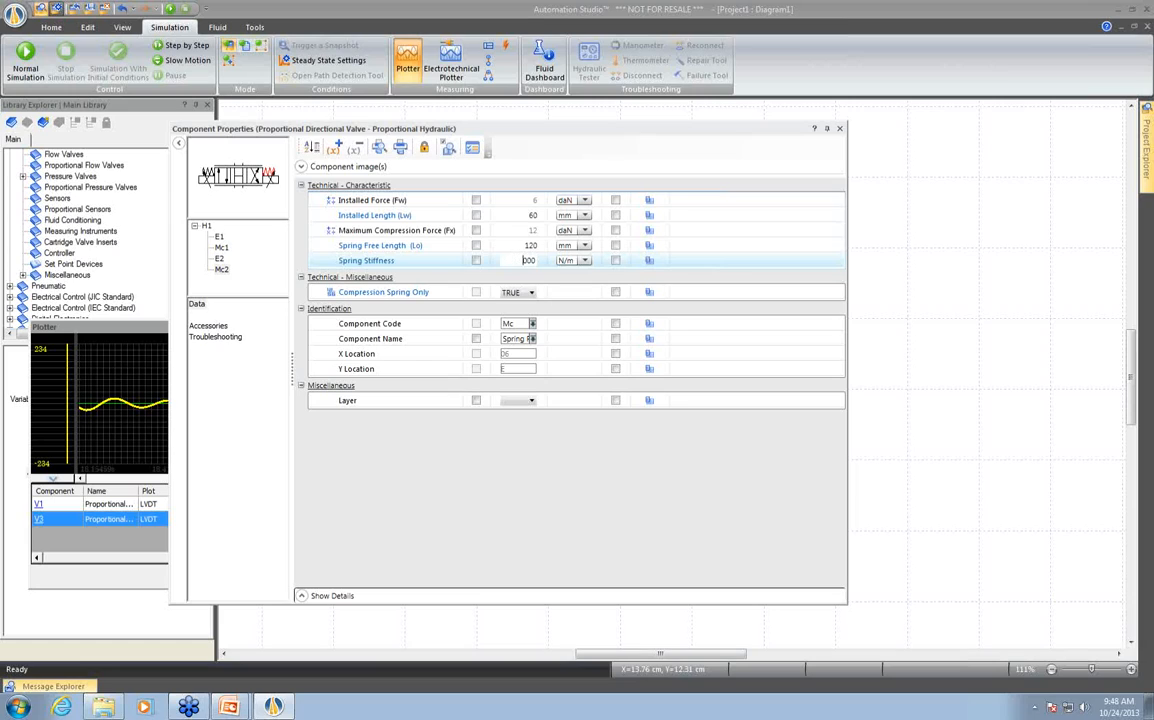
pyautogui.click(839, 128)
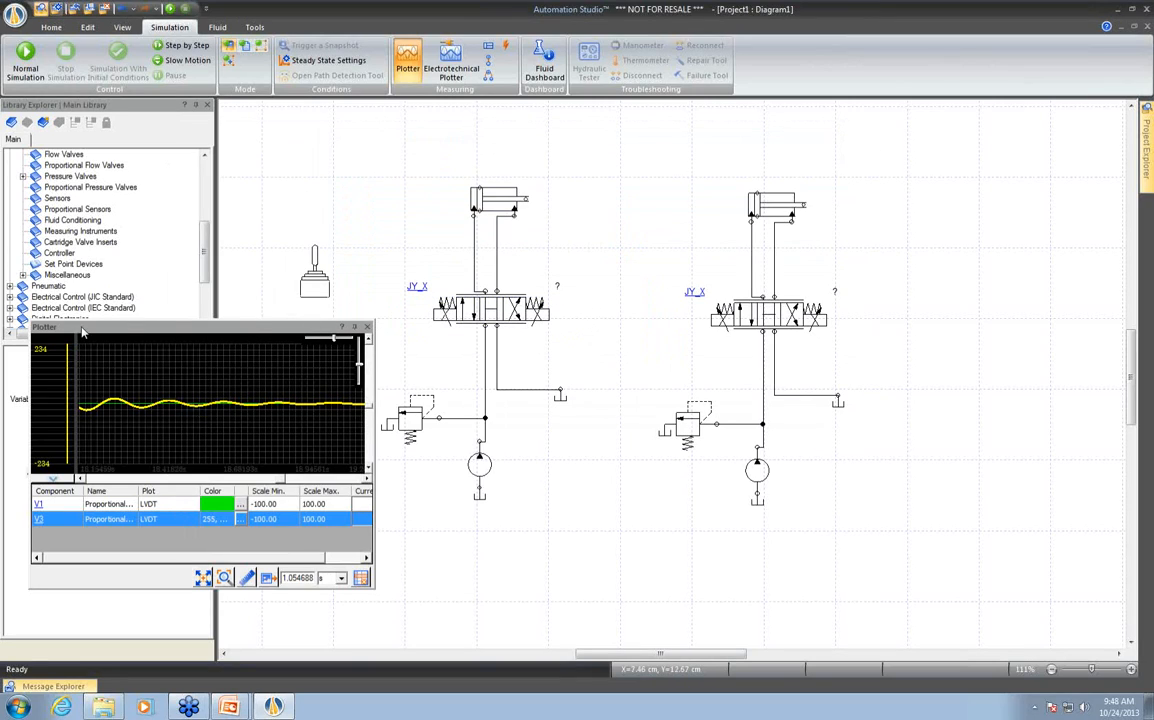
# Enlarge the plotter window, collapse its curve list and move it clear of the joystick and the left circuit
pyautogui.moveTo(32, 324); pyautogui.dragTo(5, 180)
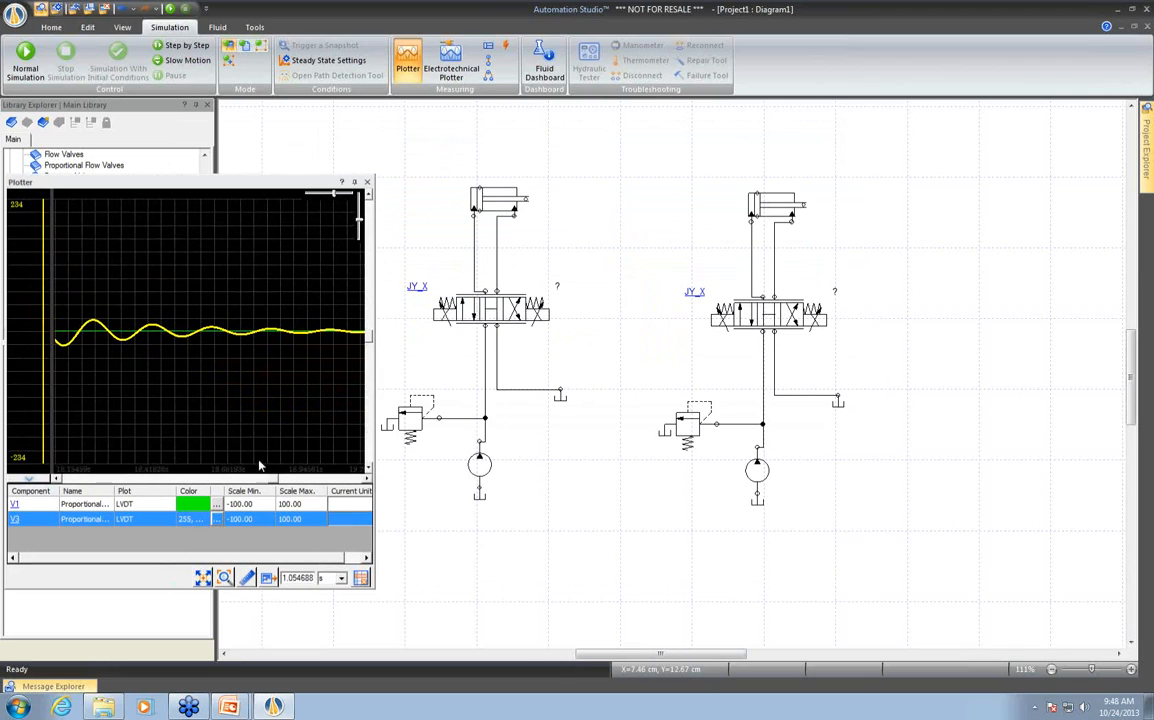
pyautogui.moveTo(375, 523); pyautogui.dragTo(416, 523)
pyautogui.moveTo(293, 182); pyautogui.dragTo(317, 222)
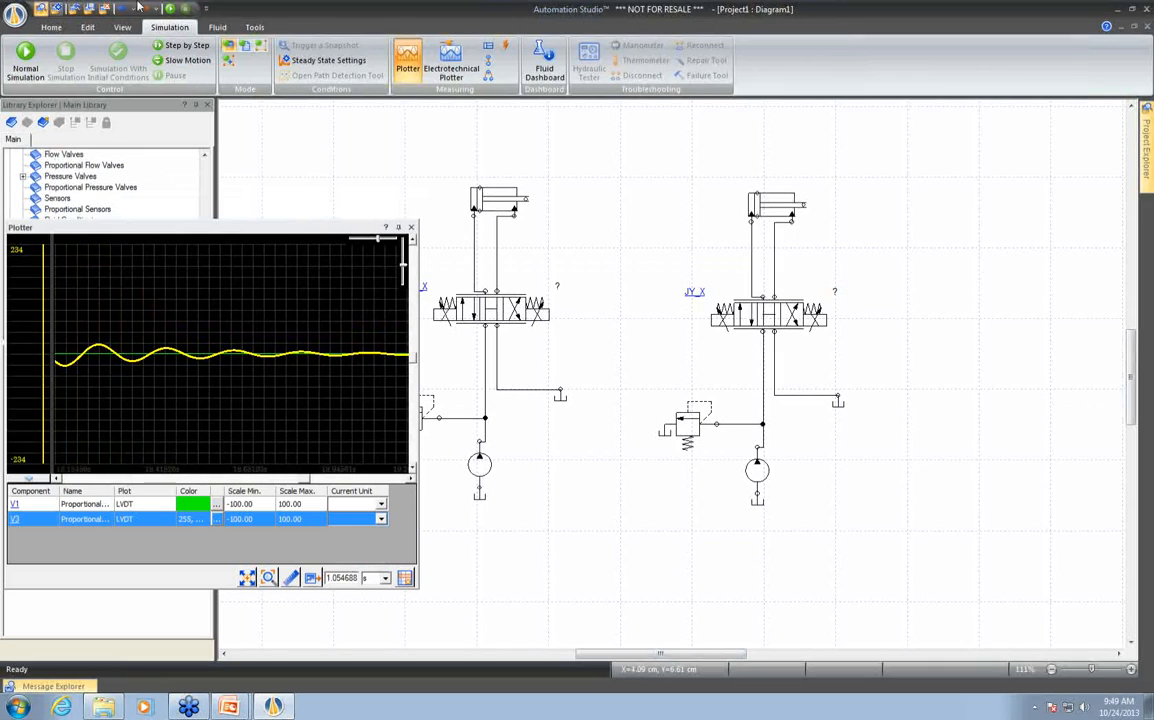
pyautogui.click(57, 484)
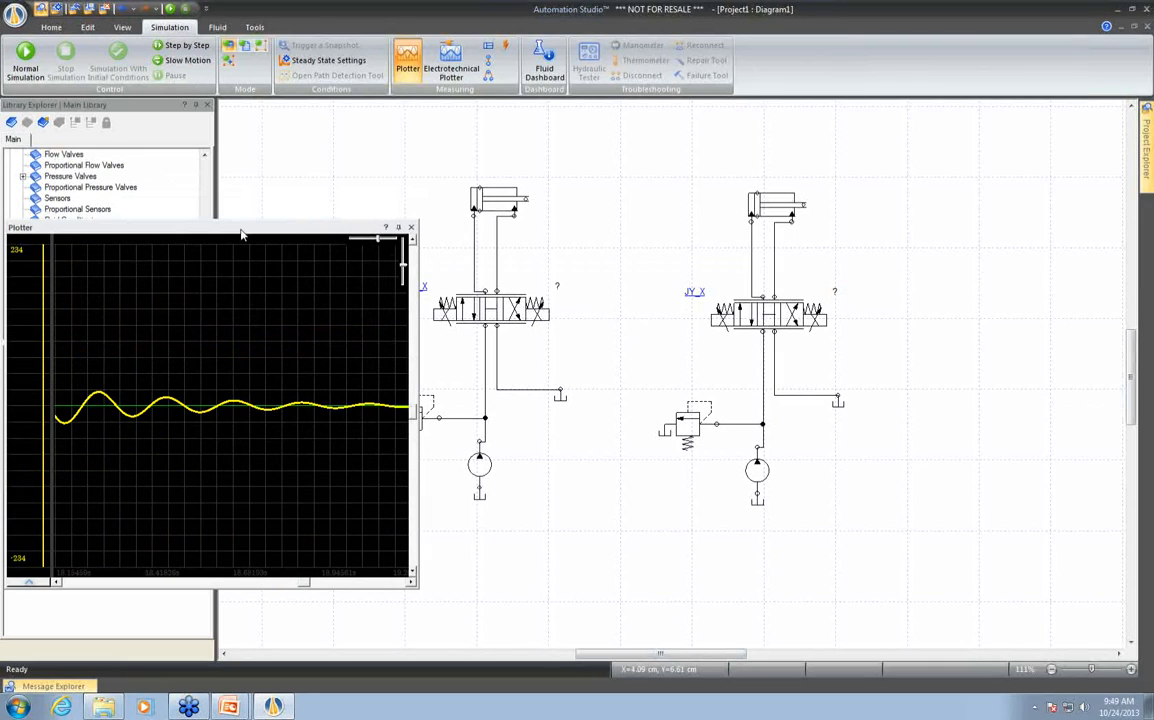
pyautogui.moveTo(220, 227); pyautogui.dragTo(976, 196)
# Start the normal simulation, open the joystick control and deflect the joystick along positive X to record the spool responses
pyautogui.click(228, 52)
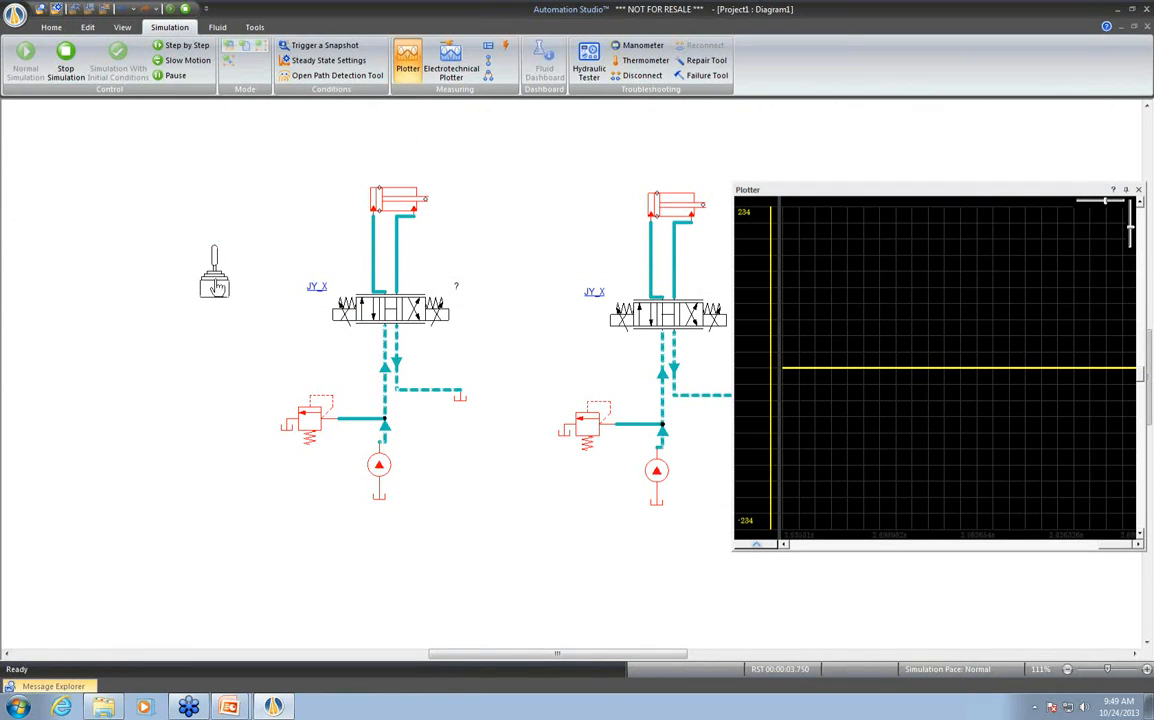
pyautogui.click(208, 266)
pyautogui.moveTo(144, 214)
pyautogui.mouseDown()
pyautogui.moveTo(151, 201)
pyautogui.moveTo(183, 217)
pyautogui.mouseUp()
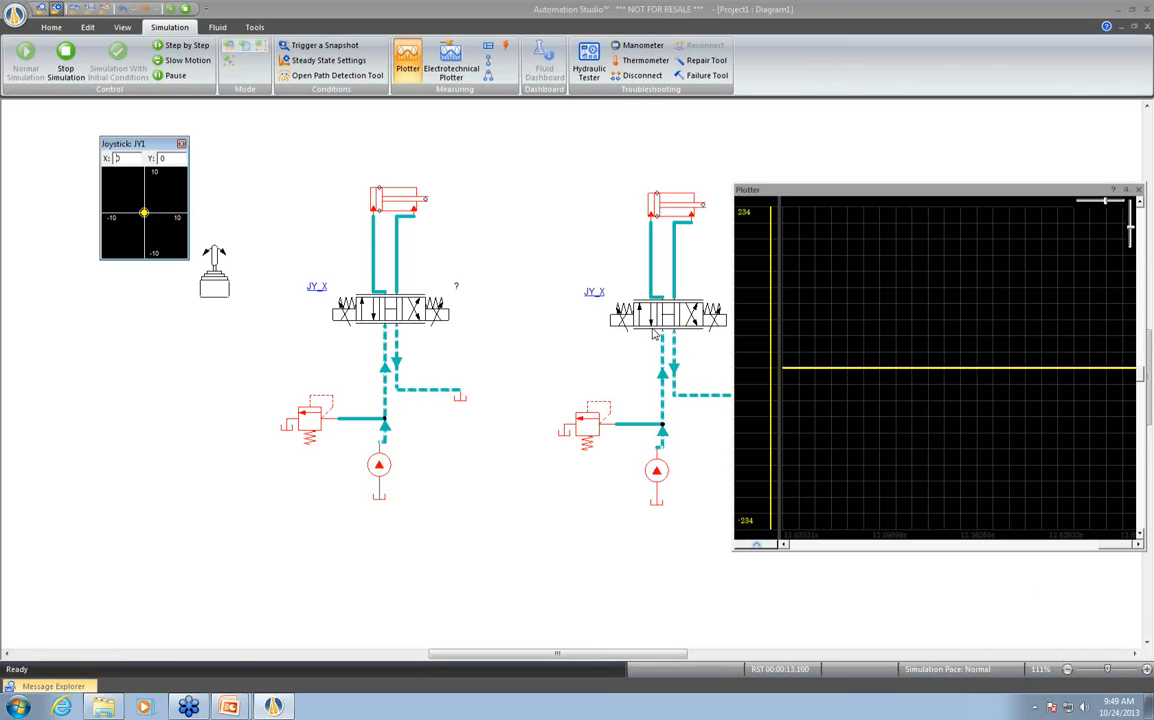
# Stop the simulation and close the plotter window
pyautogui.click(175, 9)
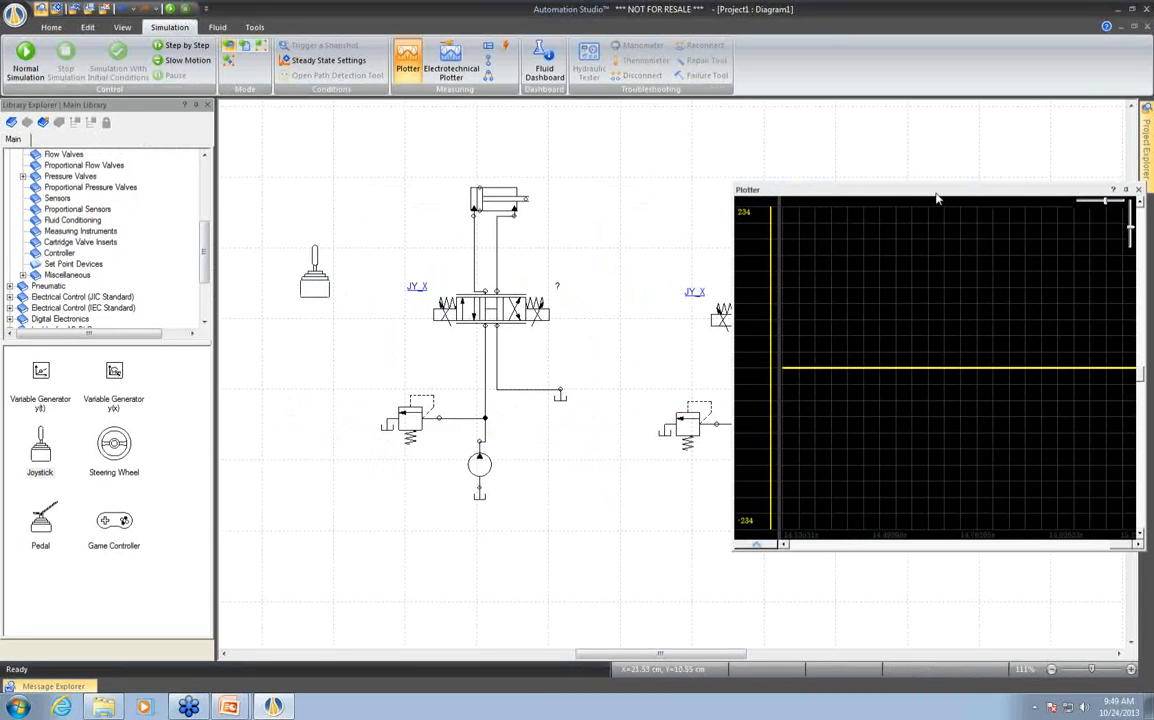
pyautogui.moveTo(937, 198); pyautogui.dragTo(747, 279)
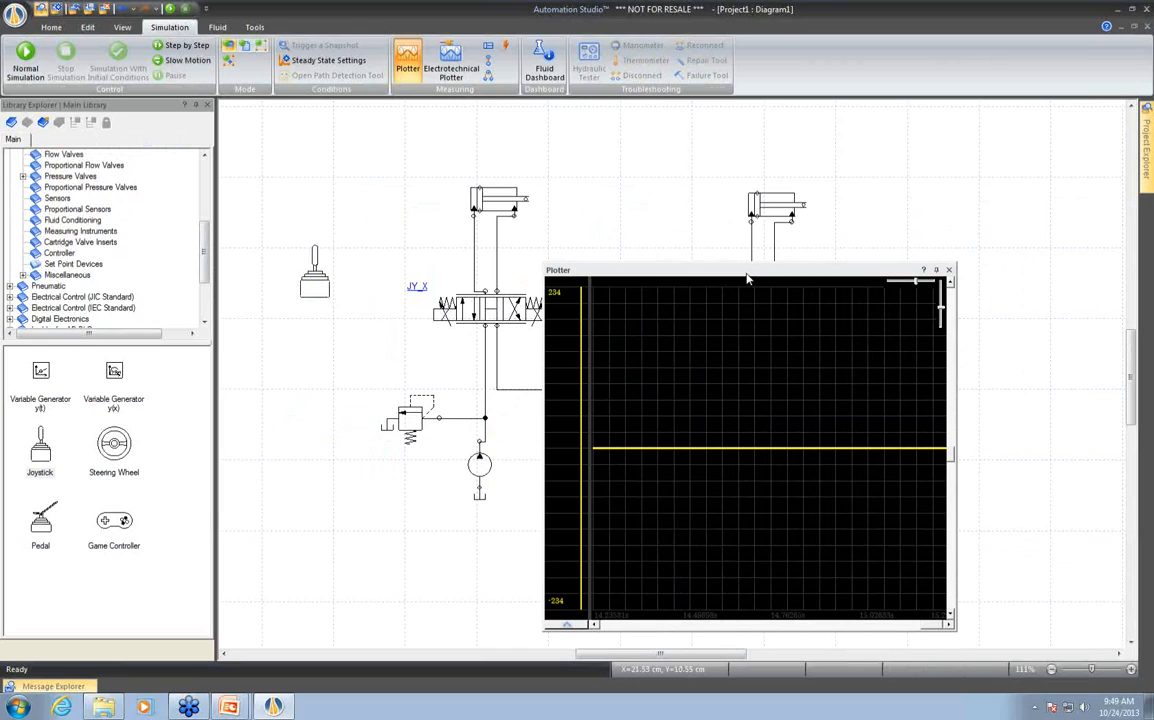
pyautogui.moveTo(747, 279); pyautogui.dragTo(746, 283)
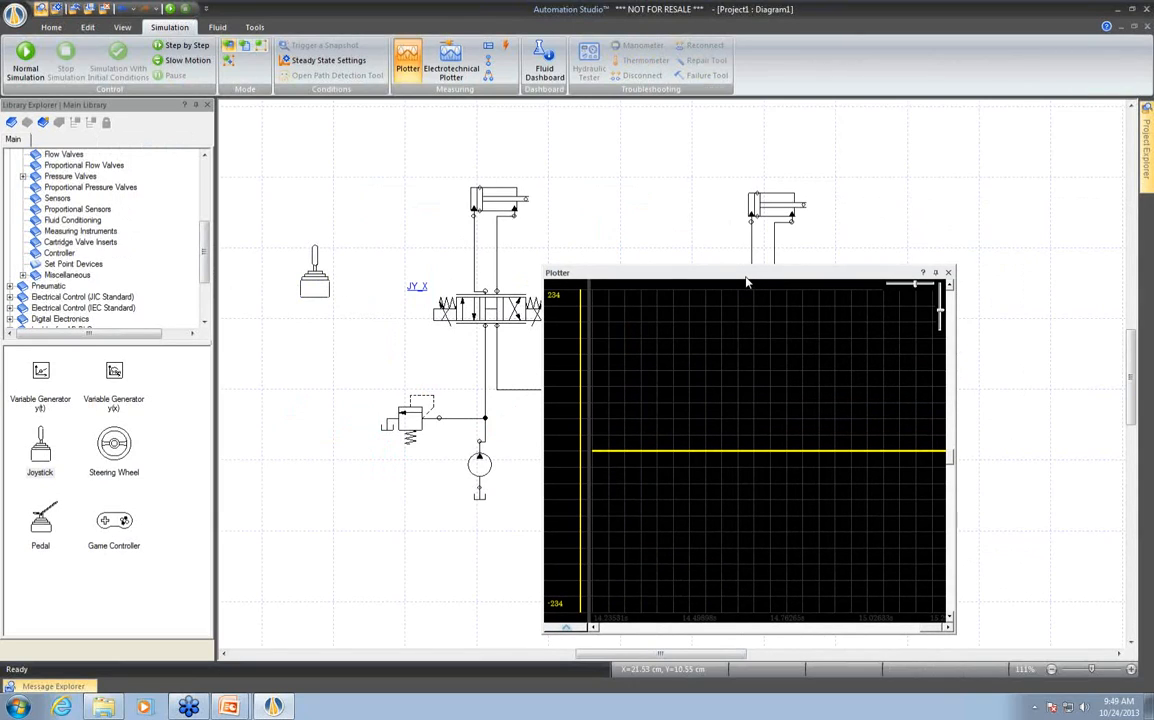
pyautogui.click(949, 273)
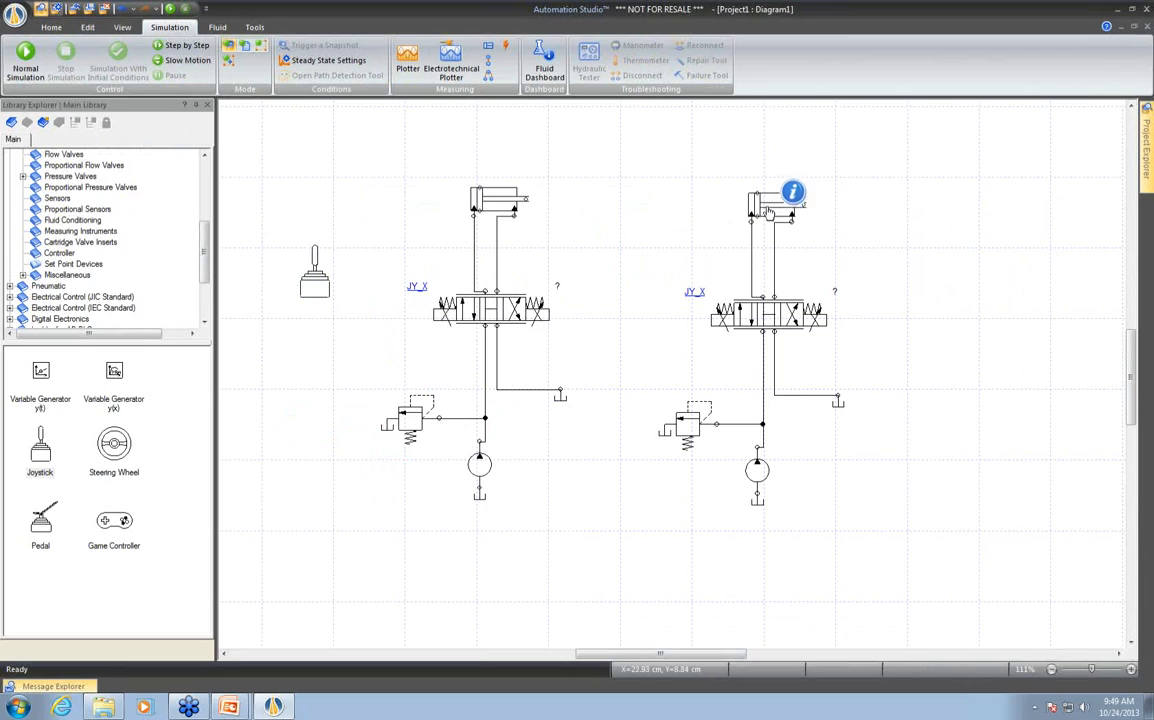
# Place a Double-Acting Cylinder from the Hydraulic library in the empty drawing area above and right of the two circuits
pyautogui.scroll(5, 205, 175)
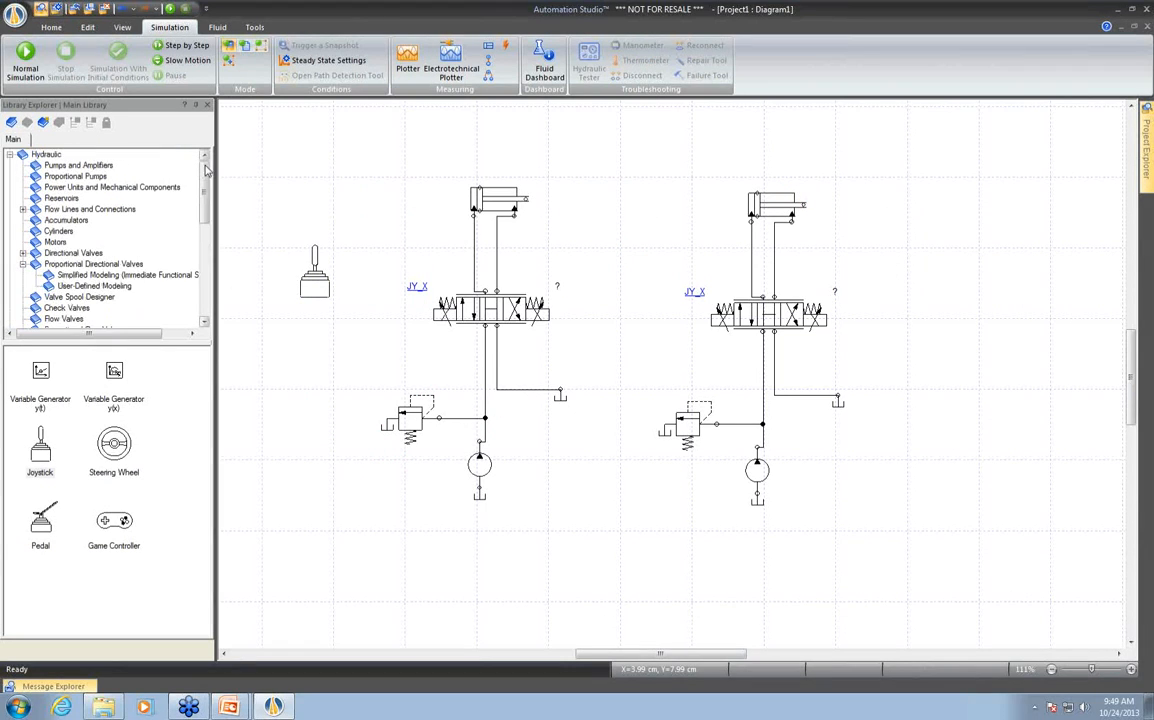
pyautogui.moveTo(987, 412); pyautogui.dragTo(871, 408)
pyautogui.moveTo(803, 563); pyautogui.dragTo(209, 137)
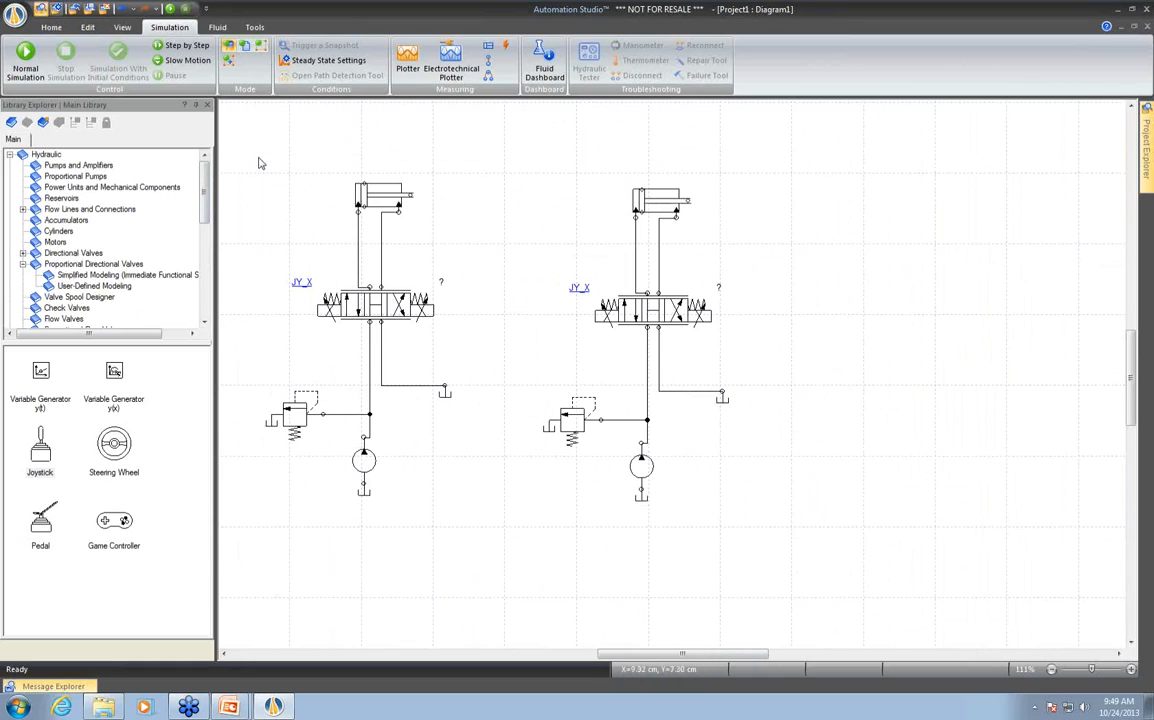
pyautogui.moveTo(372, 192); pyautogui.dragTo(261, 374)
pyautogui.click(782, 252)
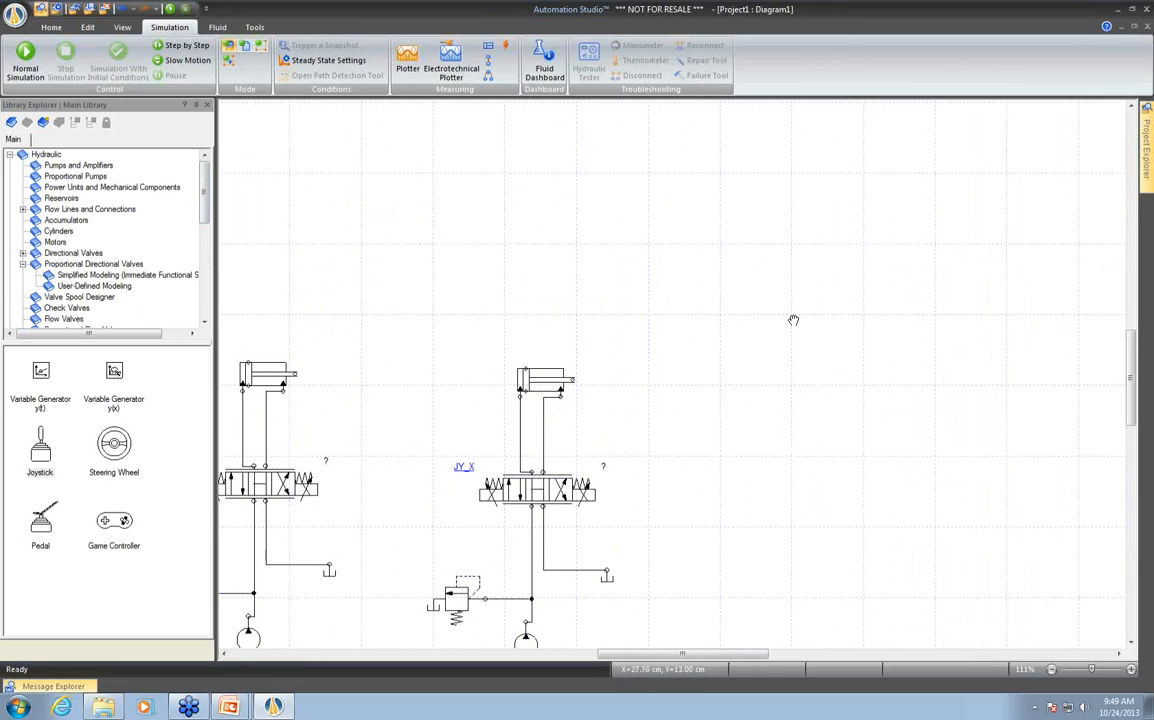
pyautogui.moveTo(825, 210); pyautogui.dragTo(718, 319)
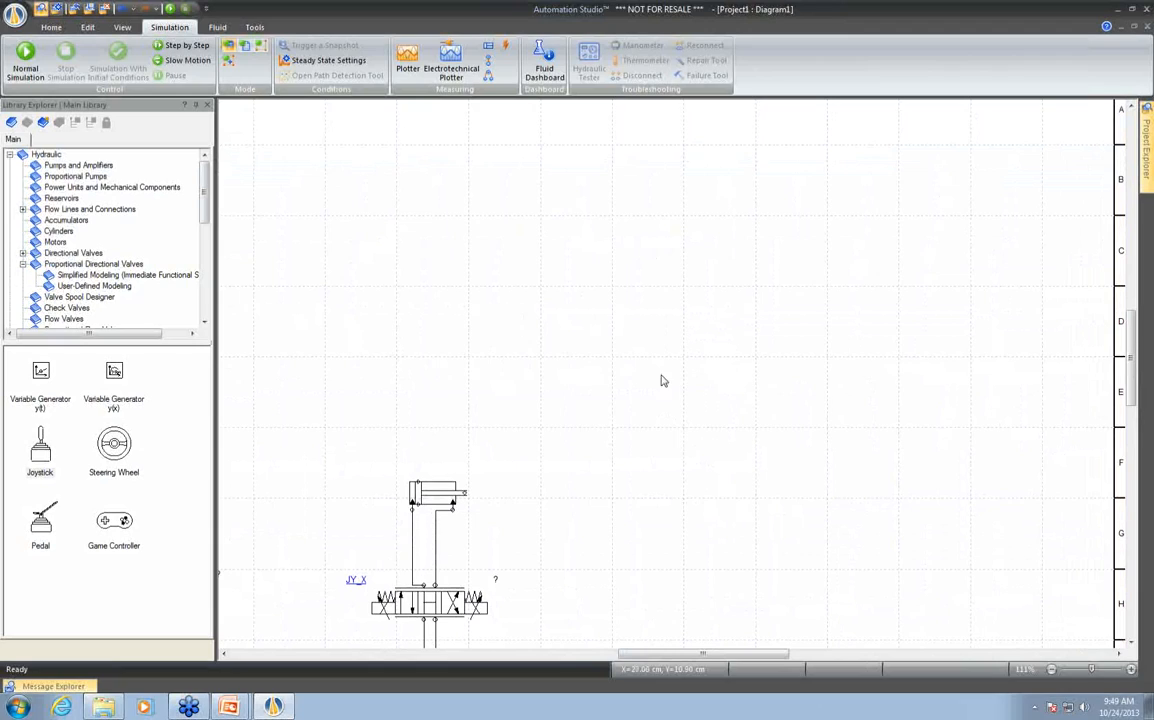
pyautogui.click(46, 154)
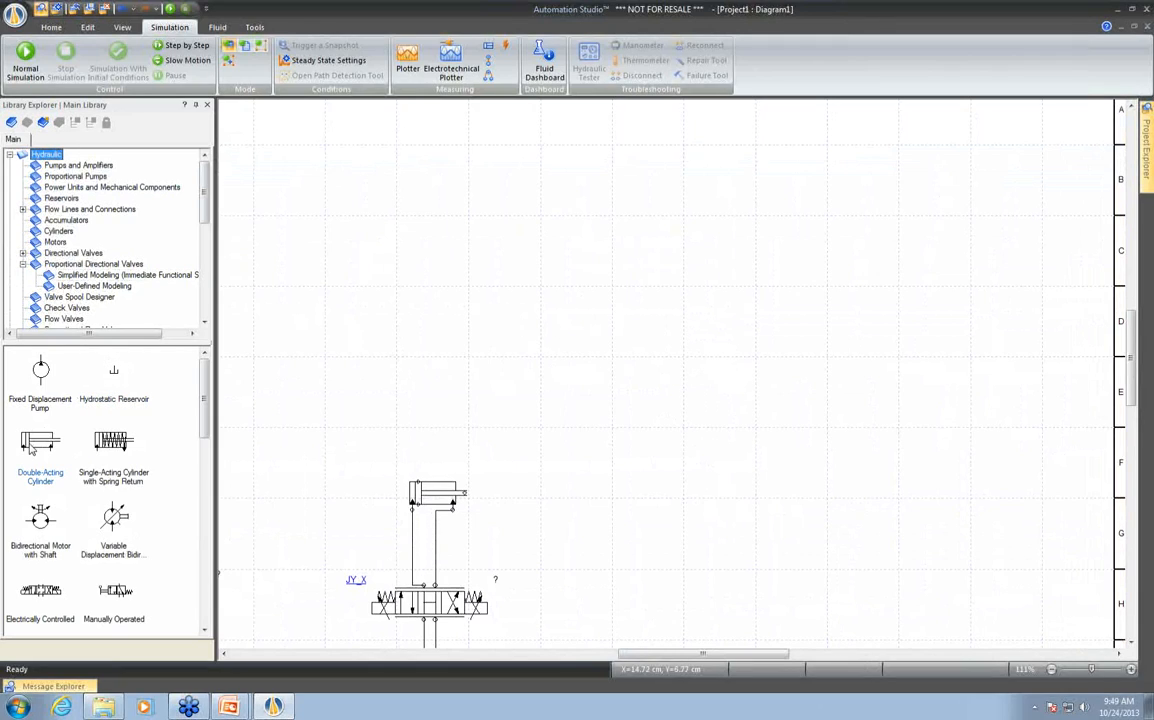
pyautogui.moveTo(40, 441); pyautogui.dragTo(762, 229)
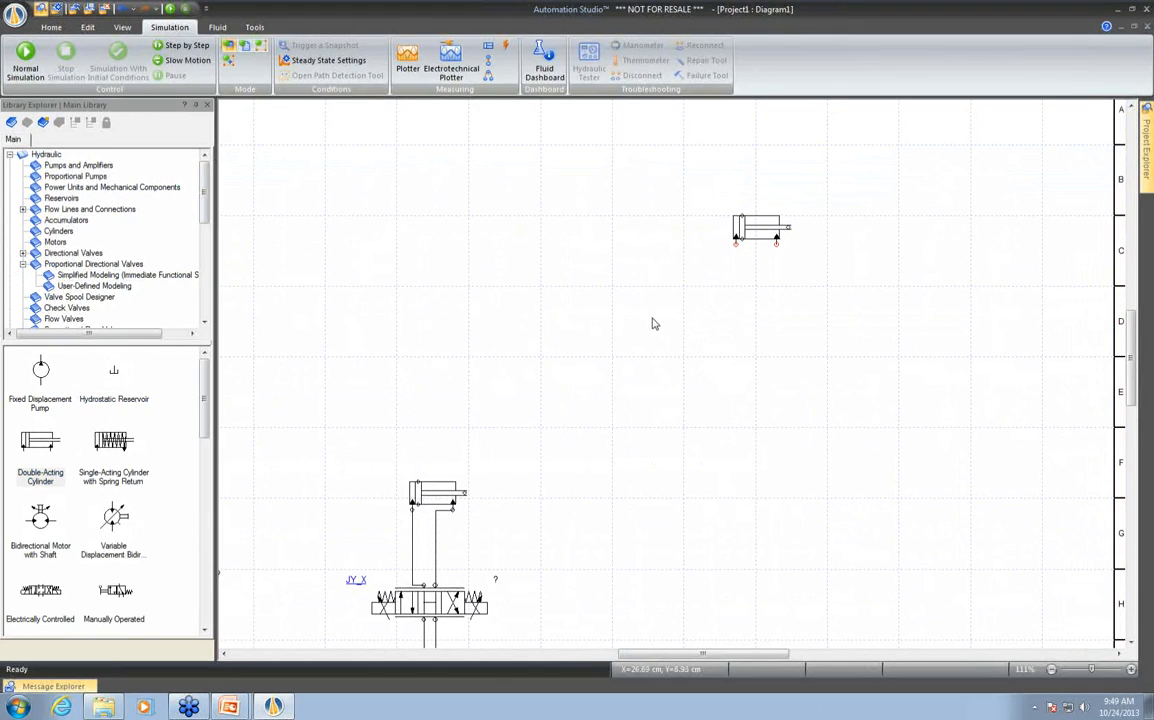
# Open the new cylinder's properties, try a material density of 8700 kg/m3 and reset it to 7700
pyautogui.doubleClick(762, 231)
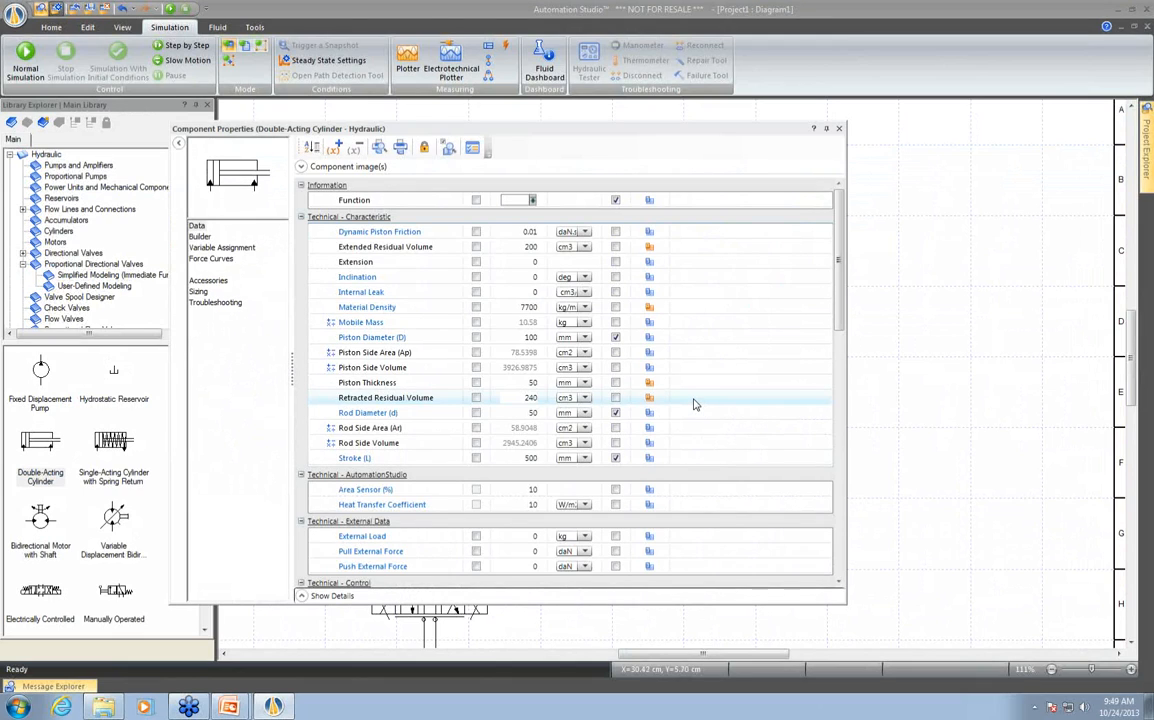
pyautogui.click(530, 310)
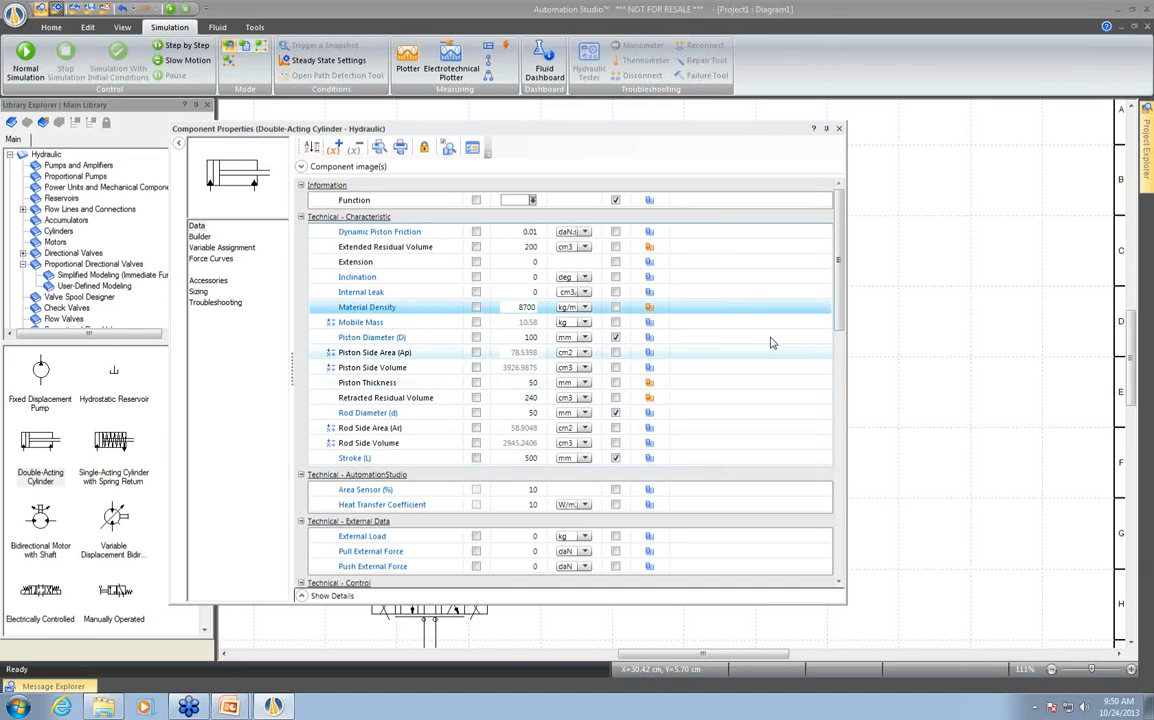
pyautogui.click(532, 336)
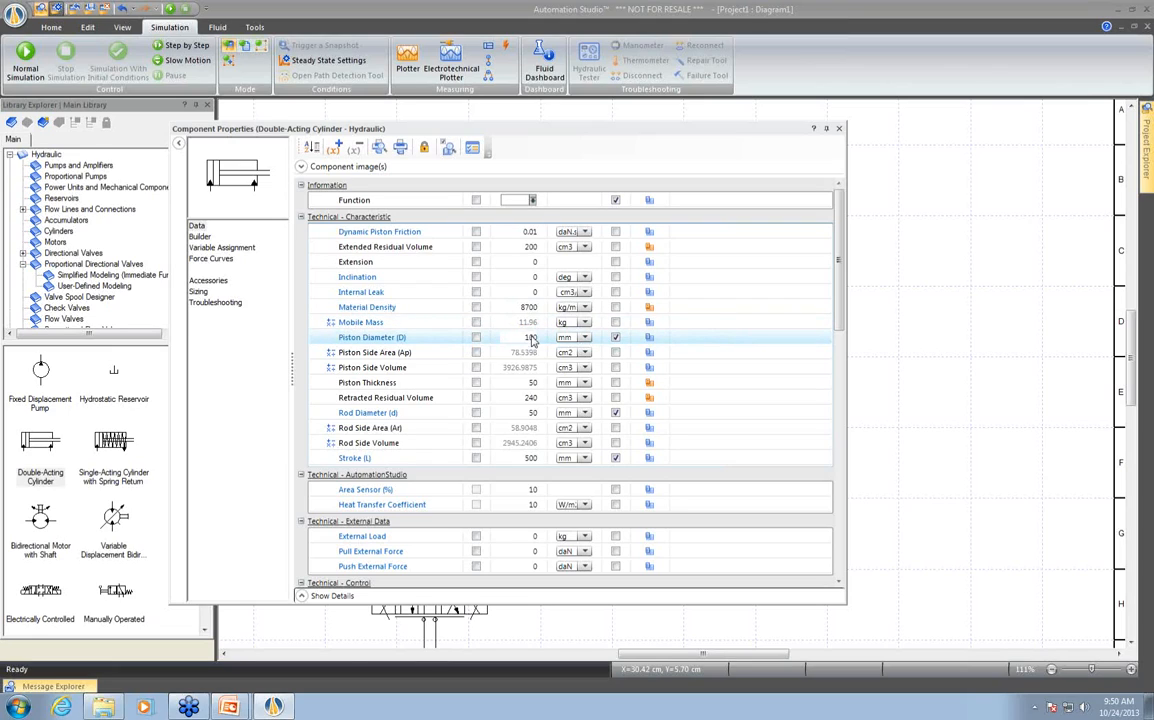
pyautogui.click(533, 338)
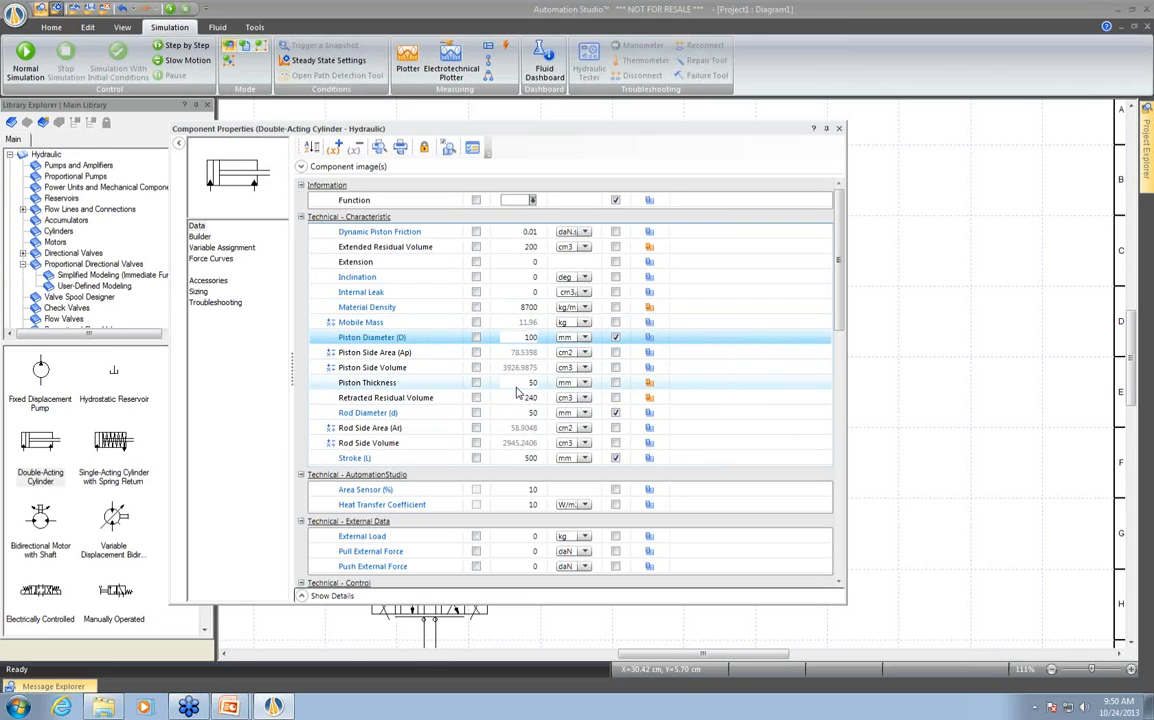
pyautogui.click(527, 383)
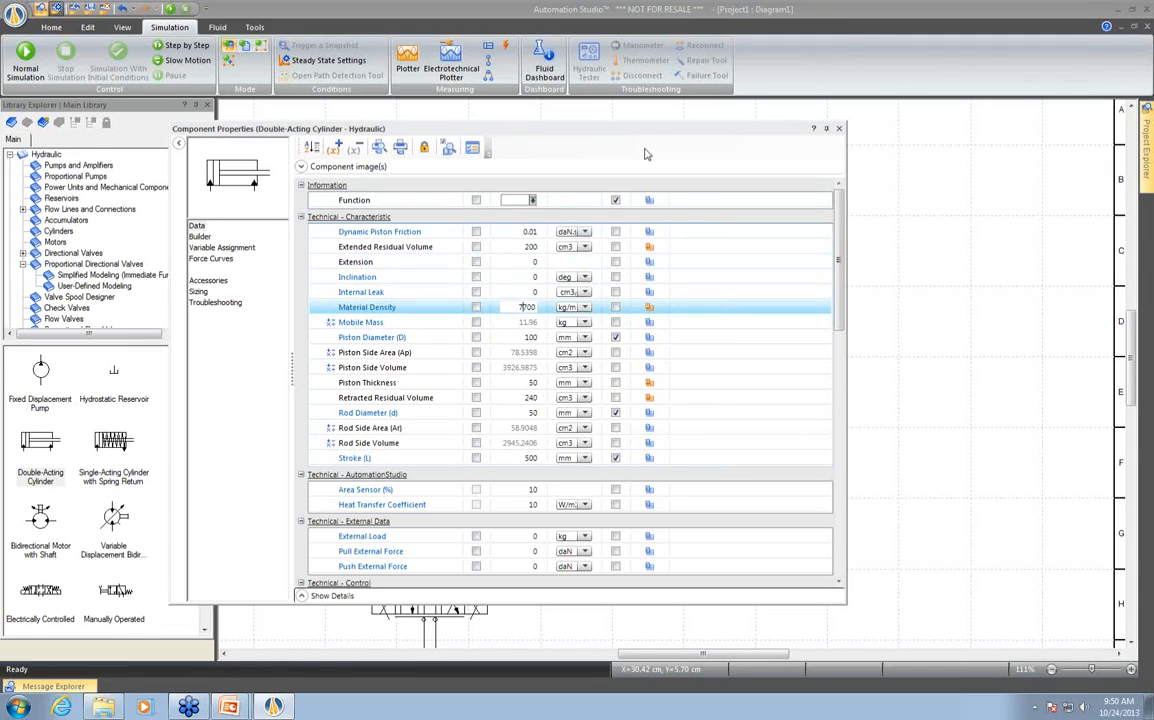
# Add a spring on the cylinder's rod side in its builder and apply the change
pyautogui.moveTo(652, 131); pyautogui.dragTo(600, 165)
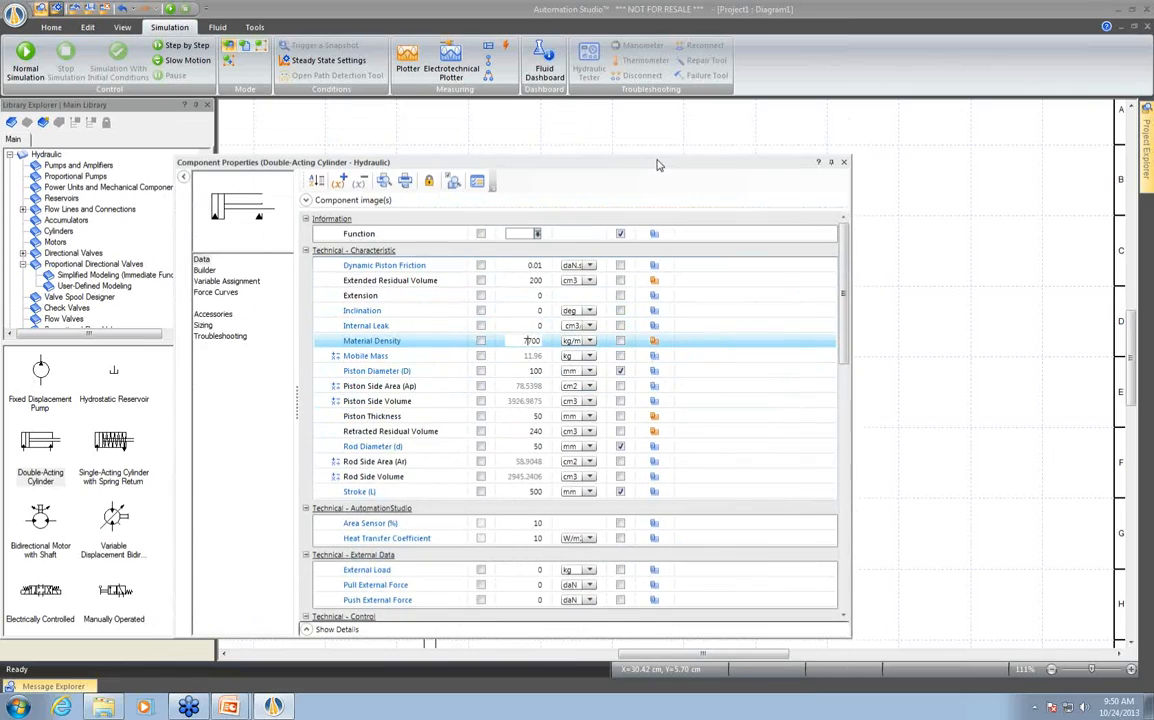
pyautogui.click(204, 270)
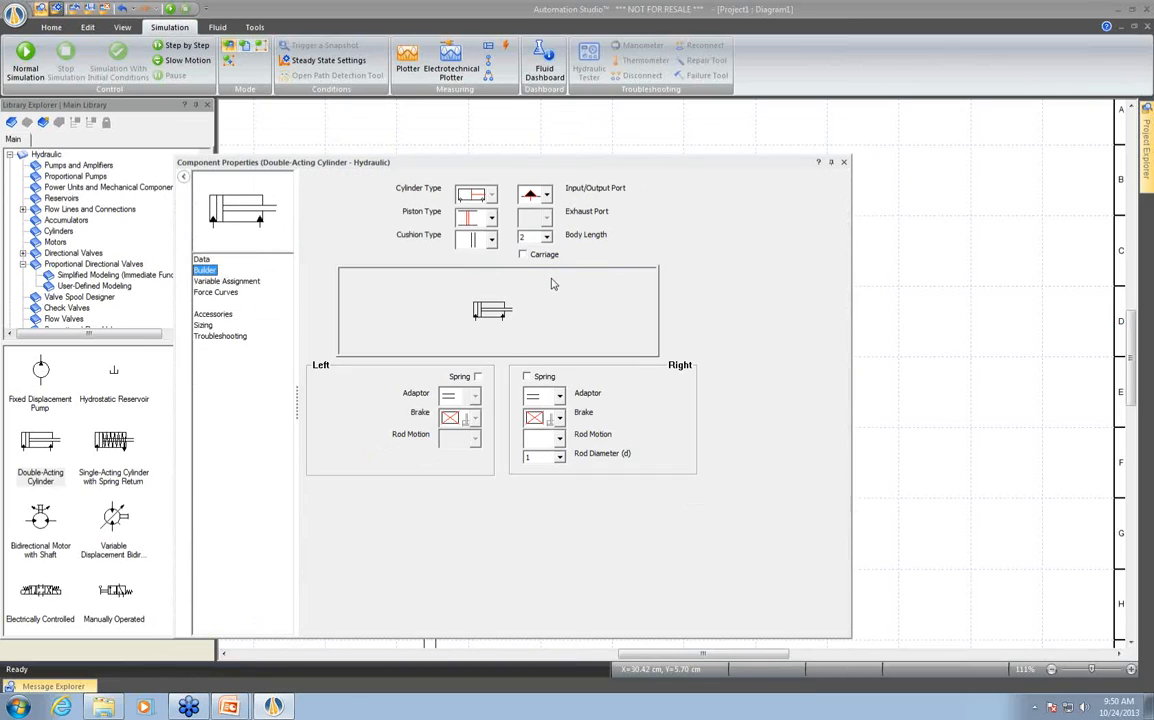
pyautogui.click(527, 377)
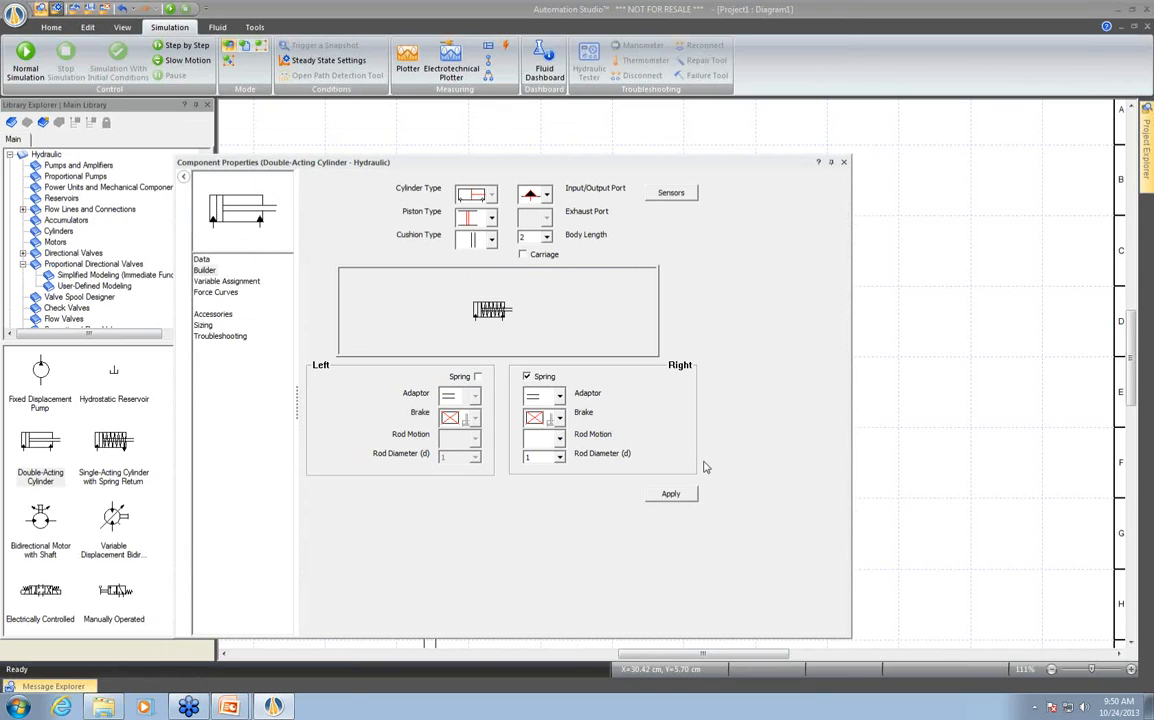
pyautogui.click(670, 494)
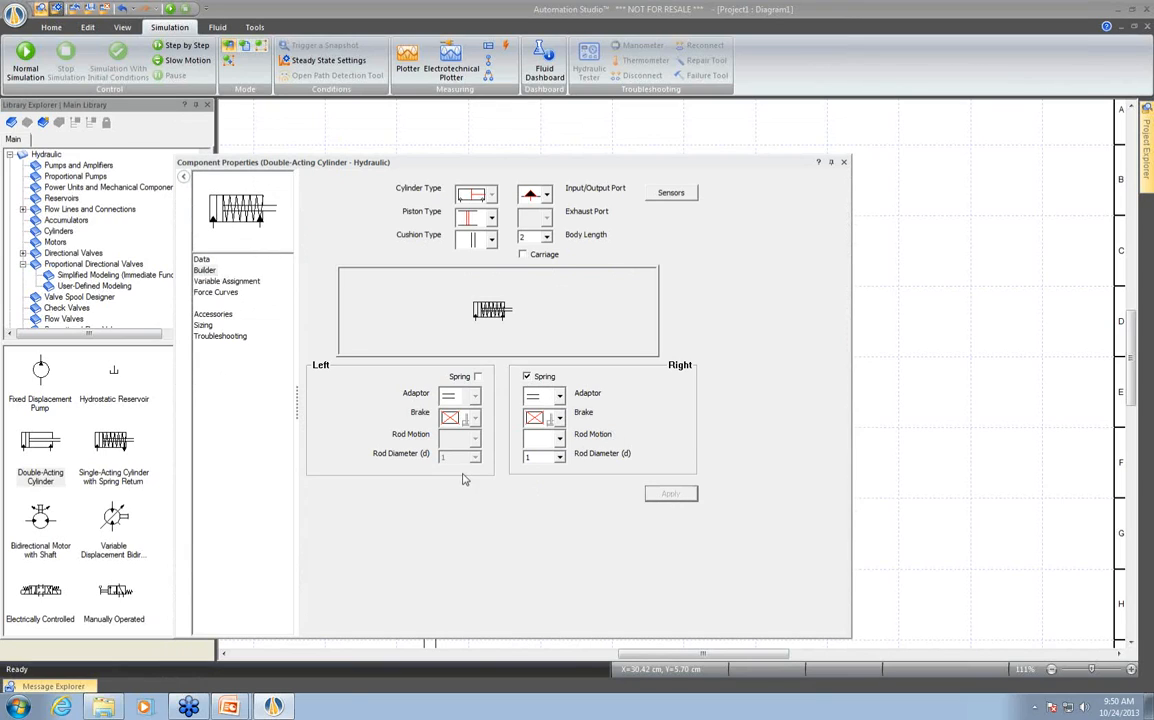
# Set the cylinder's external load to 1000 kg and inclination to -90 deg, and consult its parameter diagram
pyautogui.click(202, 260)
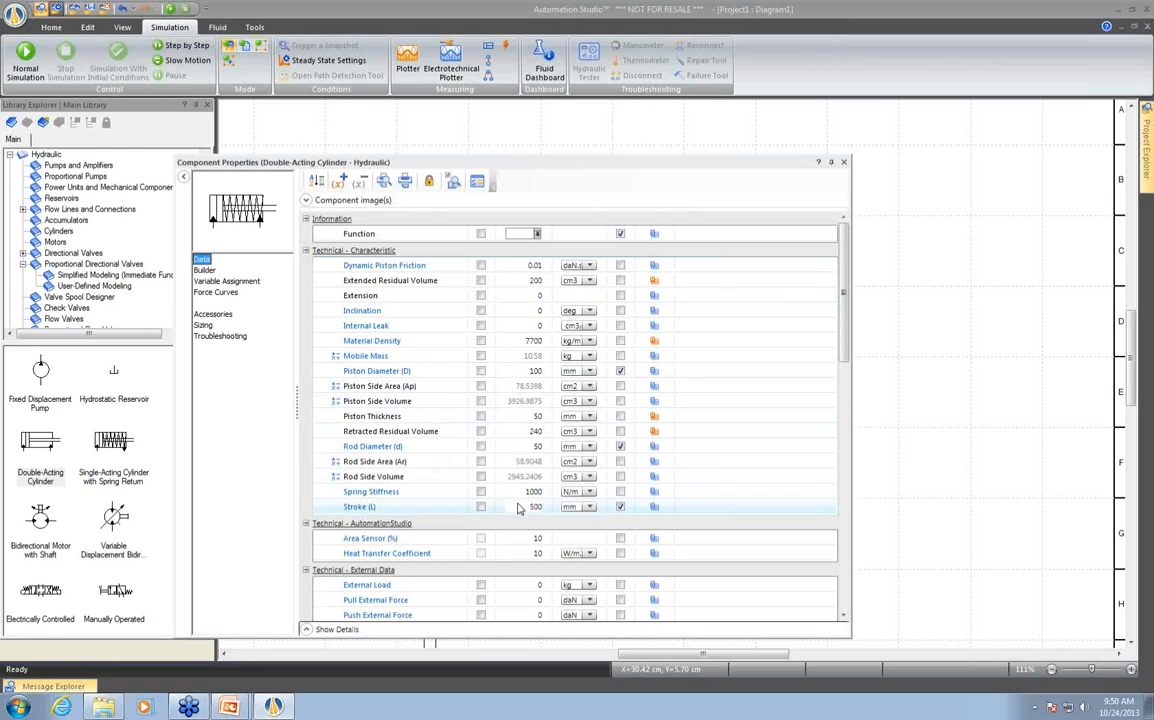
pyautogui.click(528, 588)
pyautogui.write('100')
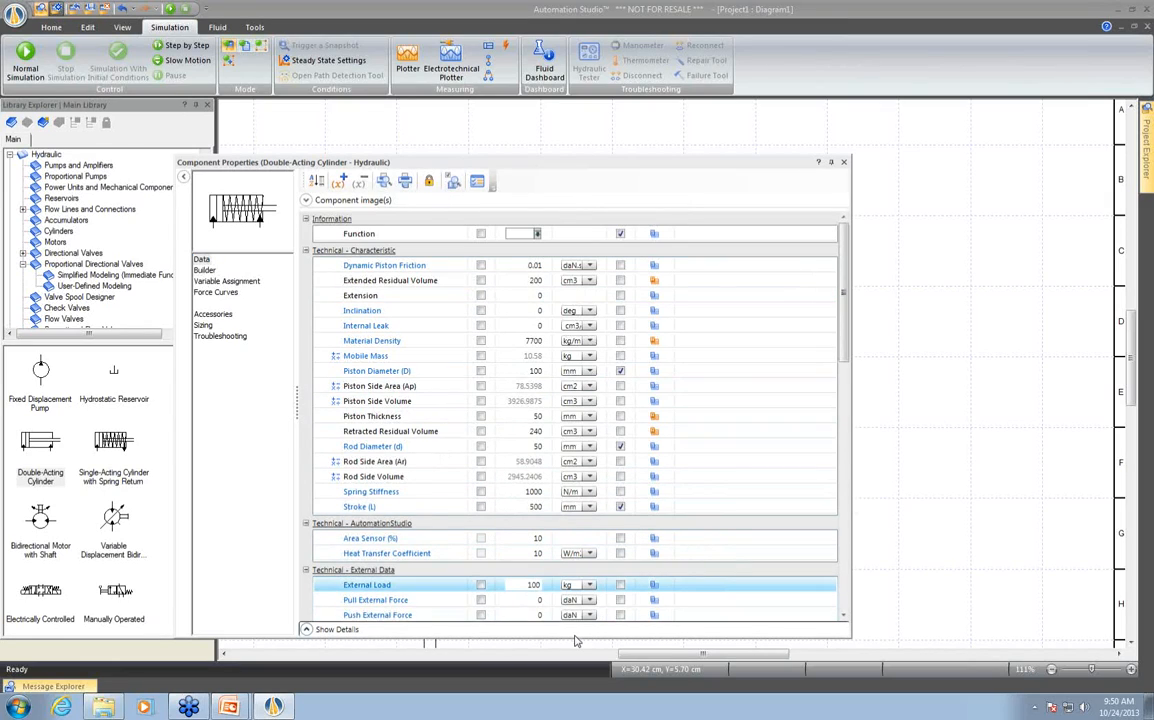
pyautogui.write('0')
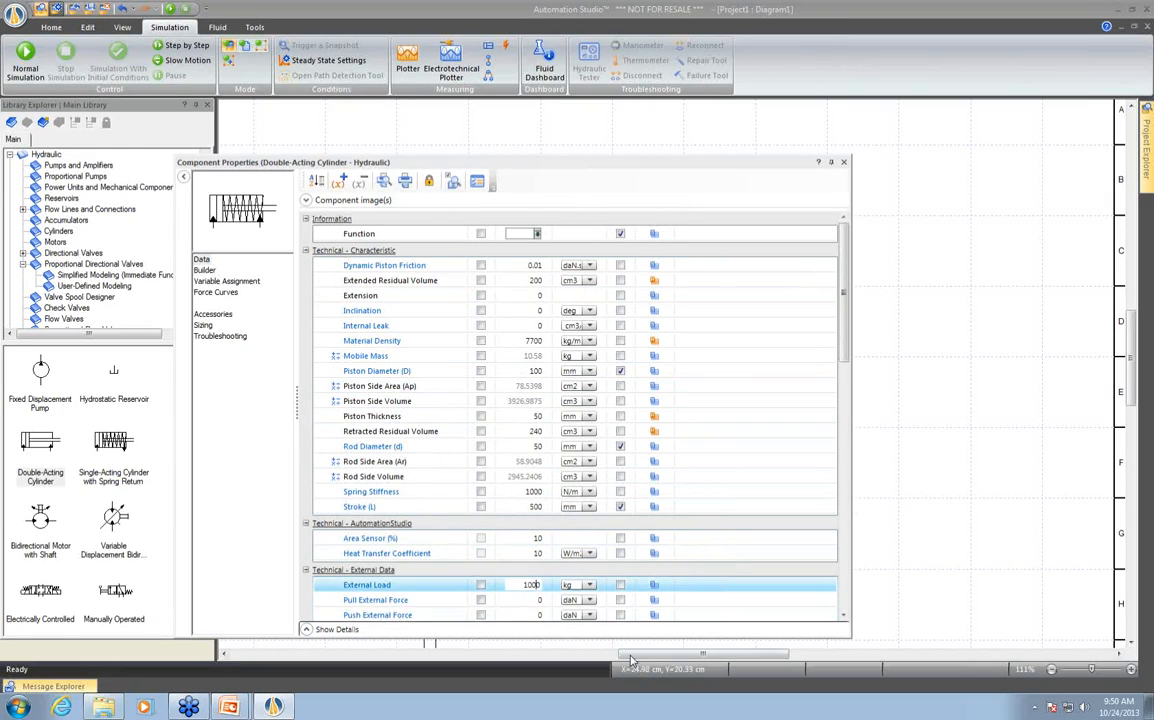
pyautogui.click(540, 312)
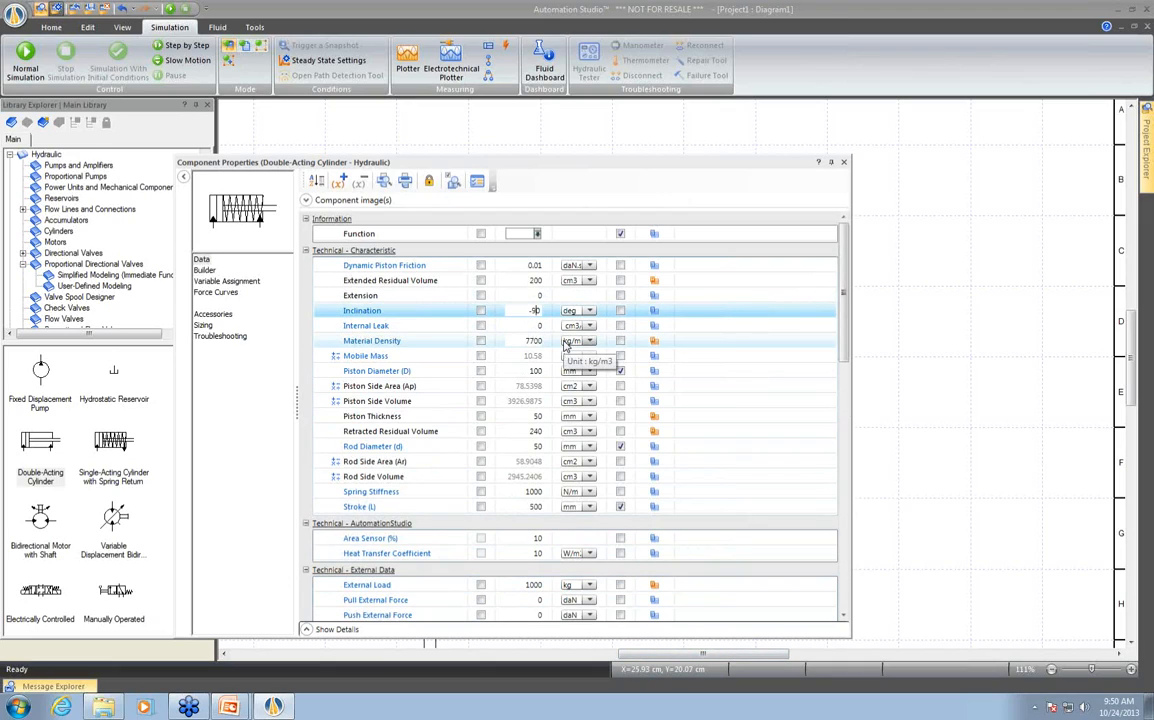
pyautogui.click(719, 389)
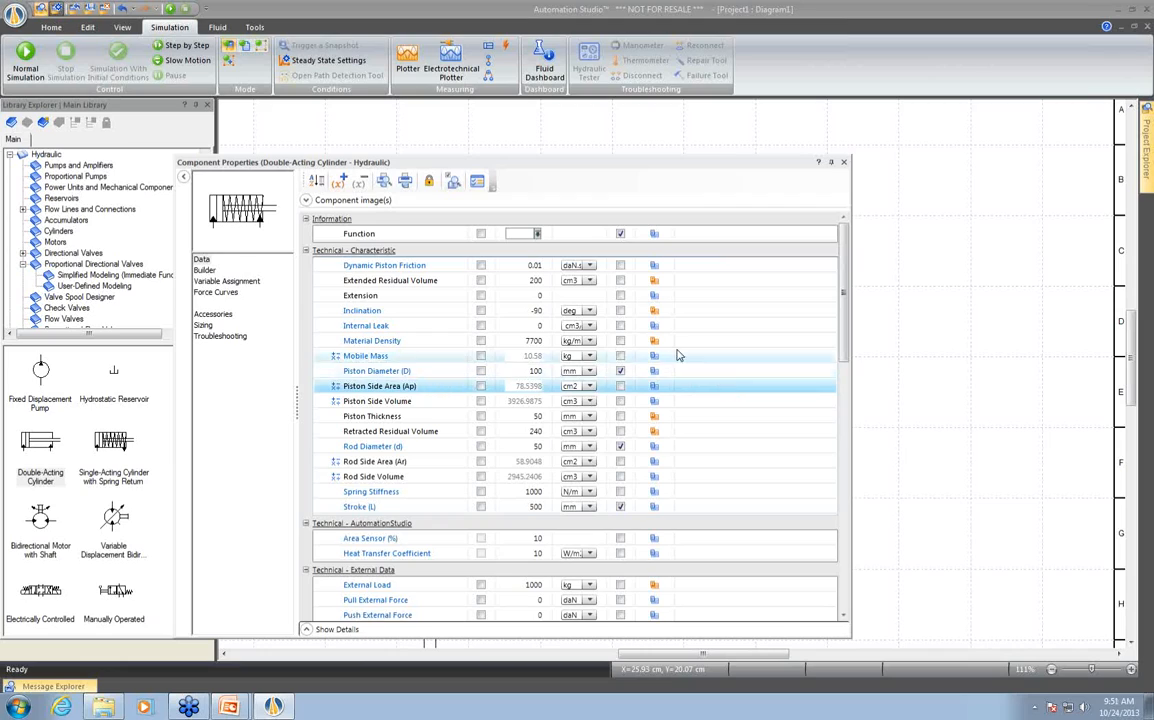
pyautogui.click(307, 201)
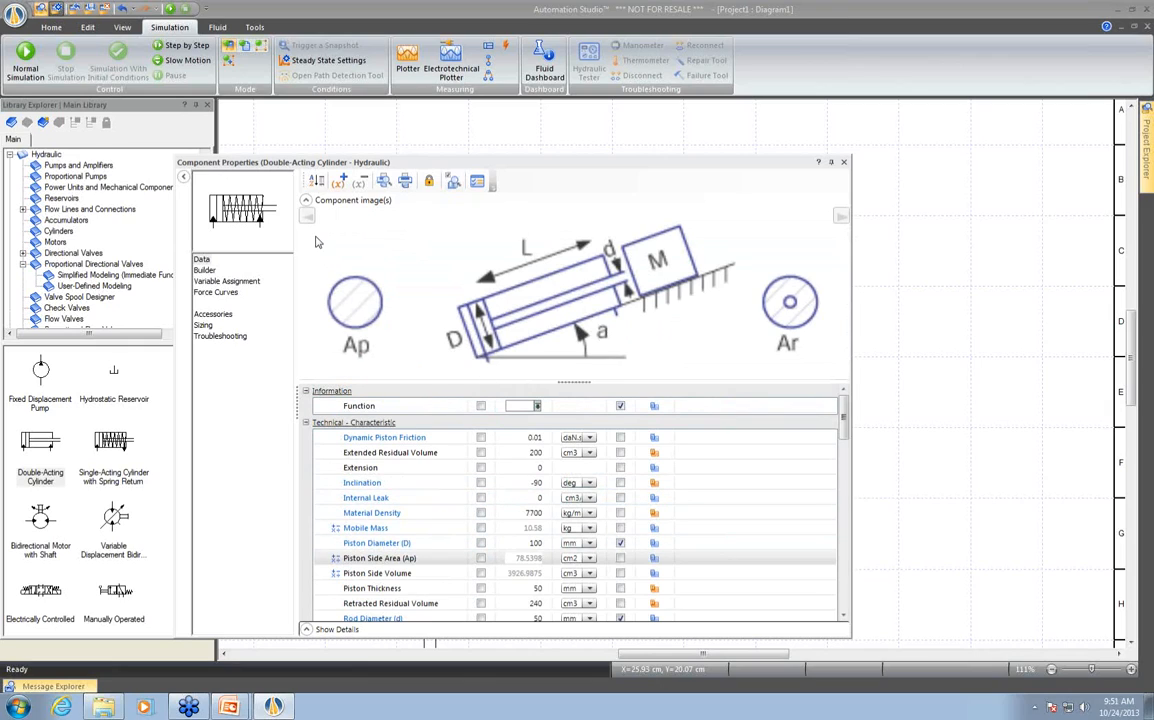
pyautogui.click(307, 200)
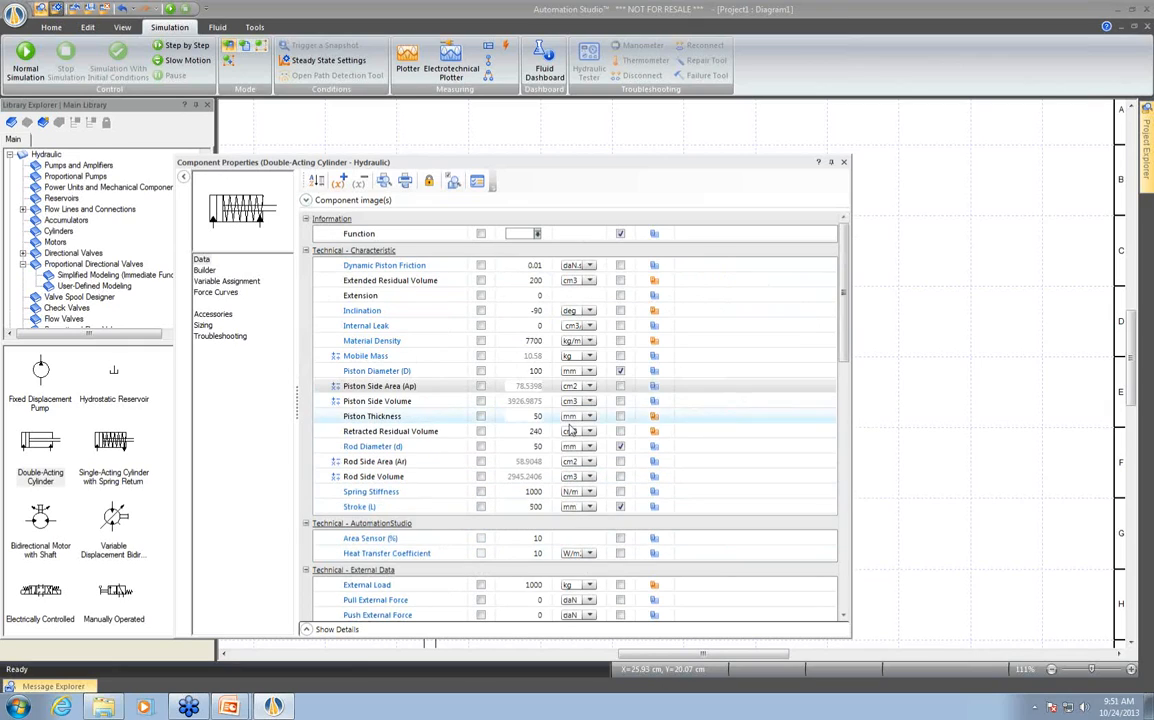
# Set the cylinder's spring stiffness to 30000 N/m and close its properties
pyautogui.click(530, 491)
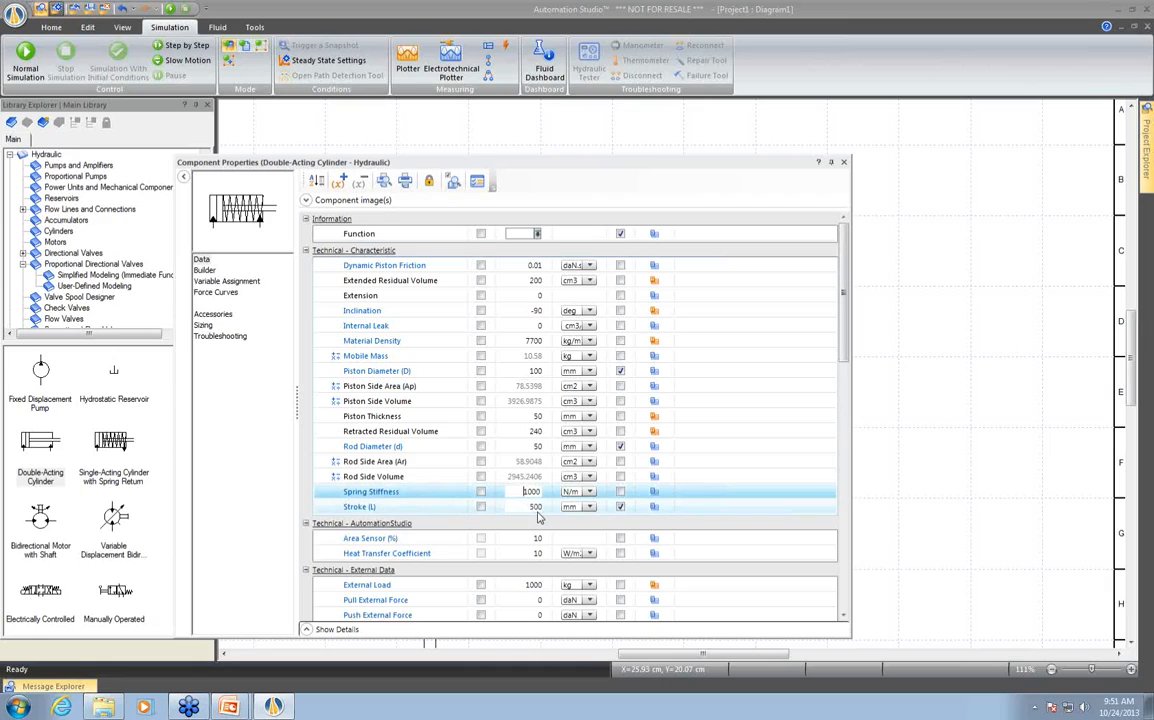
pyautogui.click(779, 376)
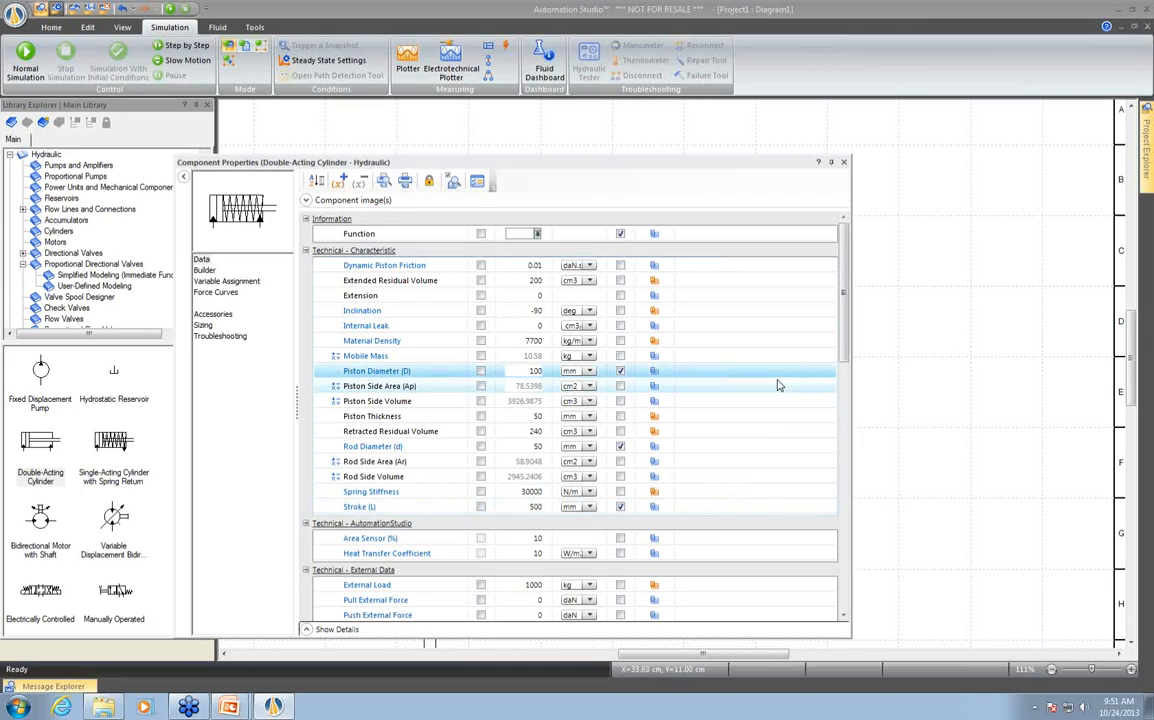
pyautogui.click(843, 163)
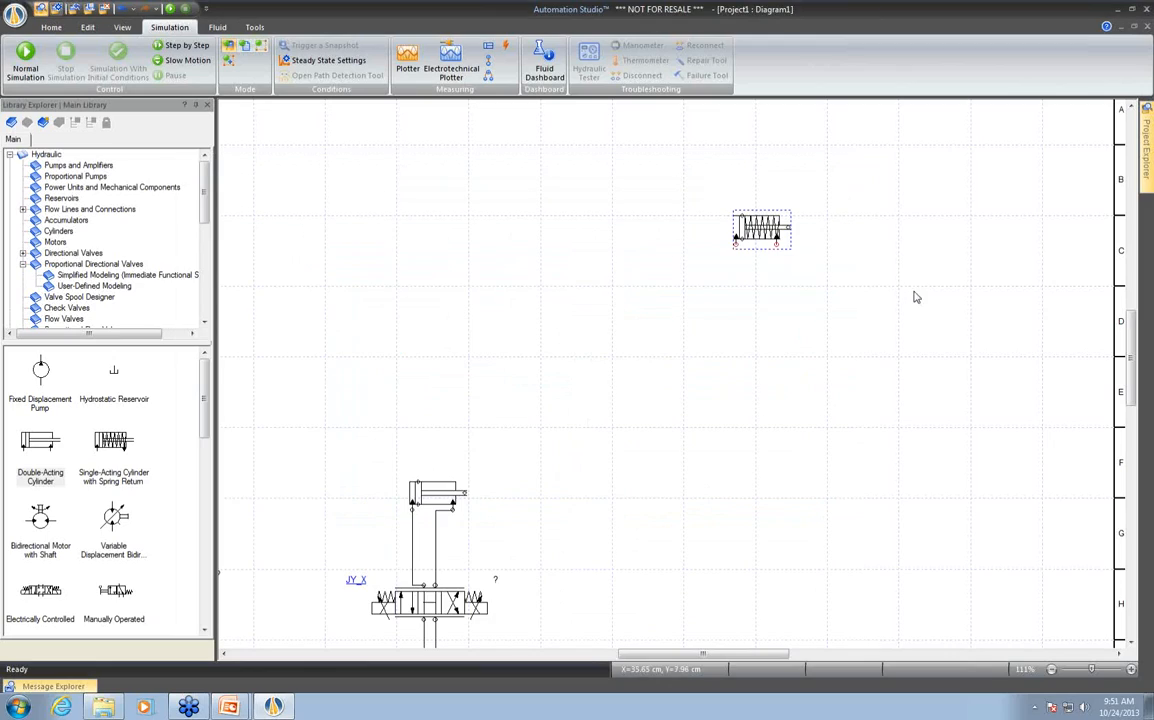
# Rotate the spring cylinder so its rod points down, and connect a hydrostatic reservoir to each of its two ports
pyautogui.hotkey('ctrl', 'r')
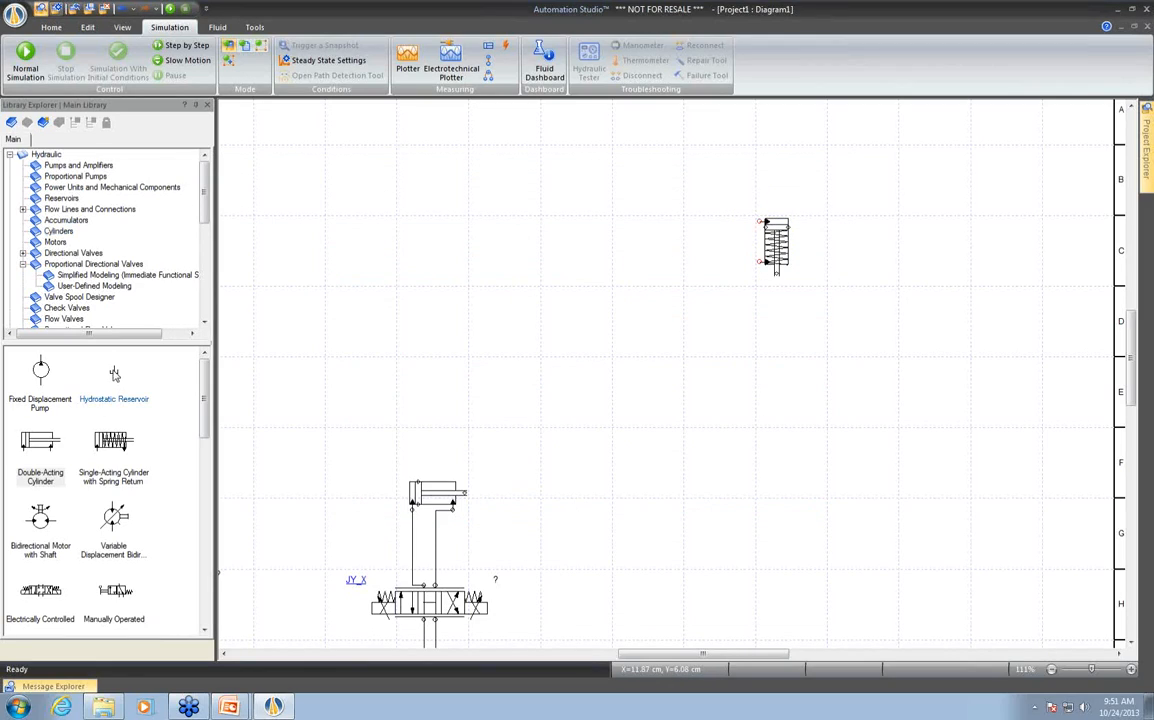
pyautogui.moveTo(114, 374)
pyautogui.mouseDown()
pyautogui.moveTo(600, 262)
pyautogui.moveTo(665, 243)
pyautogui.moveTo(652, 238)
pyautogui.moveTo(666, 232)
pyautogui.mouseUp()
pyautogui.moveTo(762, 221)
pyautogui.mouseDown()
pyautogui.moveTo(668, 229)
pyautogui.moveTo(714, 315)
pyautogui.mouseUp()
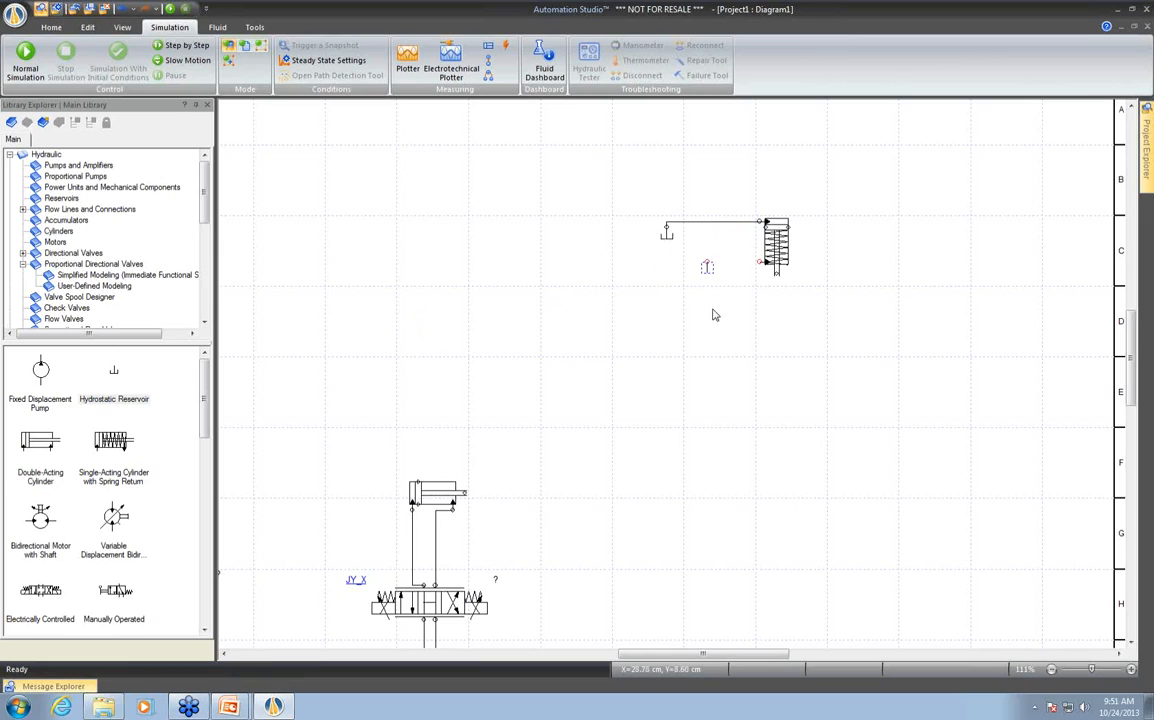
pyautogui.moveTo(706, 261); pyautogui.dragTo(368, 165)
# Open the plotter and delete the LVDT curves of both proportional valves
pyautogui.click(407, 60)
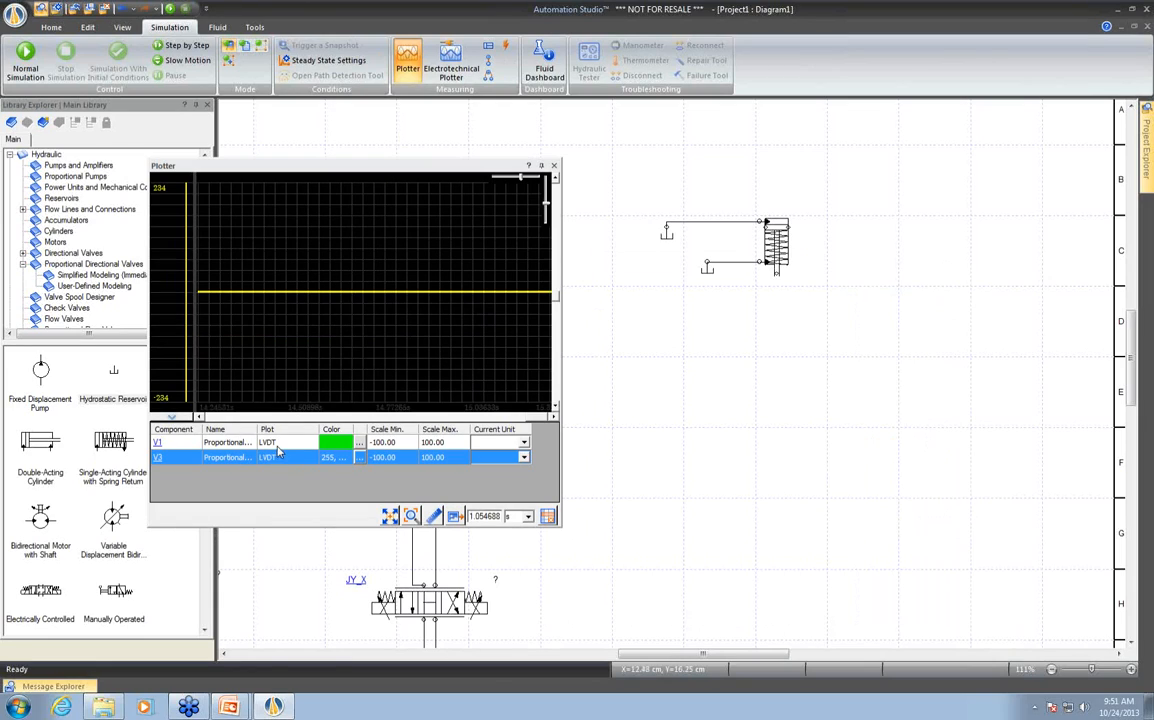
pyautogui.press('Delete')
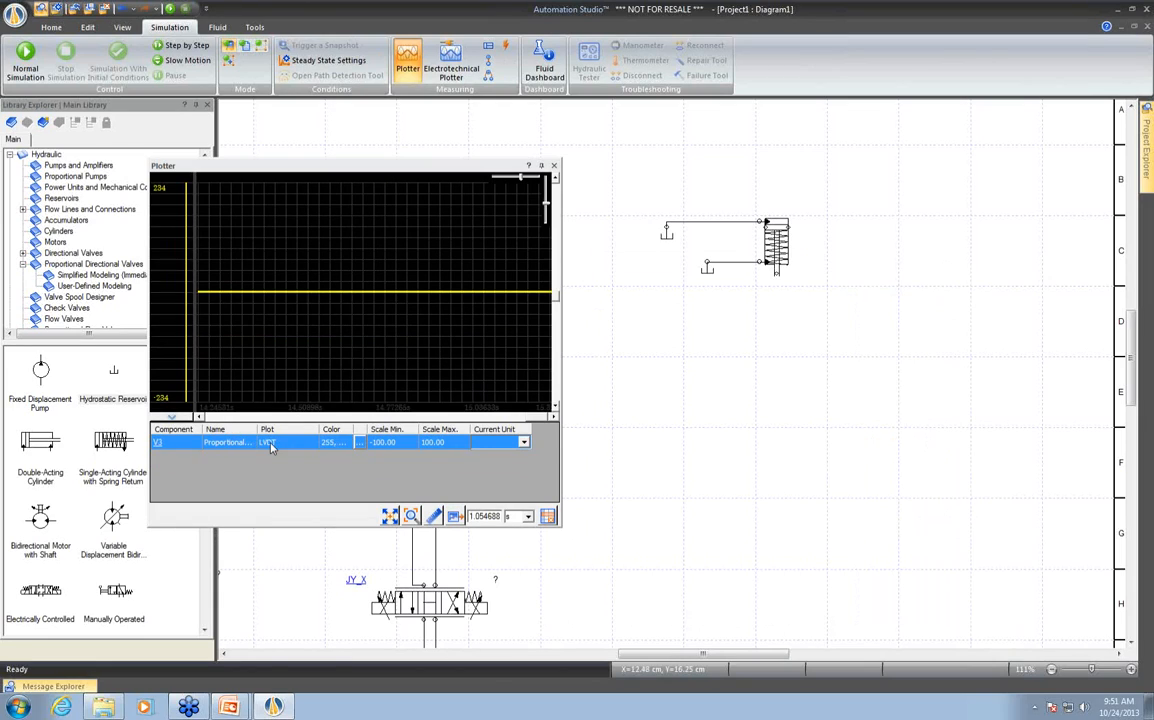
pyautogui.press('Delete')
# Add the spring cylinder's Linear Position to the plotter and collapse the curve list
pyautogui.moveTo(454, 277); pyautogui.dragTo(458, 276)
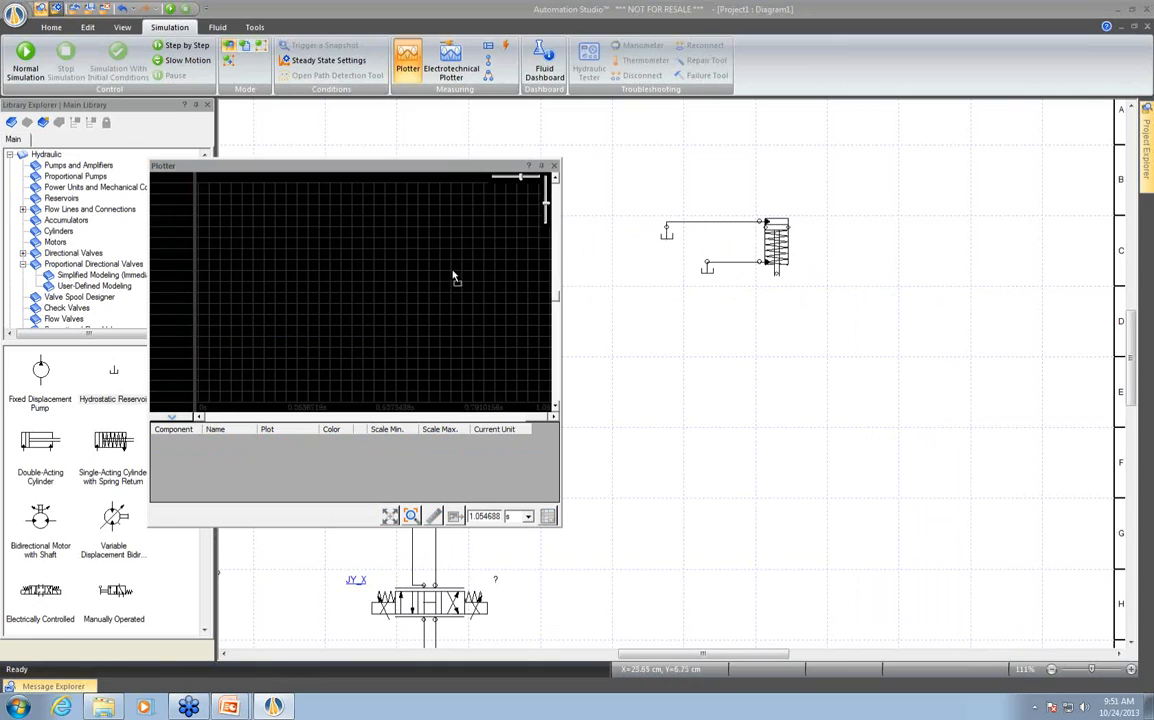
pyautogui.click(269, 295)
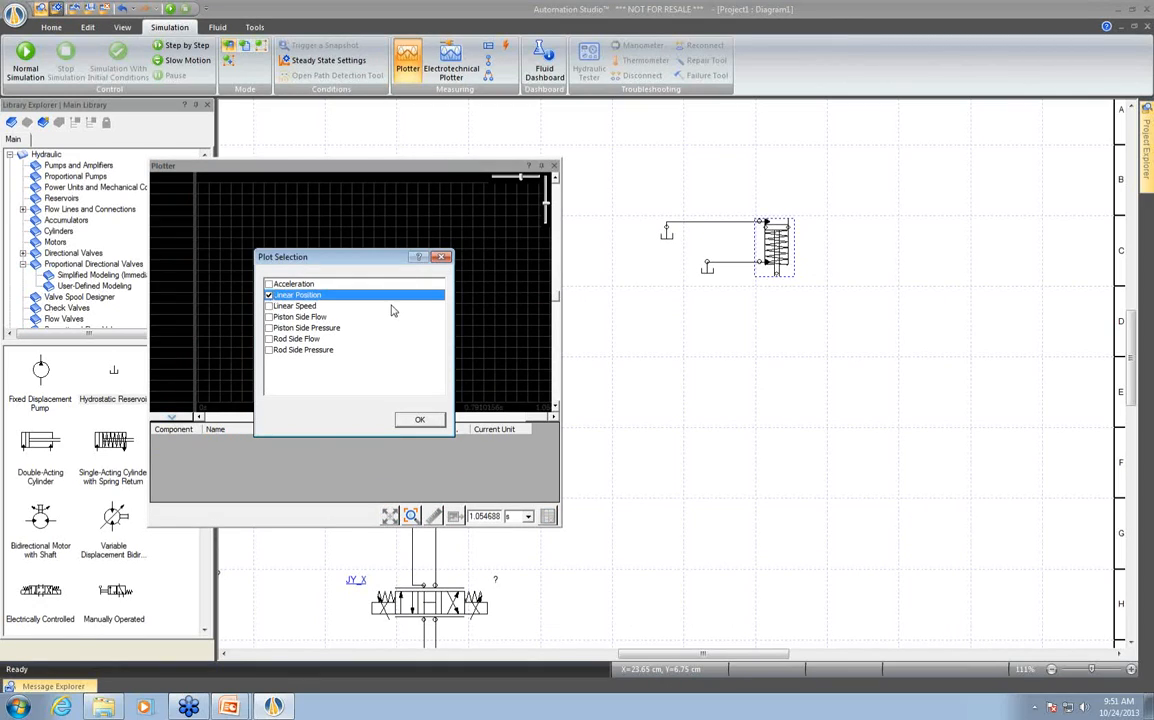
pyautogui.click(422, 420)
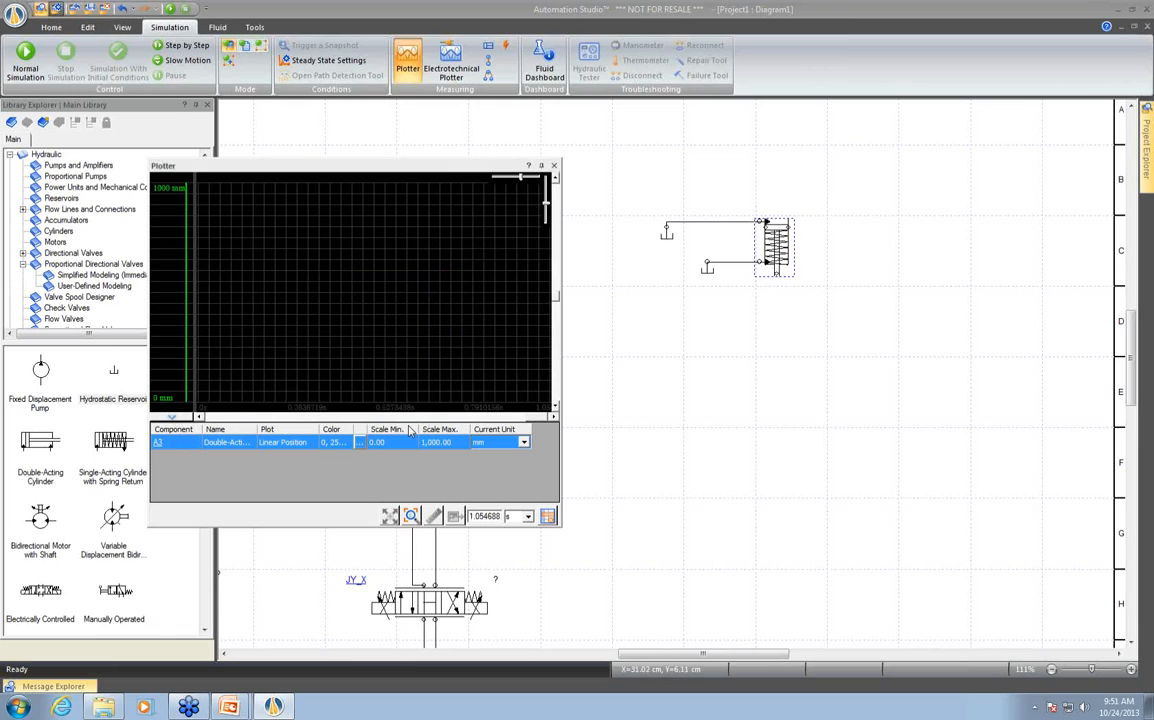
pyautogui.click(172, 416)
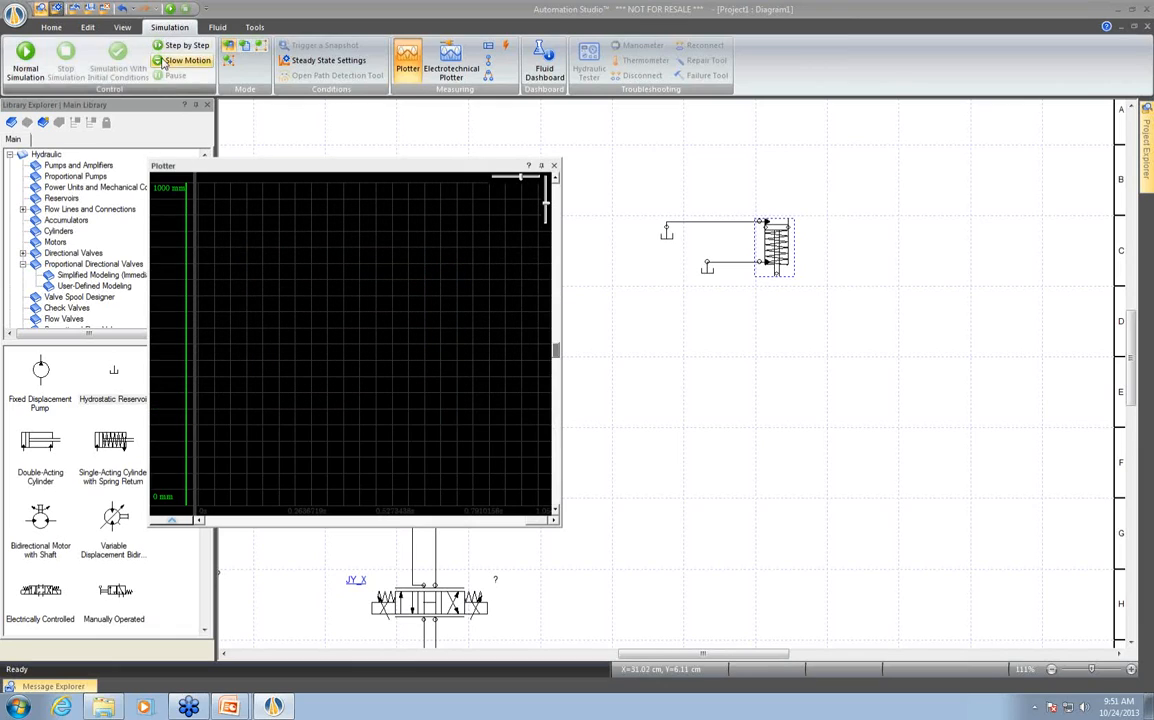
# Run the normal simulation, widen the plotter's time scale to show the cylinder's oscillation, and stop the simulation
pyautogui.click(170, 10)
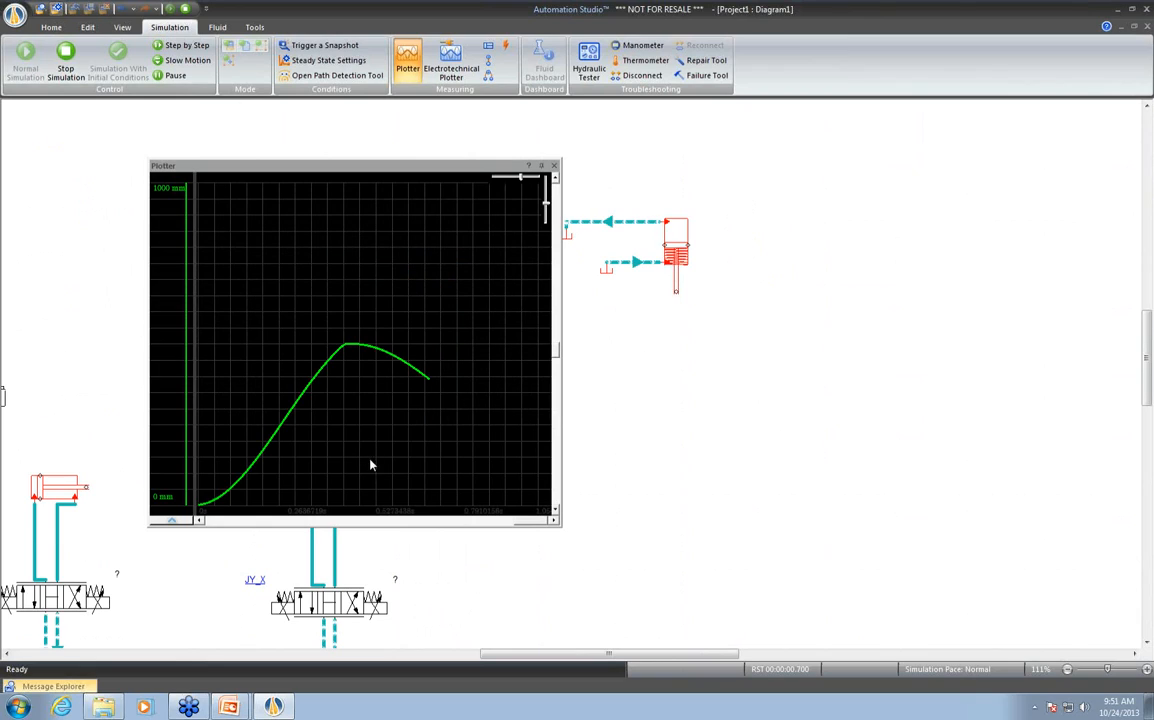
pyautogui.click(516, 180)
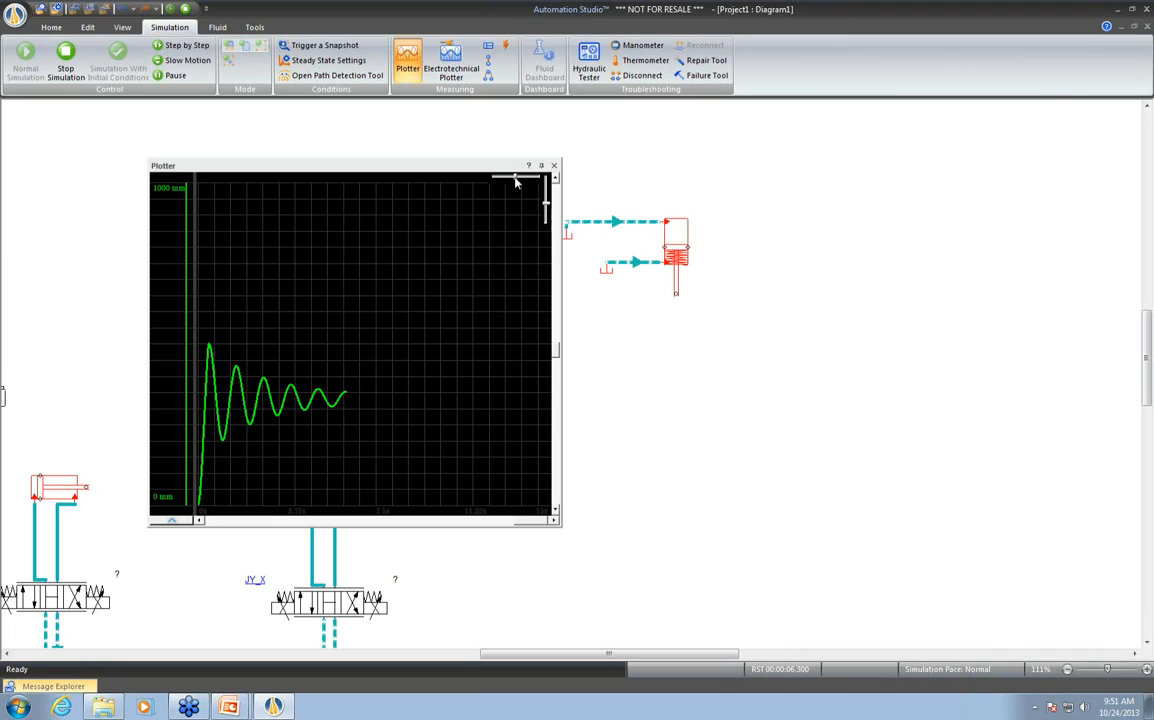
pyautogui.moveTo(657, 256)
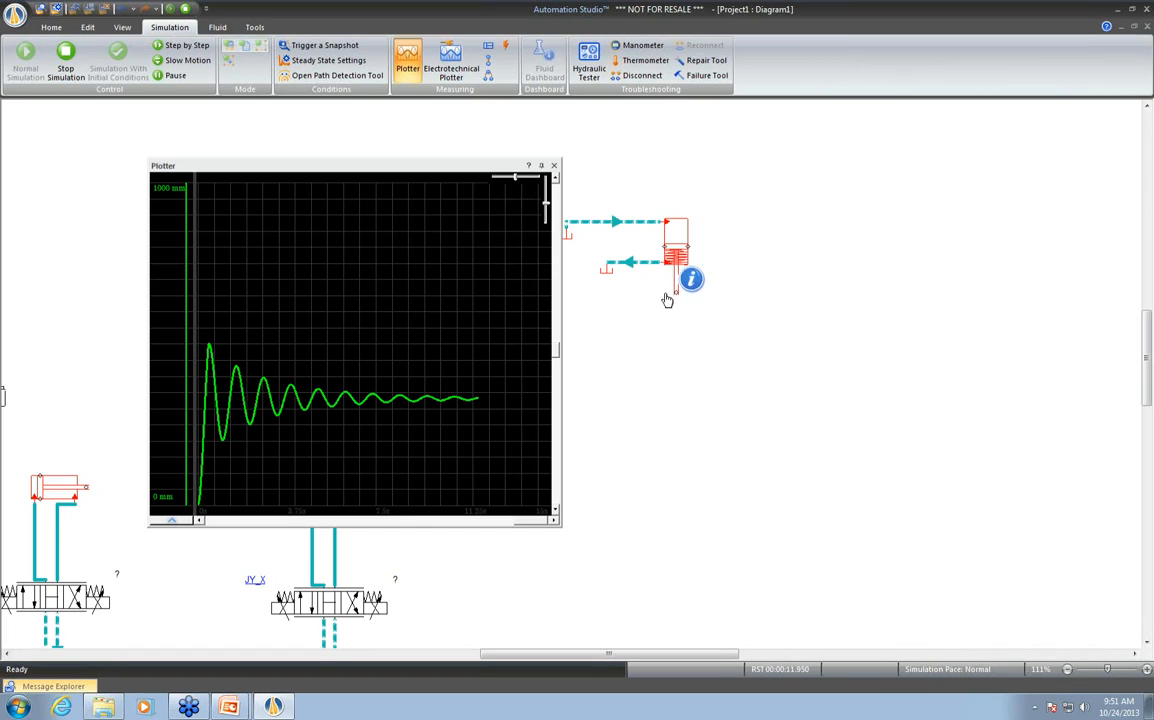
pyautogui.click(186, 9)
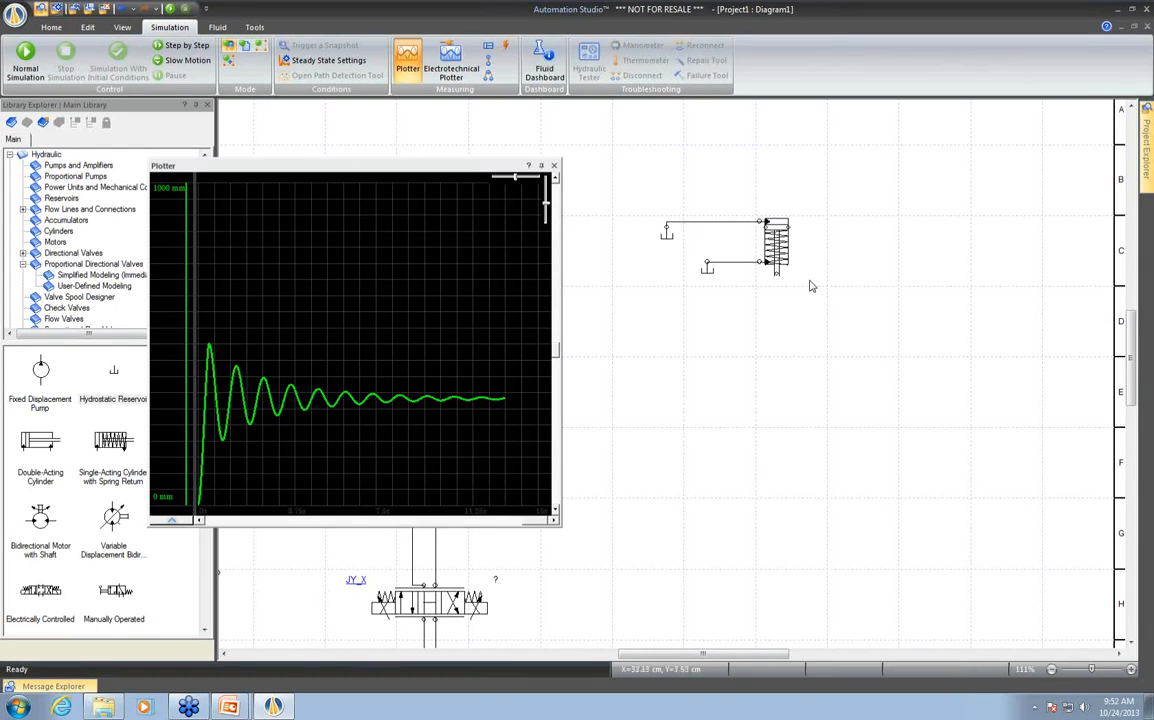
# Duplicate the spring cylinder with its two reservoirs and lines, placing the copy beside the original on its right
pyautogui.moveTo(742, 272); pyautogui.dragTo(646, 184)
pyautogui.moveTo(790, 258); pyautogui.dragTo(976, 266)
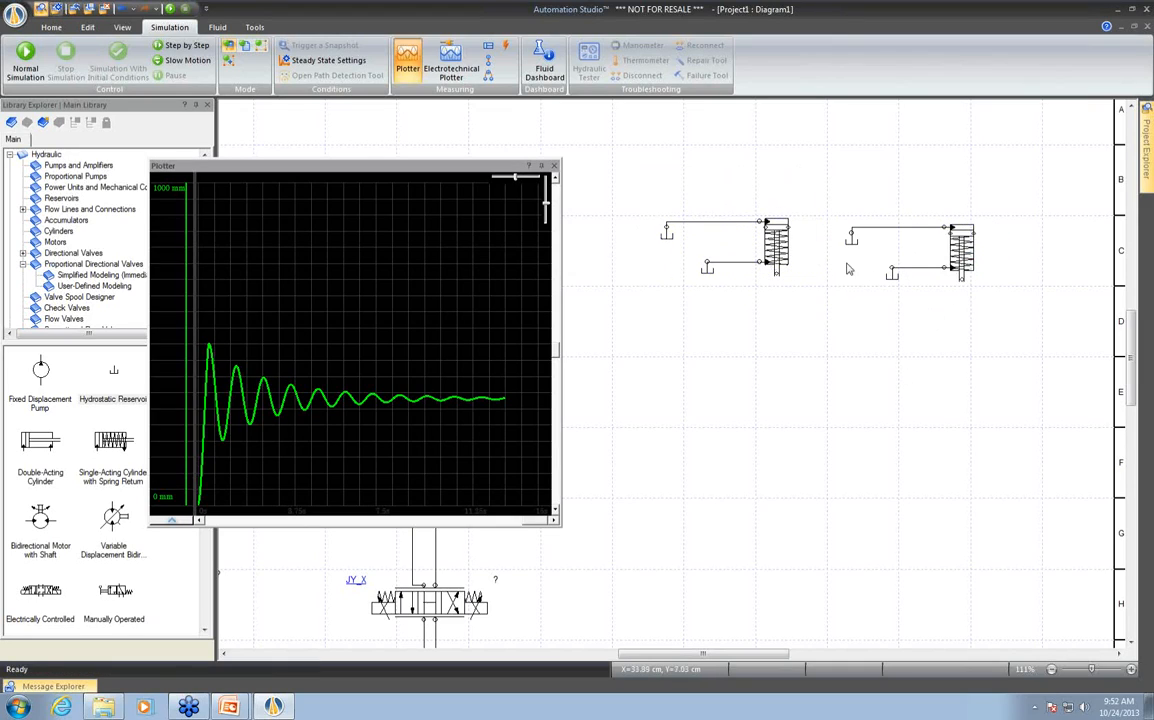
# Check the dynamic piston friction and its available units in the original spring cylinder's properties, and close them
pyautogui.doubleClick(698, 220)
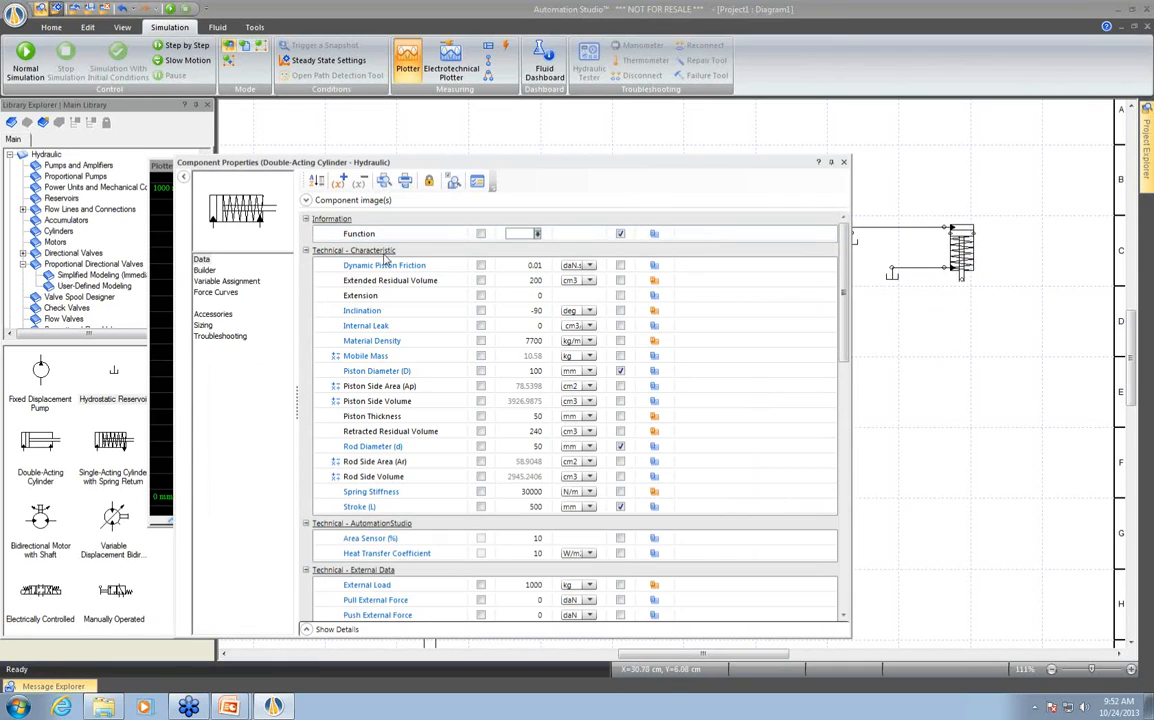
pyautogui.click(576, 266)
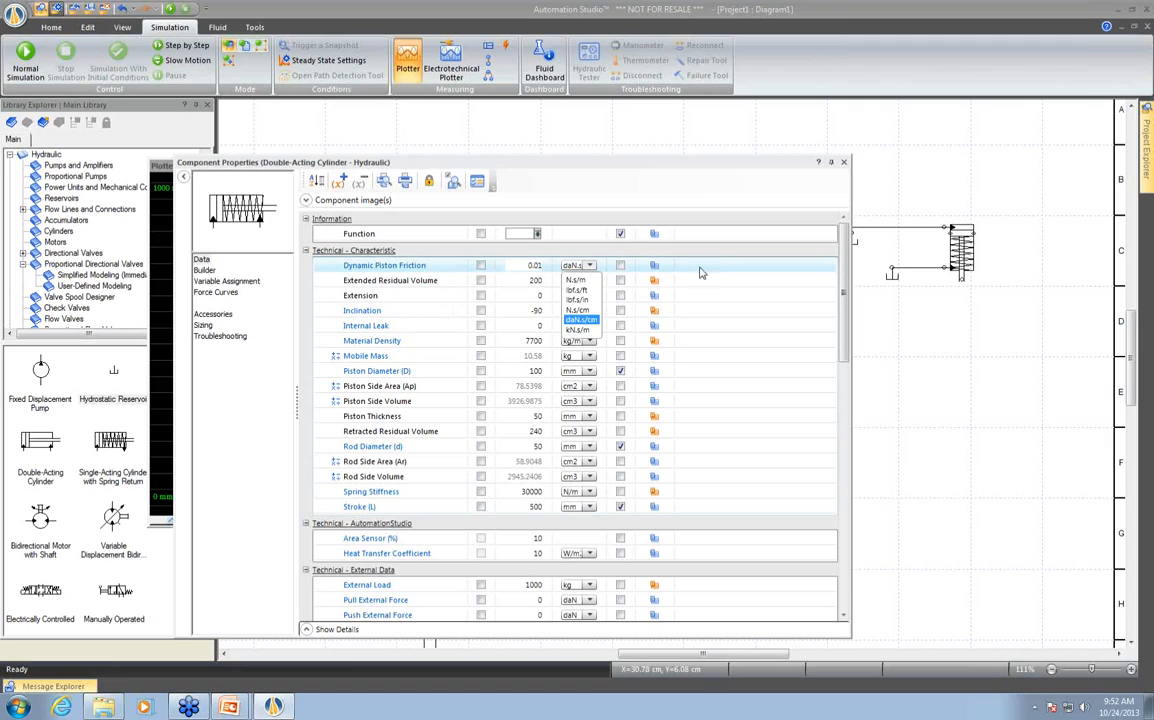
pyautogui.click(752, 318)
pyautogui.click(843, 161)
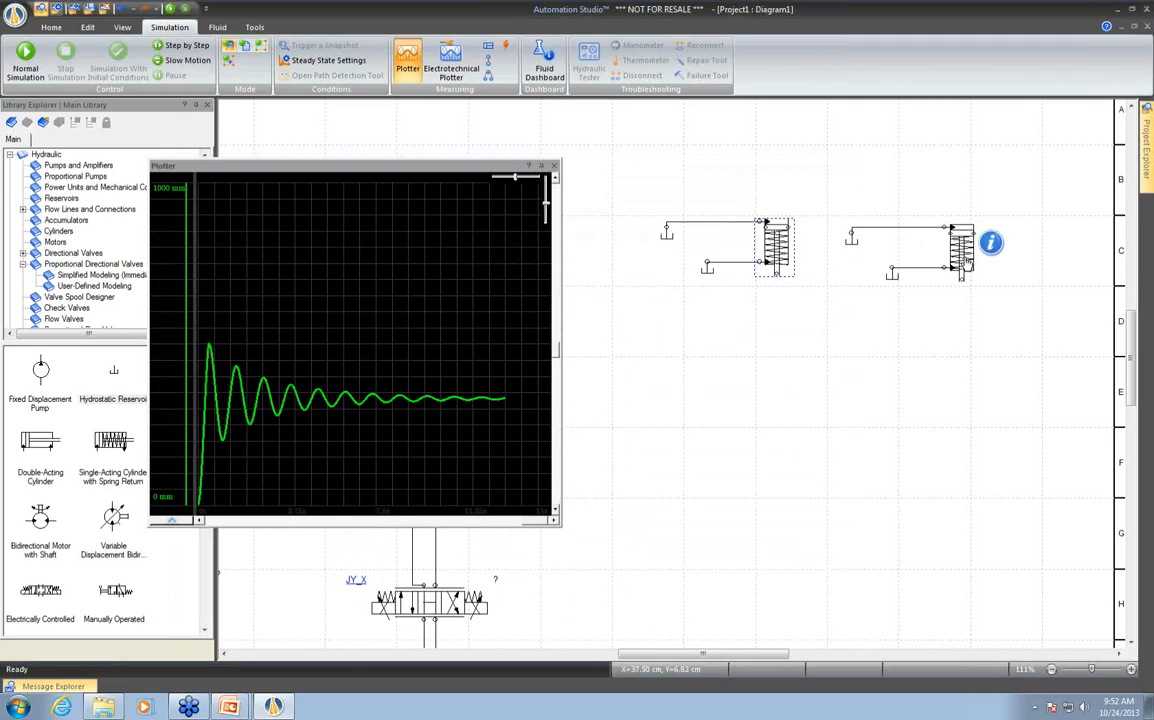
# Set the dynamic piston friction of the copied spring cylinder to 1 and close its properties
pyautogui.doubleClick(963, 258)
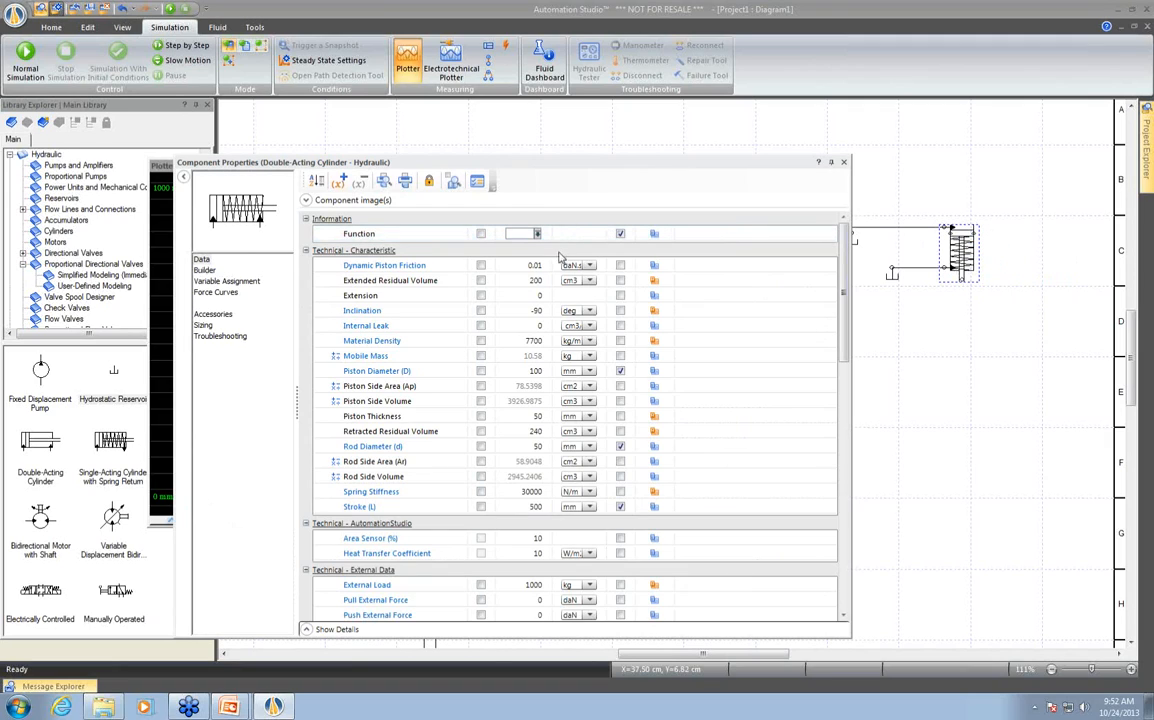
pyautogui.click(533, 265)
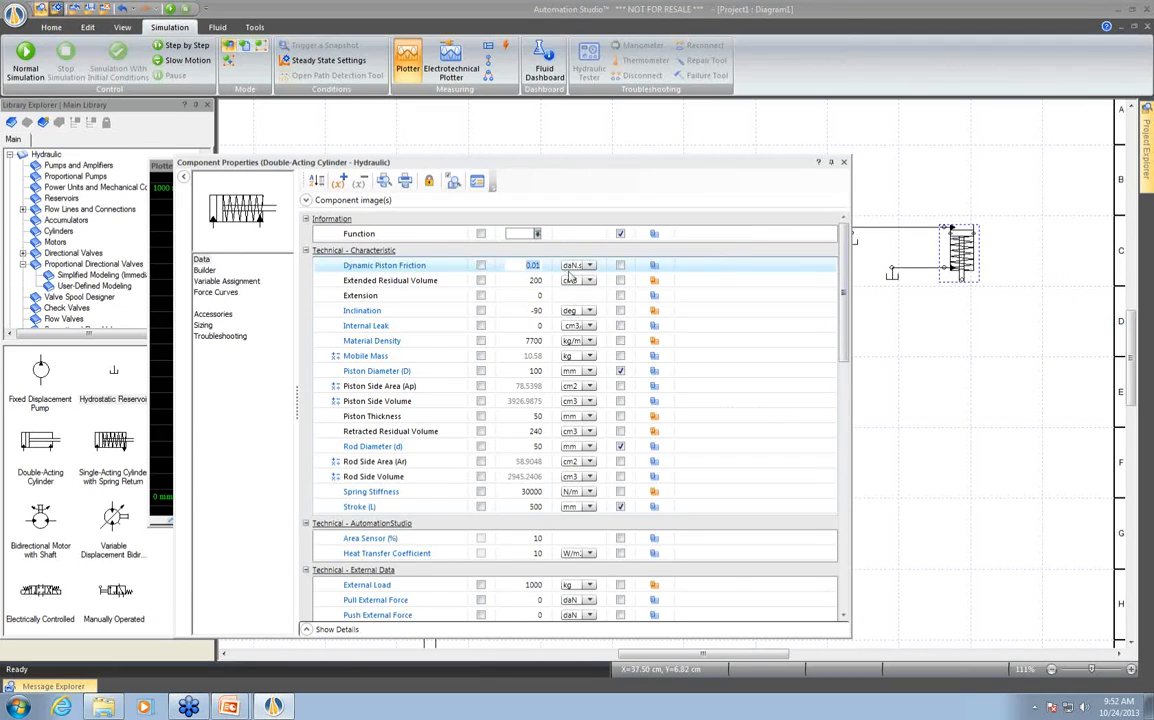
pyautogui.write('1')
pyautogui.click(737, 341)
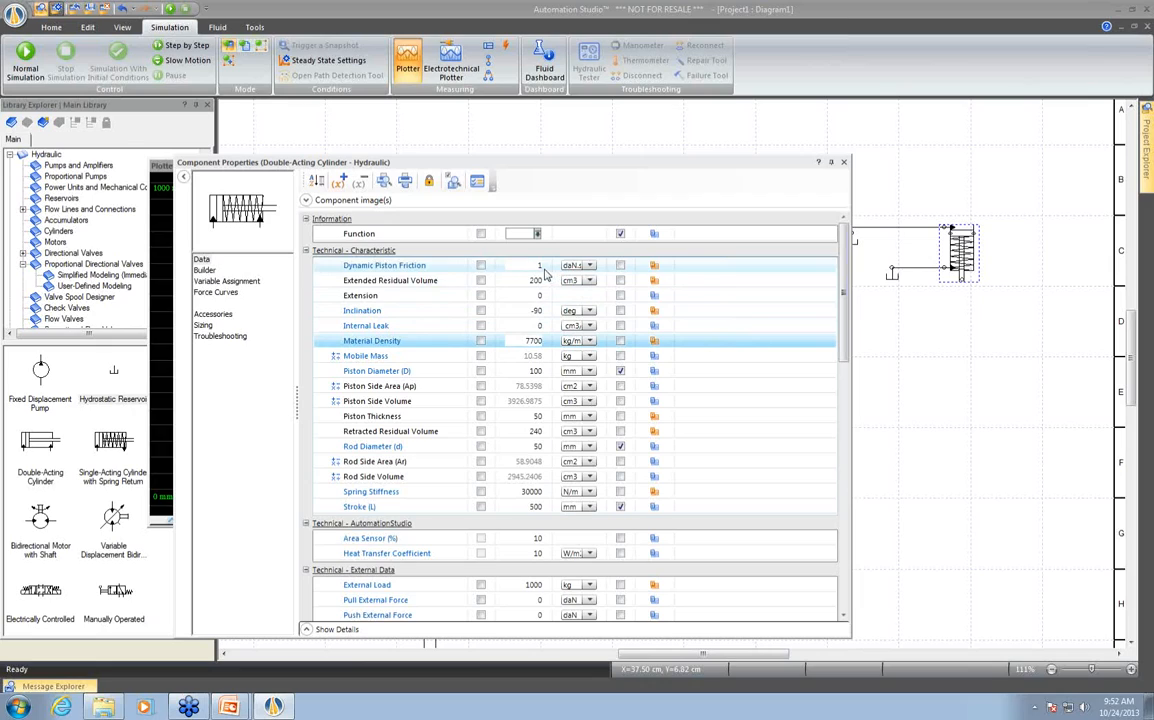
pyautogui.click(766, 153)
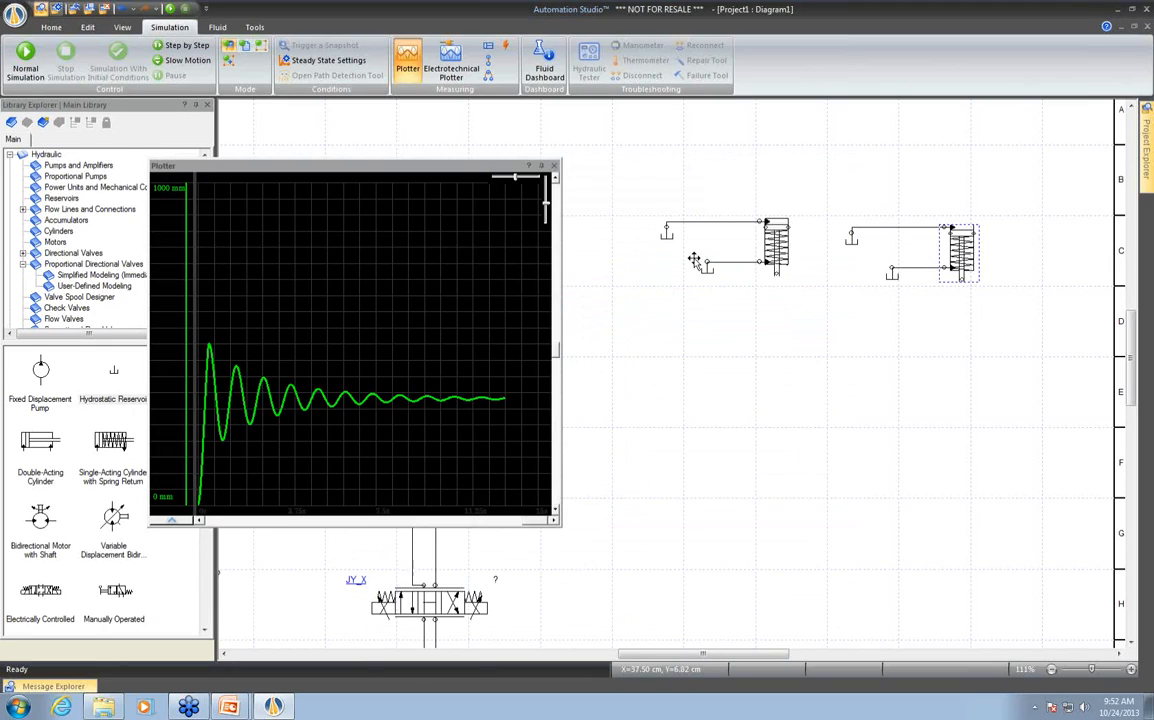
# Add the copied spring cylinder's Linear Position to the plotter
pyautogui.moveTo(791, 252)
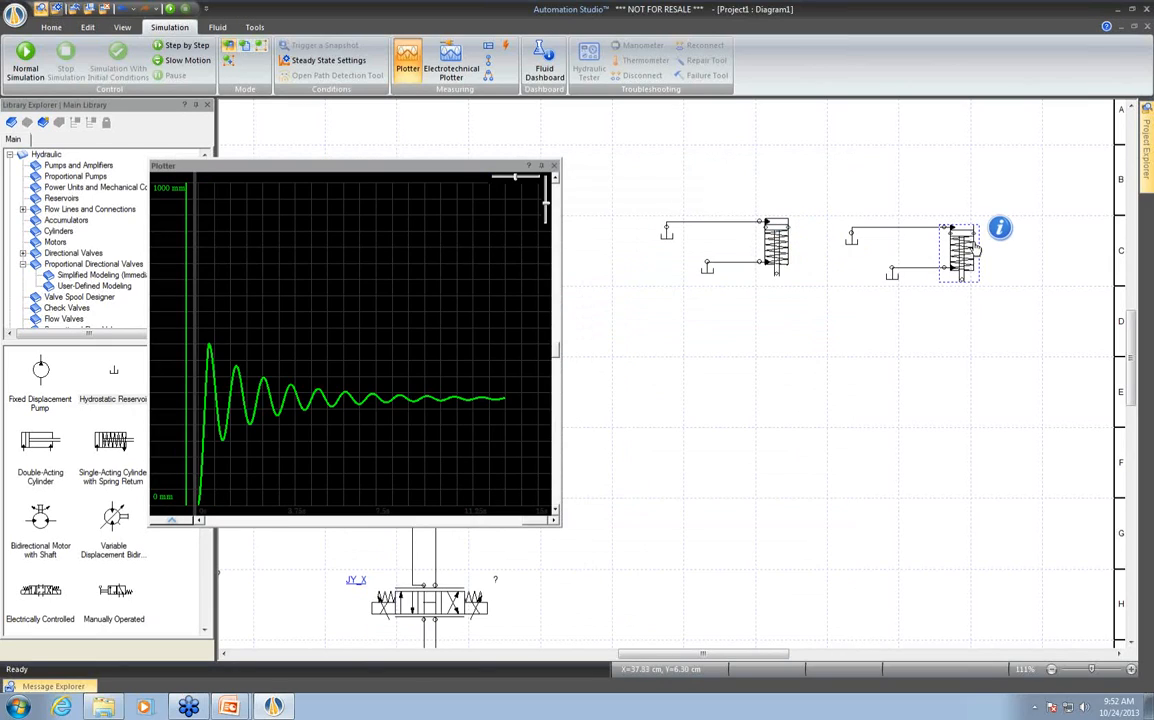
pyautogui.moveTo(459, 285); pyautogui.dragTo(456, 283)
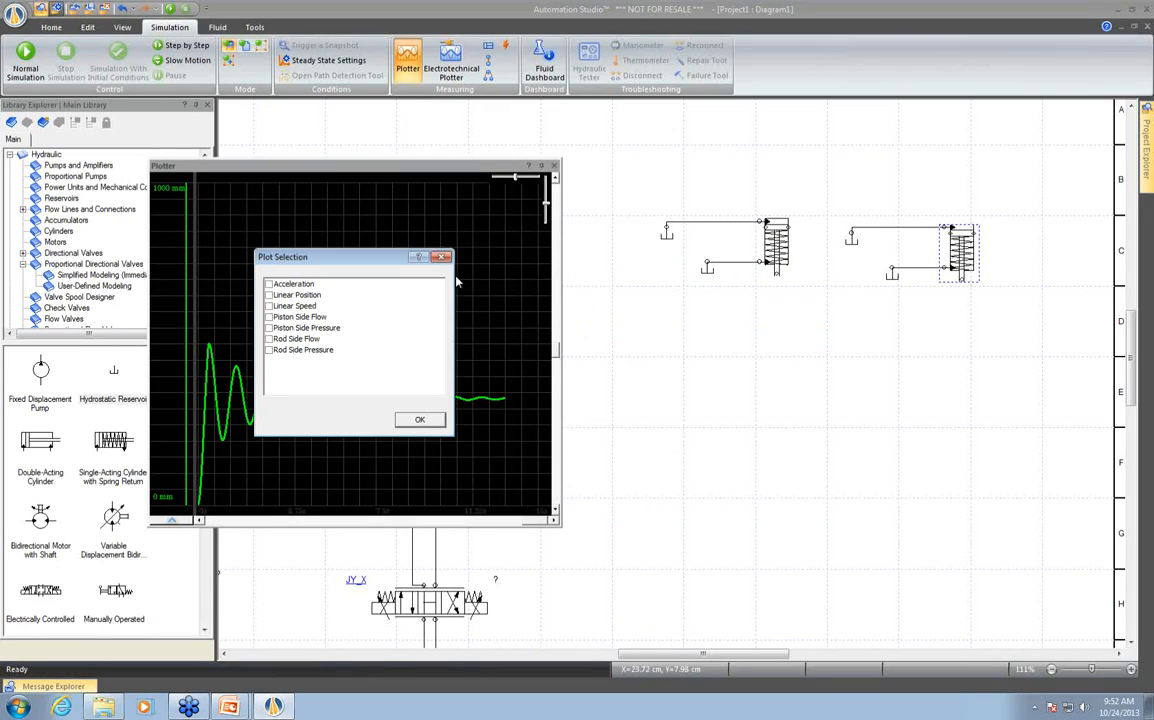
pyautogui.click(268, 296)
pyautogui.click(419, 420)
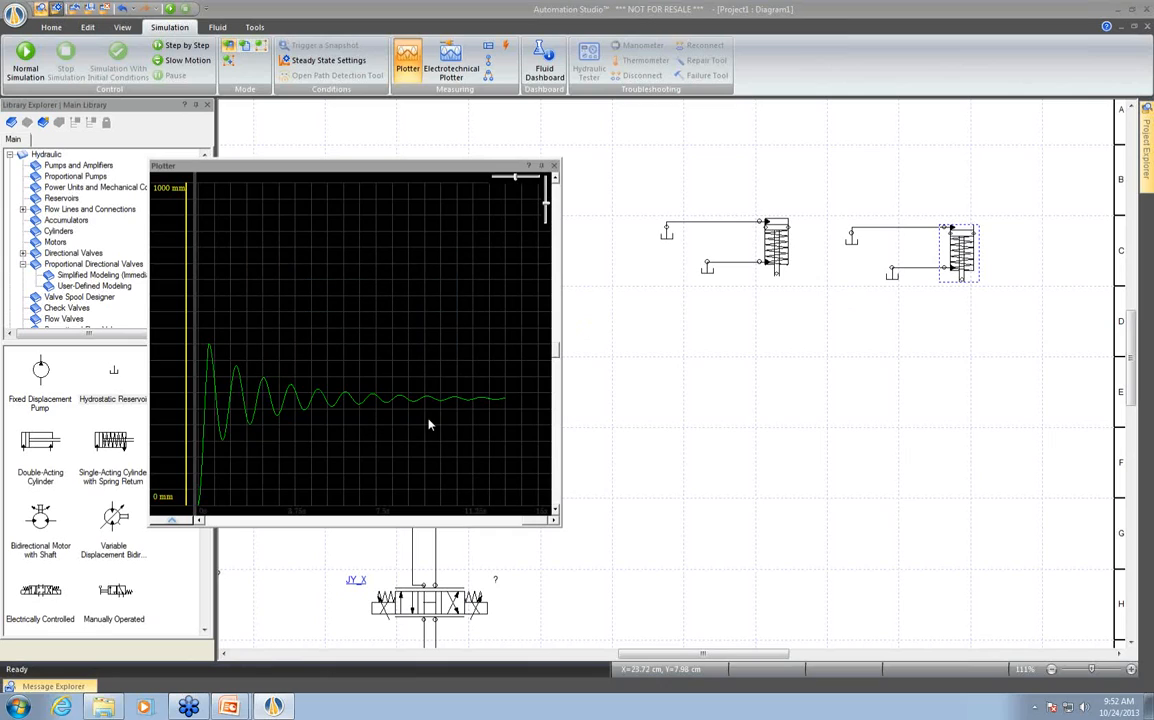
# Run the normal simulation, compare both cylinders' position curves with the plotter's curve list expanded, and stop the simulation
pyautogui.click(31, 60)
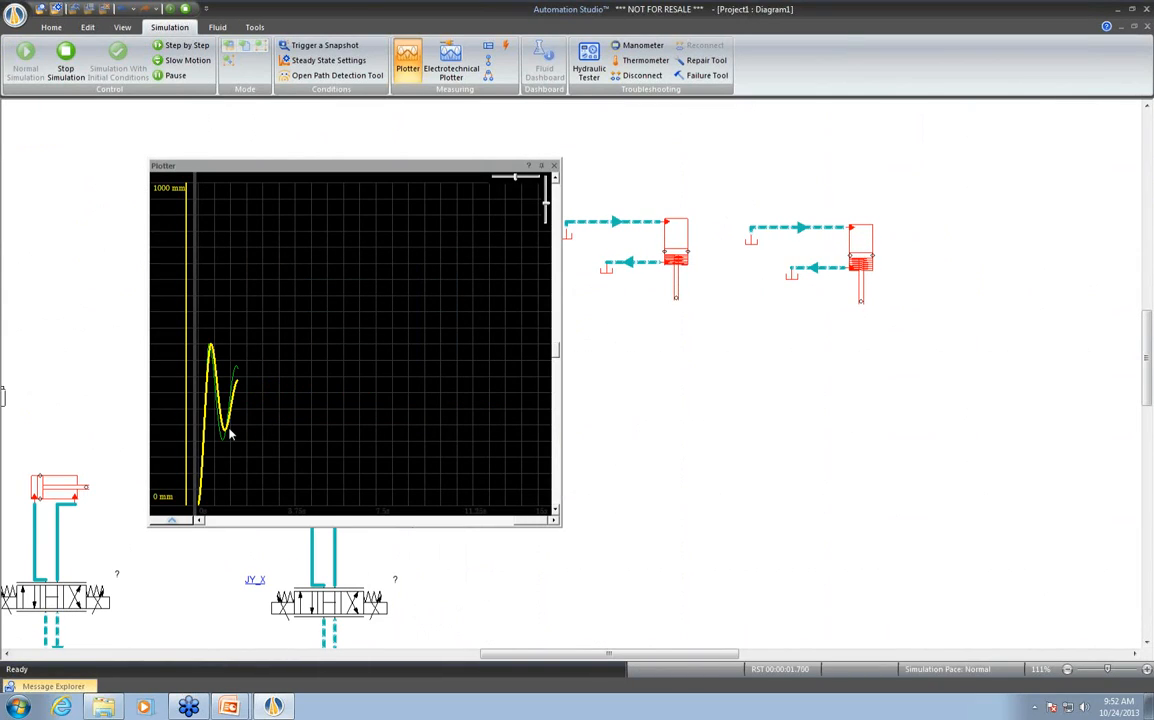
pyautogui.click(172, 520)
pyautogui.click(250, 457)
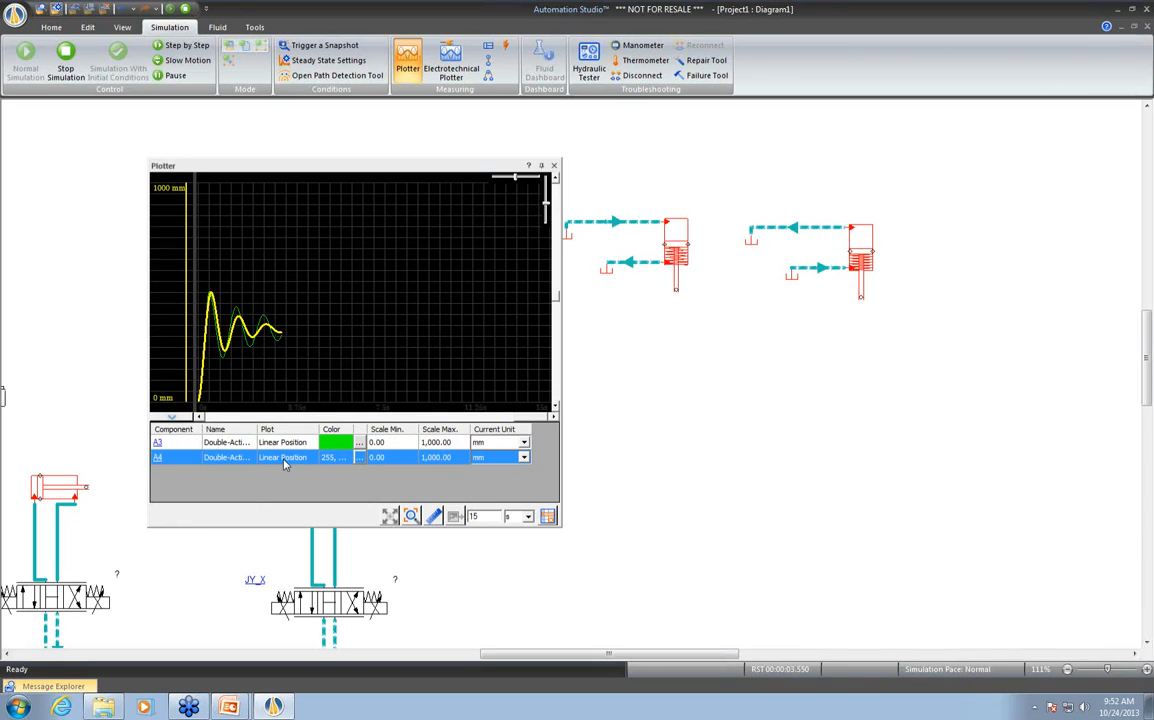
pyautogui.moveTo(306, 337)
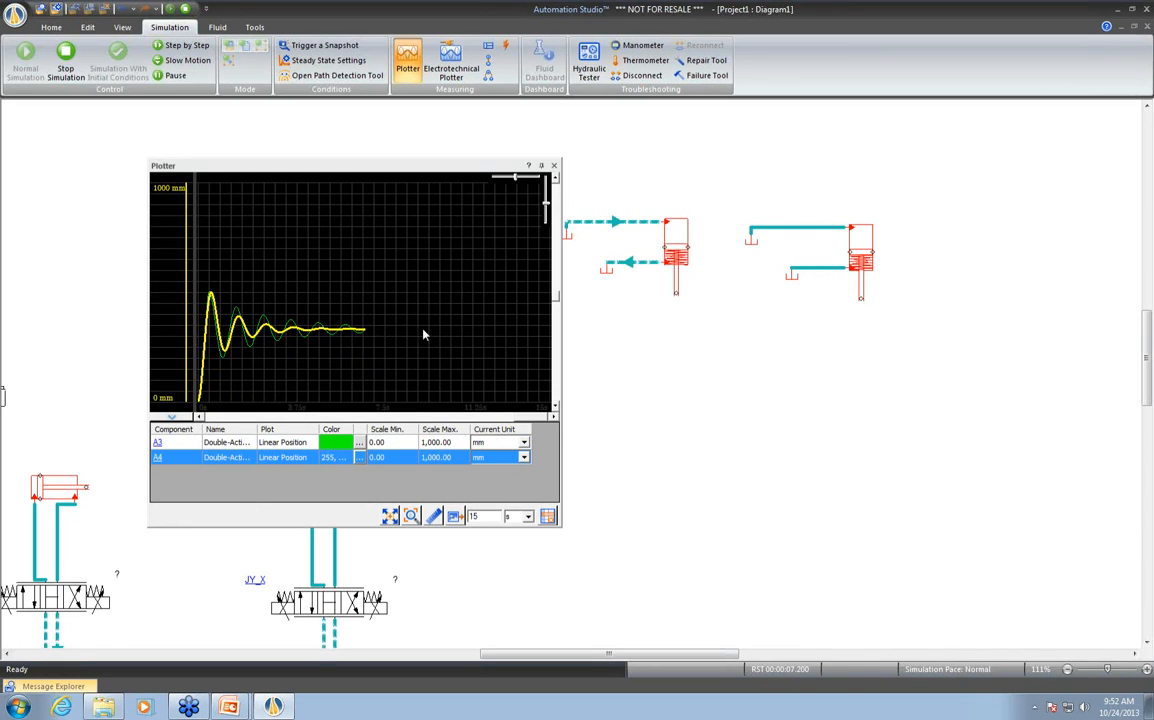
pyautogui.moveTo(845, 262)
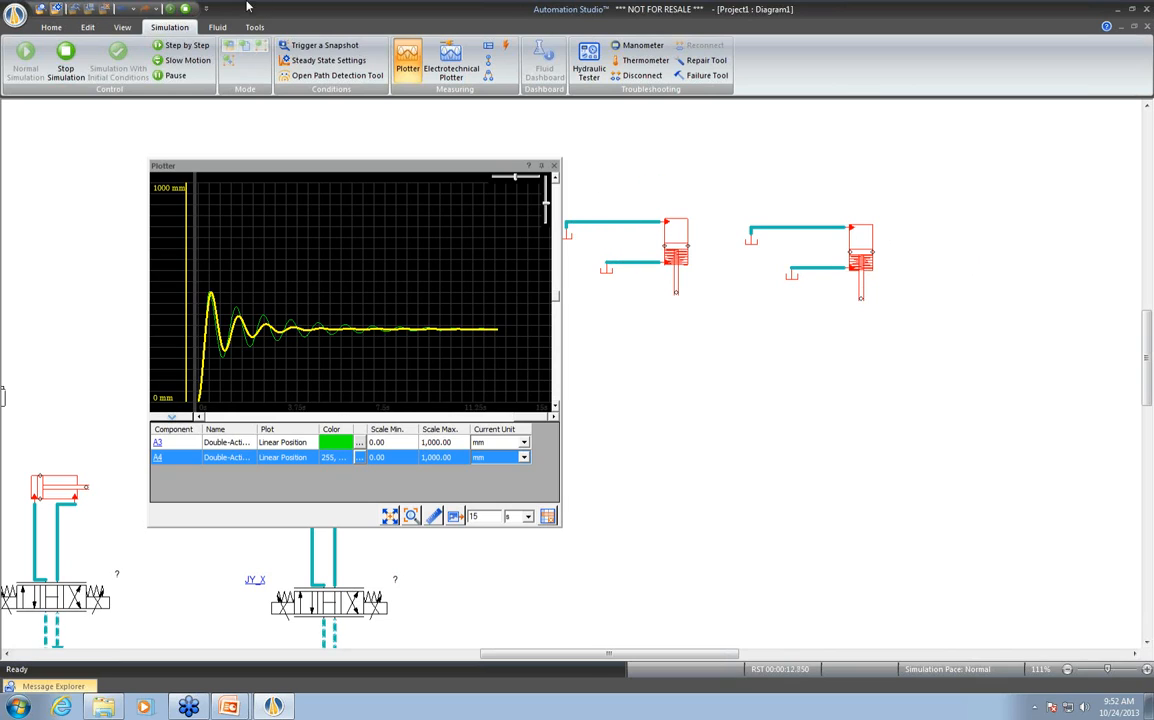
pyautogui.click(170, 9)
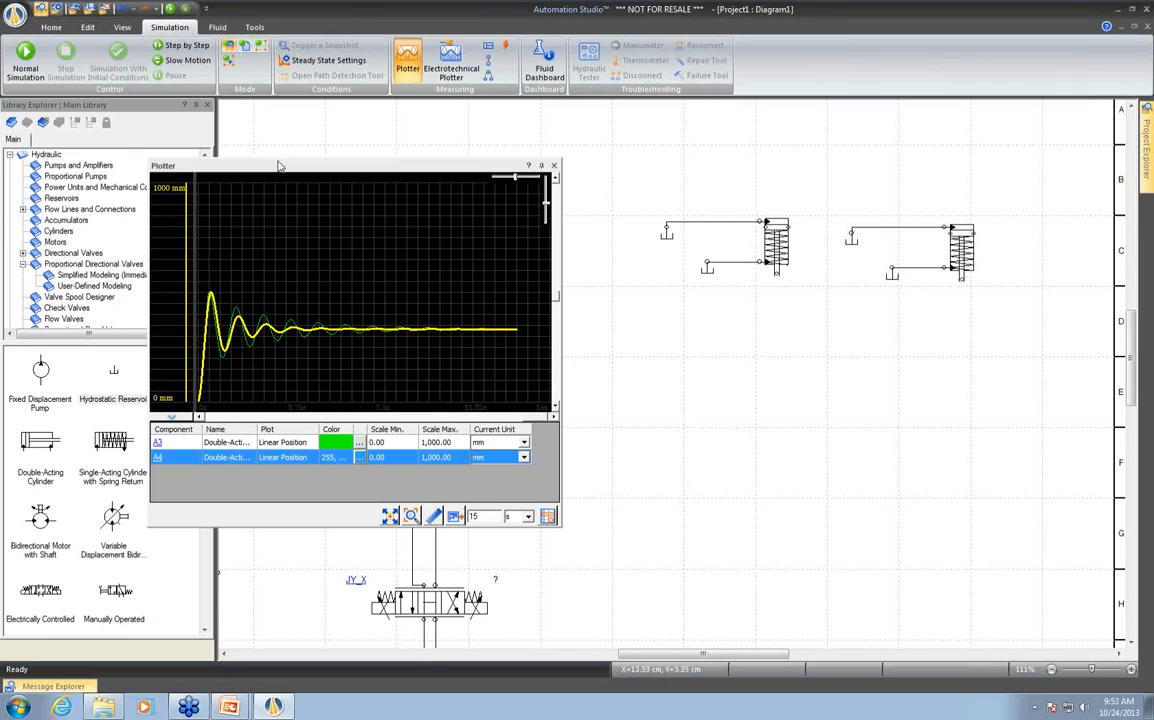
# Close the plotter, open the recent project Electrical_Motor, and collapse the Library Explorer
pyautogui.click(555, 166)
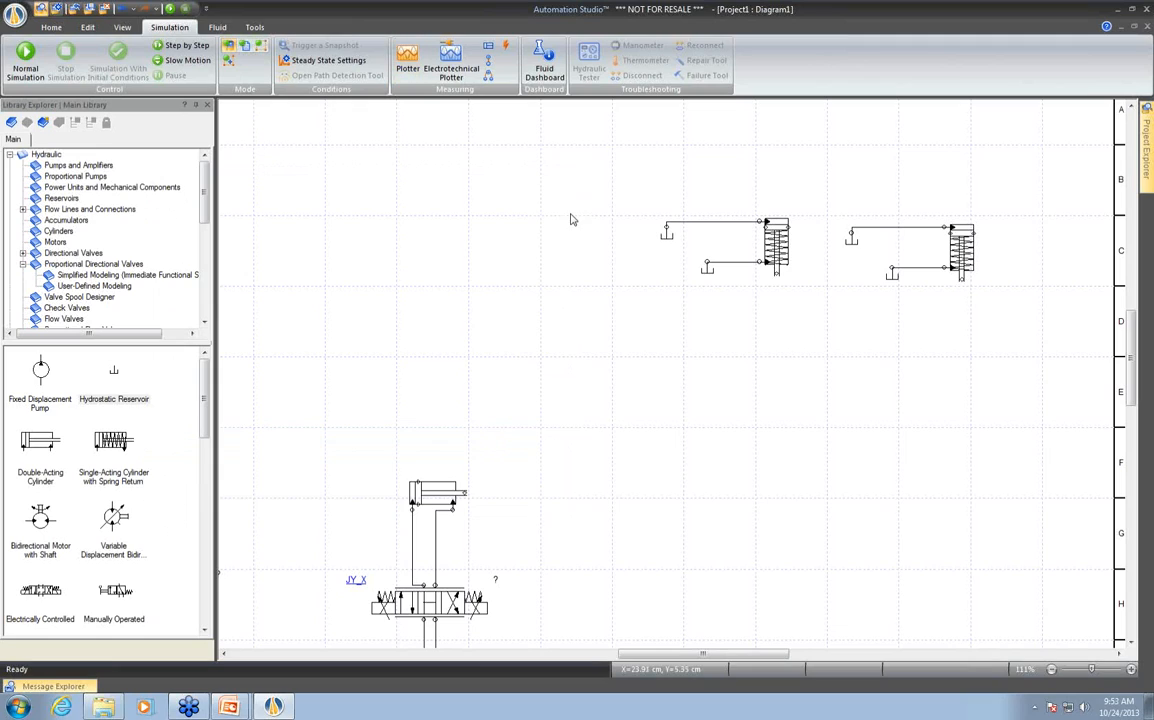
pyautogui.click(16, 14)
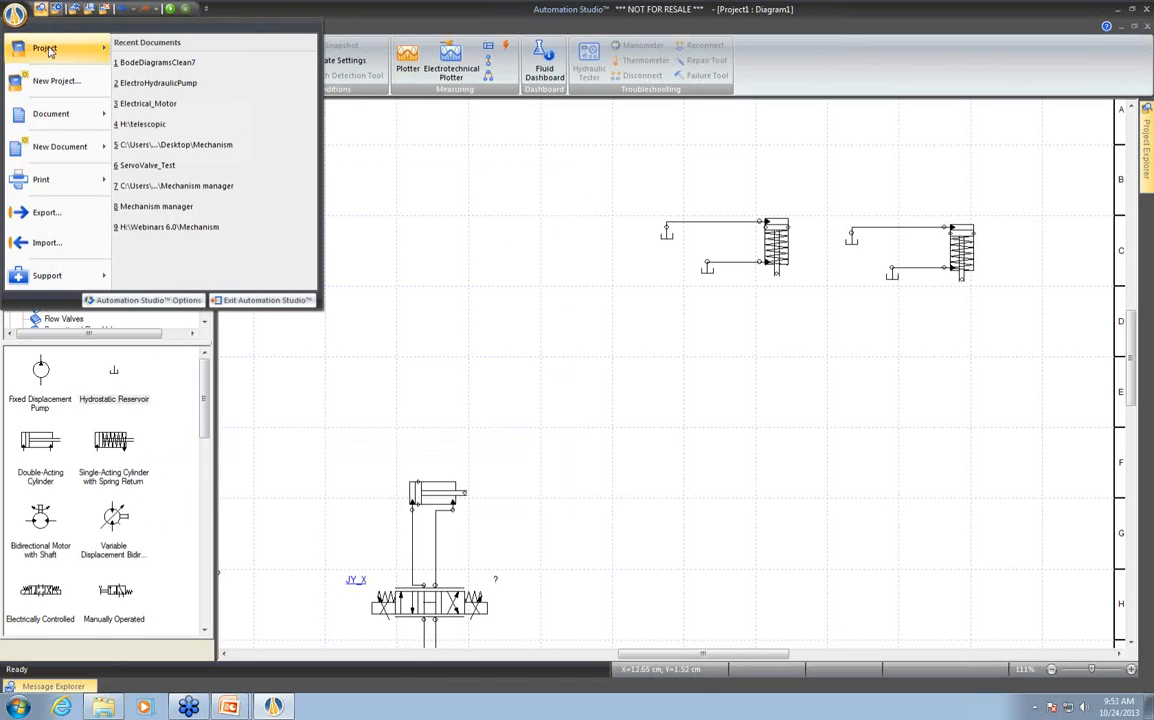
pyautogui.moveTo(48, 48)
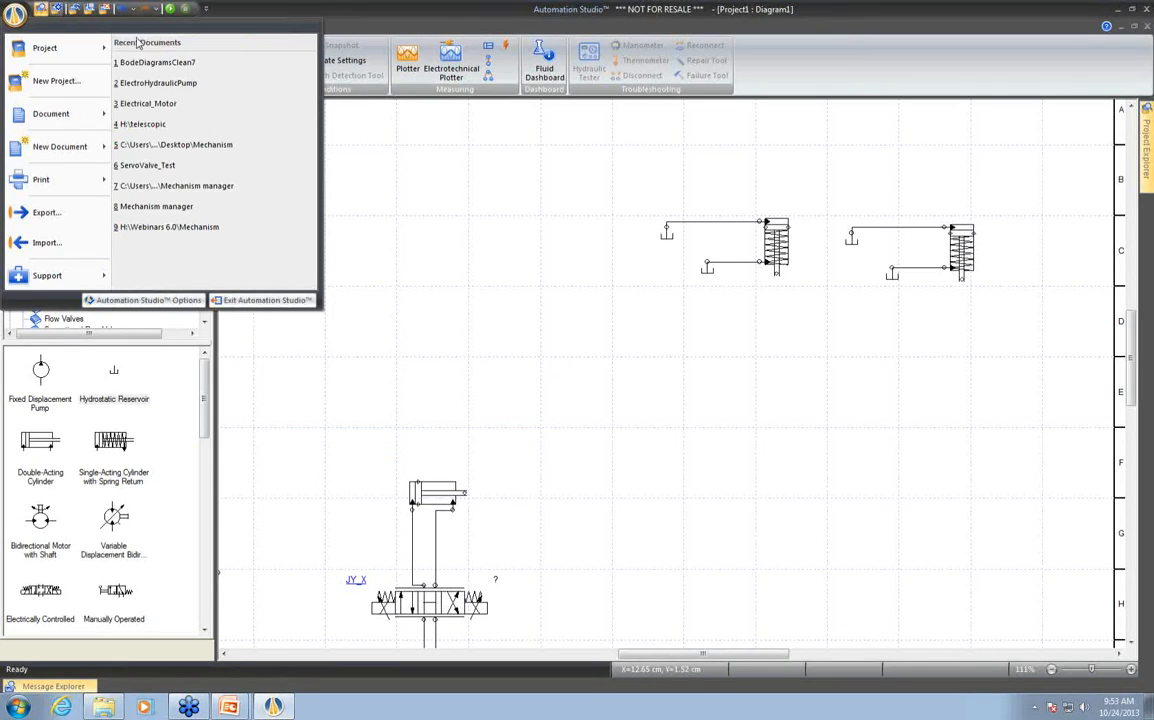
pyautogui.click(165, 95)
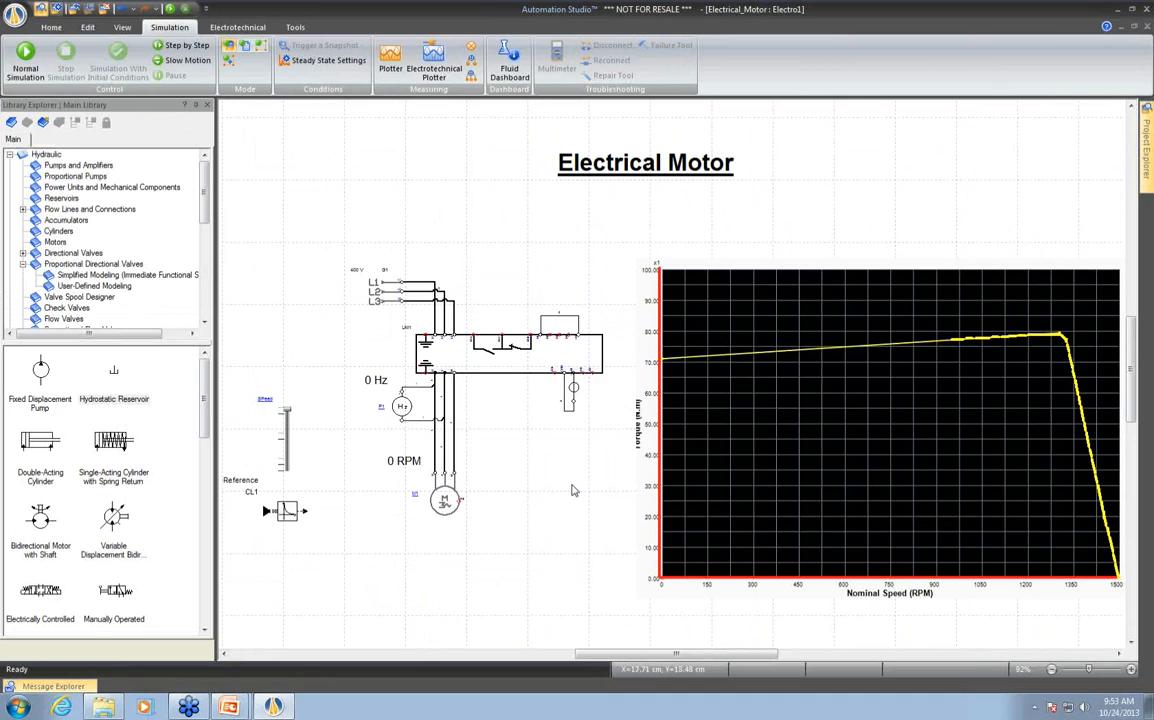
pyautogui.click(199, 105)
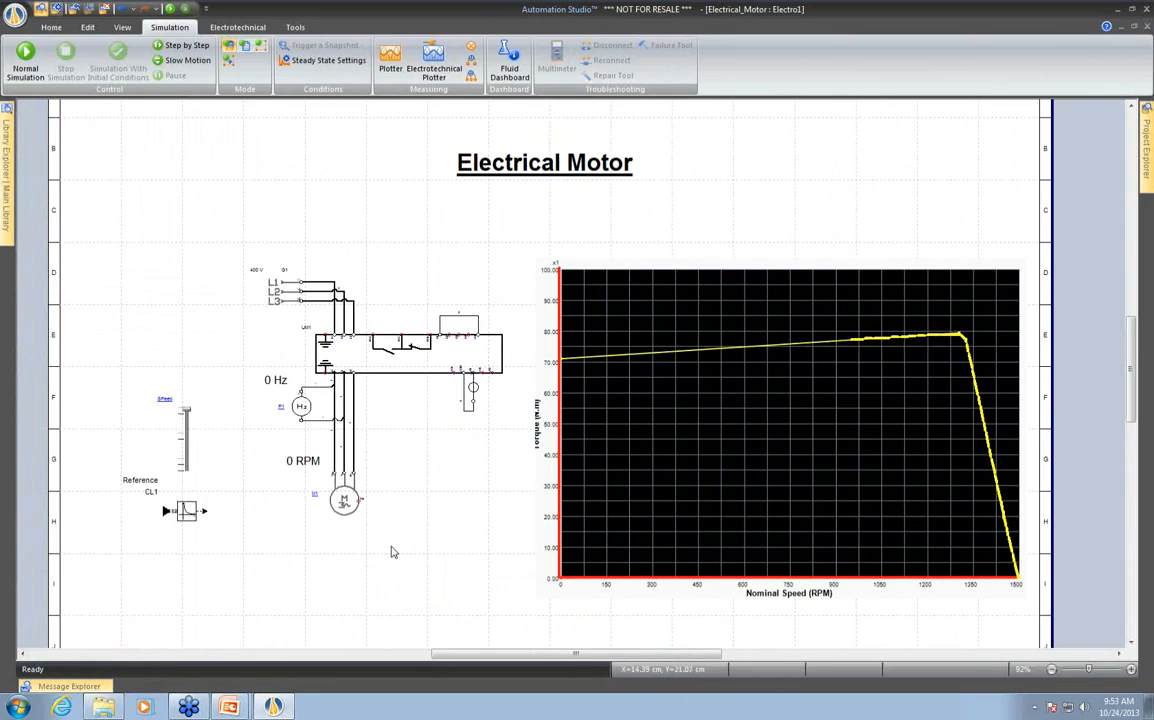
# Open the three-phase asynchronous motor's properties, moving up and enlarging the properties window to show more of its parameters
pyautogui.doubleClick(342, 500)
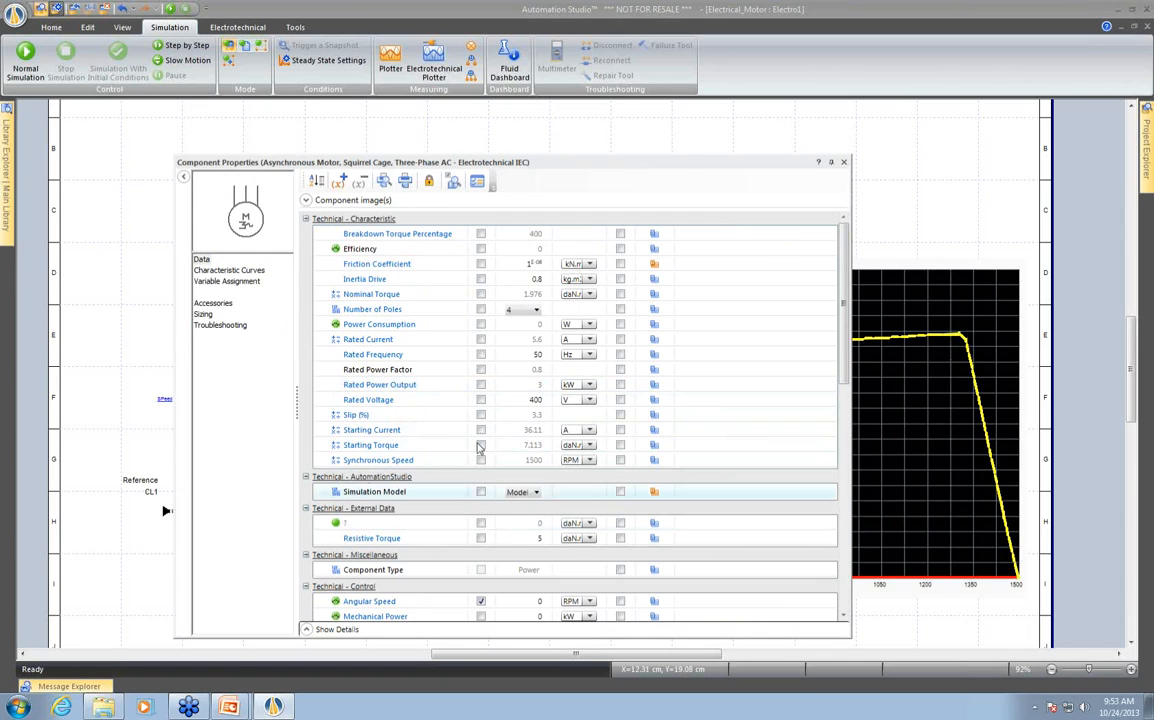
pyautogui.moveTo(538, 163); pyautogui.dragTo(540, 112)
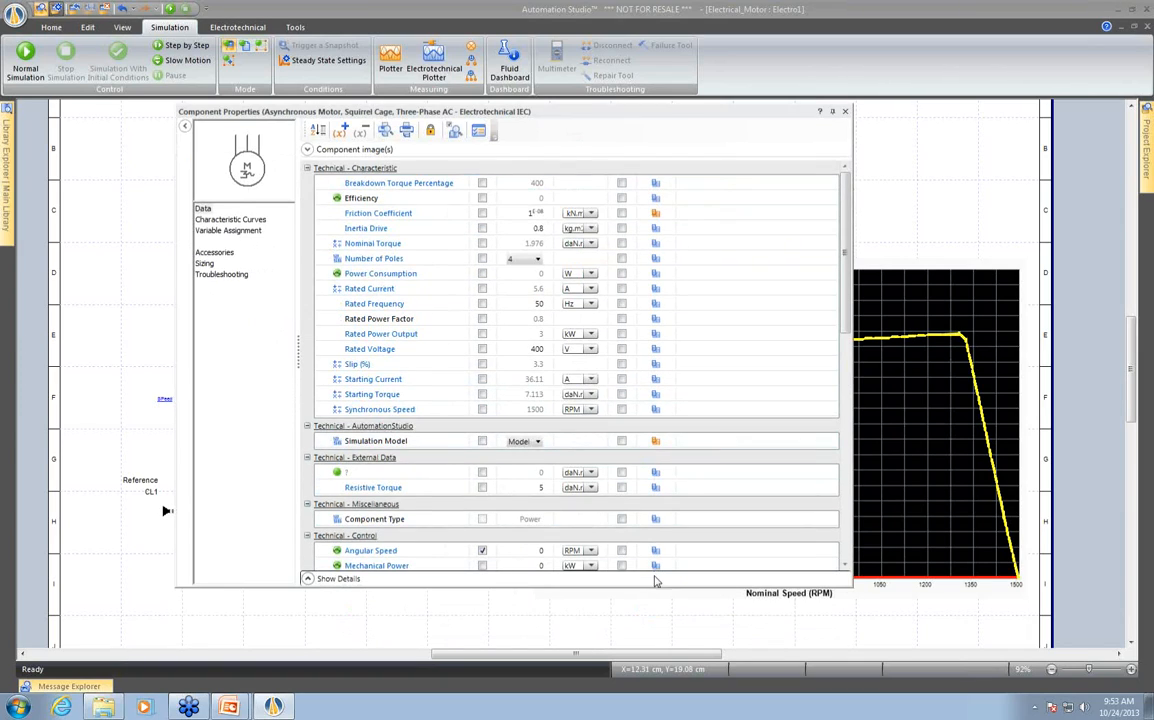
pyautogui.moveTo(652, 586); pyautogui.dragTo(627, 581)
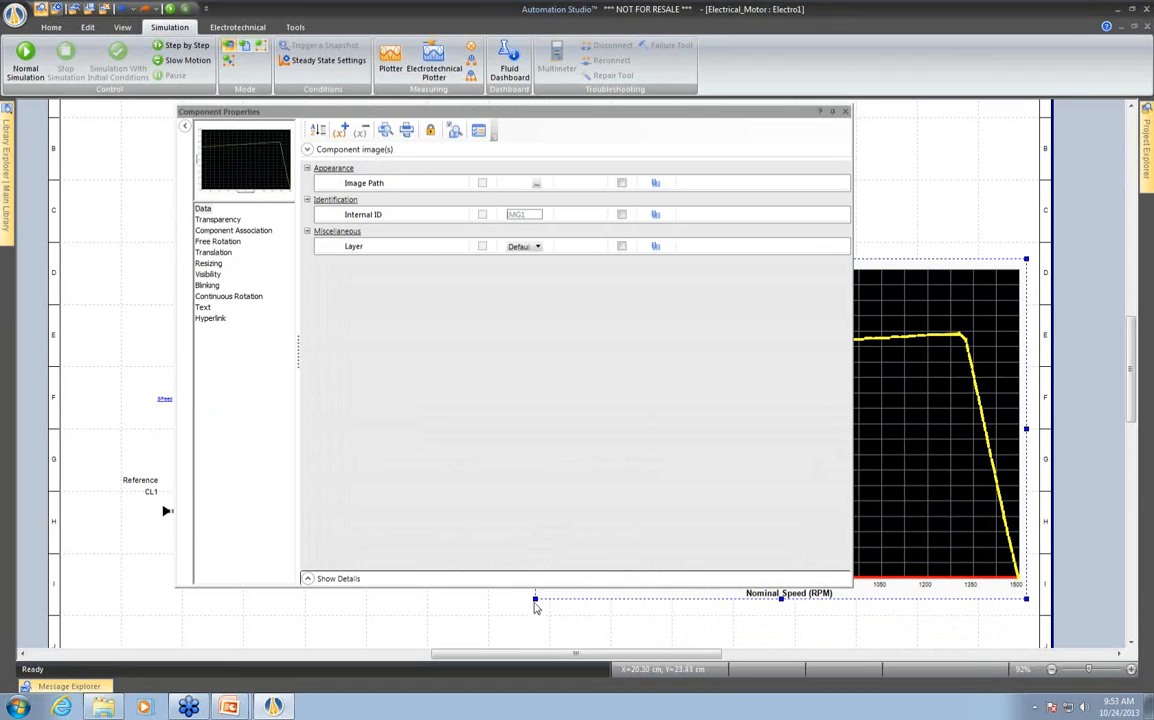
pyautogui.moveTo(518, 588); pyautogui.dragTo(516, 636)
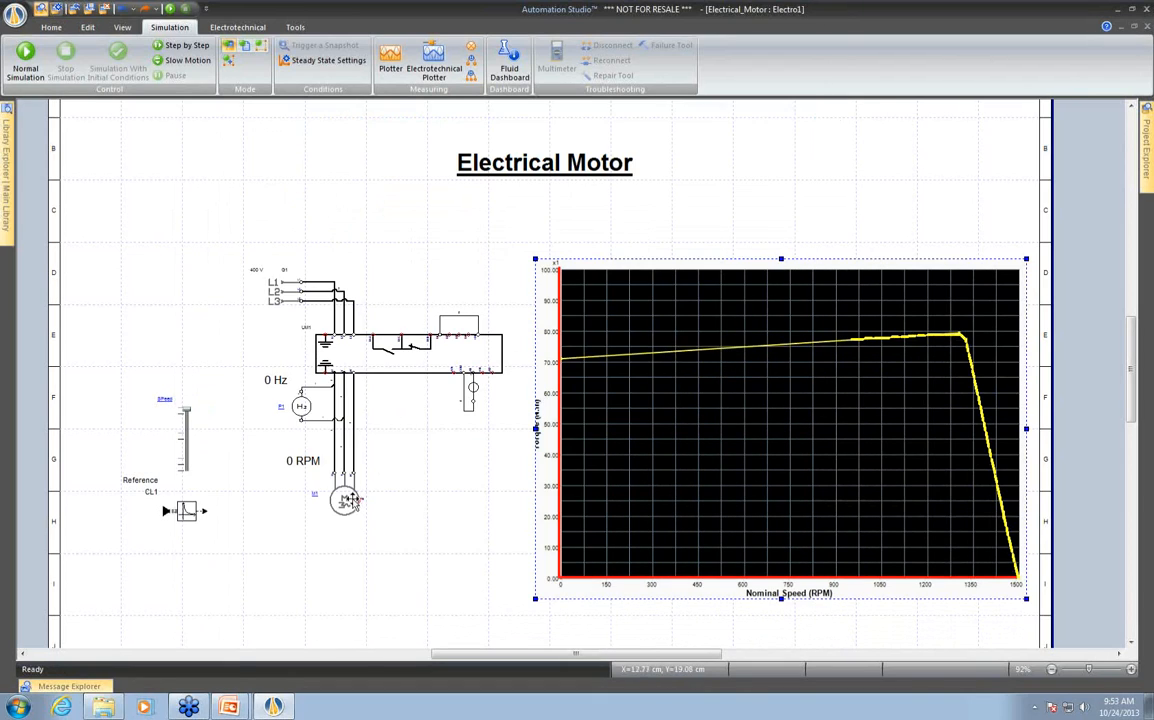
pyautogui.click(345, 498)
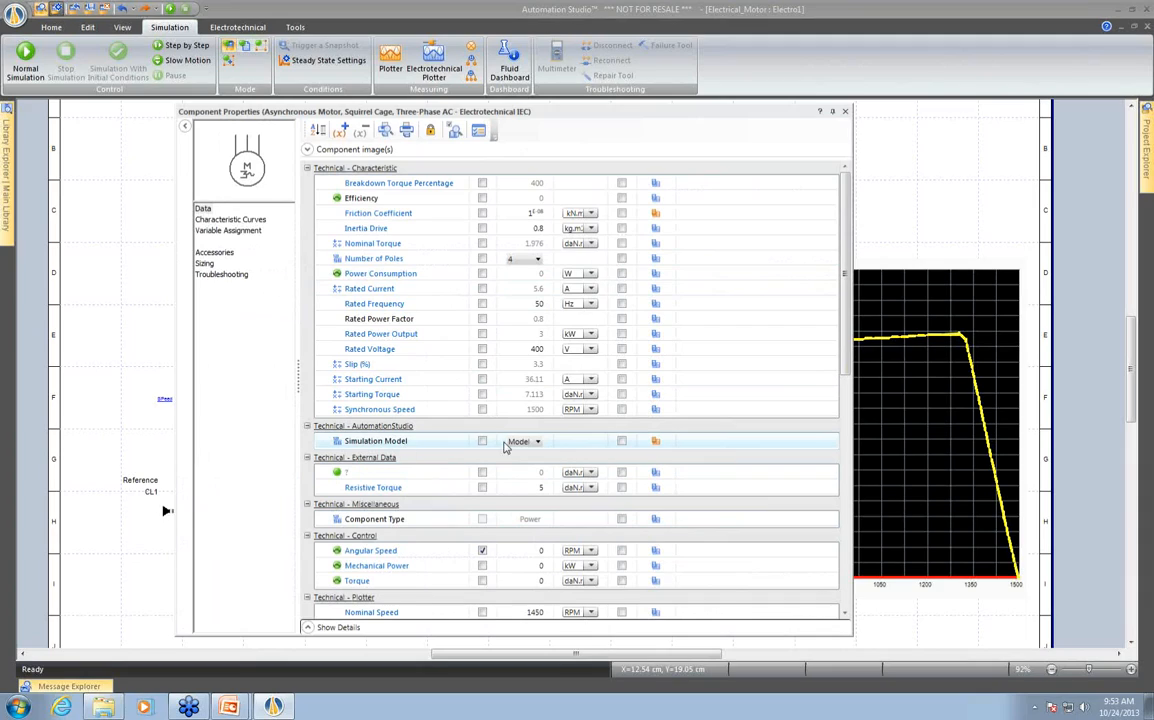
# Switch the motor's simulation model to By Parameters and back to Modeling by curves
pyautogui.click(537, 443)
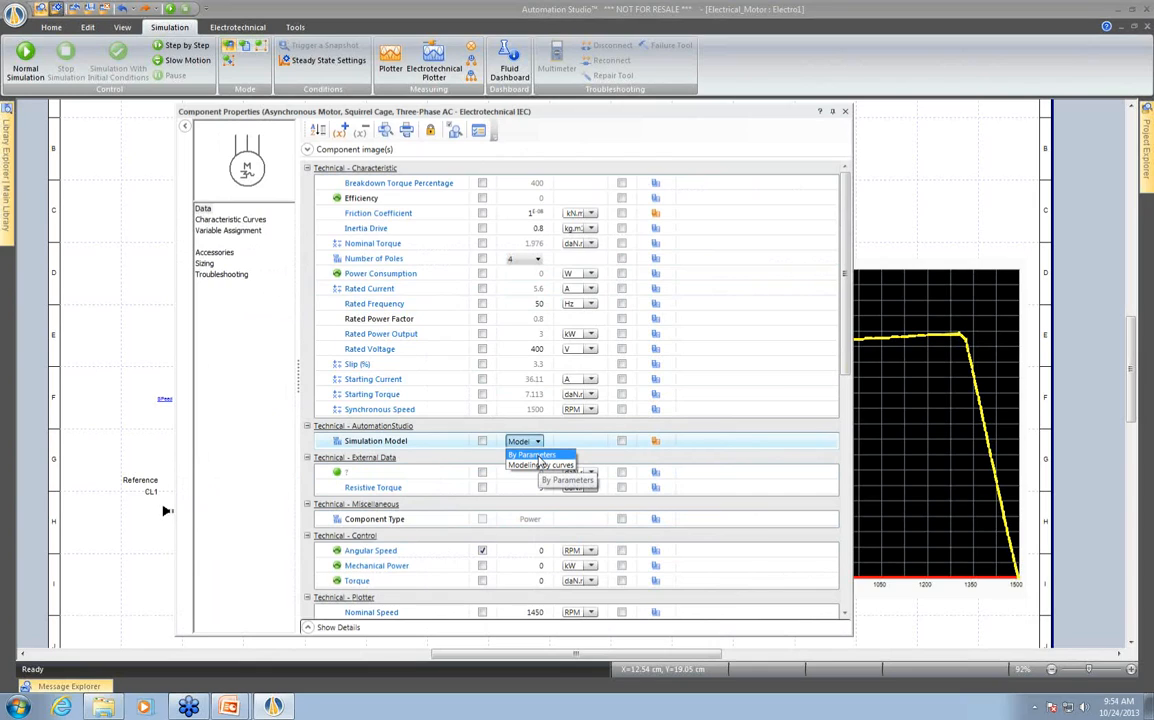
pyautogui.click(538, 456)
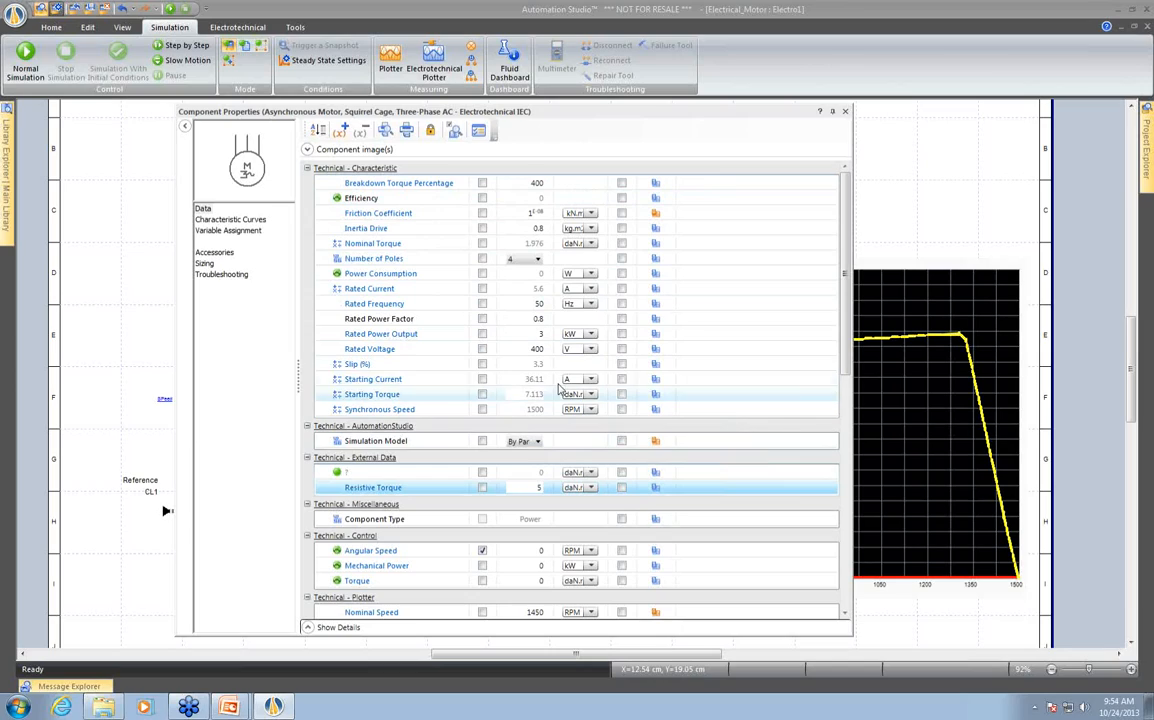
pyautogui.click(527, 445)
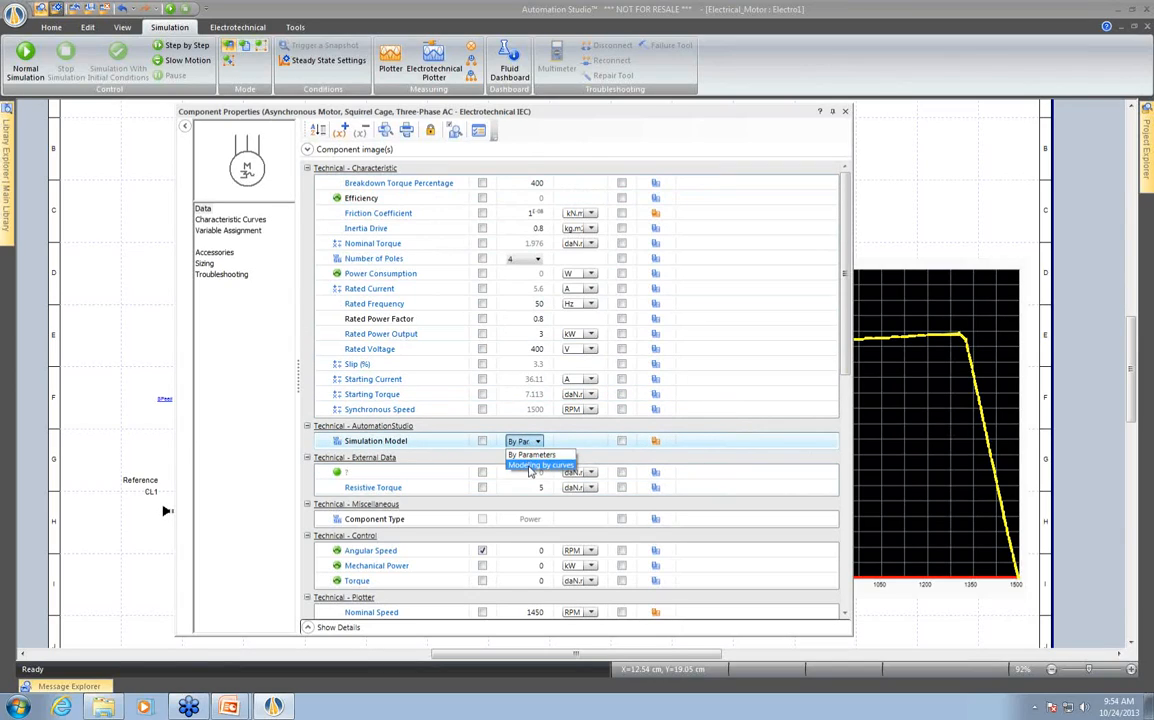
pyautogui.click(503, 450)
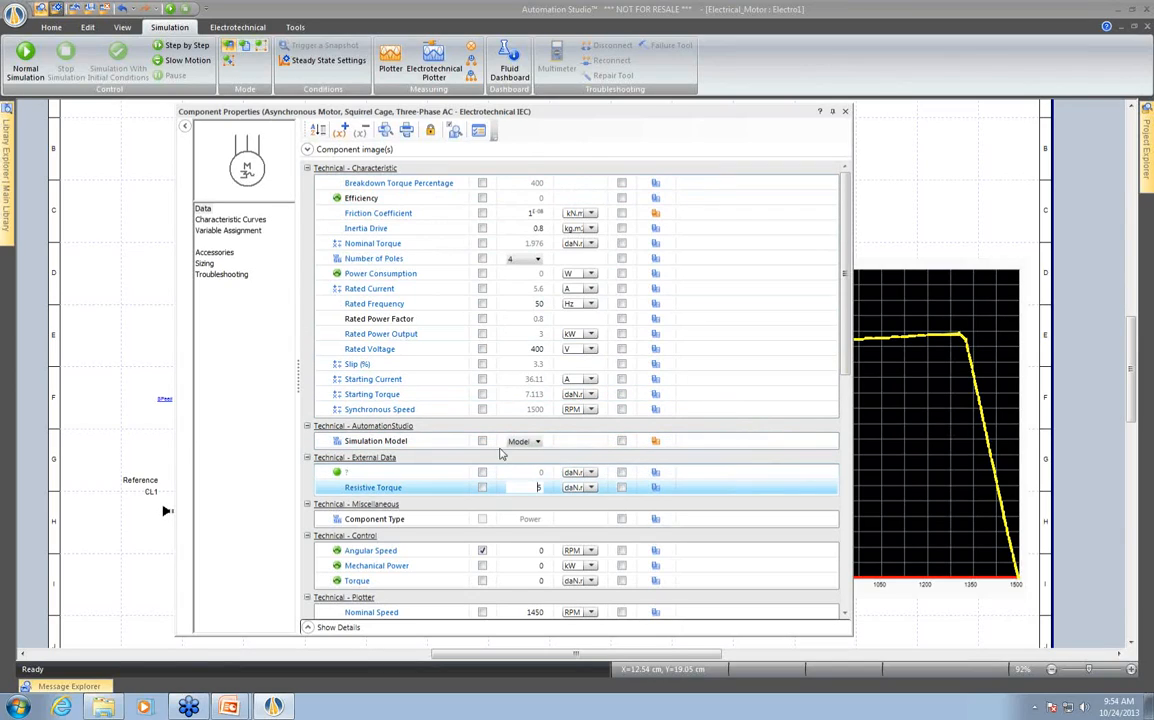
# Examine the motor's torque, power factor and current characteristic curves and the torque curve's data points, and close the properties
pyautogui.click(215, 222)
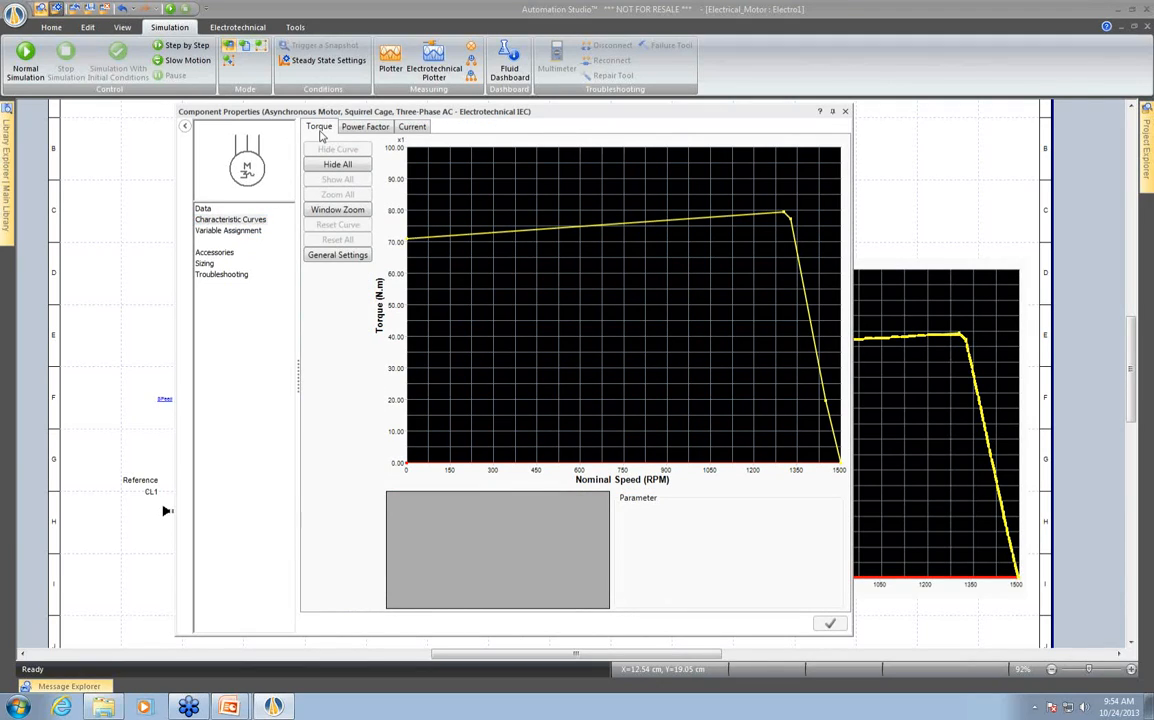
pyautogui.click(362, 128)
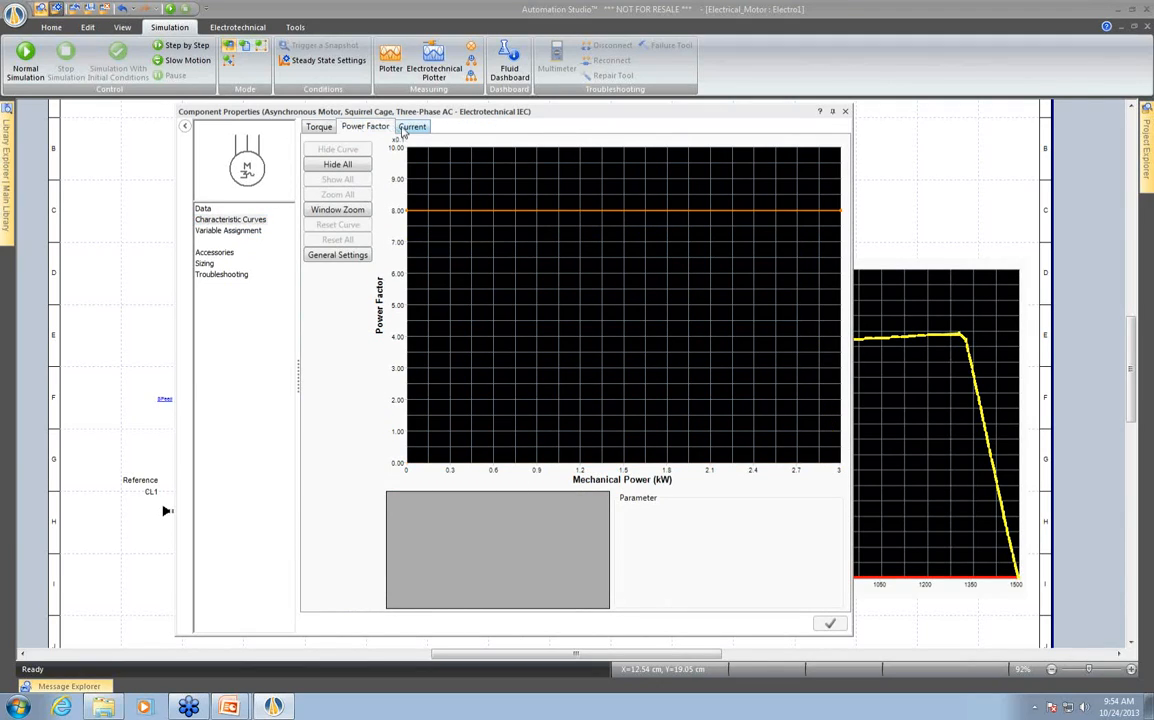
pyautogui.click(408, 128)
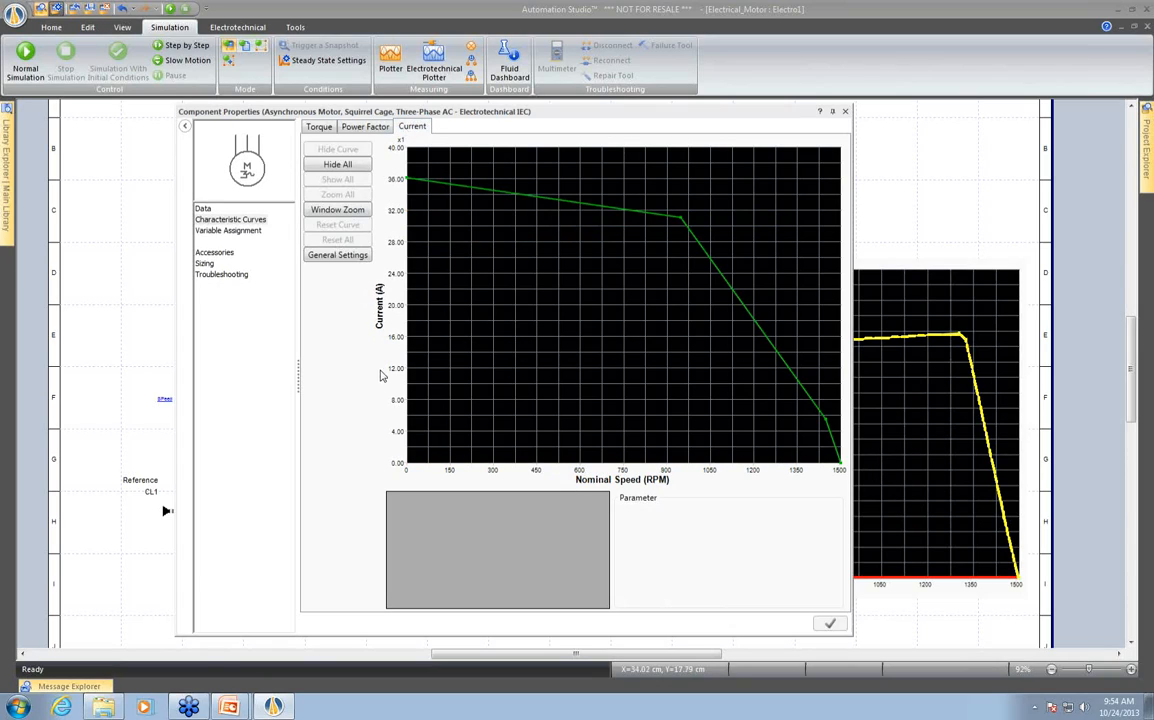
pyautogui.click(313, 130)
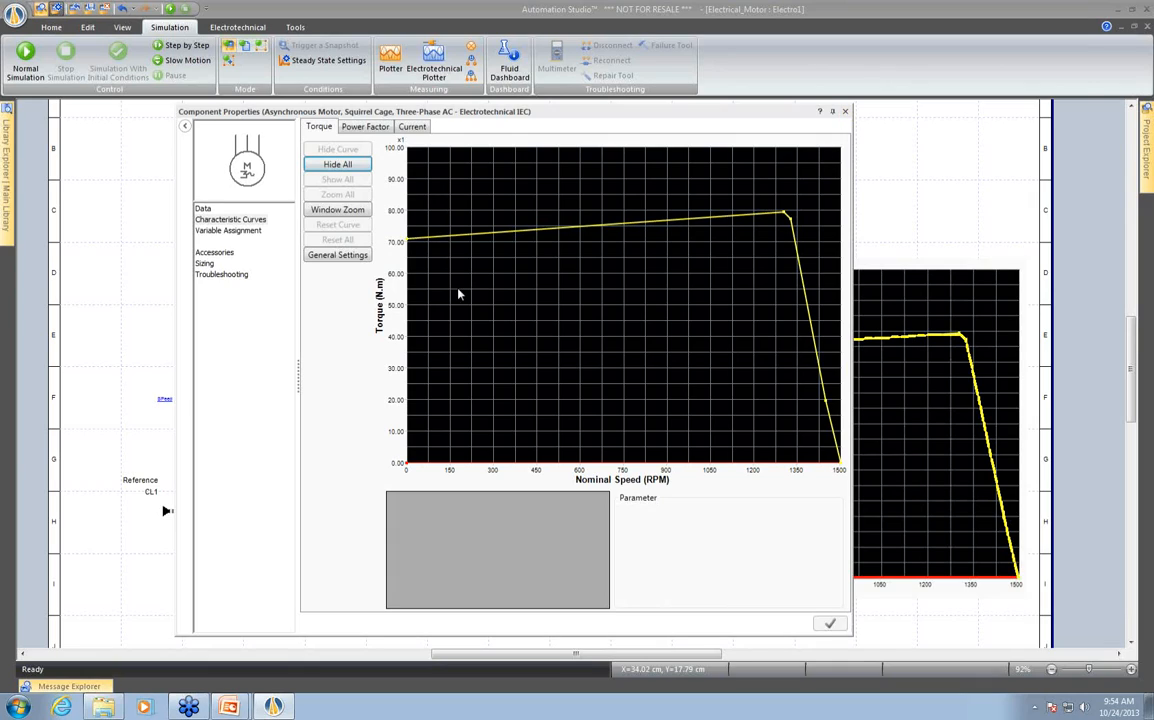
pyautogui.click(587, 227)
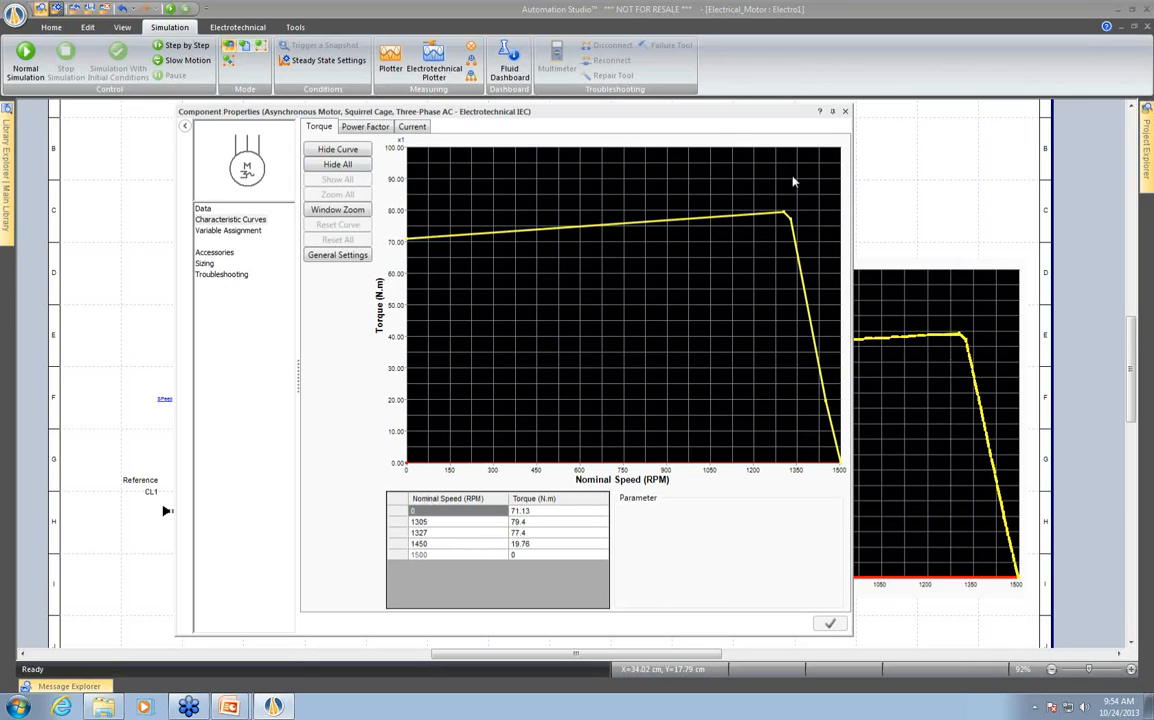
pyautogui.press('Escape')
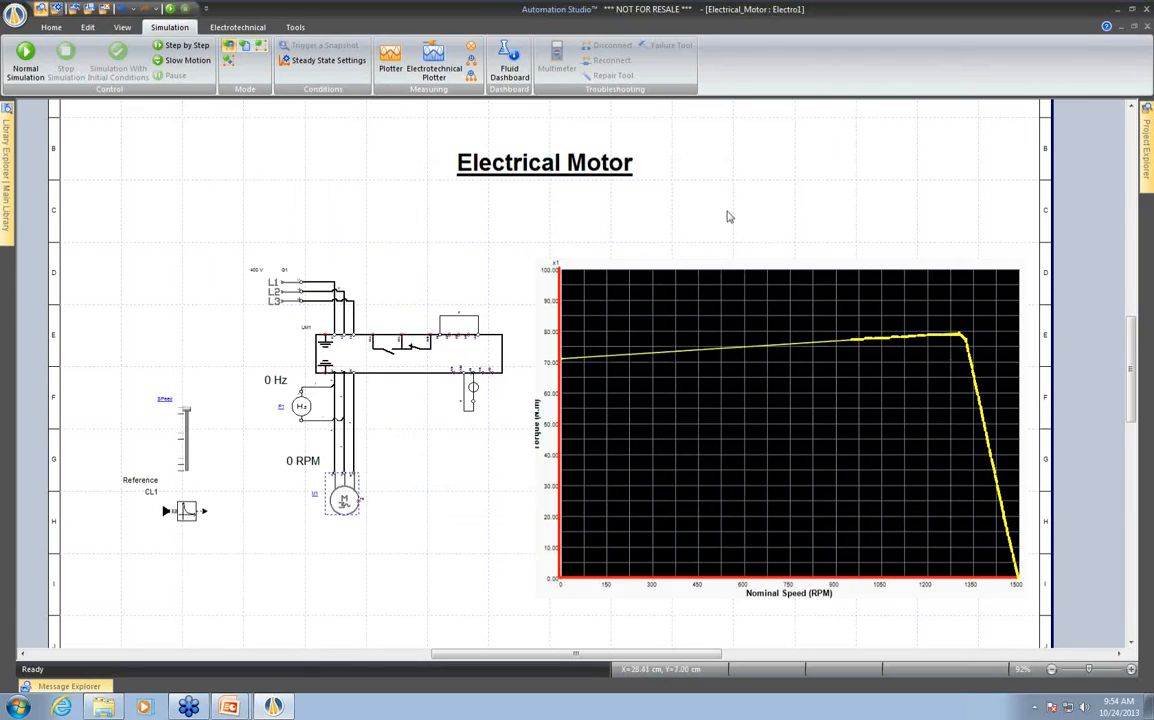
# Start the normal simulation and vary the motor's resistive torque to 3, 9 and finally 6 daN.m
pyautogui.moveTo(590, 654); pyautogui.dragTo(549, 641)
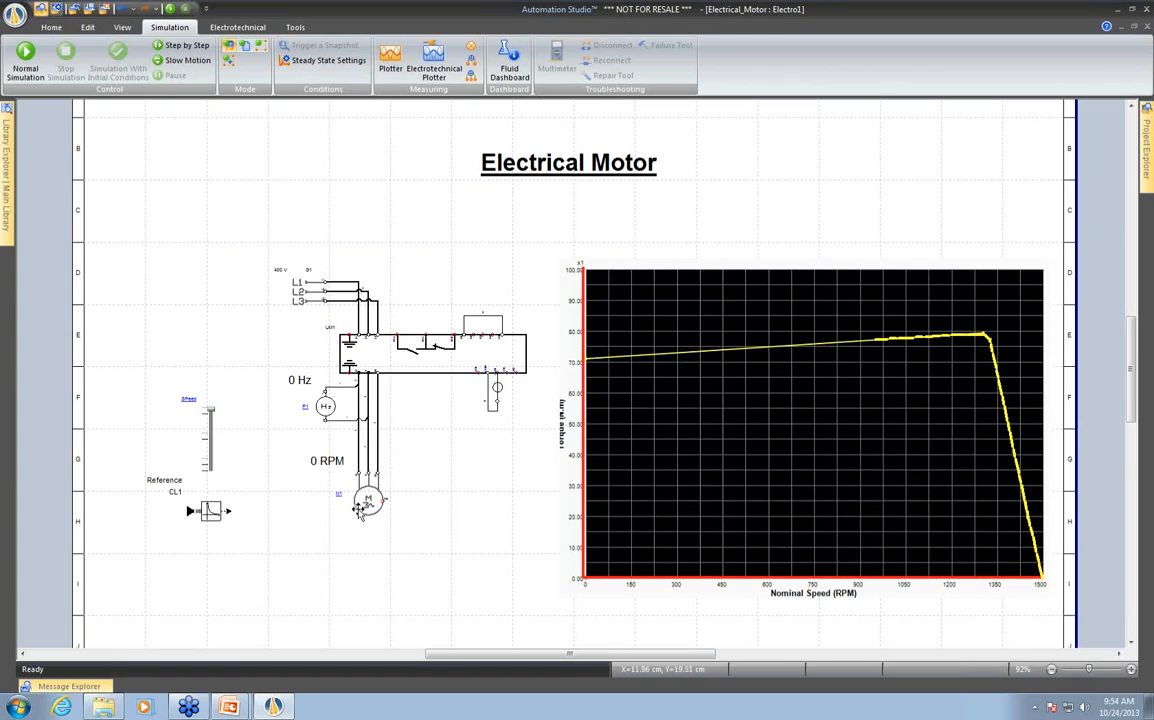
pyautogui.click(178, 10)
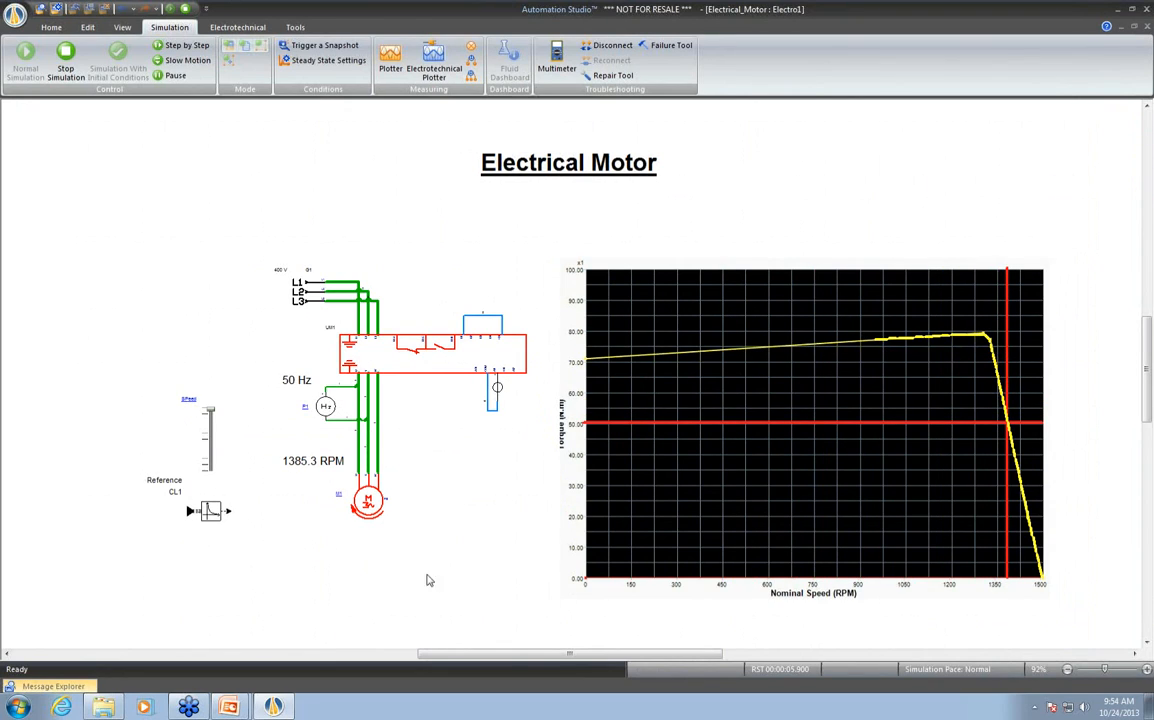
pyautogui.click(370, 510)
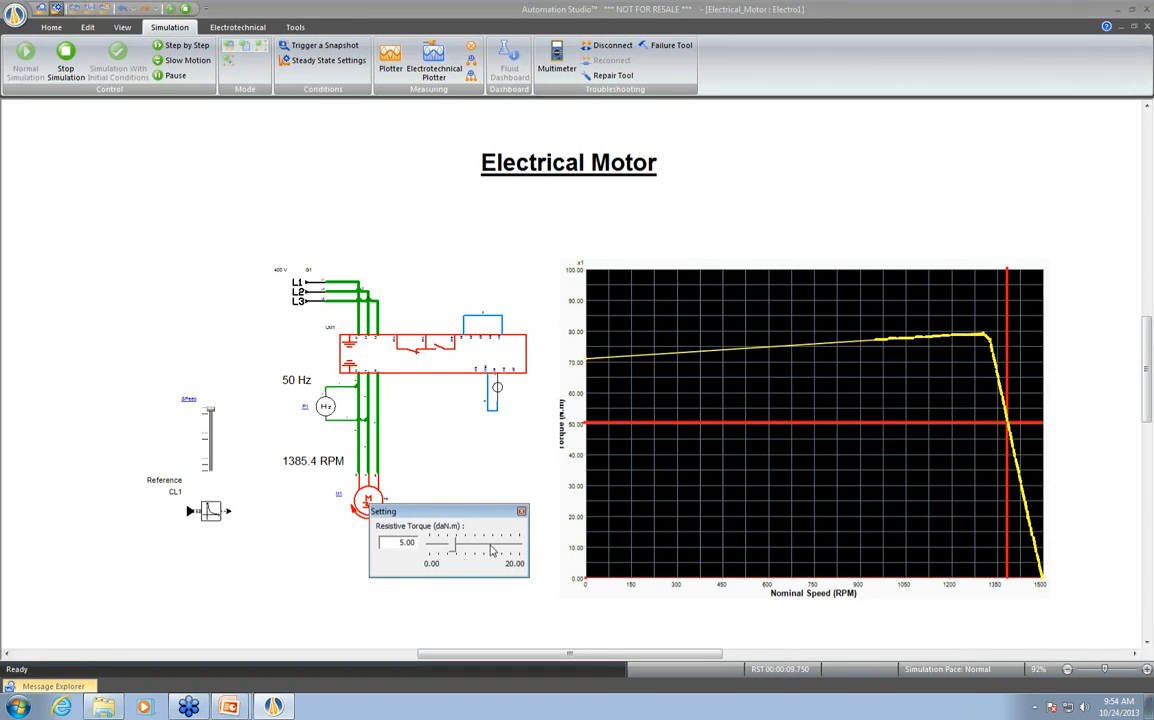
pyautogui.moveTo(452, 550); pyautogui.dragTo(444, 550)
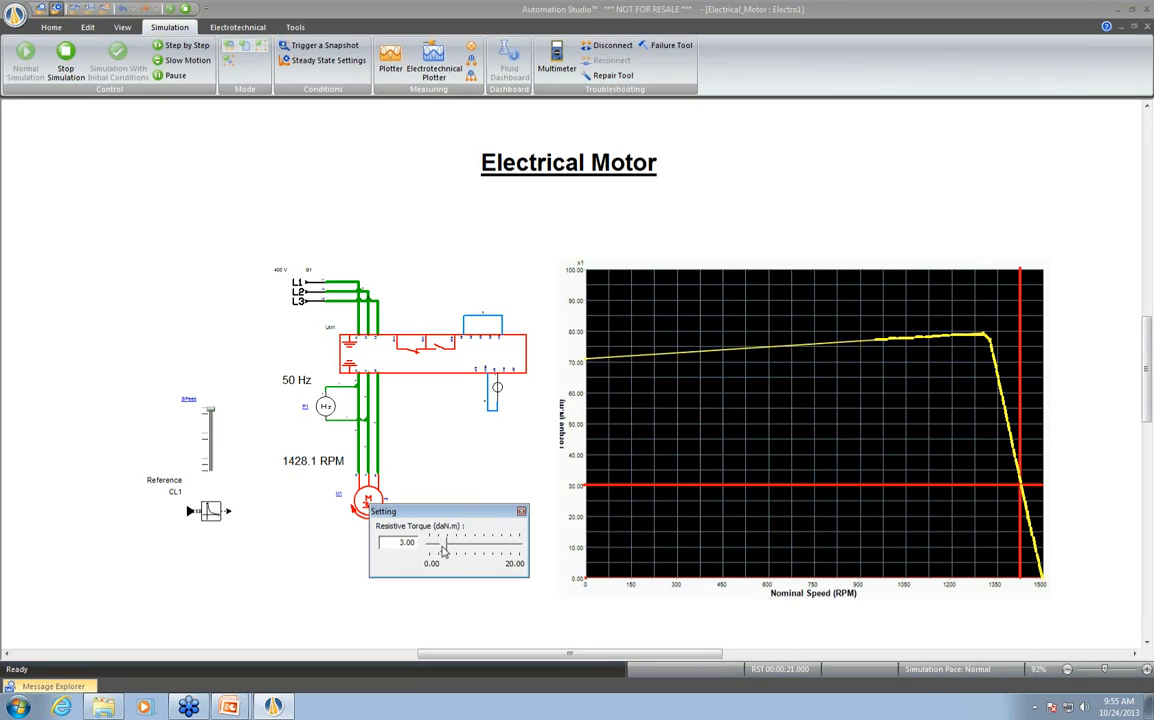
pyautogui.moveTo(443, 551); pyautogui.dragTo(473, 551)
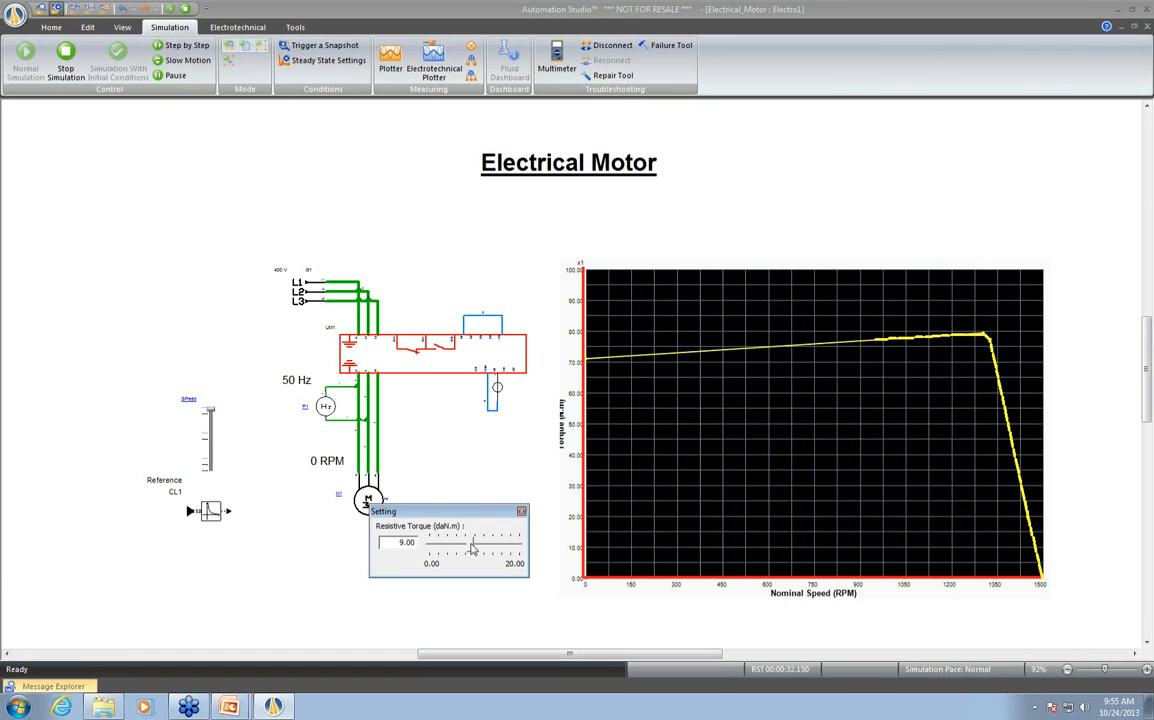
pyautogui.moveTo(473, 550); pyautogui.dragTo(459, 551)
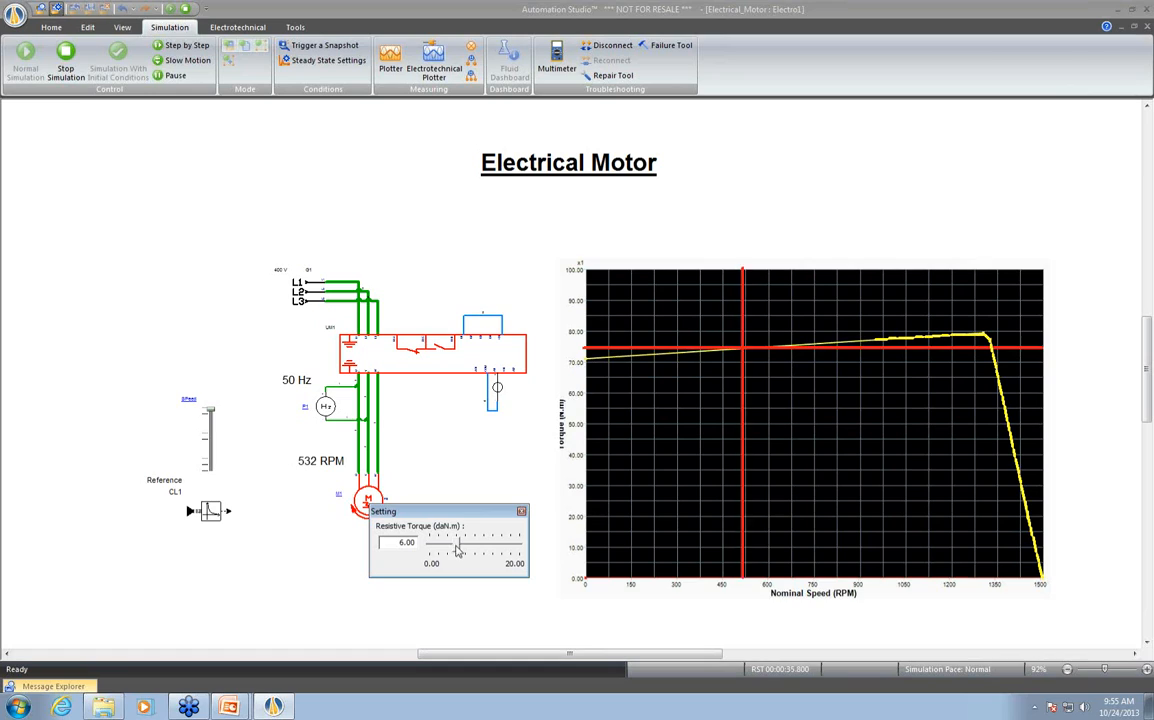
# Lower the motor's speed reference in two stages, to about 34.2 Hz and 27.3 Hz
pyautogui.click(210, 411)
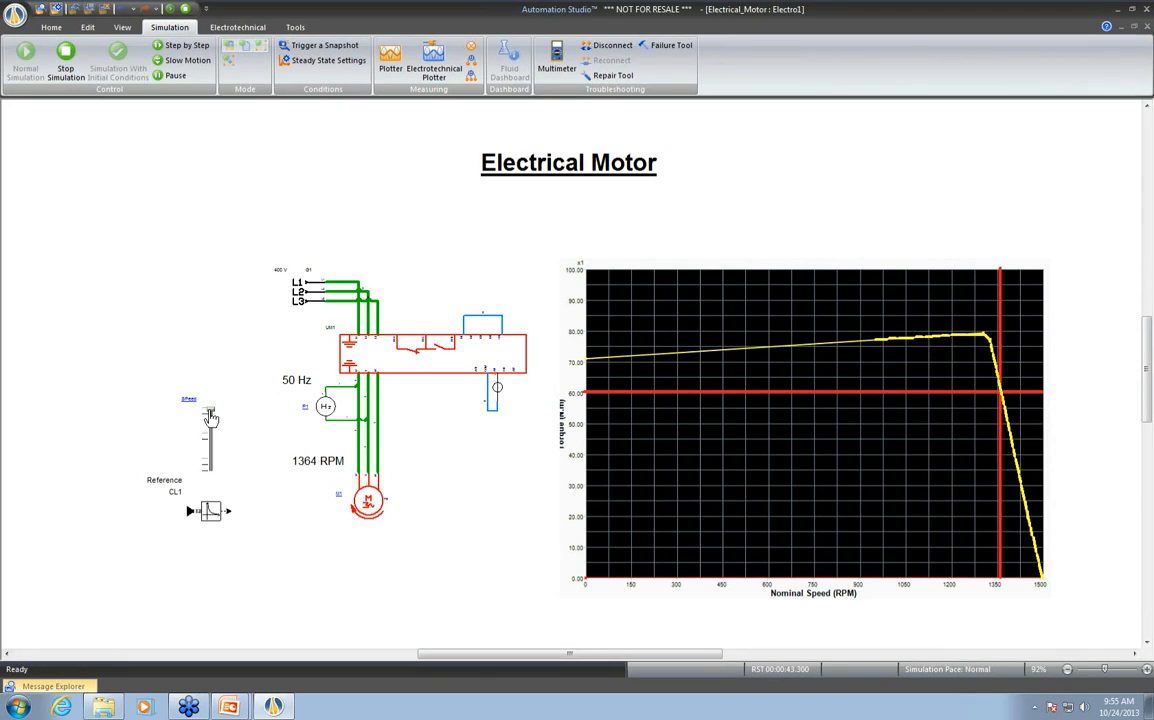
pyautogui.moveTo(212, 424); pyautogui.dragTo(210, 432)
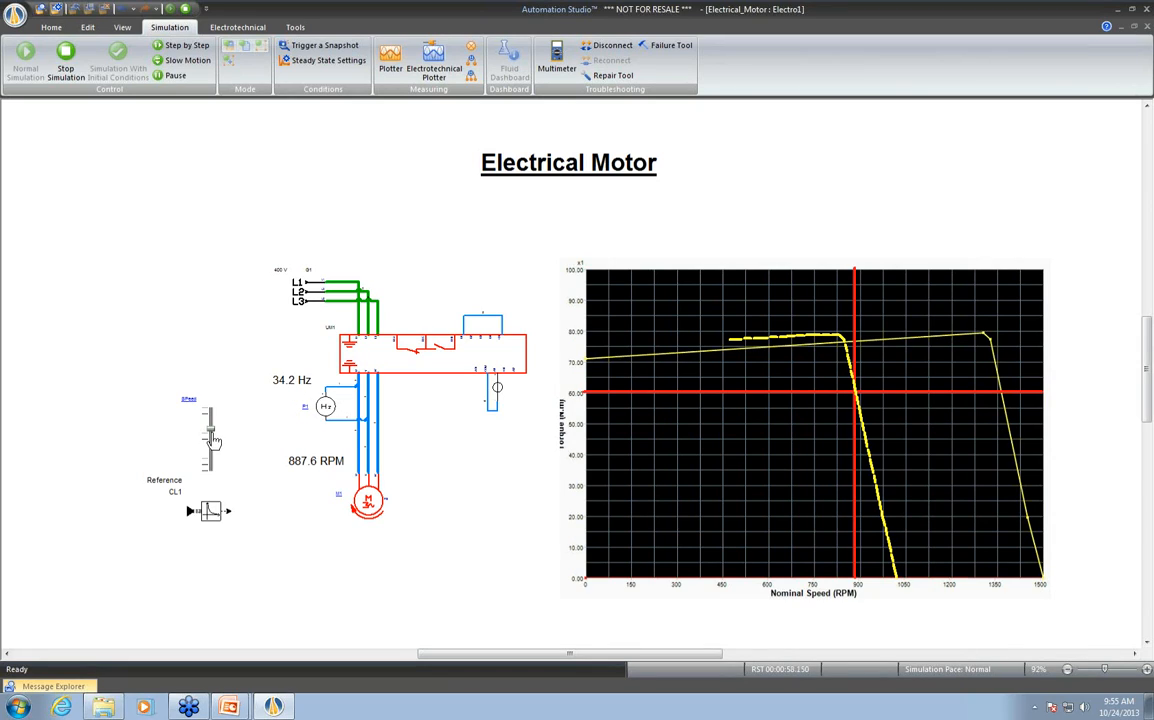
pyautogui.moveTo(211, 433); pyautogui.dragTo(211, 437)
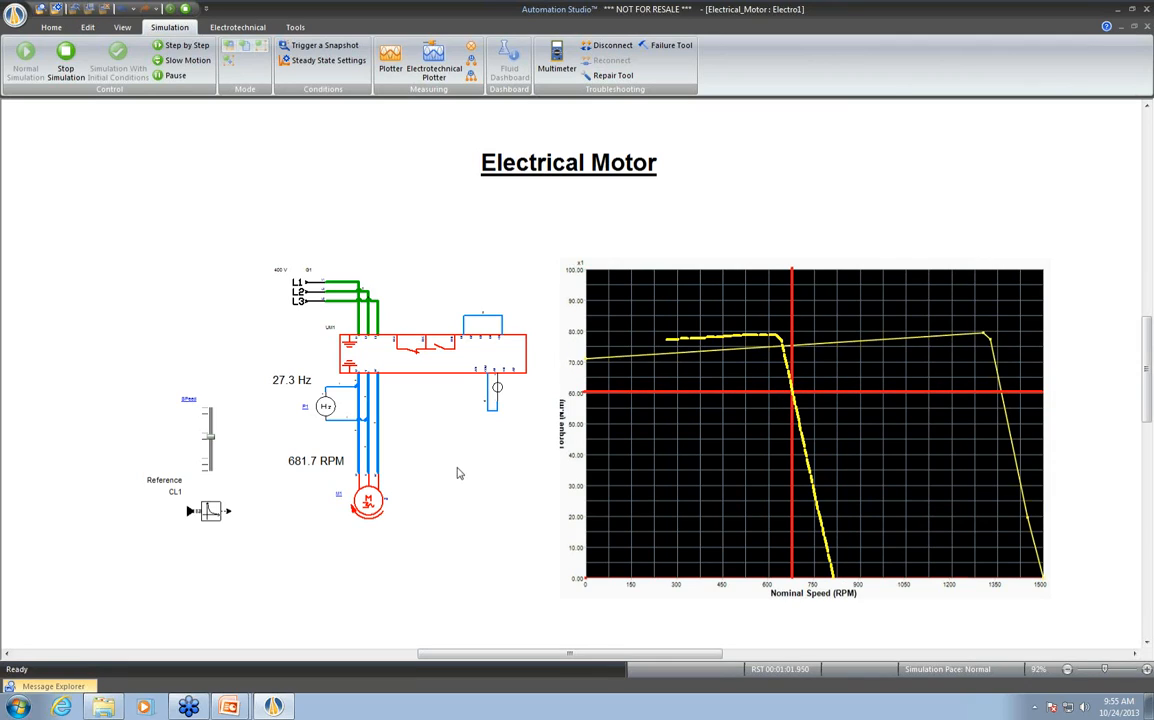
# Set the motor's resistive torque to 5 daN.m at the reduced speed, and stop the simulation
pyautogui.click(371, 510)
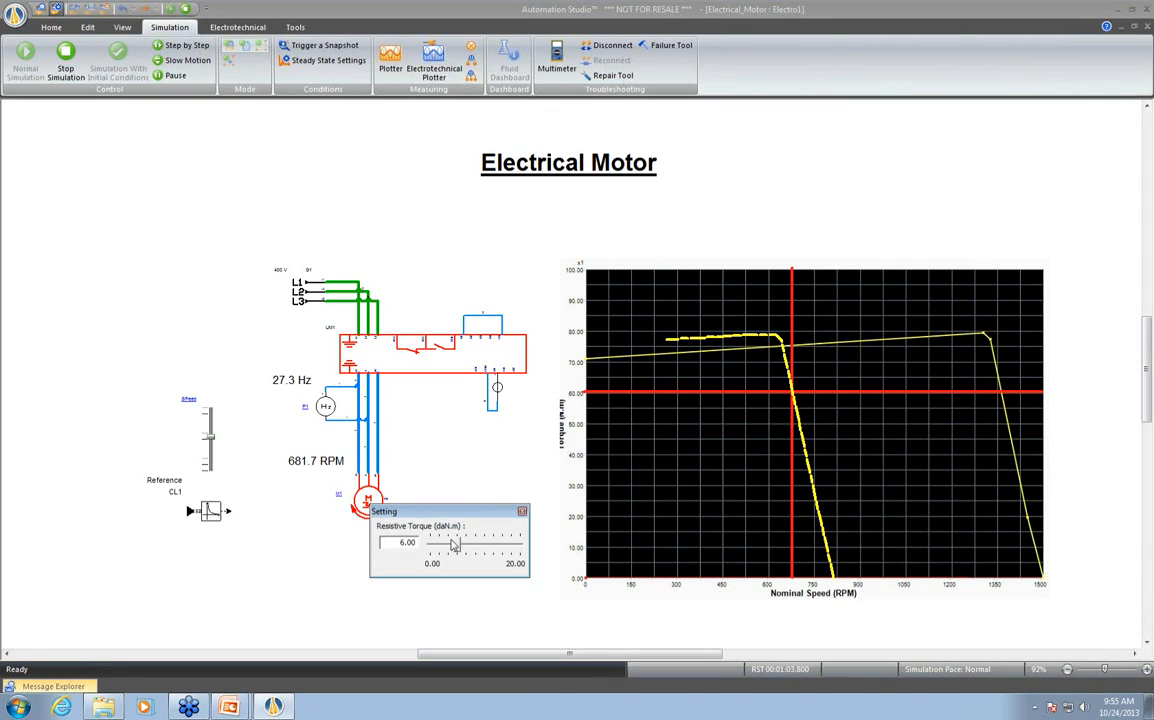
pyautogui.moveTo(453, 548)
pyautogui.mouseDown()
pyautogui.moveTo(438, 545)
pyautogui.moveTo(468, 550)
pyautogui.moveTo(455, 549)
pyautogui.mouseUp()
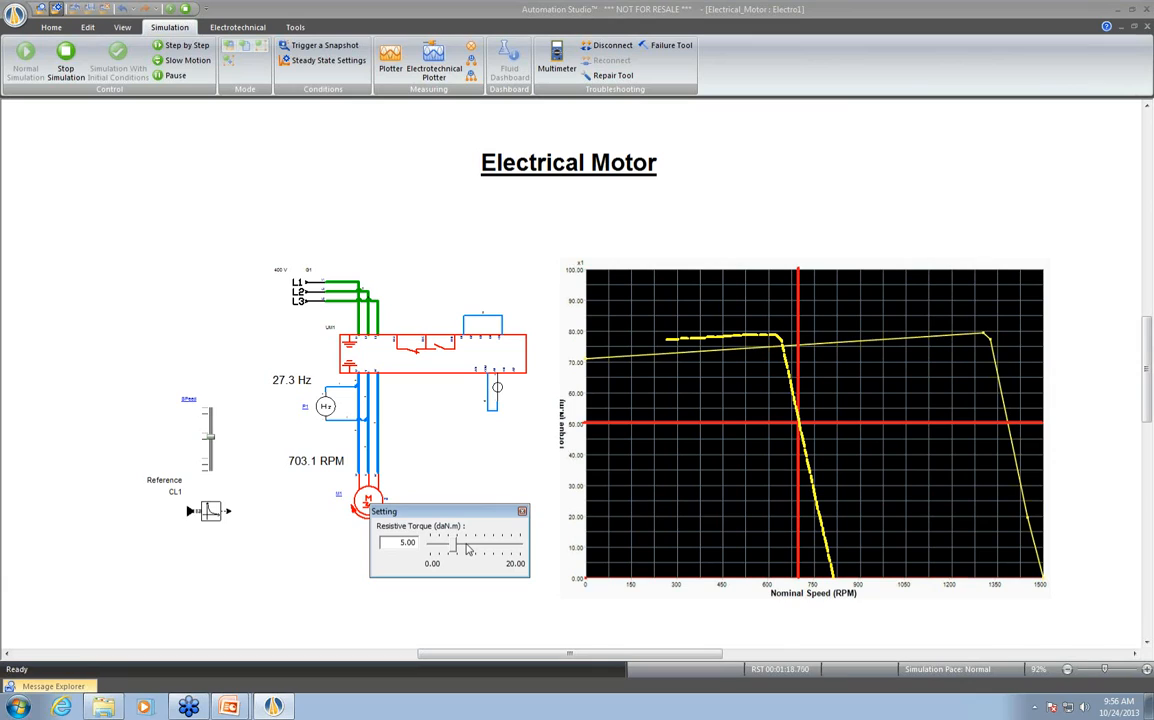
pyautogui.click(172, 9)
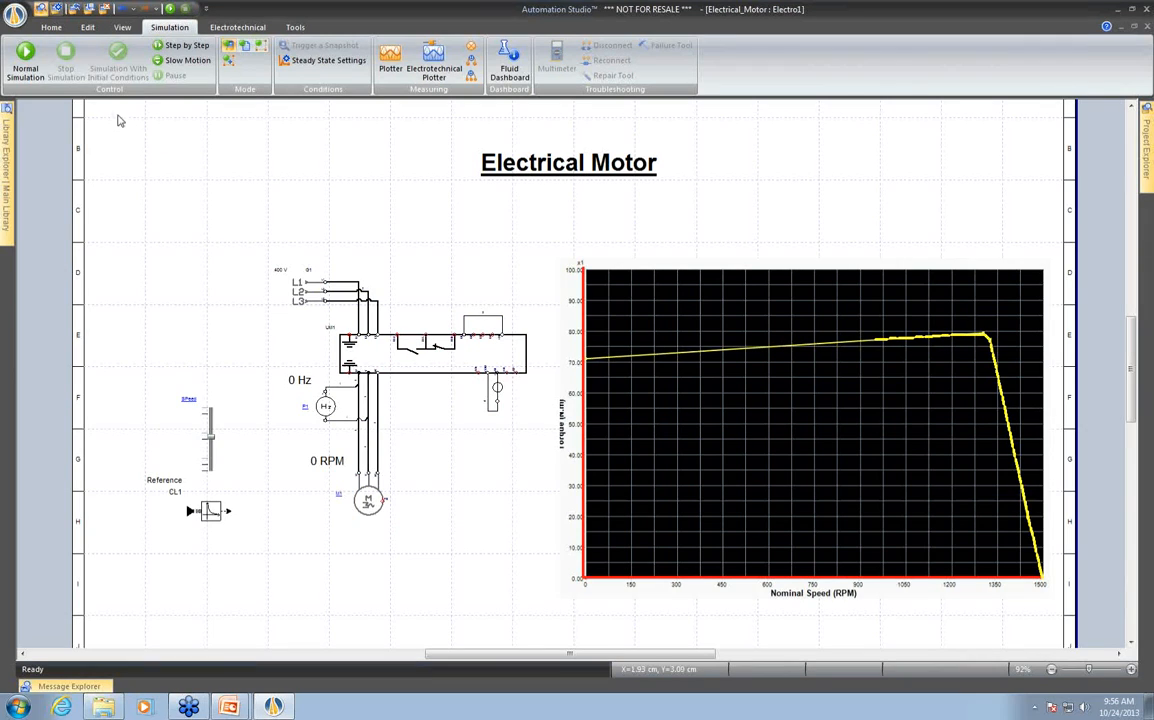
# Review the simulation pace options in the standards of the Electrical_Motor project properties, keeping Normal, and close the properties
pyautogui.click(16, 14)
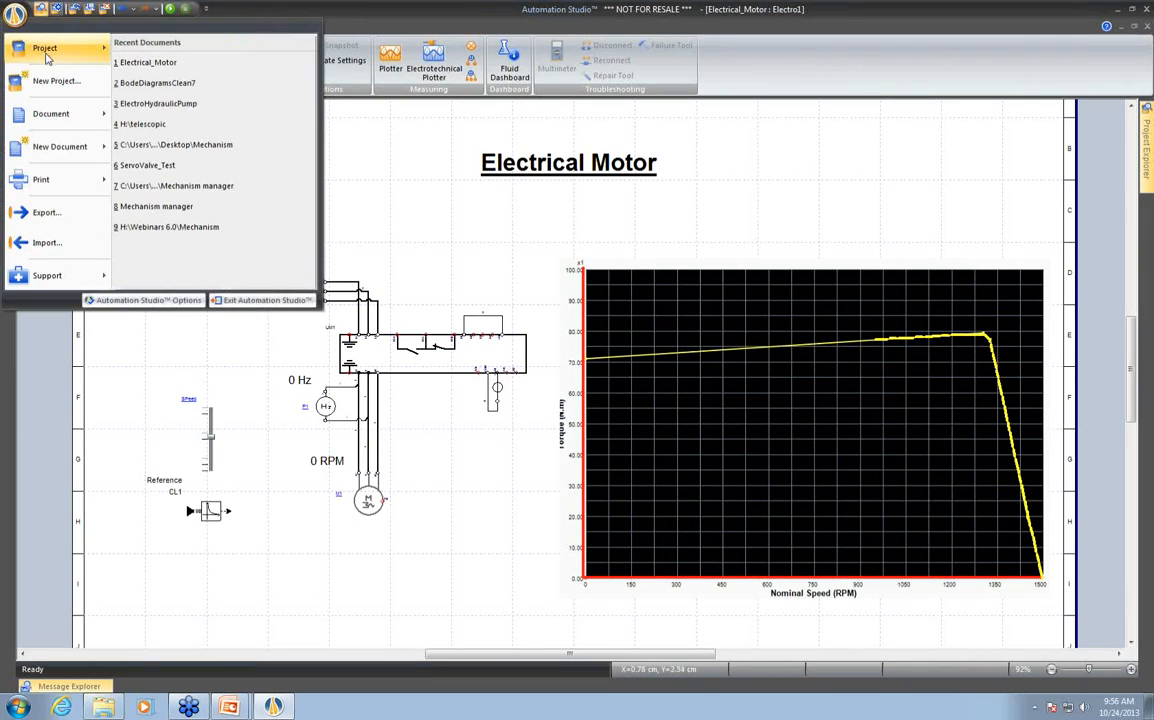
pyautogui.moveTo(45, 55)
pyautogui.click(157, 228)
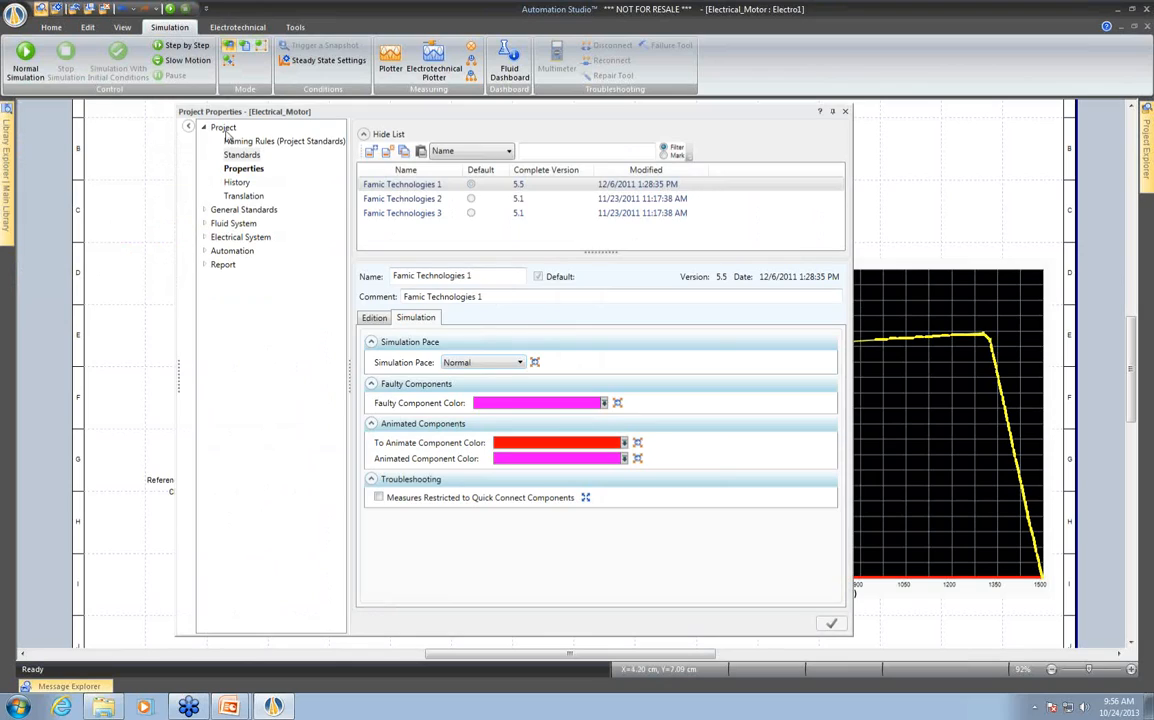
pyautogui.click(243, 157)
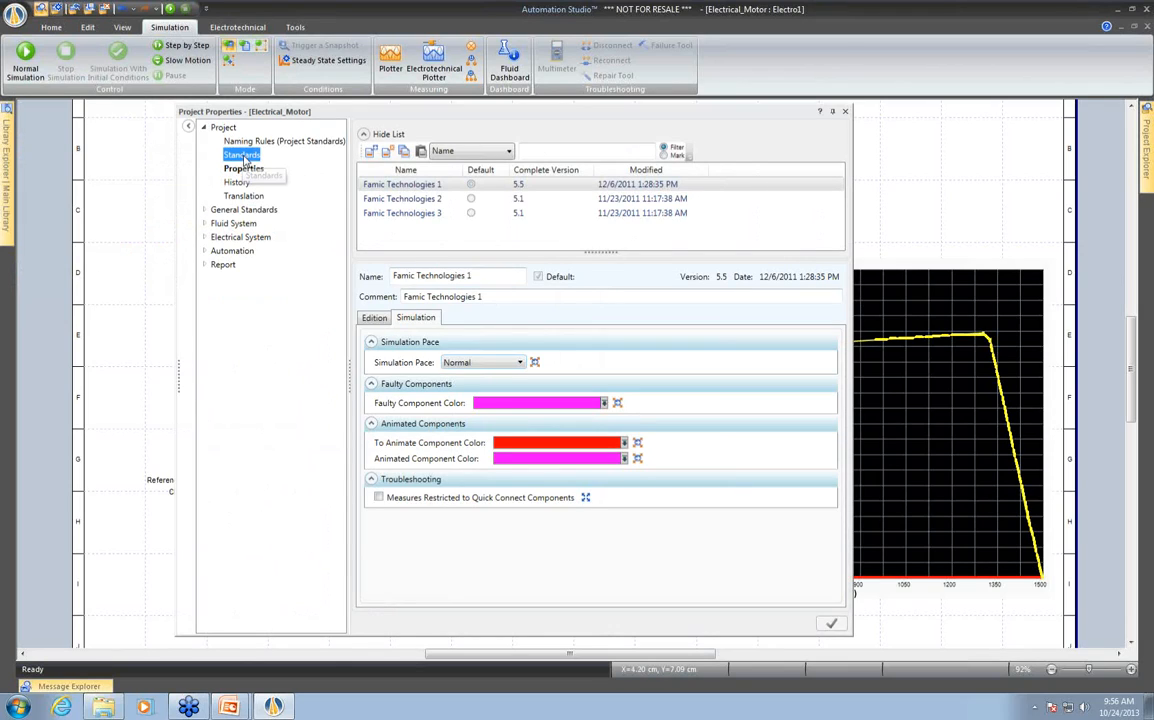
pyautogui.click(372, 316)
pyautogui.click(406, 320)
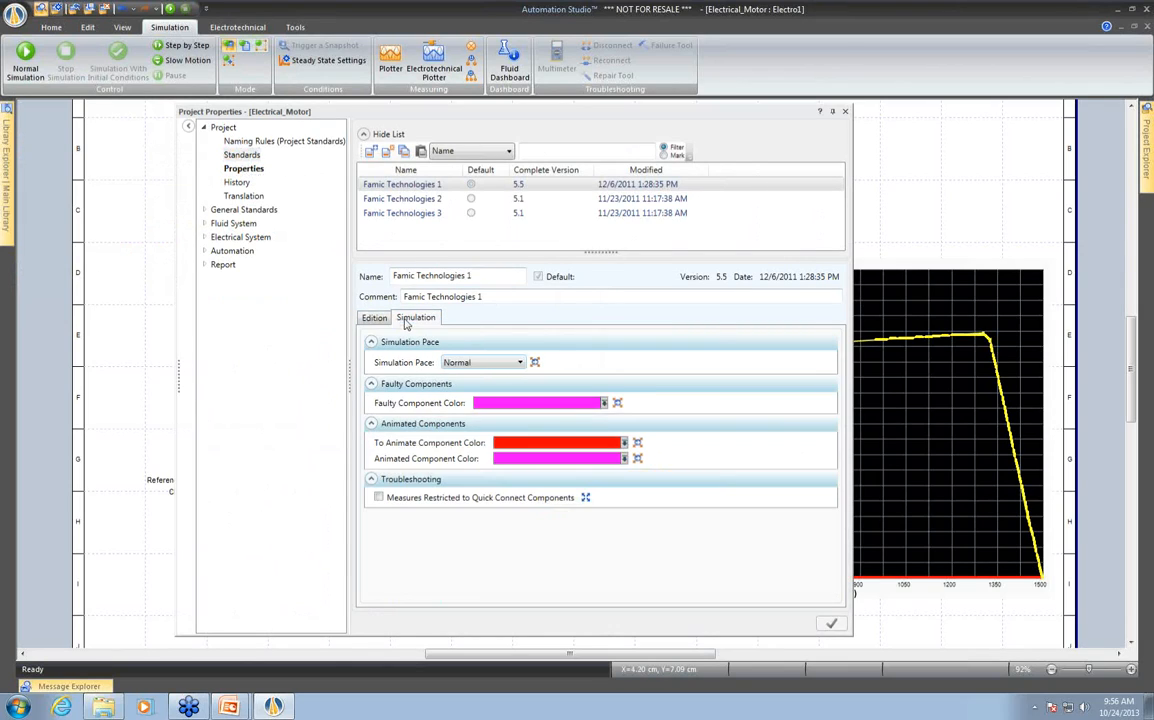
pyautogui.click(497, 363)
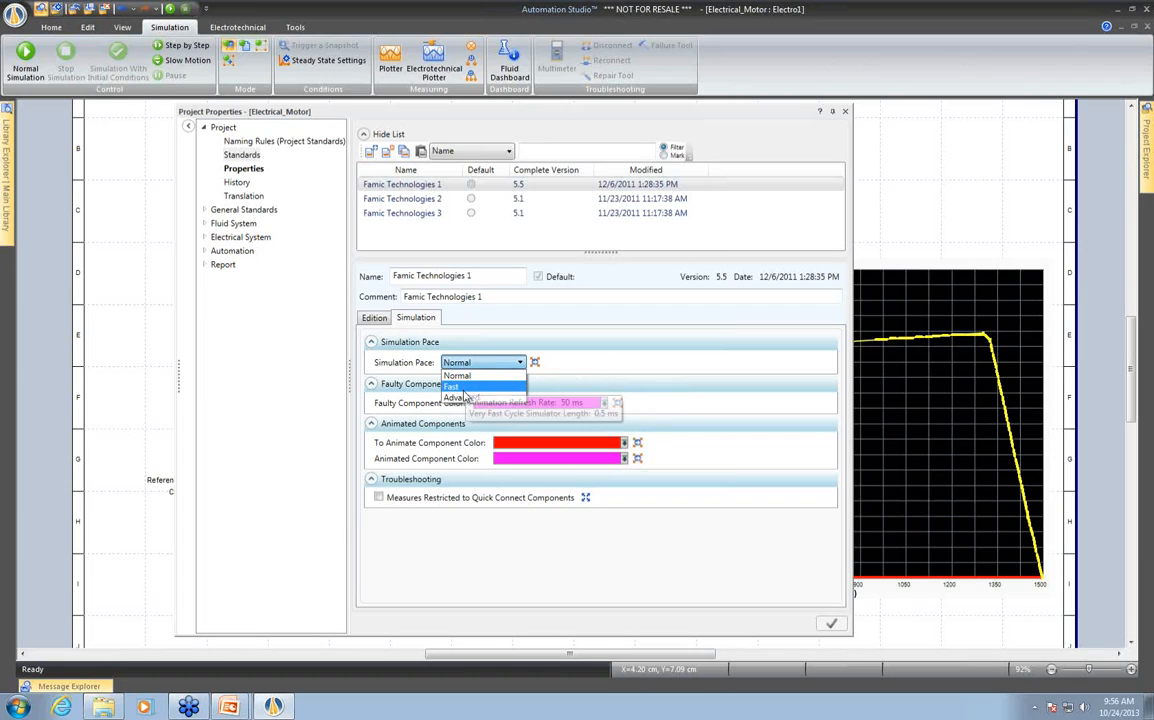
pyautogui.click(587, 344)
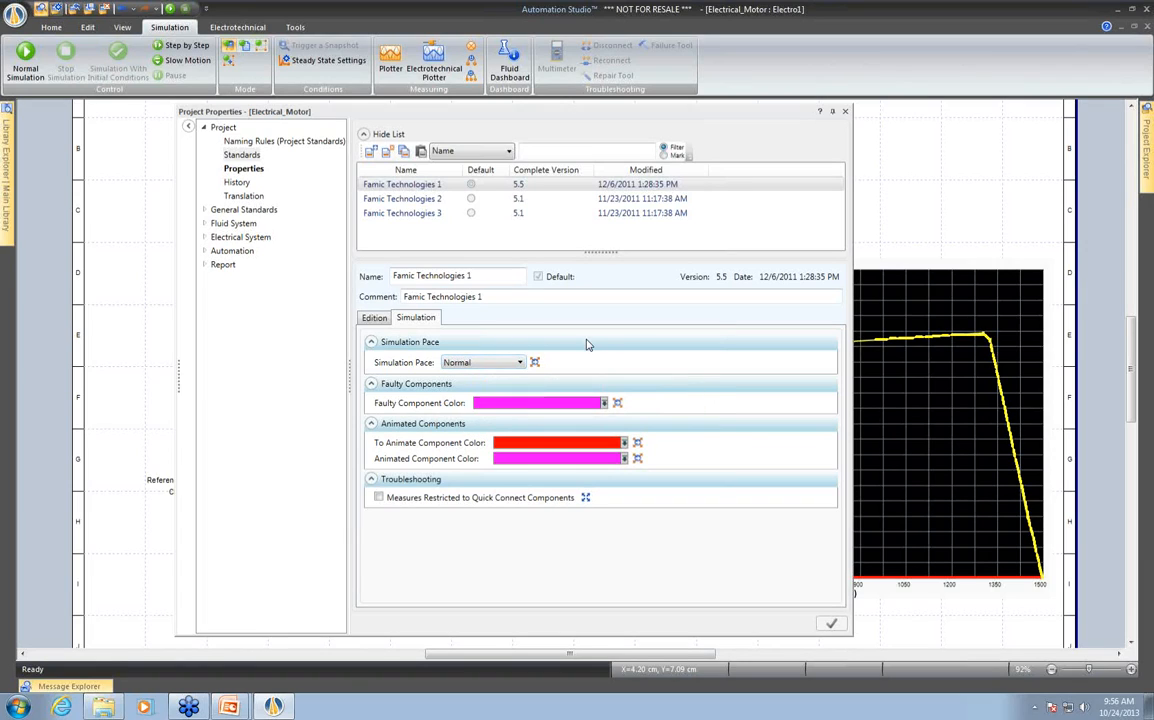
pyautogui.click(846, 112)
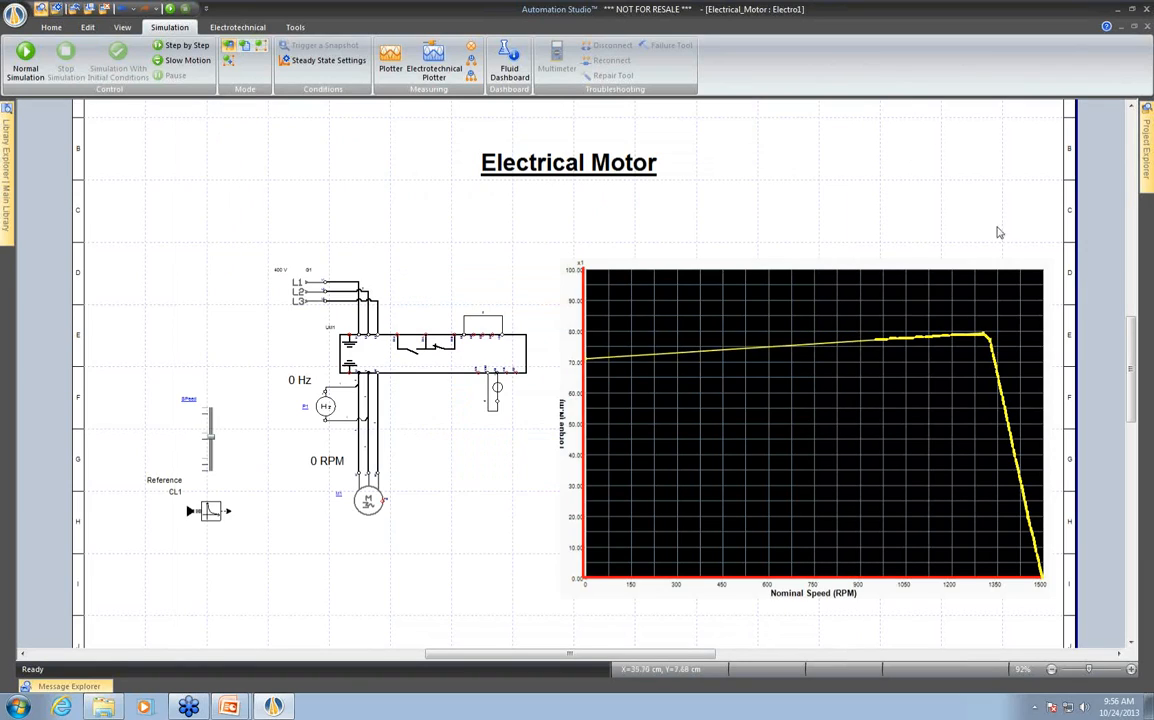
# Switch to Diagram1 of Project1 and check the simulation model type of the proportional directional valve nearest the joystick, closing its properties
pyautogui.moveTo(1150, 170)
pyautogui.doubleClick(1101, 177)
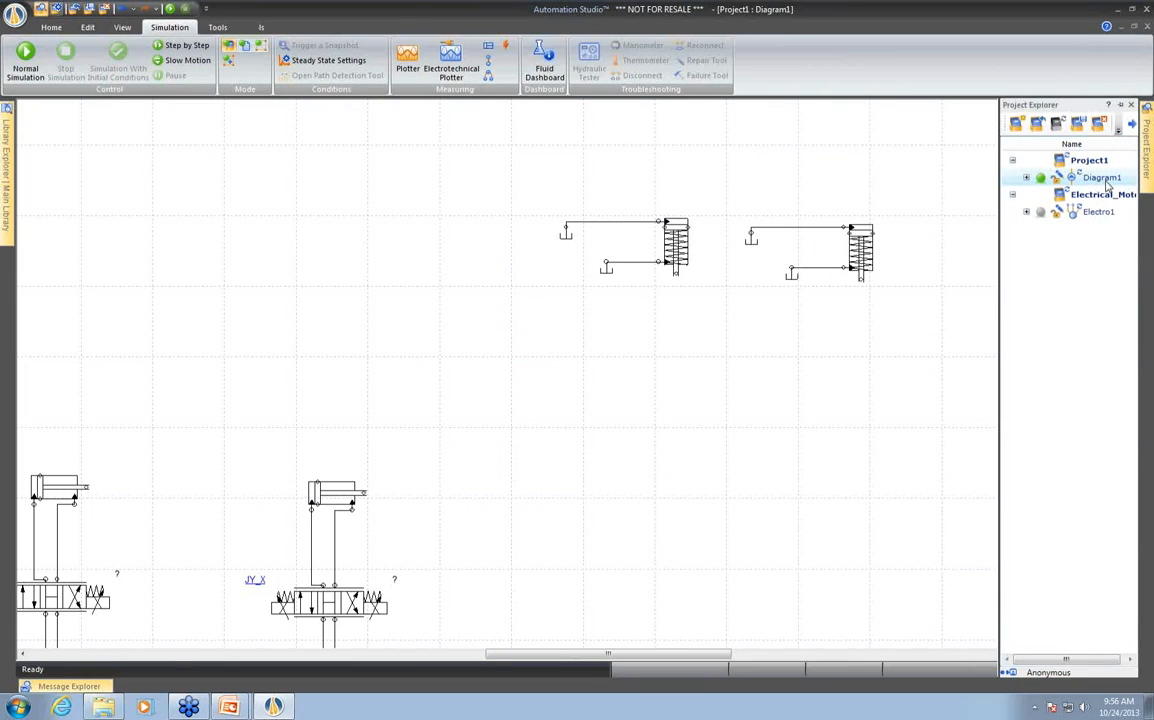
pyautogui.moveTo(592, 655); pyautogui.dragTo(520, 667)
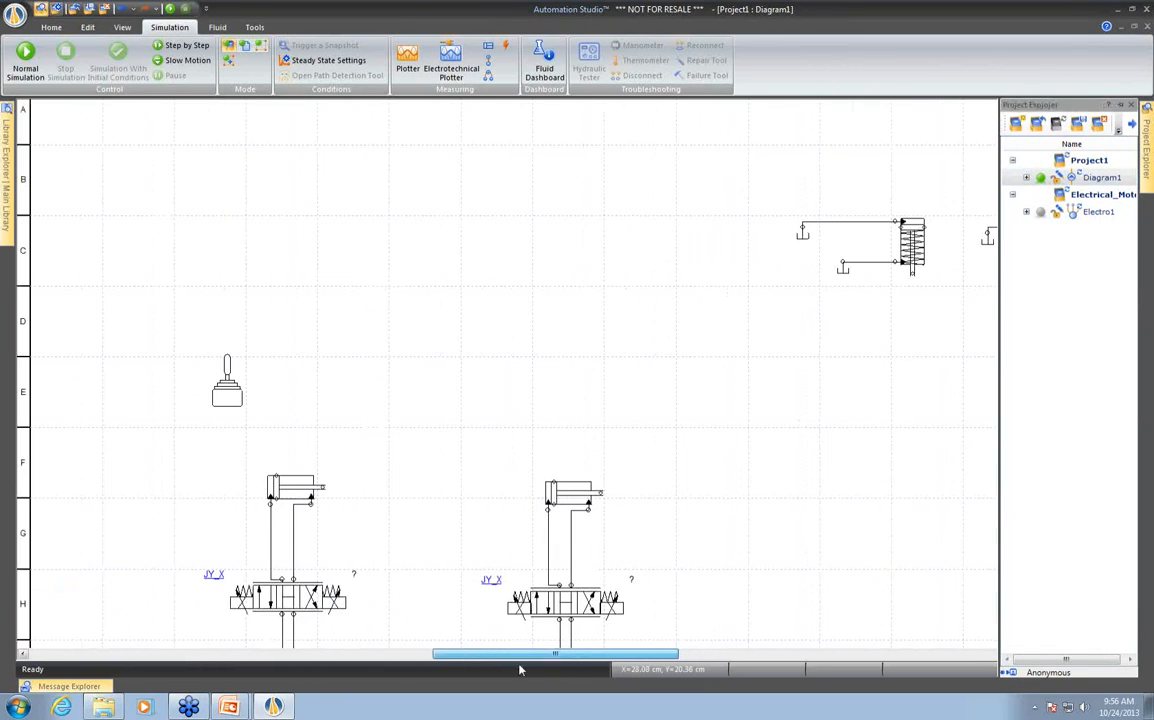
pyautogui.scroll(-1, 445, 501)
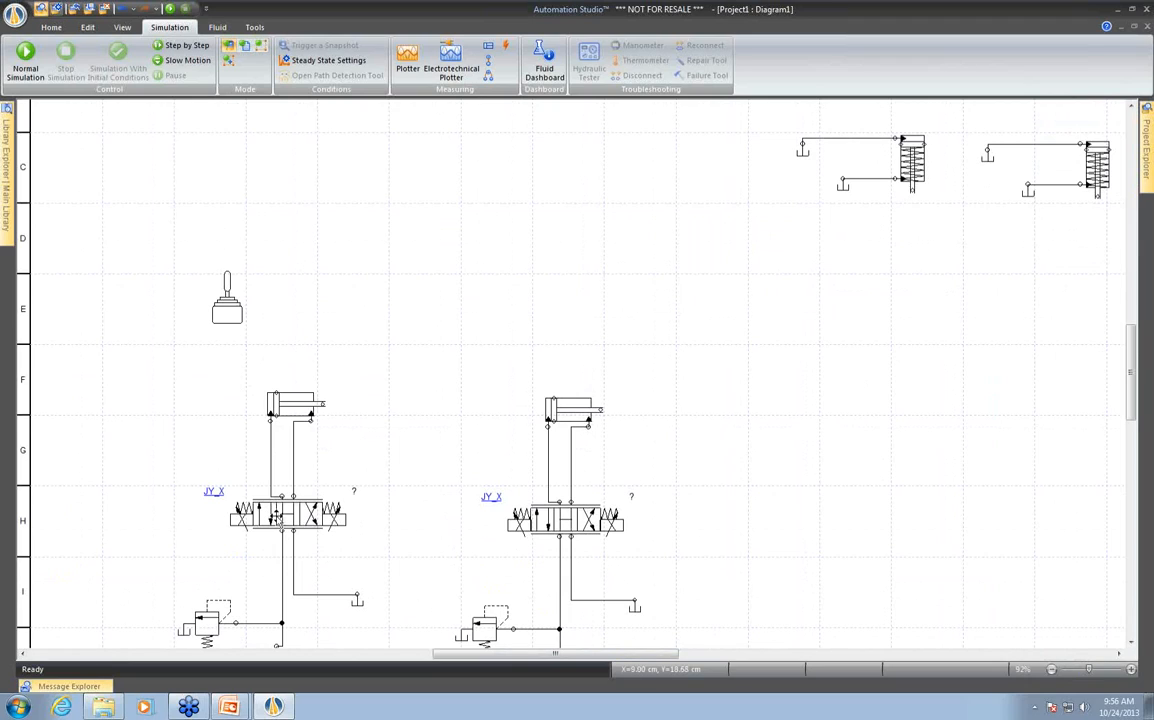
pyautogui.doubleClick(277, 515)
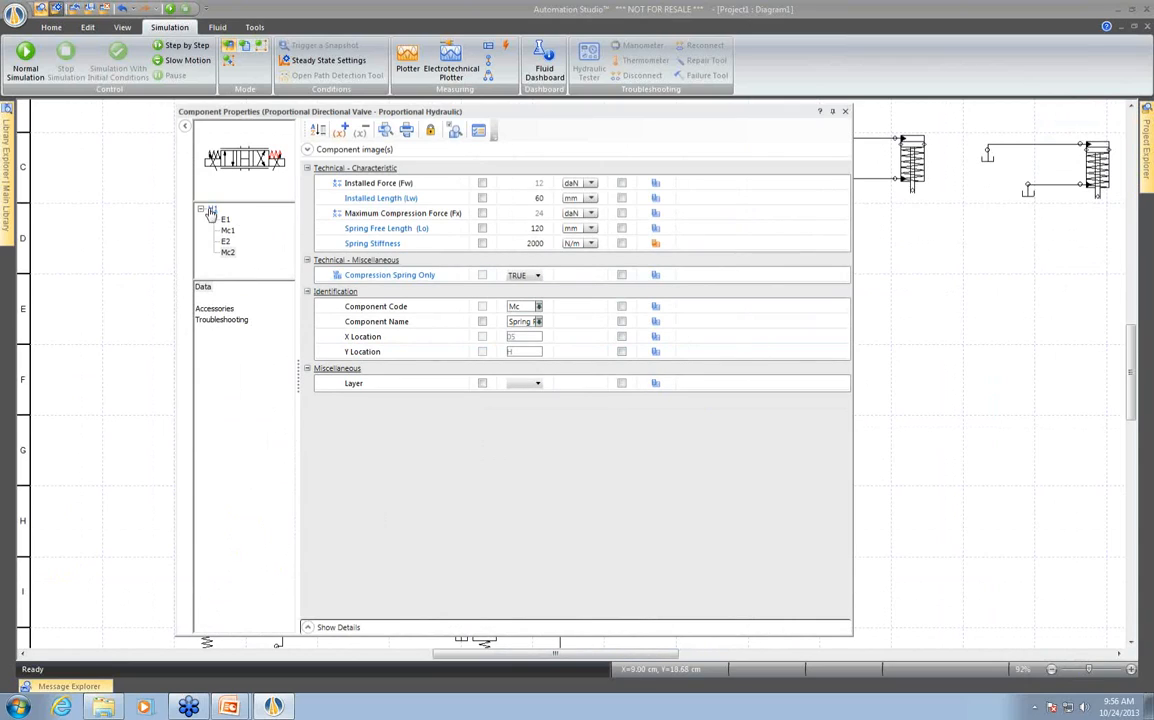
pyautogui.click(211, 212)
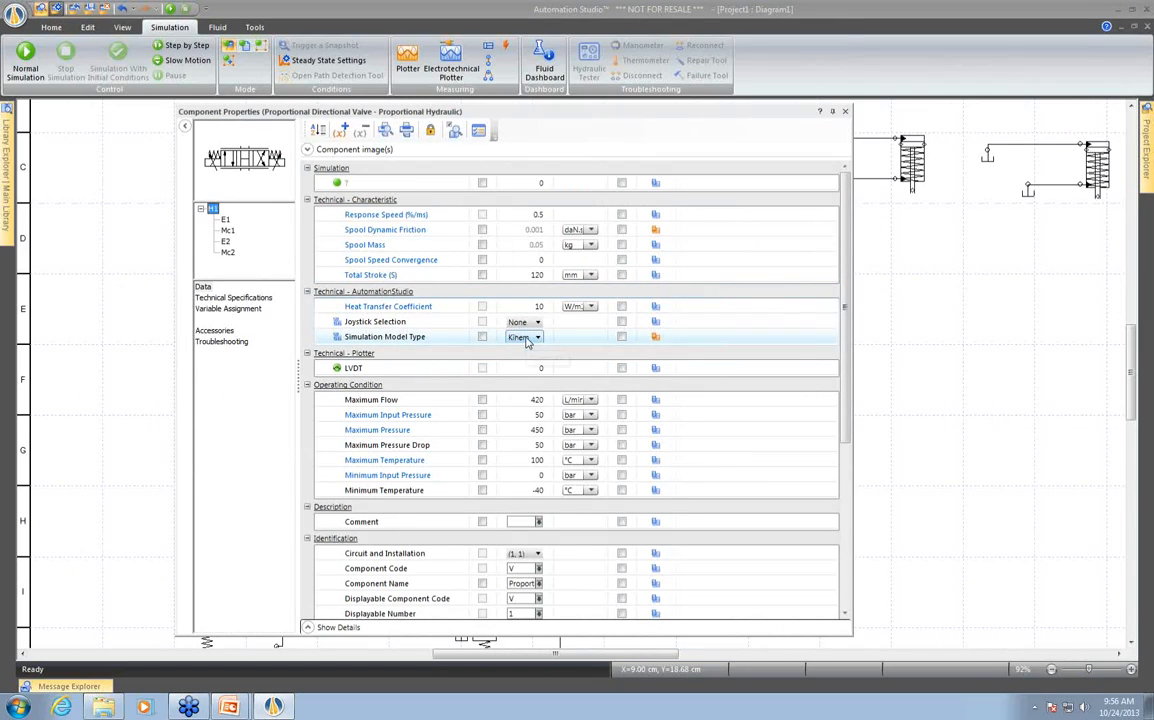
pyautogui.click(845, 111)
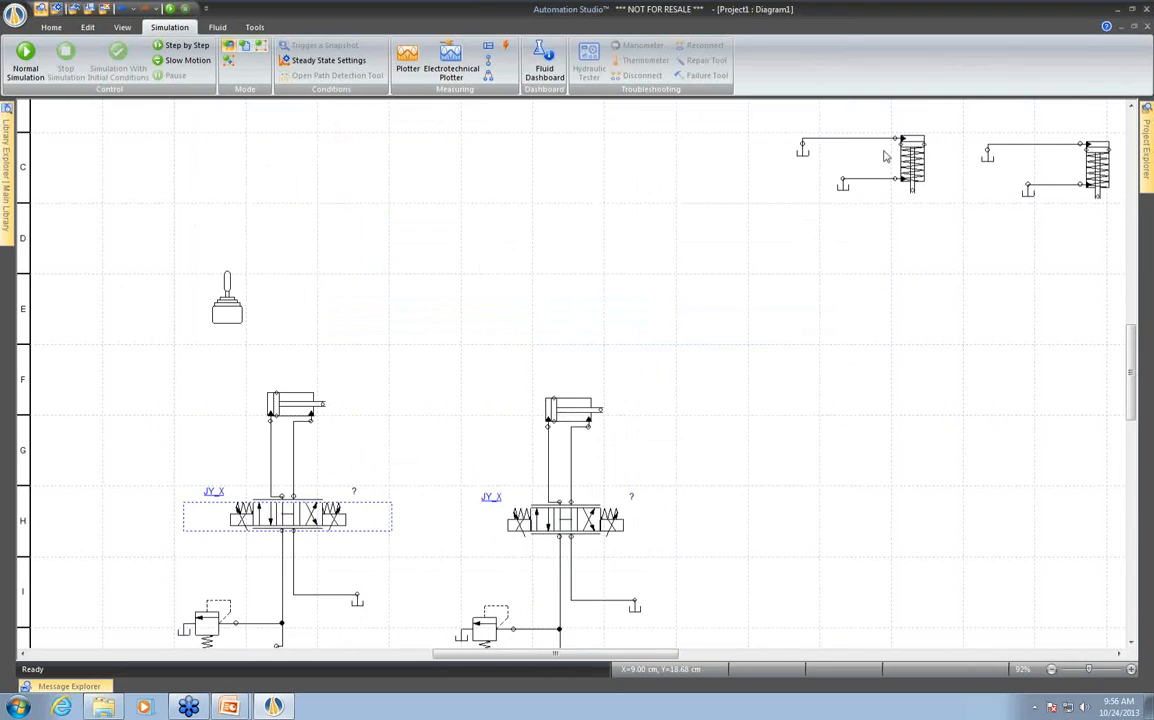
# Examine the technical characteristics of the first vertical spring-loaded double-acting cylinder, close its properties and clear the selection
pyautogui.doubleClick(906, 158)
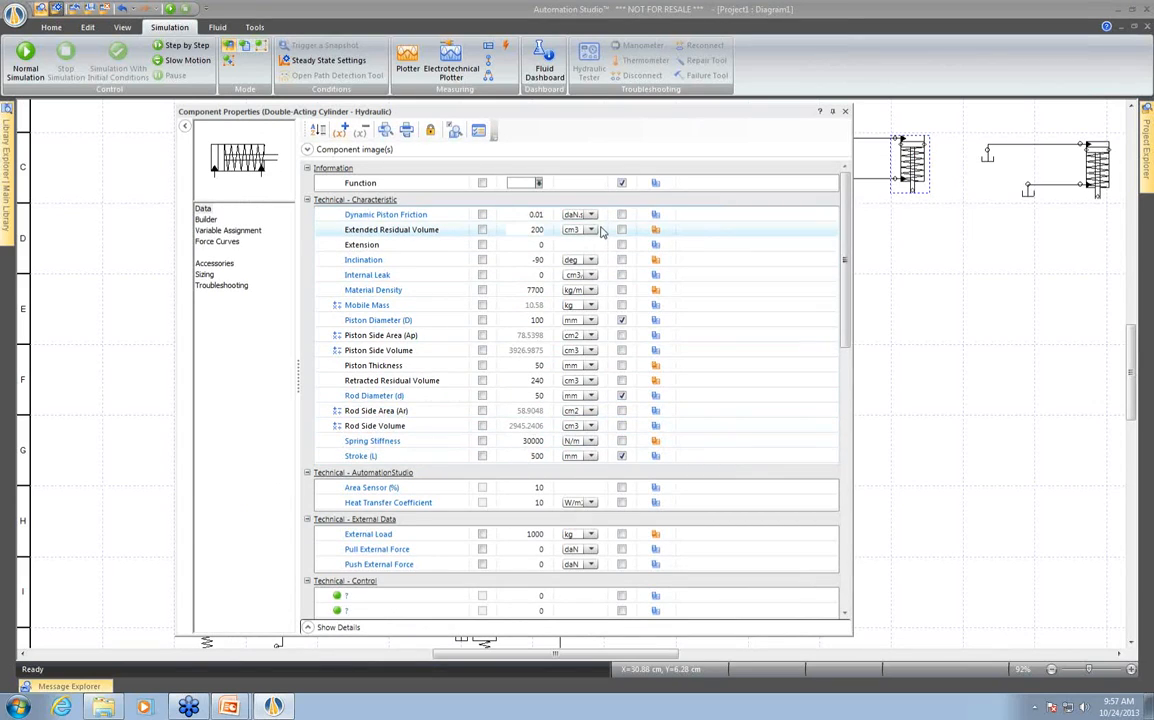
pyautogui.click(845, 112)
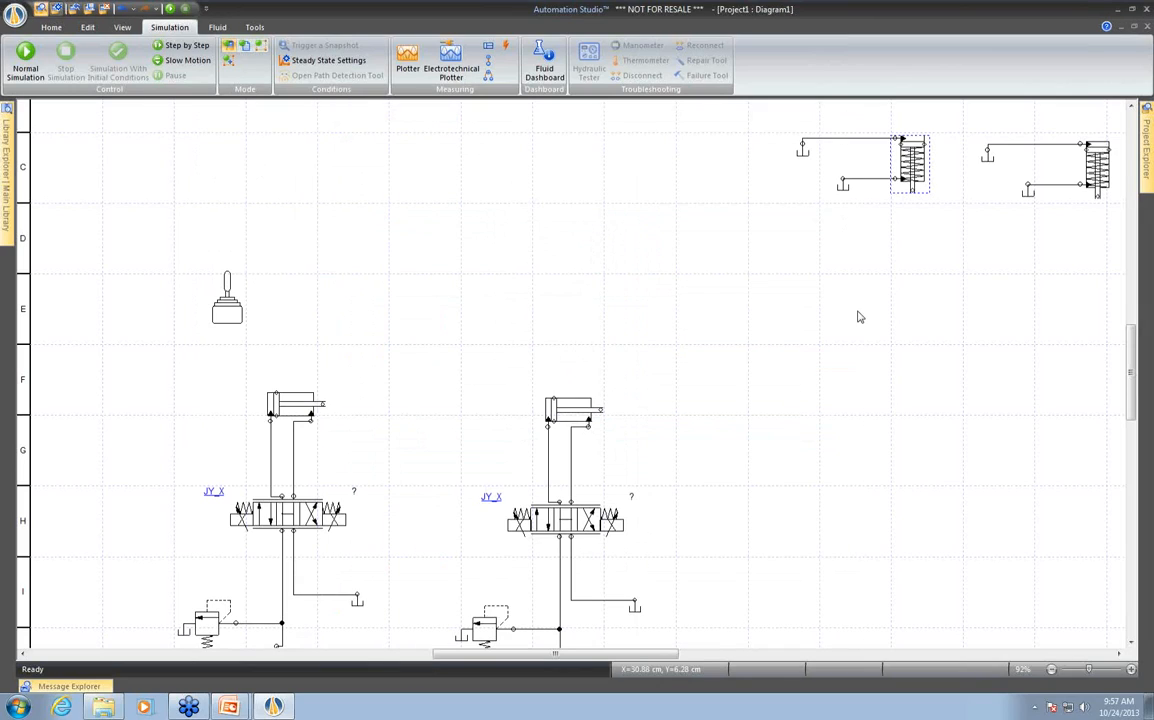
pyautogui.click(865, 328)
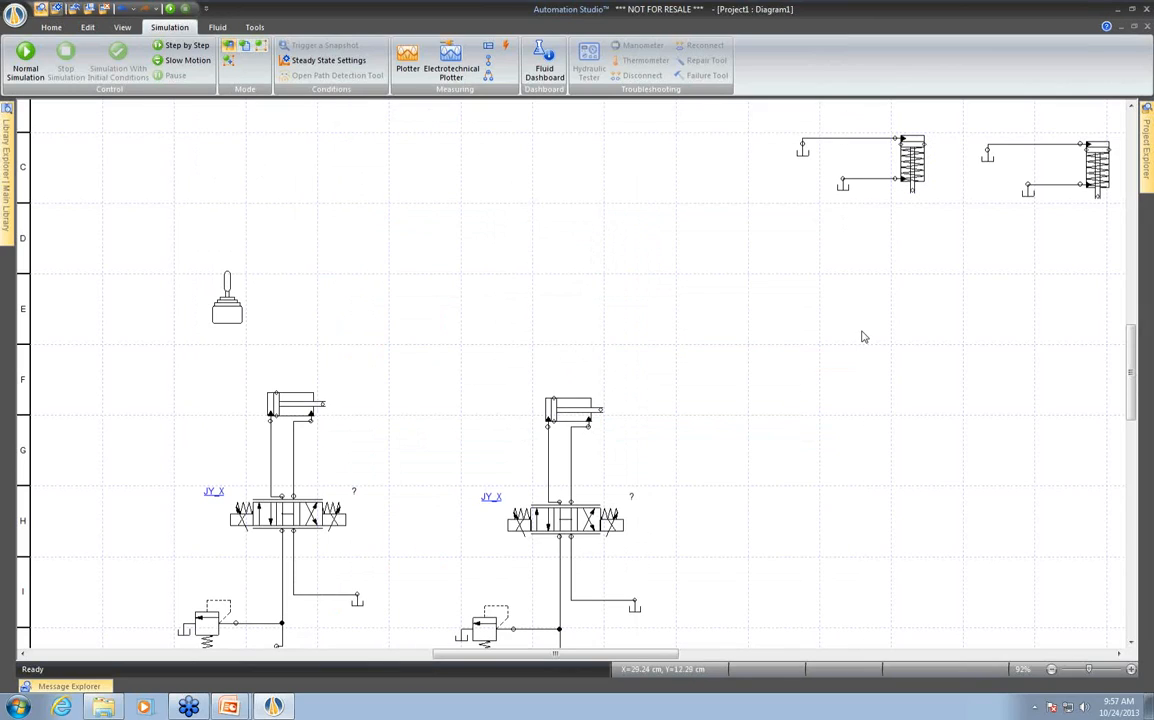